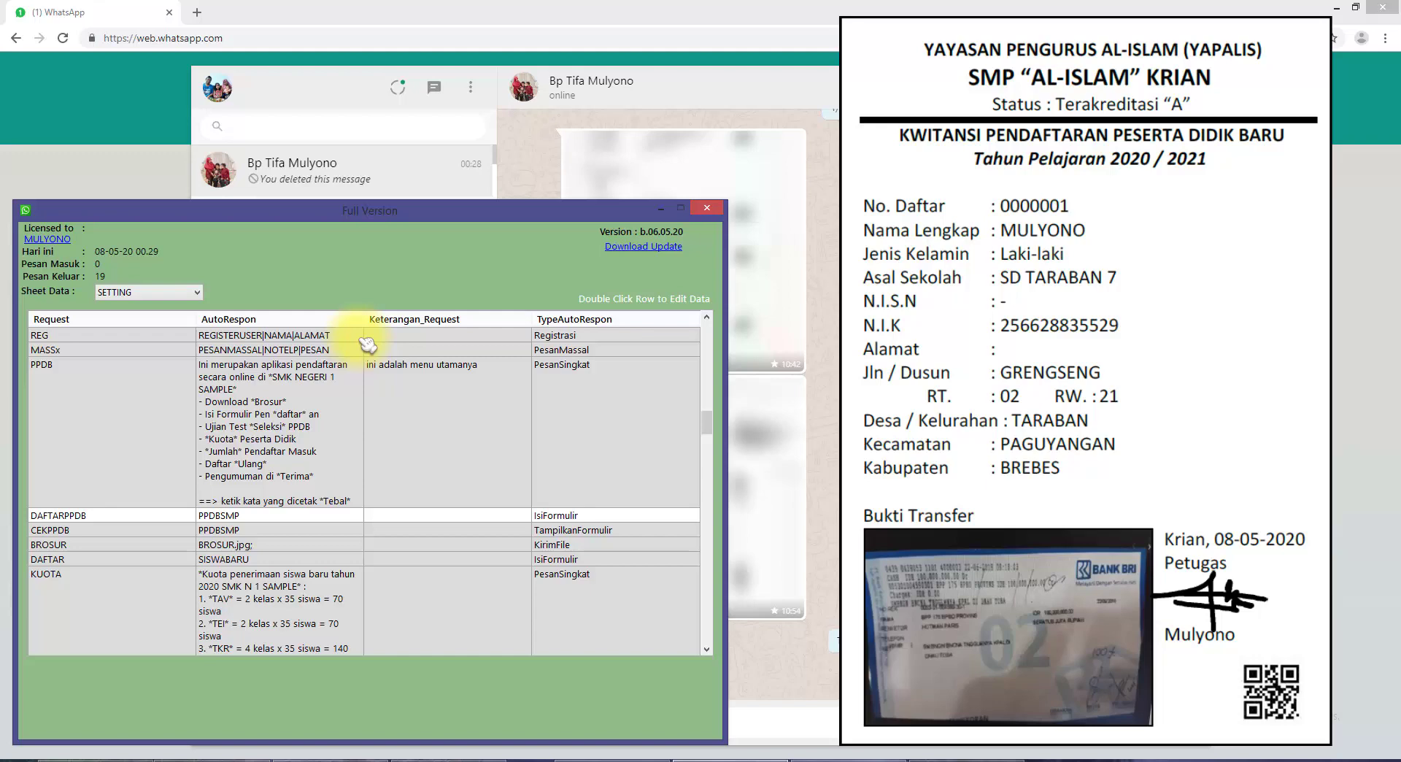
Step: Uncover the WhatsApp Web chat beside the auto-responder window and send the registration keyword Daftarppdb from the phone
{"action": "left_click_drag", "start_coordinate": [407, 215], "coordinate": [421, 215]}
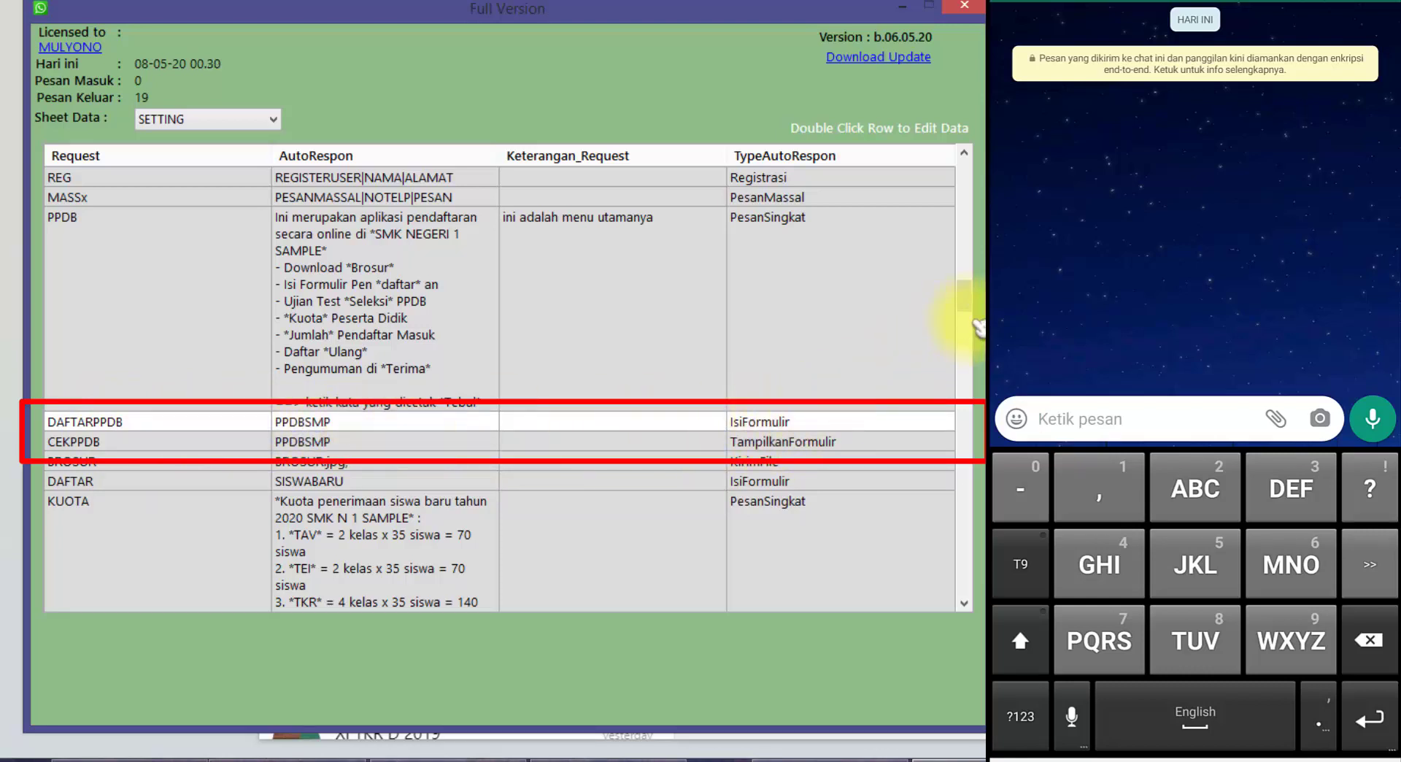
{"action": "left_click_drag", "start_coordinate": [983, 310], "coordinate": [662, 306]}
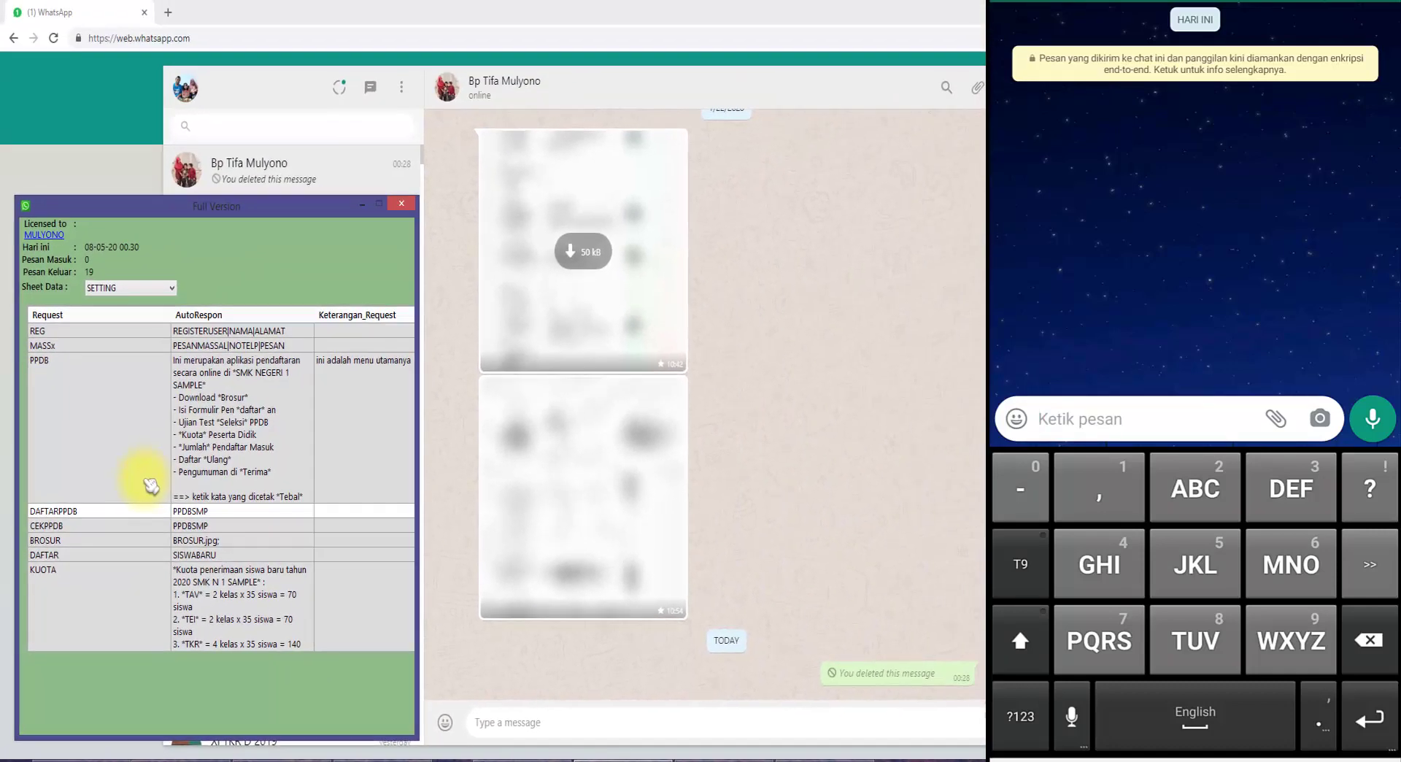
{"action": "type", "text": "D"}
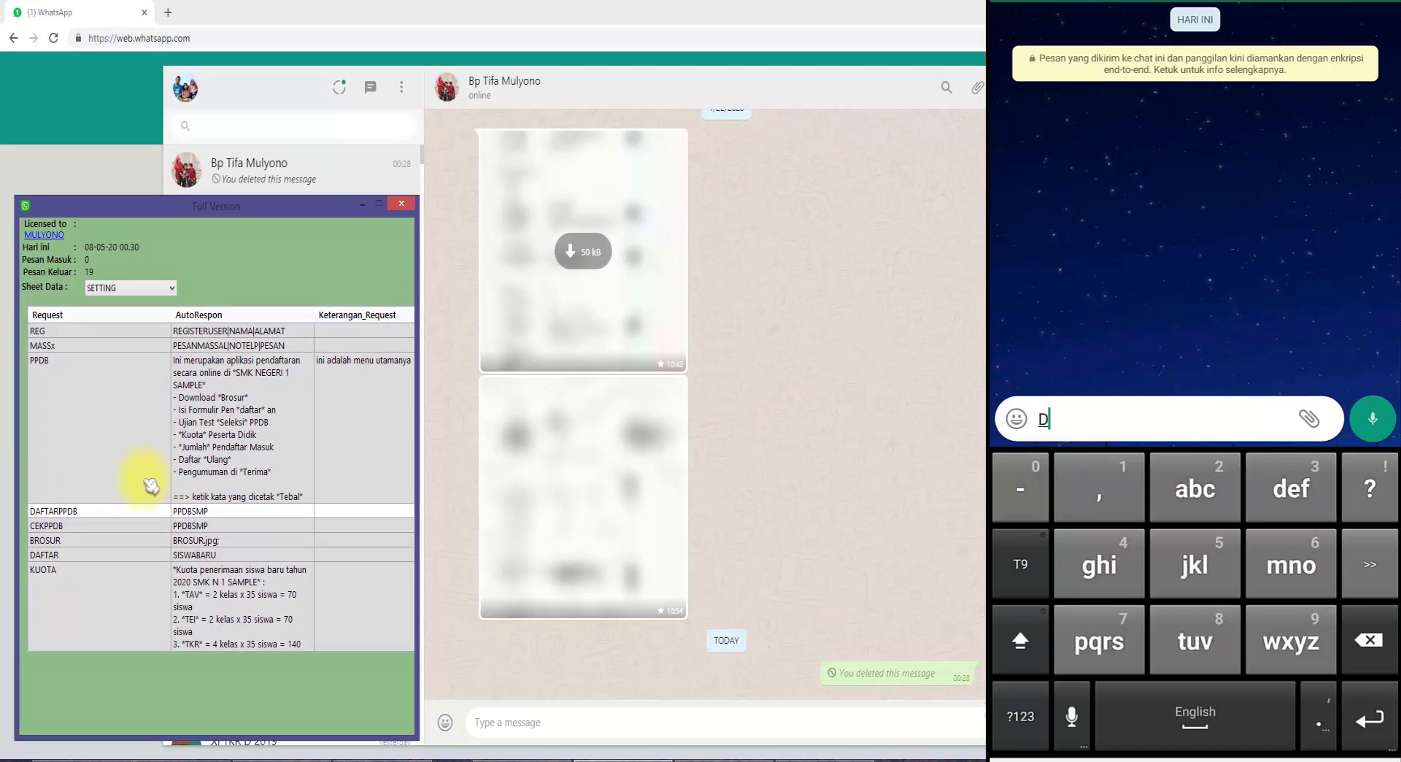
{"action": "type", "text": "a"}
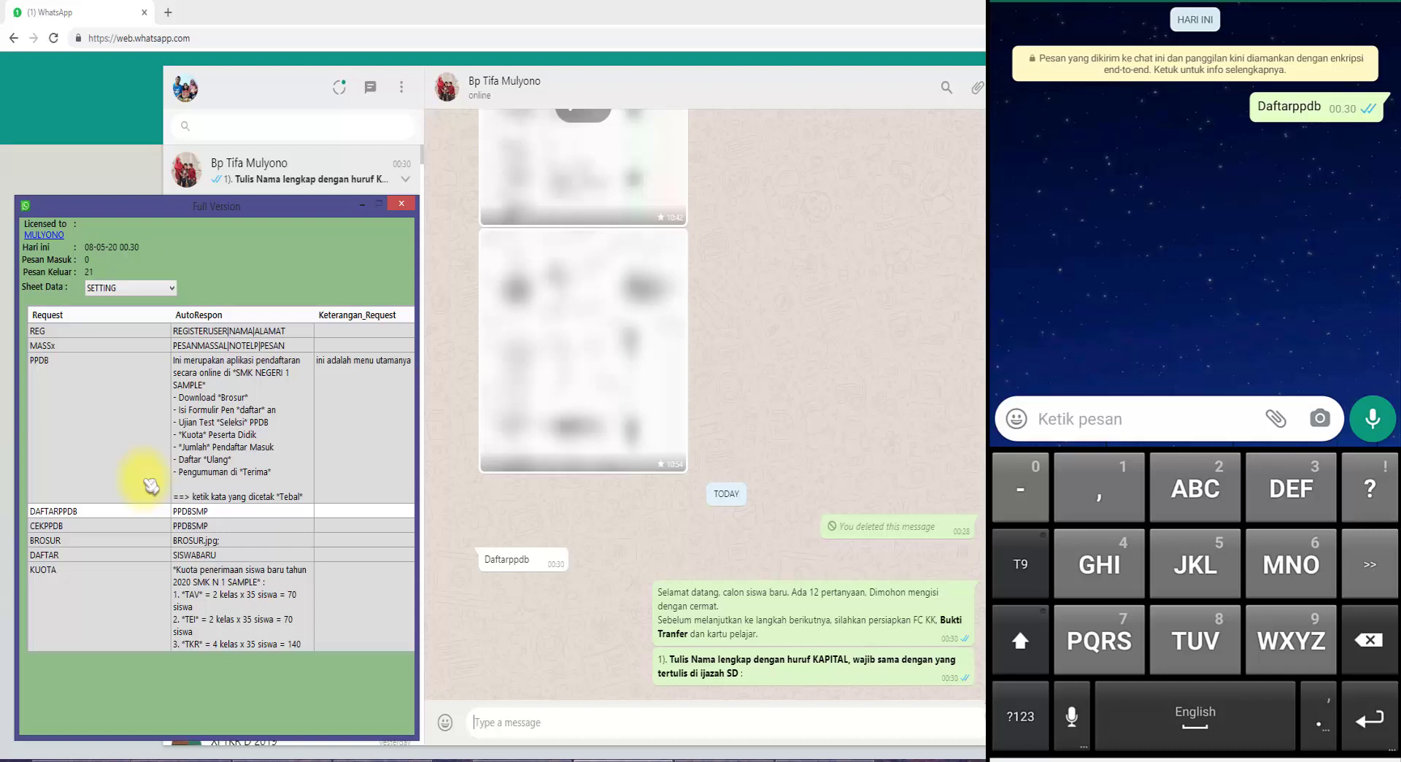
Step: Answer the registration questions in the phone chat with the applicant's full name and address details, including the regency
{"action": "type", "text": "BUDI"}
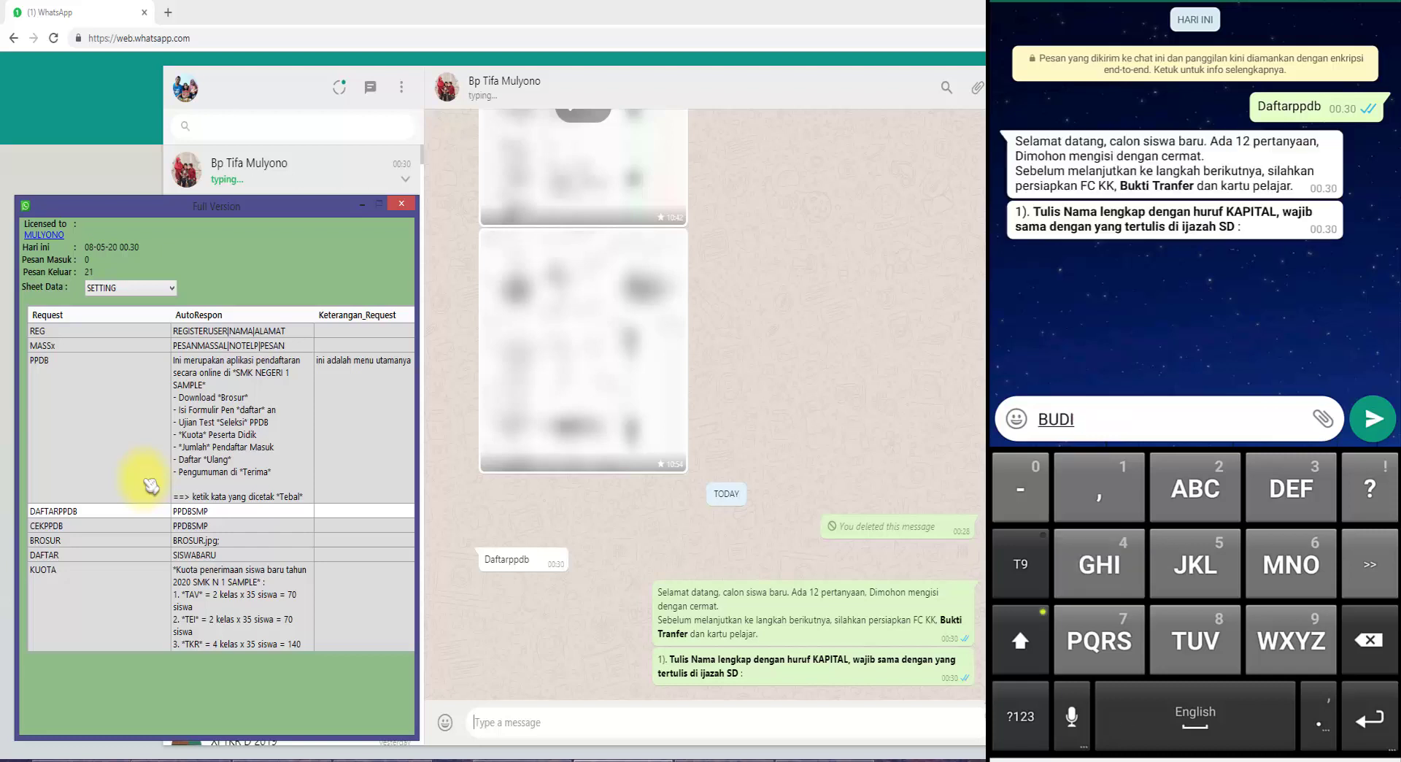
{"action": "key", "text": "Return"}
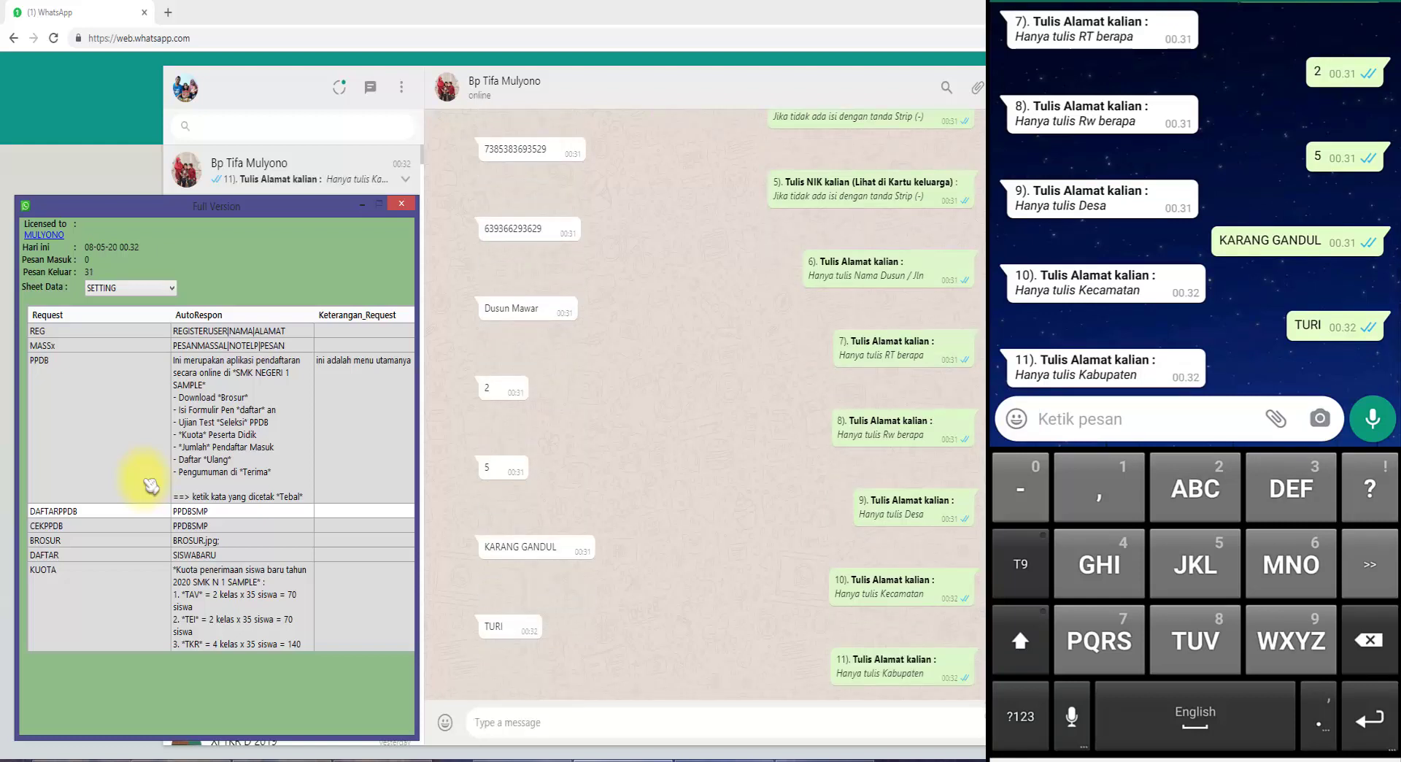
{"action": "type", "text": "MENG"}
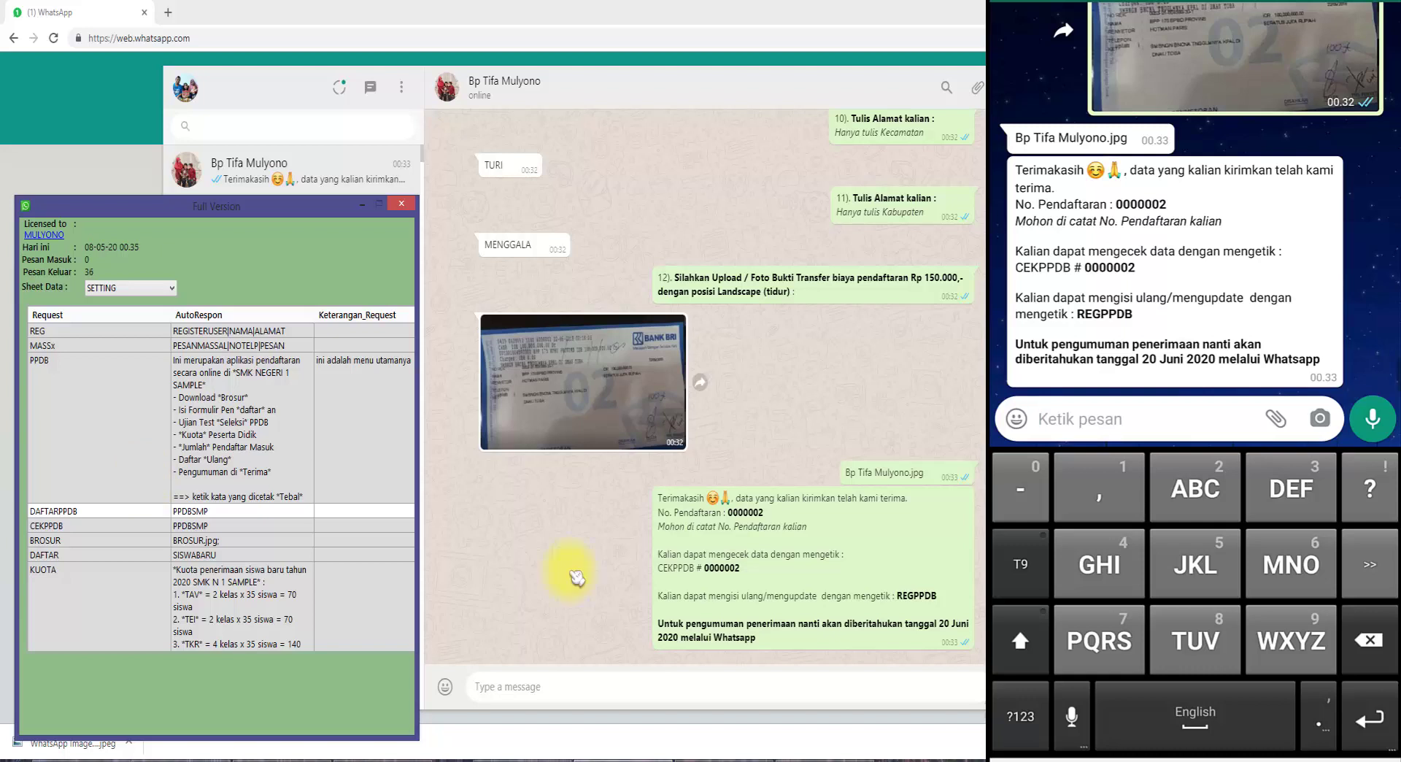
Step: Send the Cekppdb # check request with the applicant's registration number in the phone chat
{"action": "type", "text": "A"}
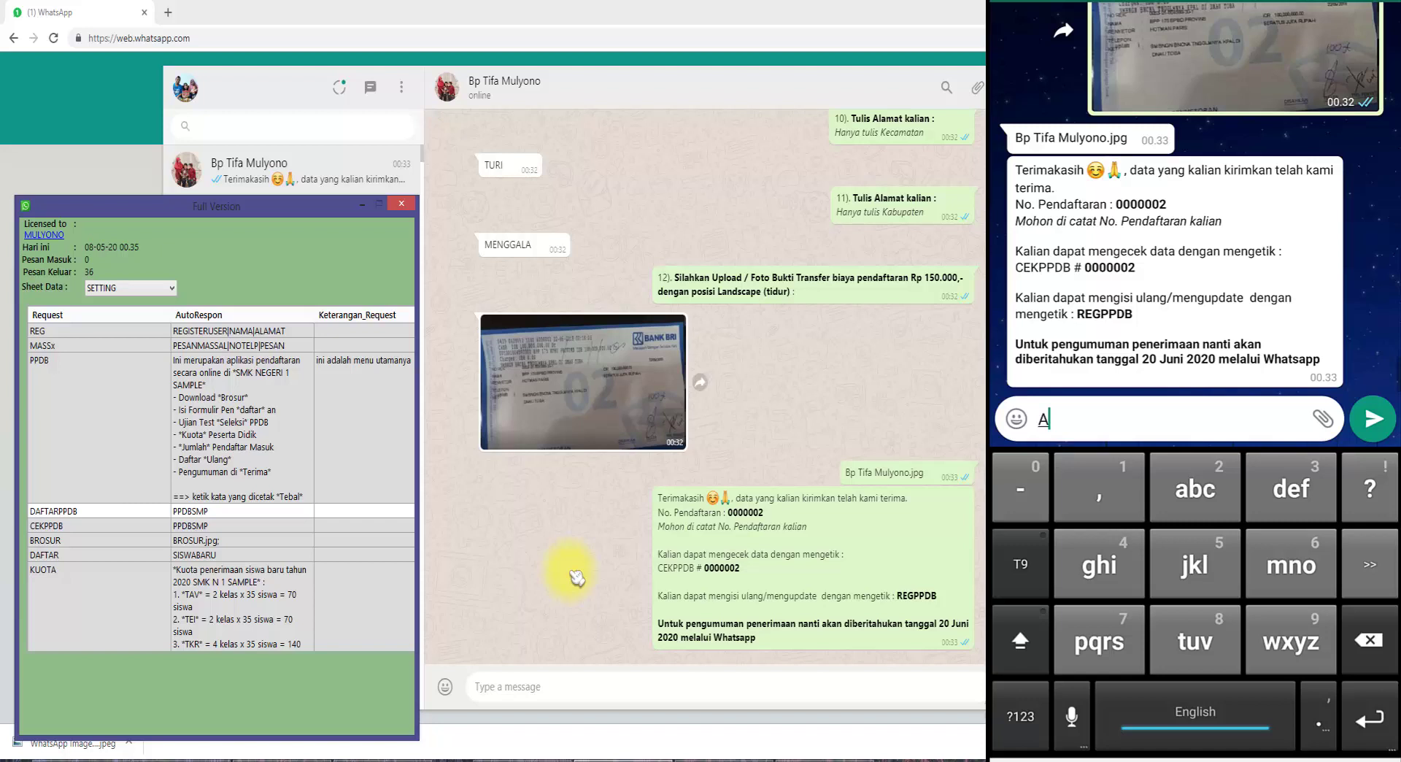
{"action": "type", "text": "ekp"}
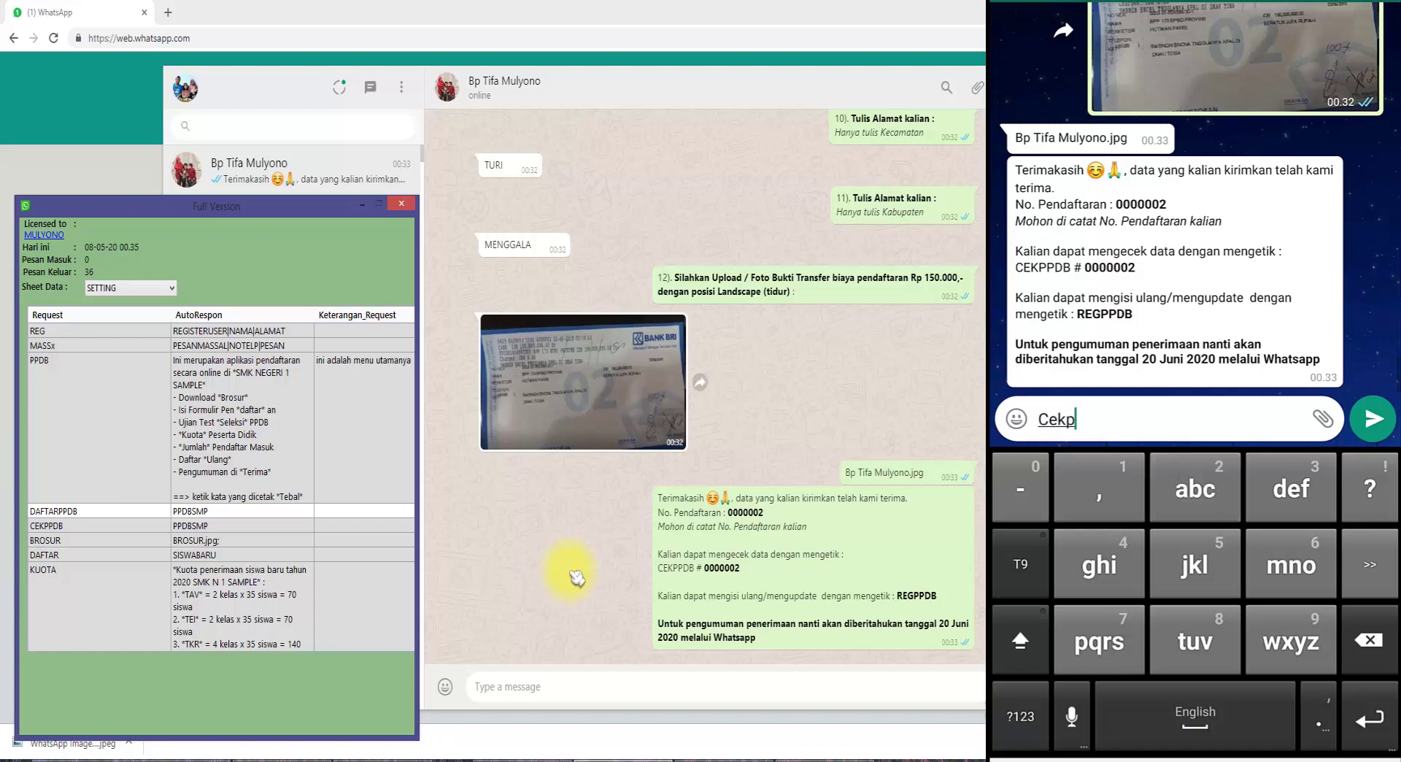
{"action": "type", "text": "pdb "}
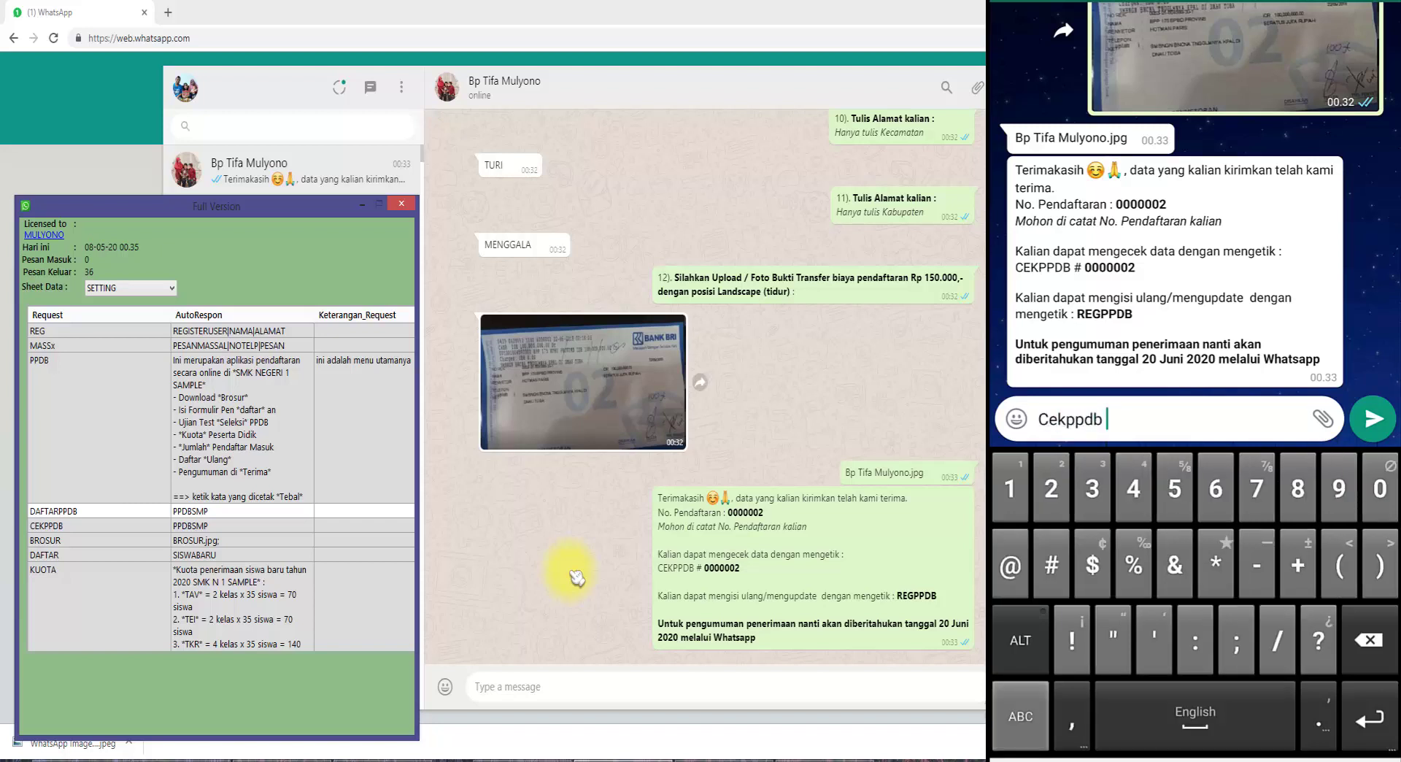
{"action": "type", "text": "# "}
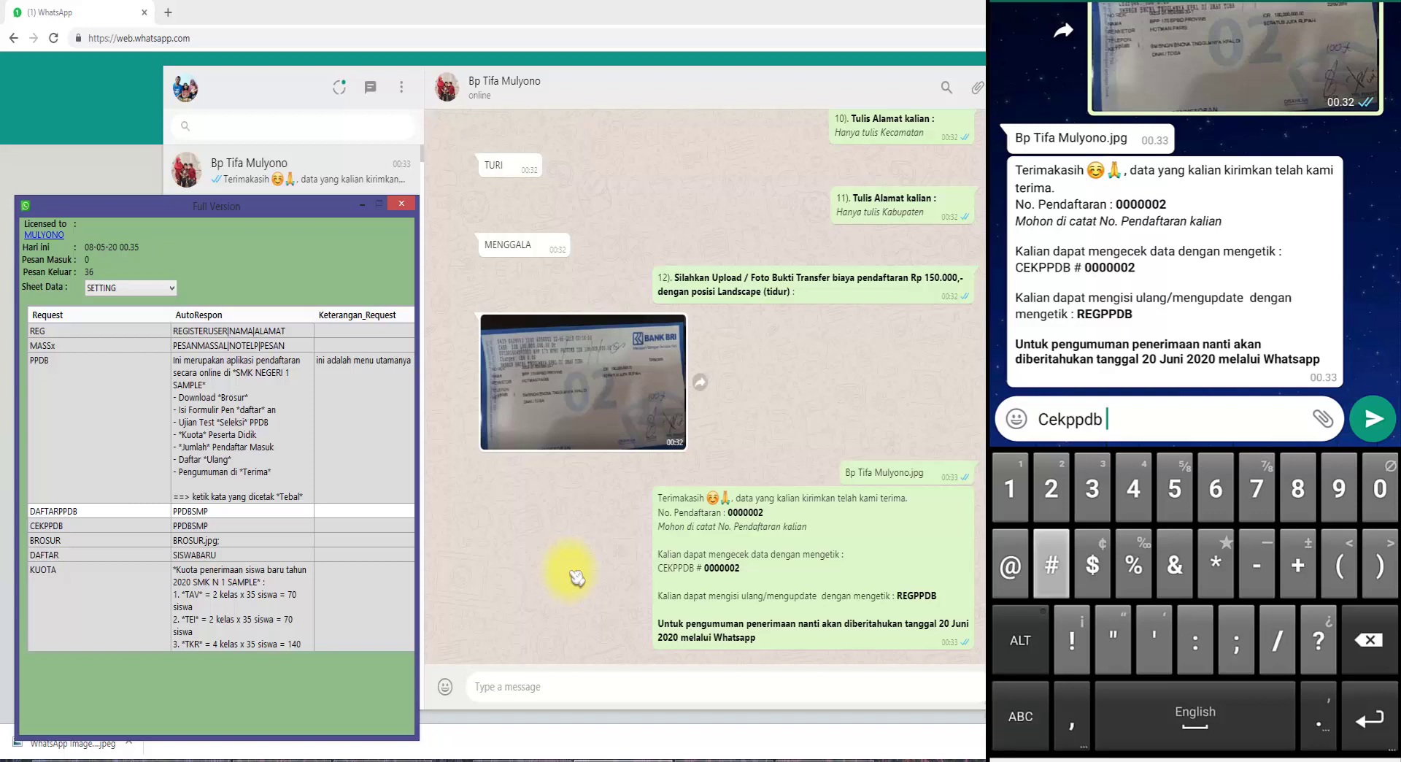
{"action": "type", "text": "00"}
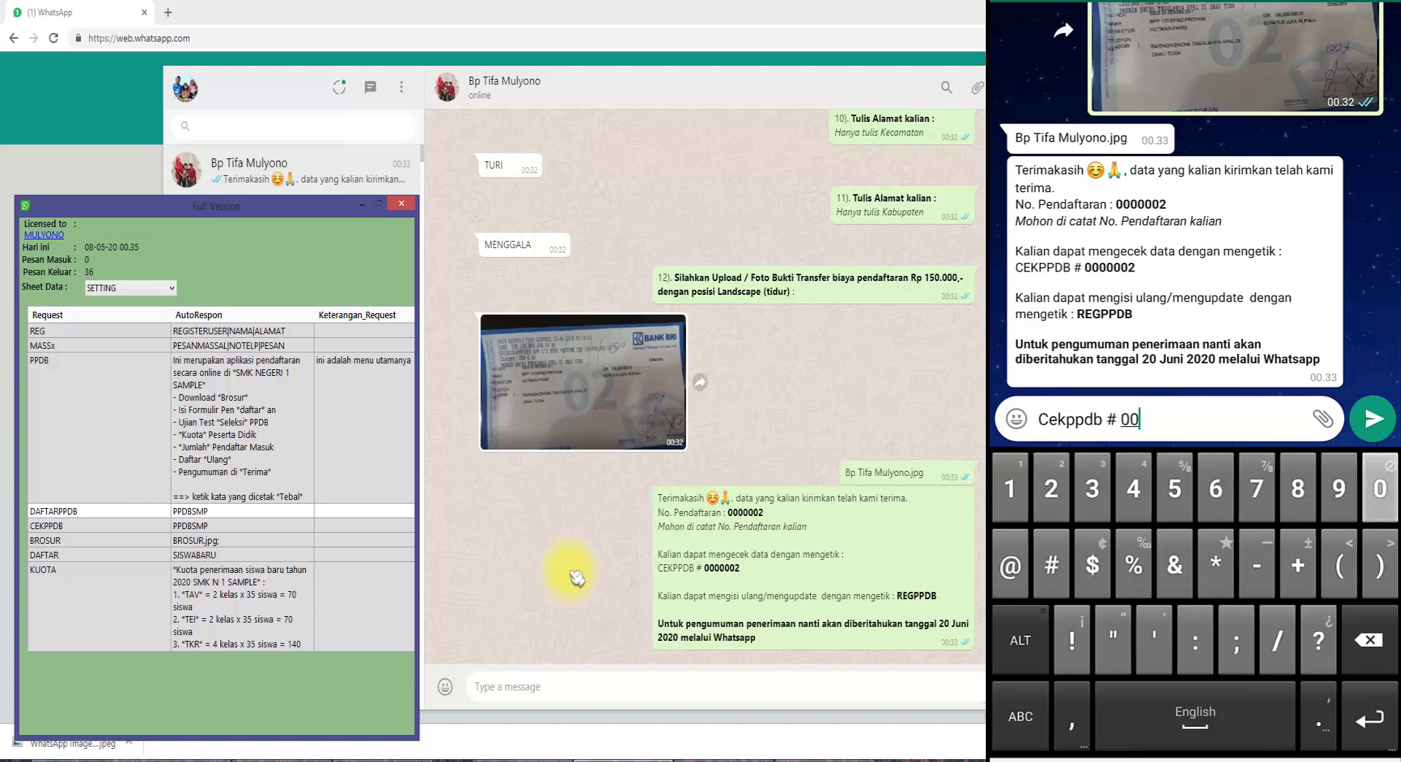
{"action": "type", "text": "002"}
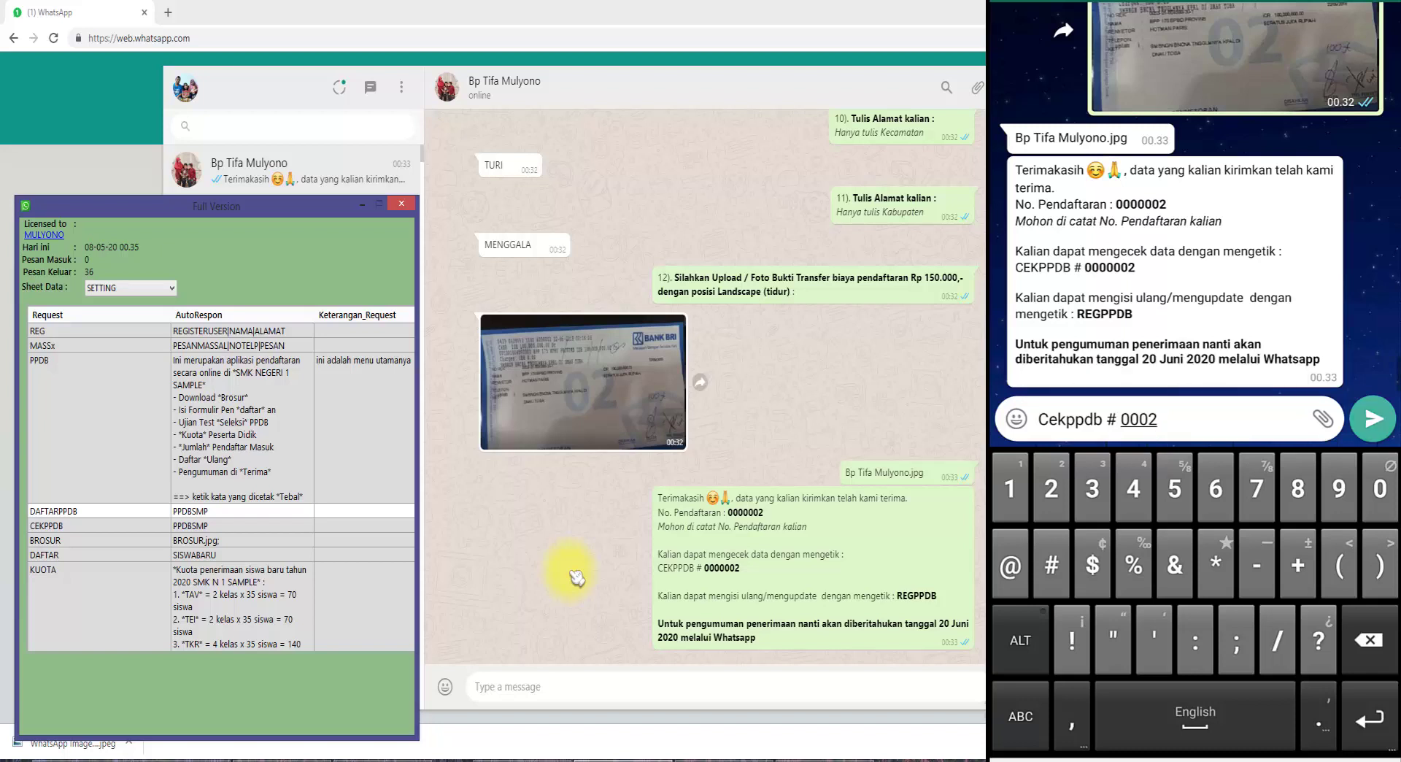
{"action": "left_click", "coordinate": [1371, 418]}
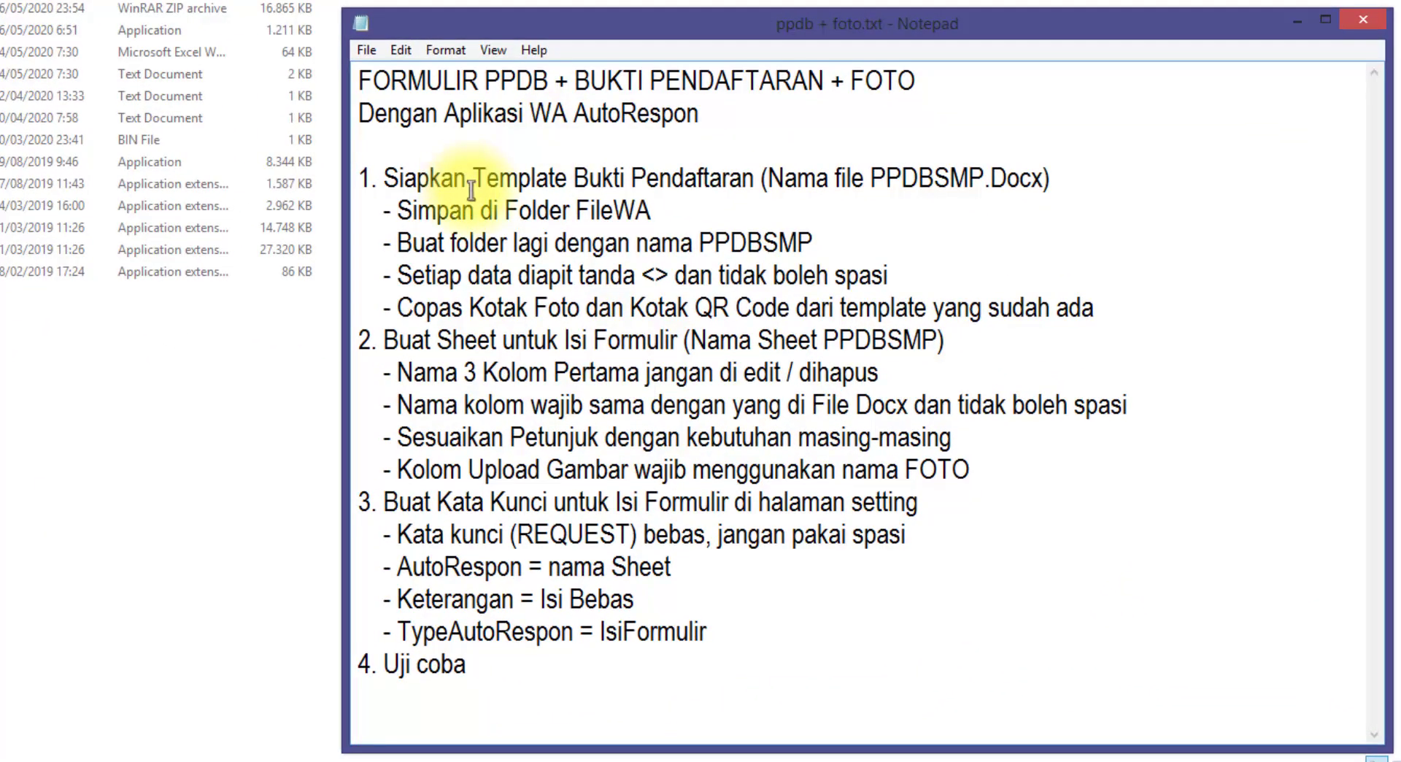
Step: Examine the note's first point on the registration template, its file name PPDBSMP.Docx and the folder to save it in
{"action": "left_click_drag", "start_coordinate": [488, 182], "coordinate": [748, 179]}
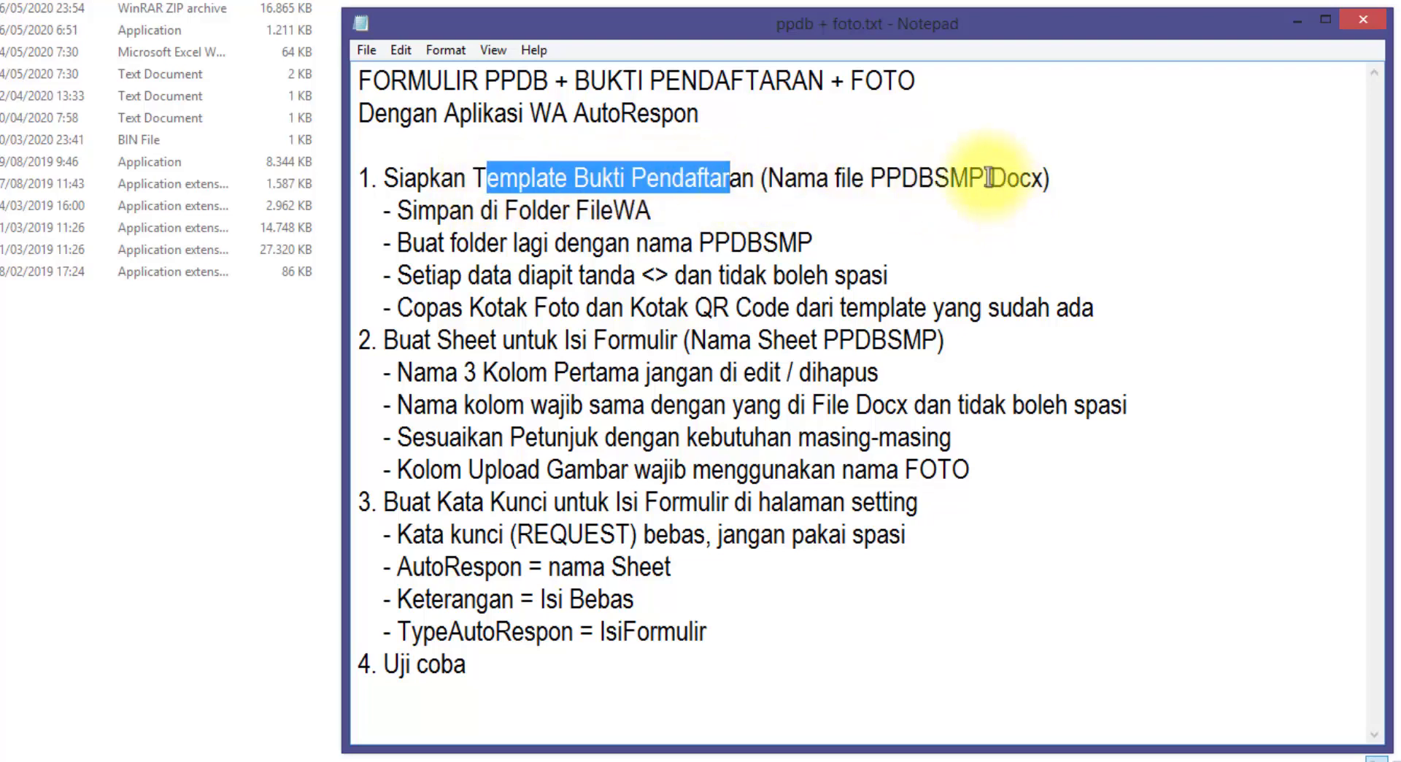
{"action": "left_click_drag", "start_coordinate": [1007, 179], "coordinate": [1032, 178]}
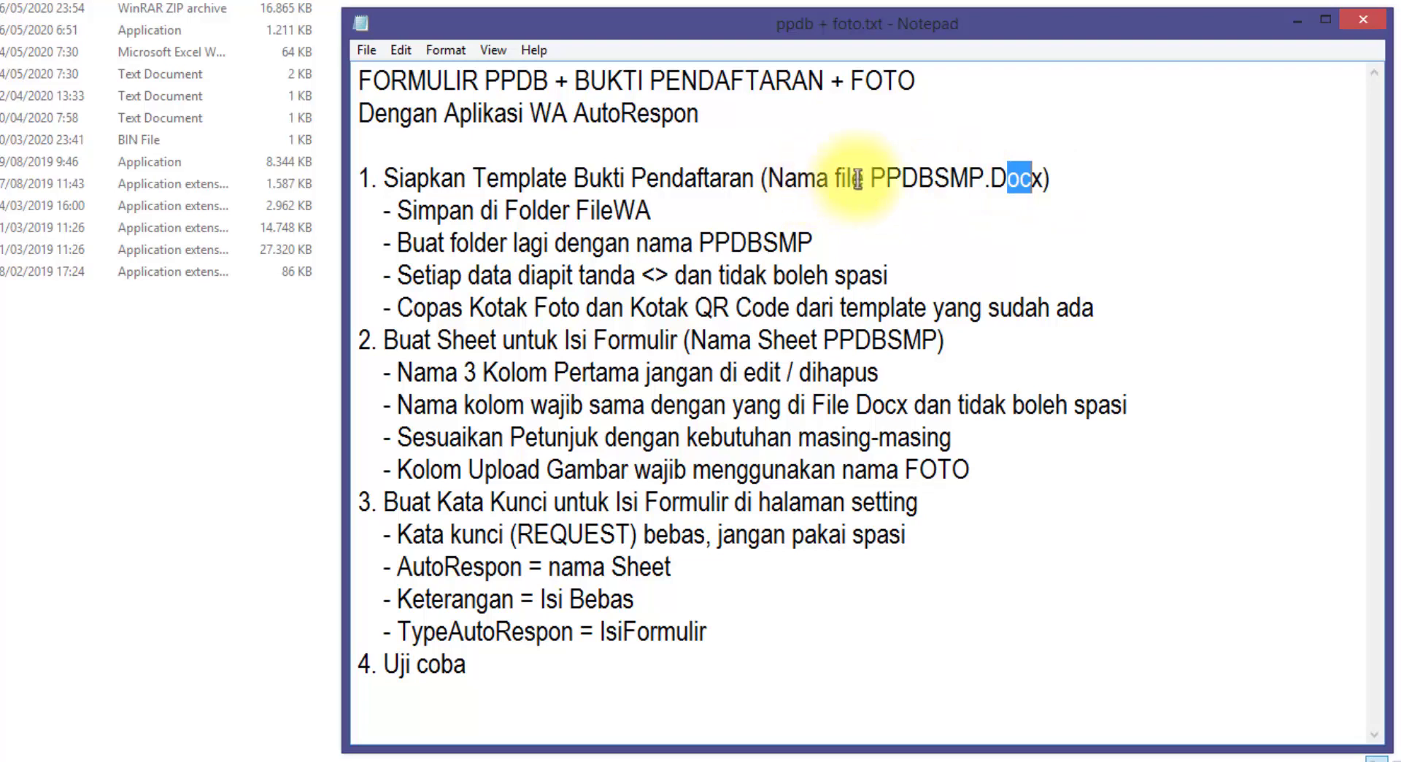
{"action": "left_click_drag", "start_coordinate": [871, 178], "coordinate": [985, 178]}
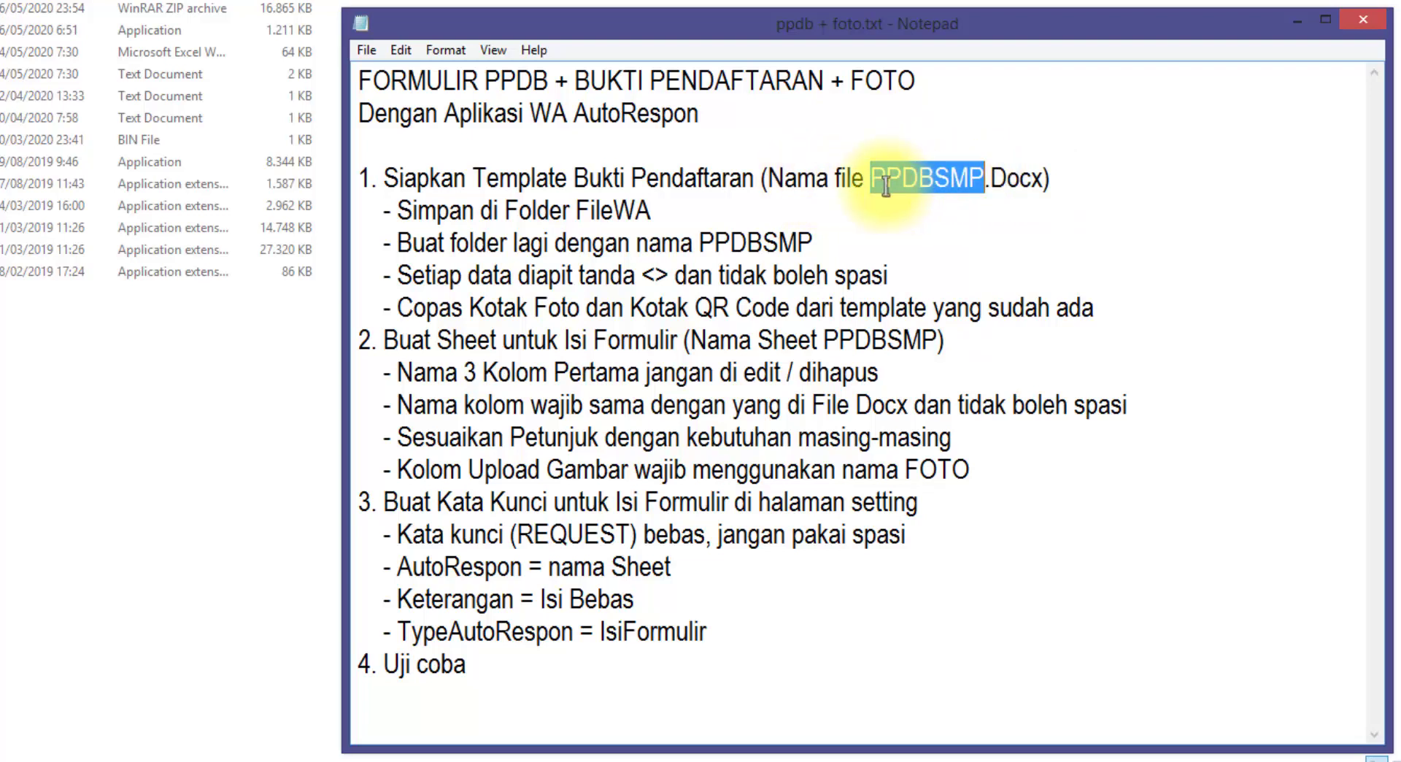
{"action": "left_click_drag", "start_coordinate": [391, 212], "coordinate": [652, 219]}
Step: Switch to File Explorer and open the FileWA folder inside 15. Version - b.06.05.20
{"action": "left_click", "coordinate": [312, 314]}
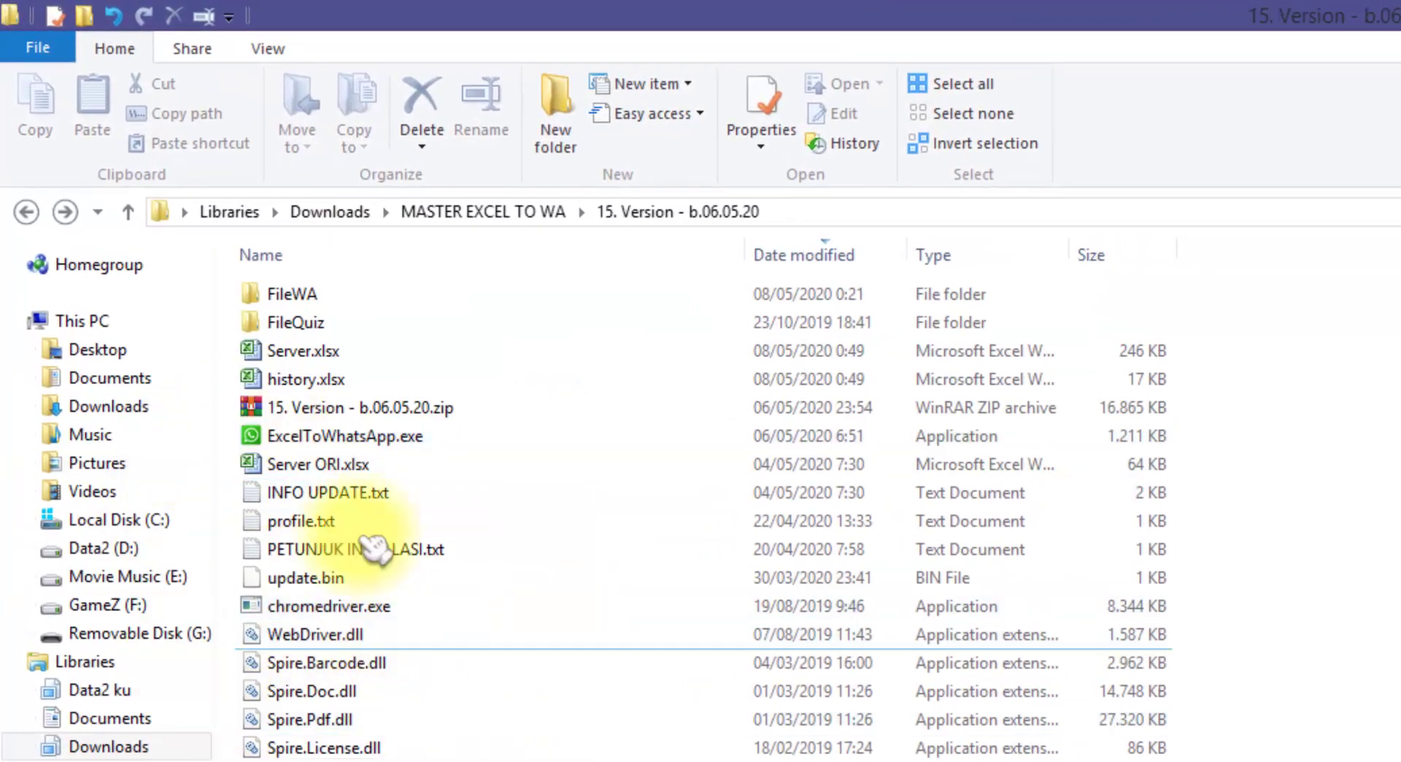
{"action": "double_click", "coordinate": [326, 300]}
{"action": "key", "text": "alt+Tab"}
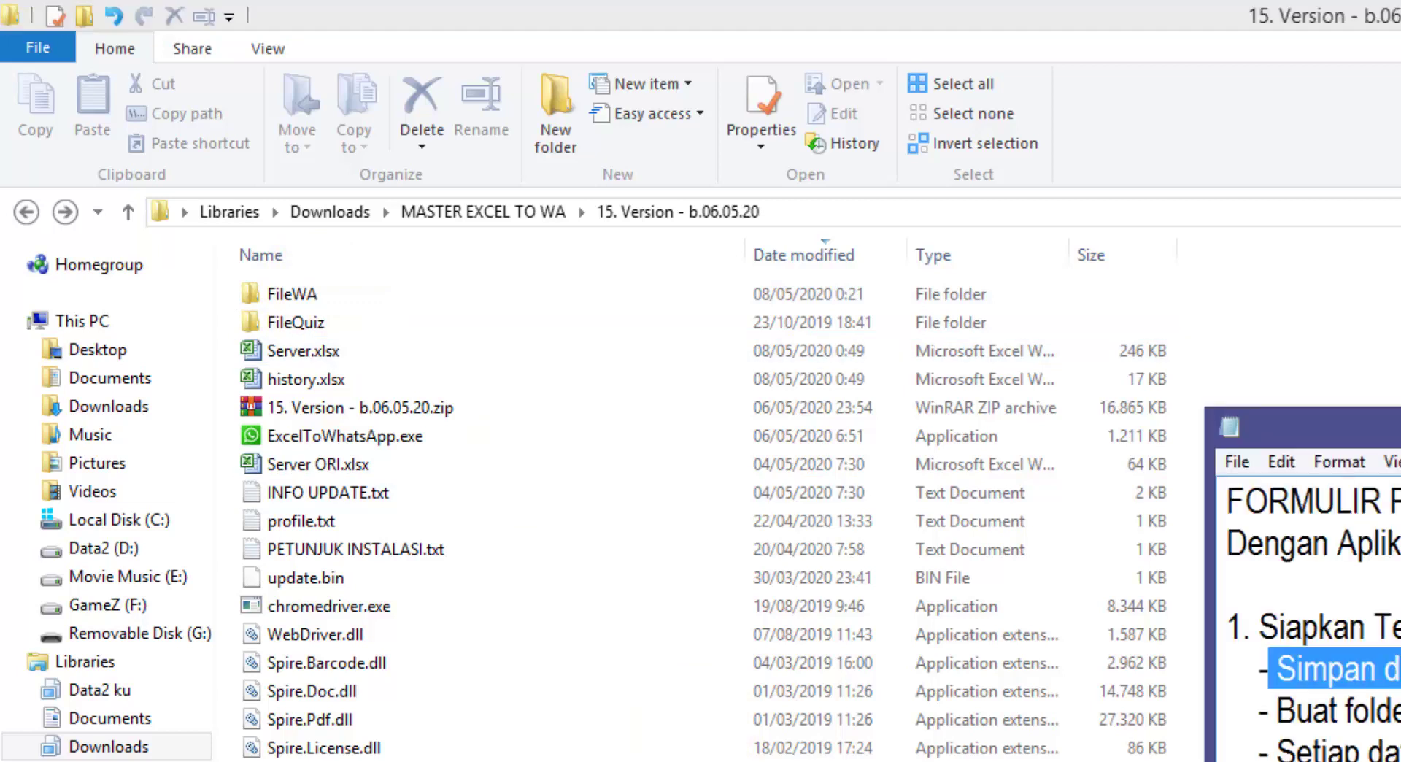
{"action": "left_click", "coordinate": [1357, 628]}
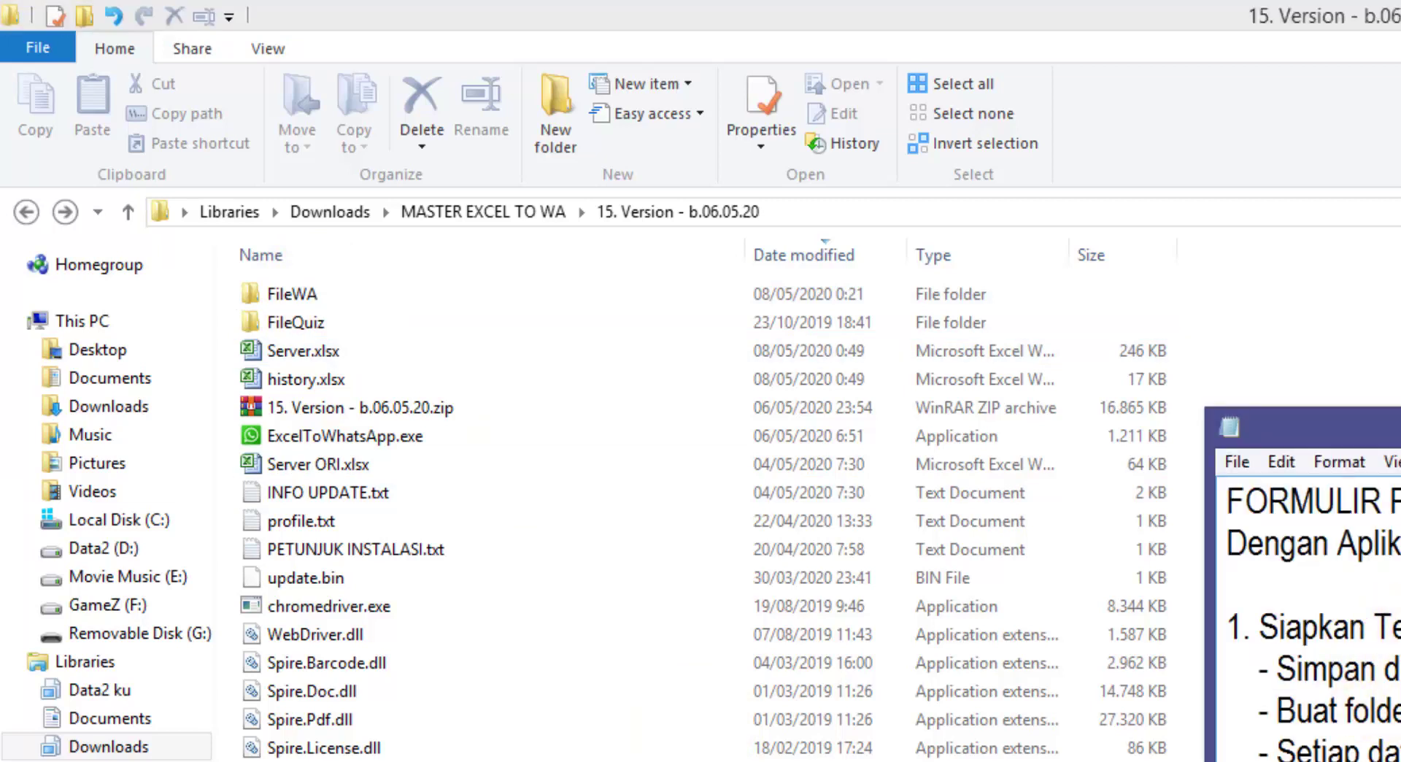
{"action": "key", "text": "alt+Tab"}
{"action": "left_click", "coordinate": [337, 300]}
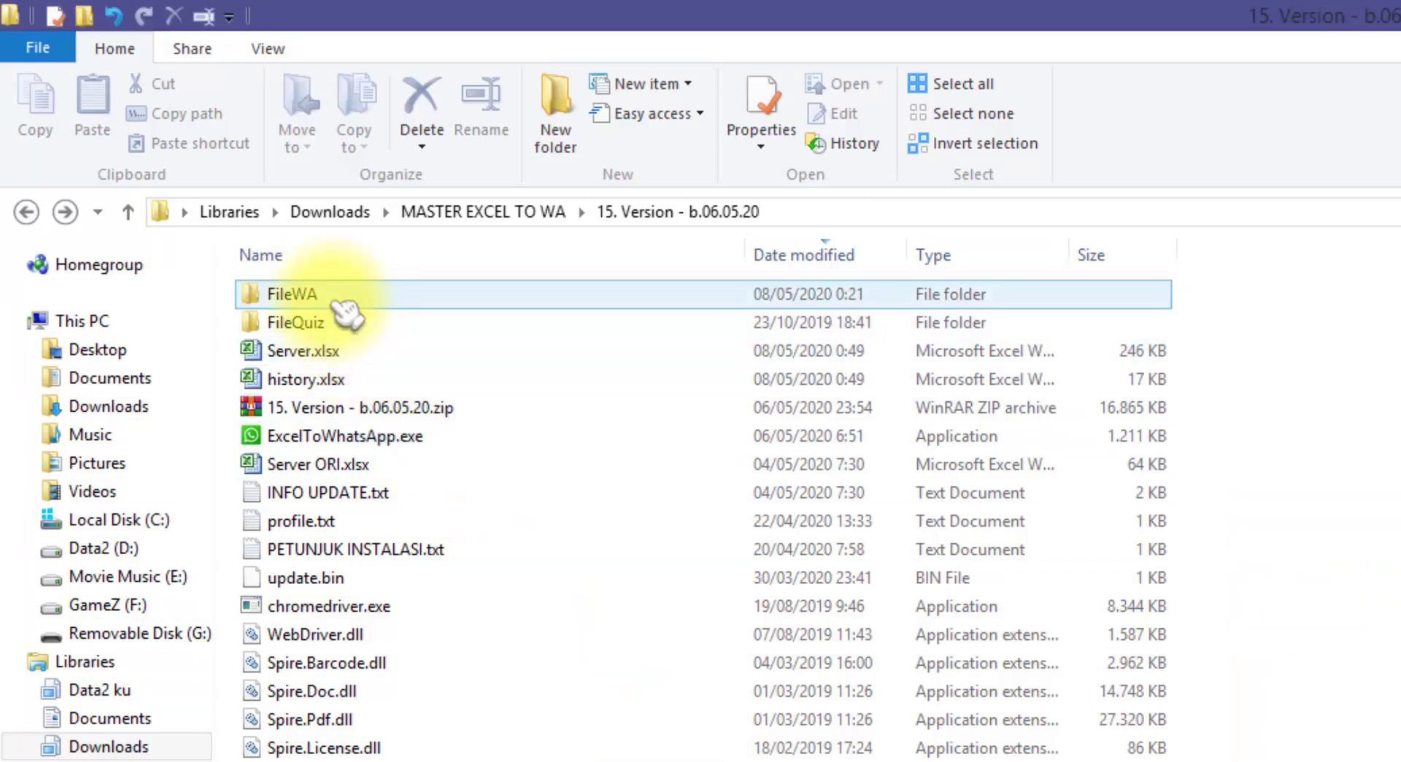
{"action": "double_click", "coordinate": [343, 305]}
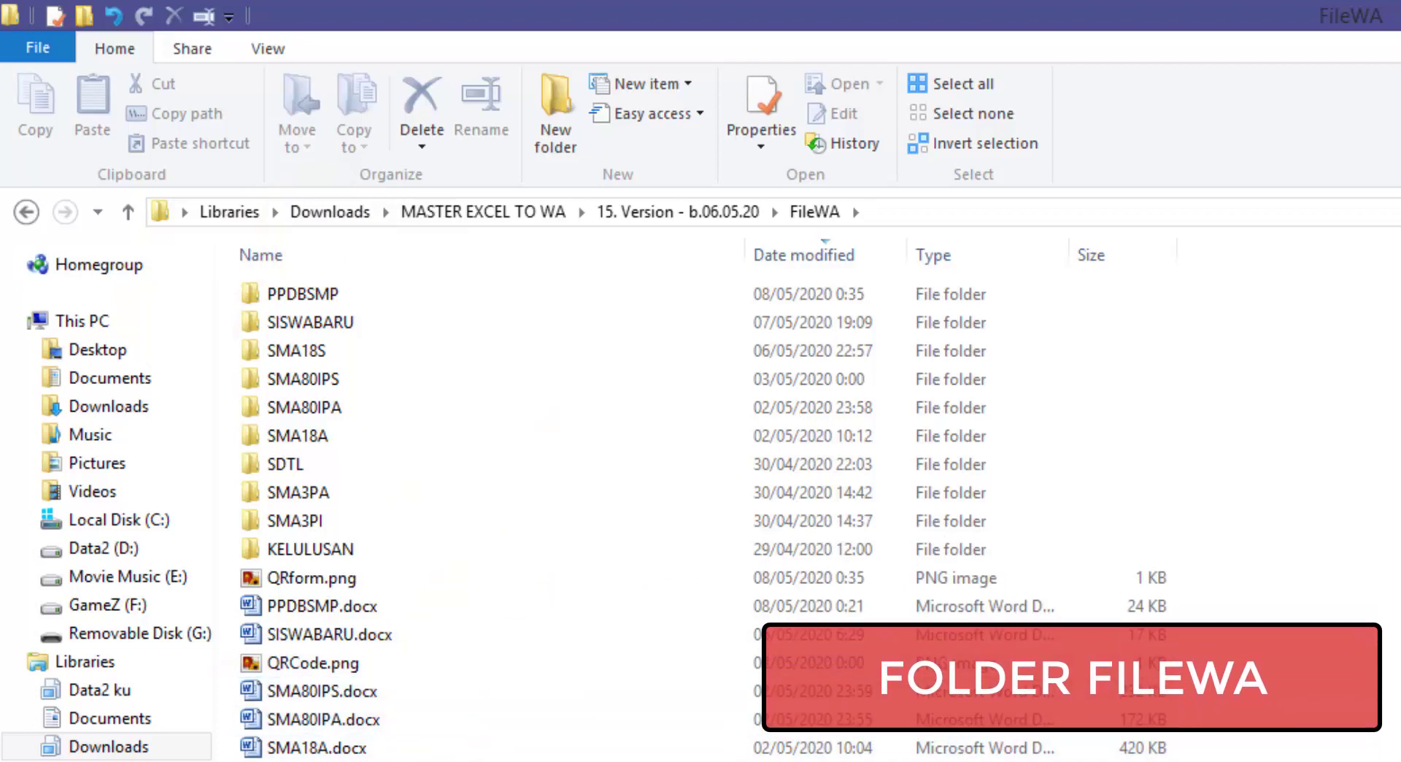
Step: Open PPDBSMP.docx in Word and place its reduced window beside the space for the notes
{"action": "key", "text": "alt+Tab"}
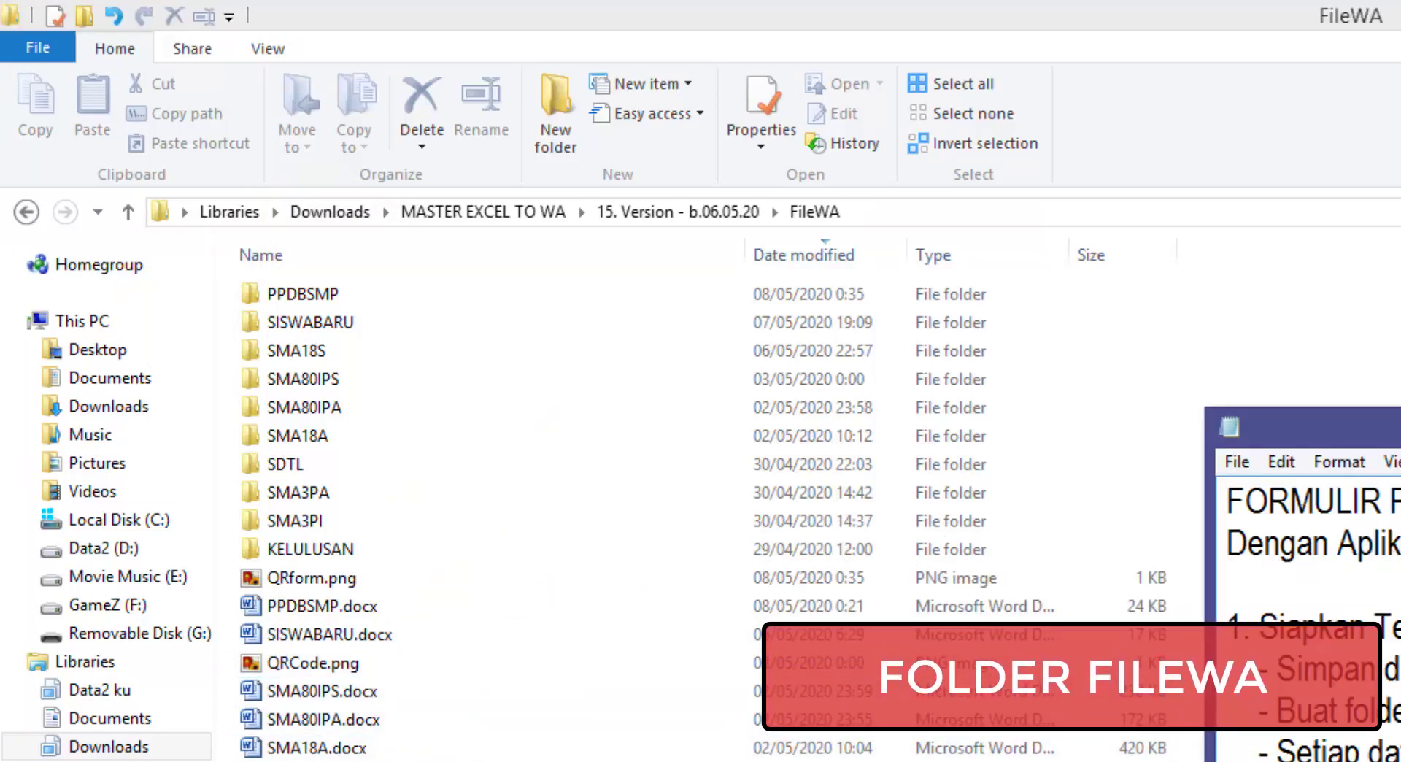
{"action": "double_click", "coordinate": [397, 607]}
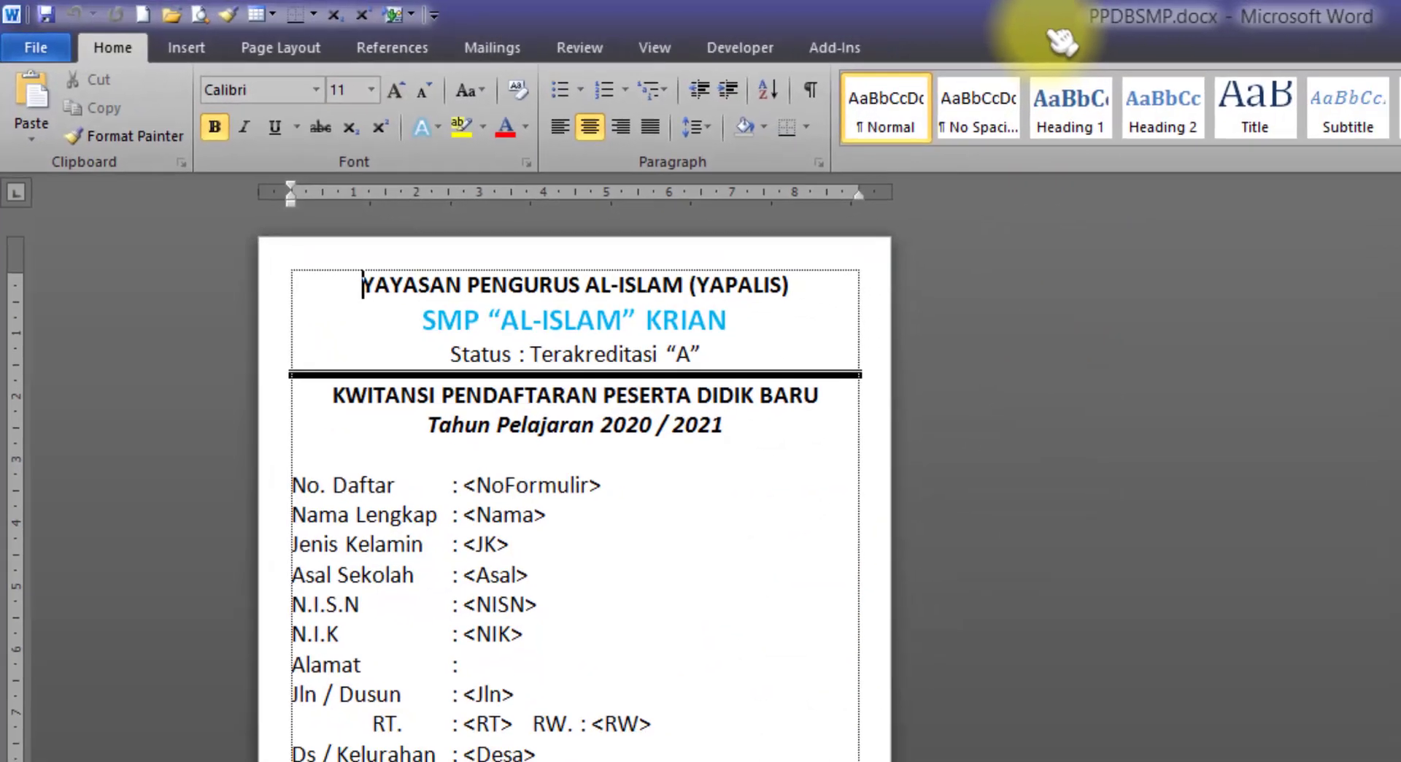
{"action": "double_click", "coordinate": [1091, 20]}
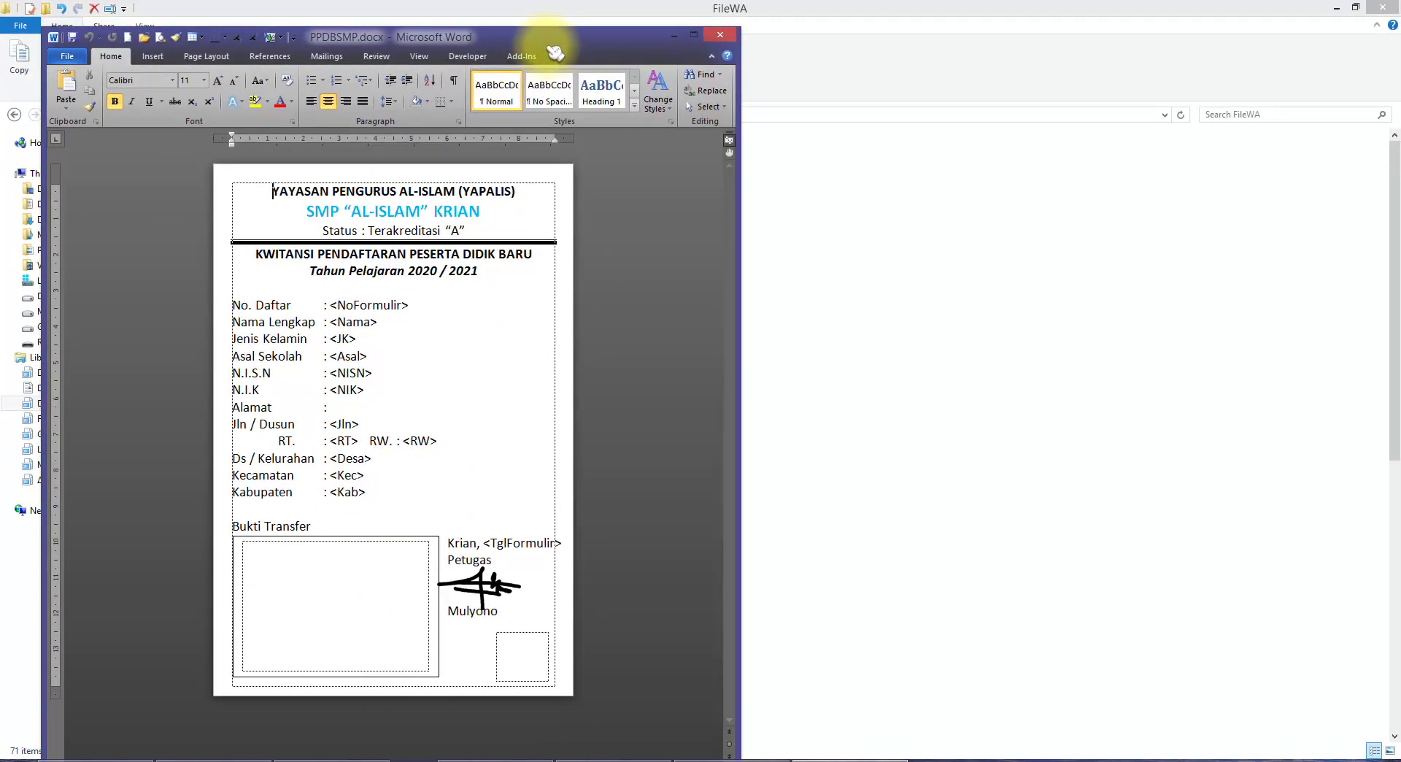
{"action": "left_click_drag", "start_coordinate": [554, 53], "coordinate": [570, 33]}
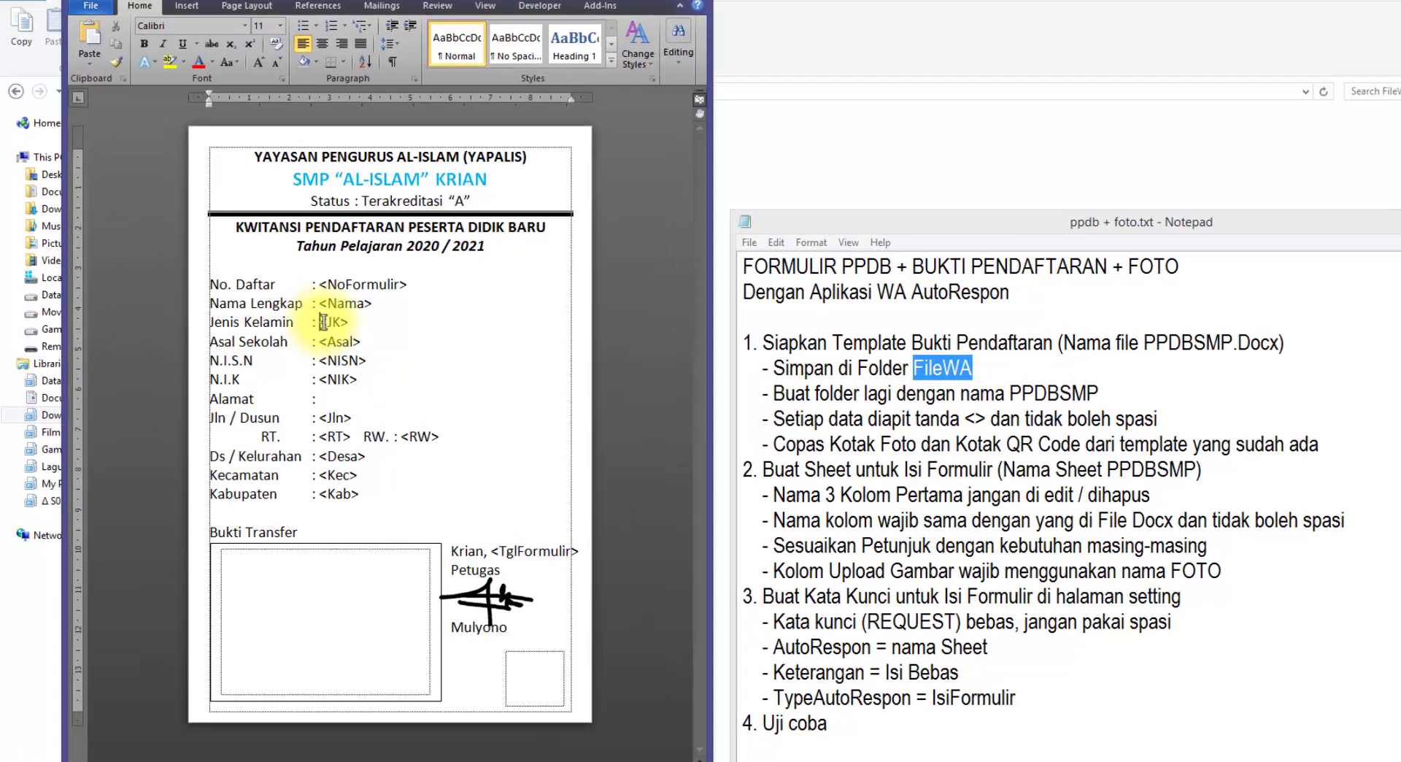
Step: Examine the template's angle-bracket placeholders and the labels for registration number, full name and gender
{"action": "left_click_drag", "start_coordinate": [285, 320], "coordinate": [291, 320]}
{"action": "left_click_drag", "start_coordinate": [565, 332], "coordinate": [576, 332]}
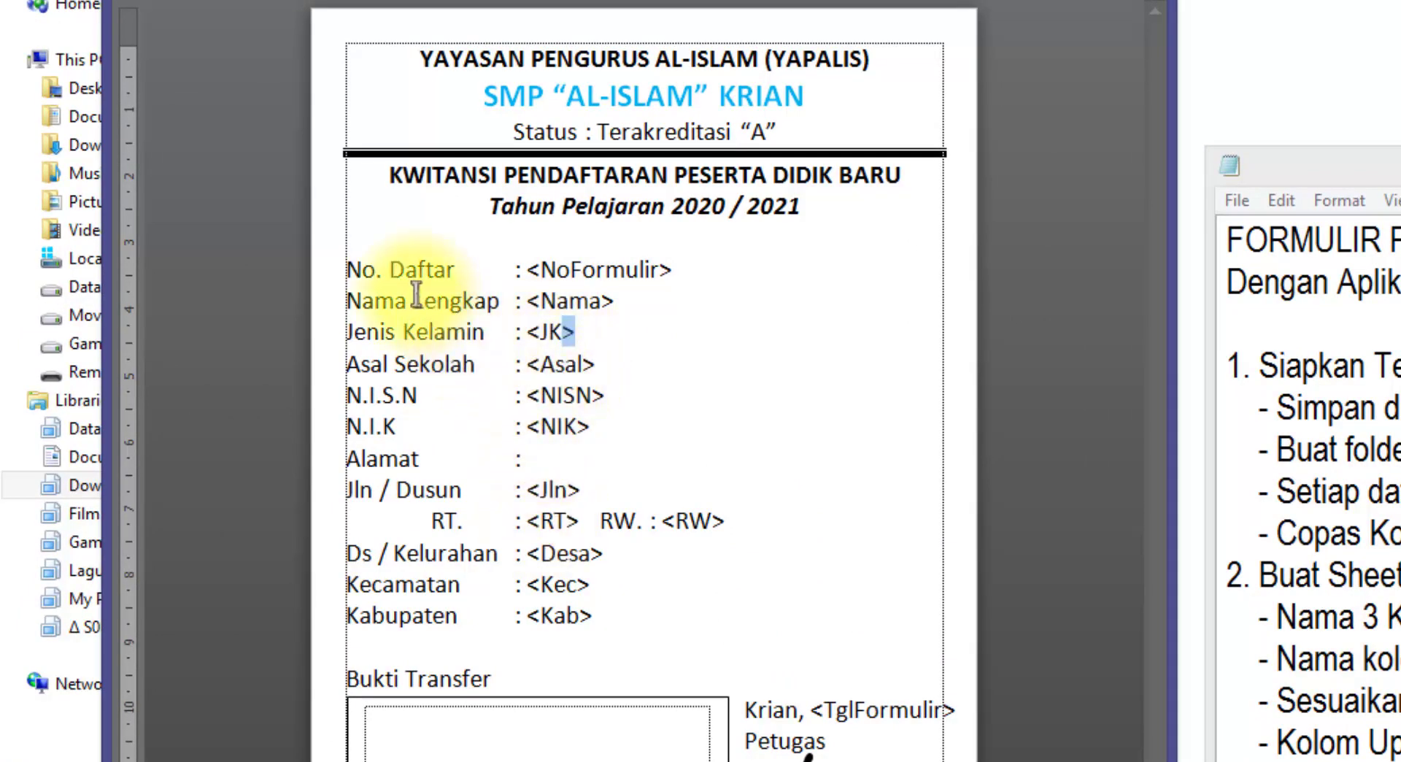
{"action": "left_click_drag", "start_coordinate": [347, 269], "coordinate": [454, 269]}
{"action": "left_click_drag", "start_coordinate": [348, 301], "coordinate": [462, 322]}
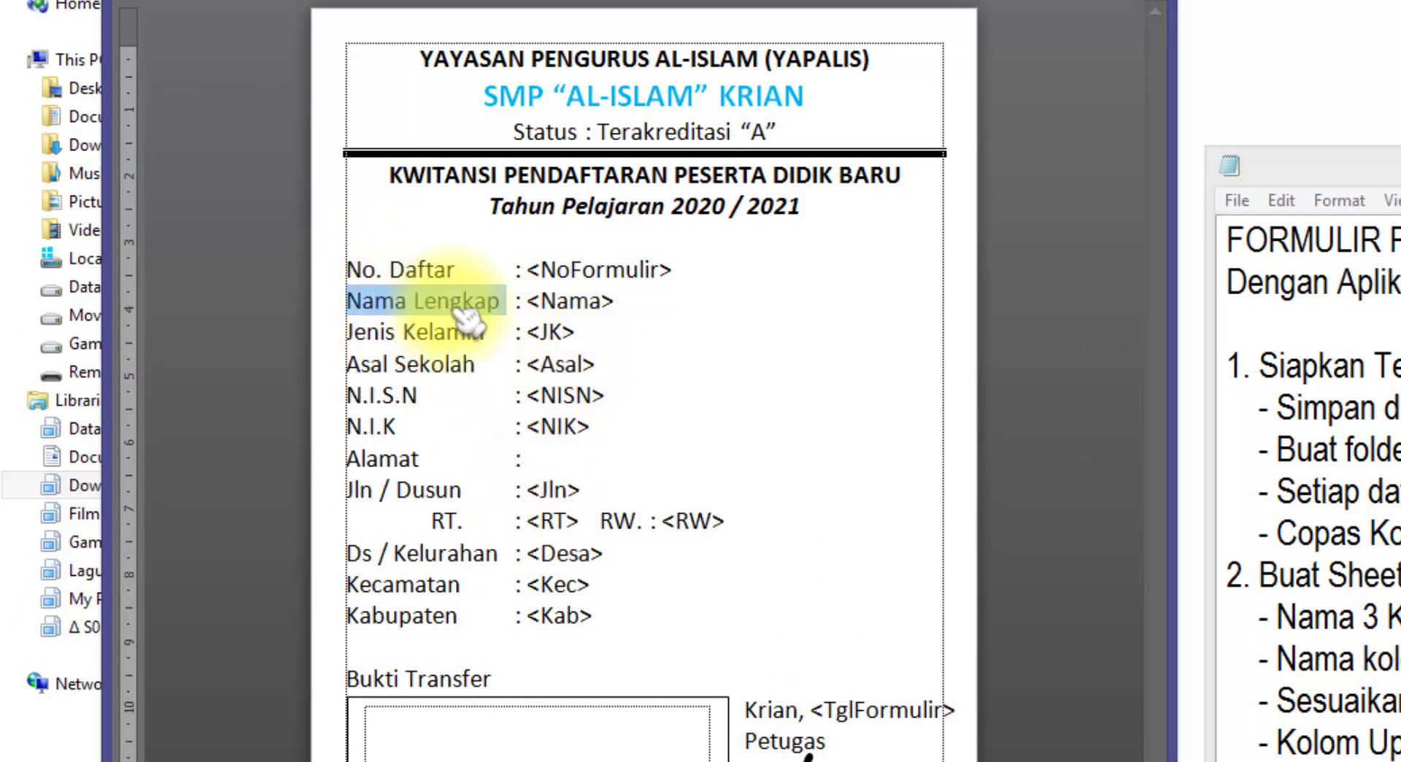
{"action": "left_click_drag", "start_coordinate": [347, 332], "coordinate": [441, 332]}
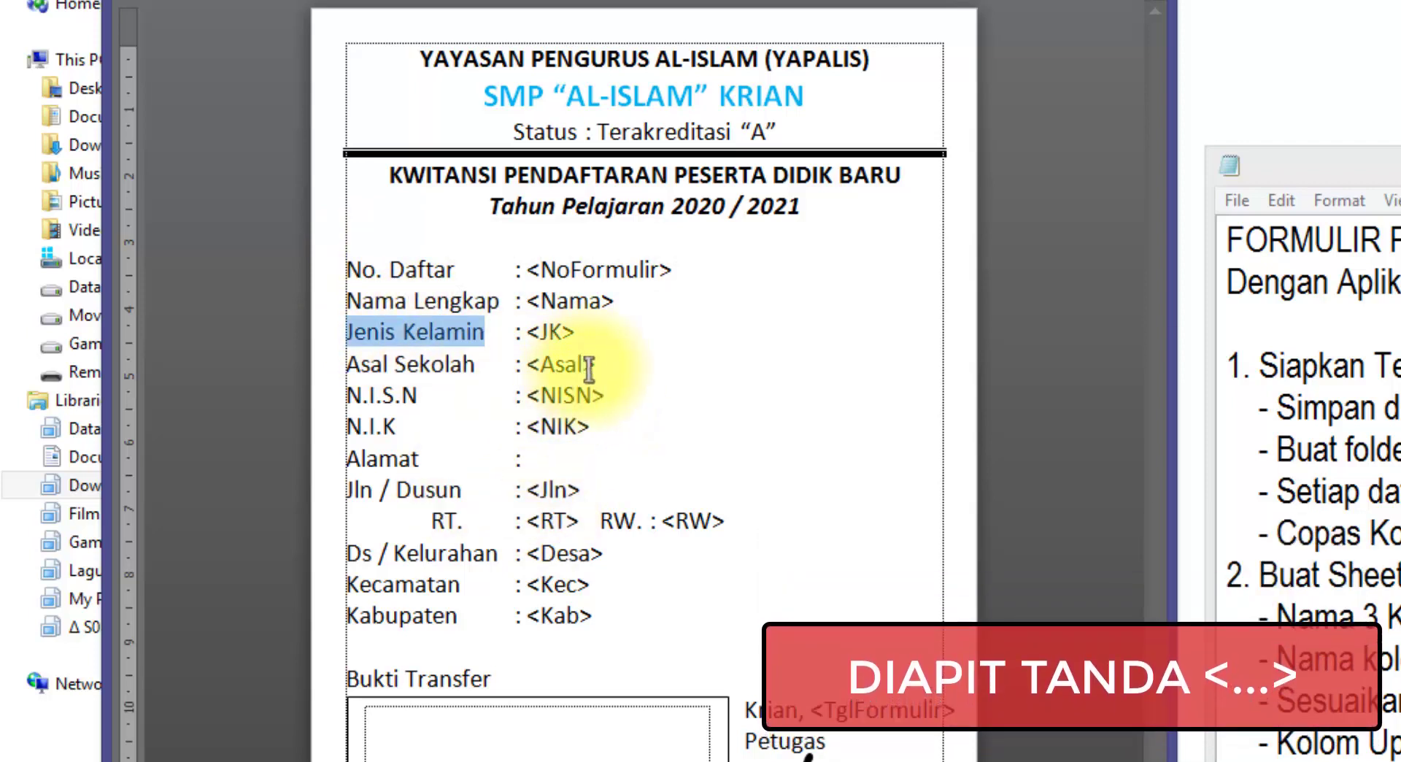
{"action": "left_click", "coordinate": [1394, 532]}
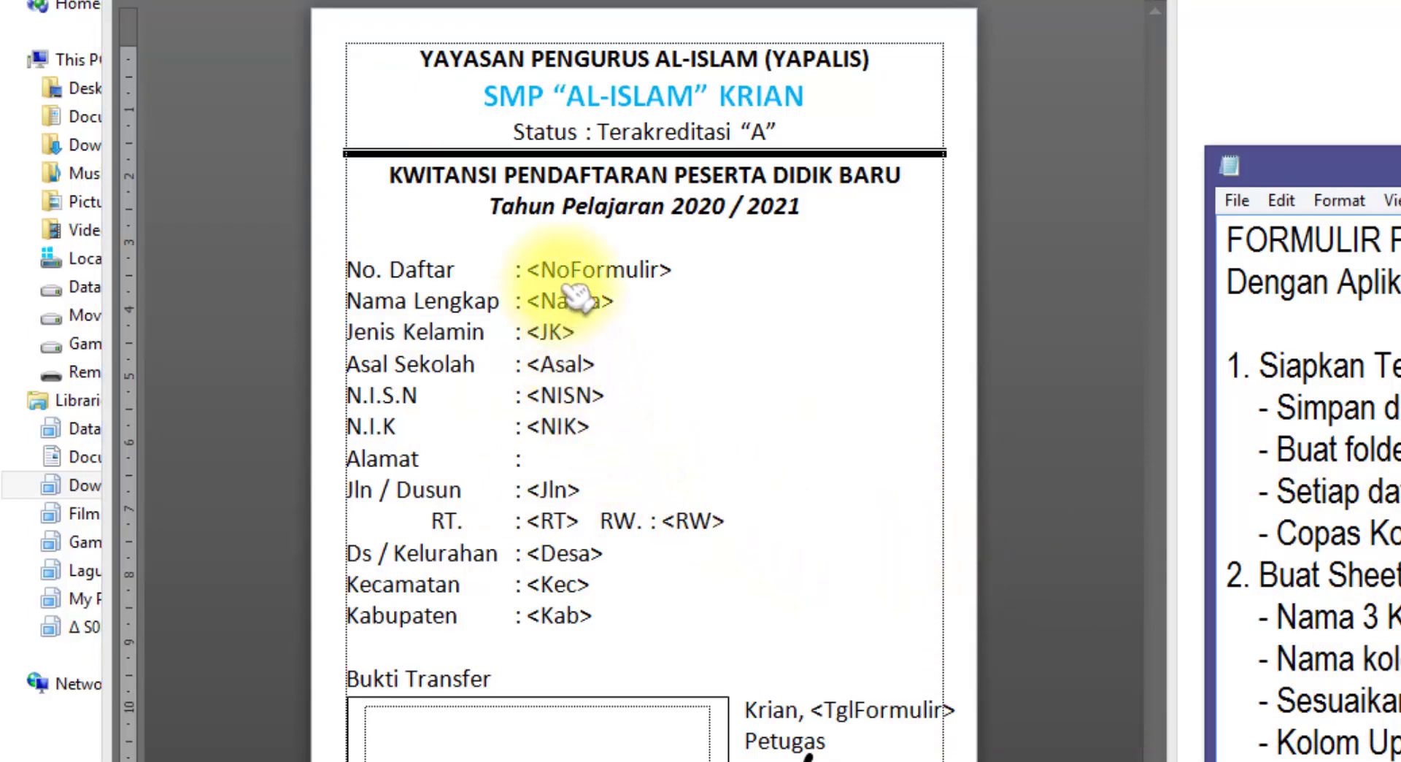
Step: Try the full-name placeholder as NamaLengkap and Nama_Lengkap in the PPDBSMP.docx template, and remove the added word
{"action": "key", "text": "alt+Tab"}
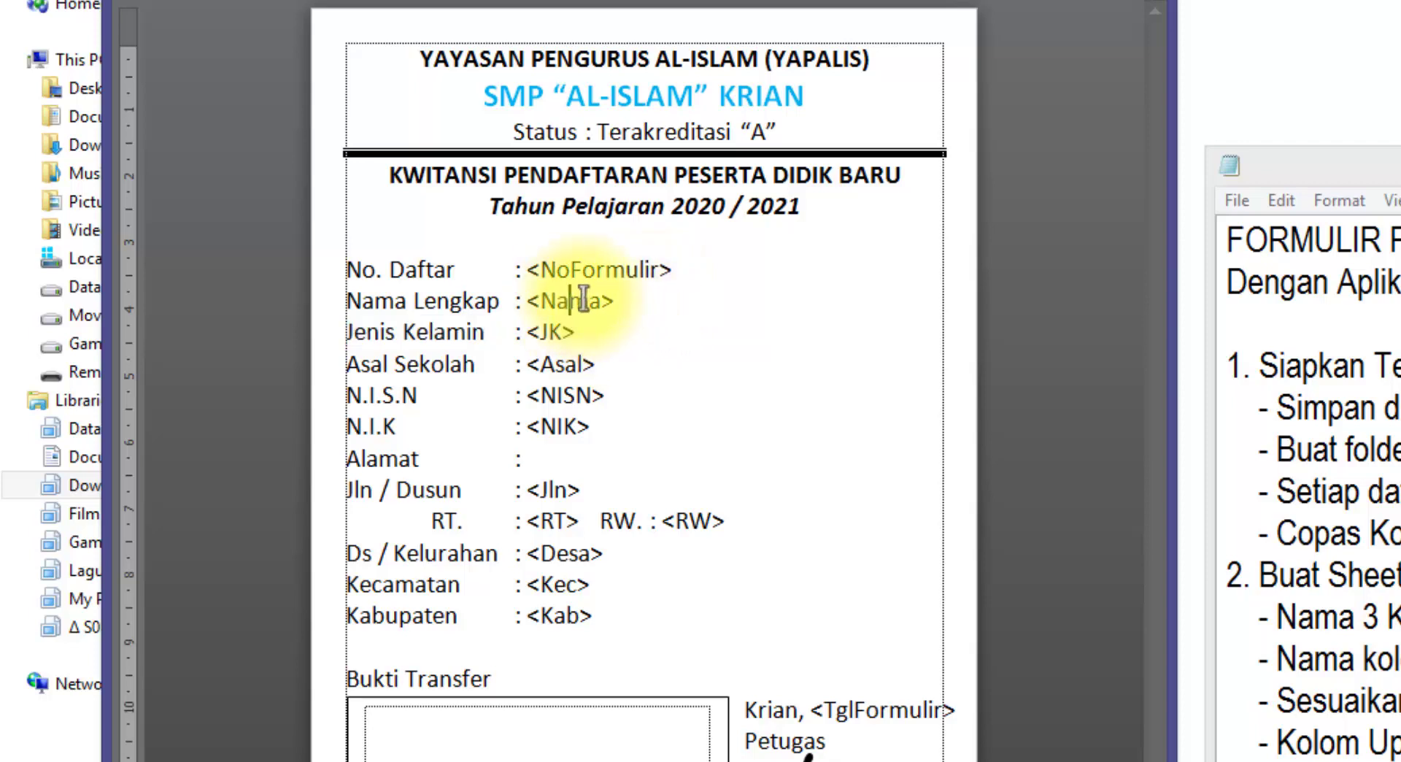
{"action": "left_click", "coordinate": [572, 300]}
{"action": "left_click", "coordinate": [601, 300]}
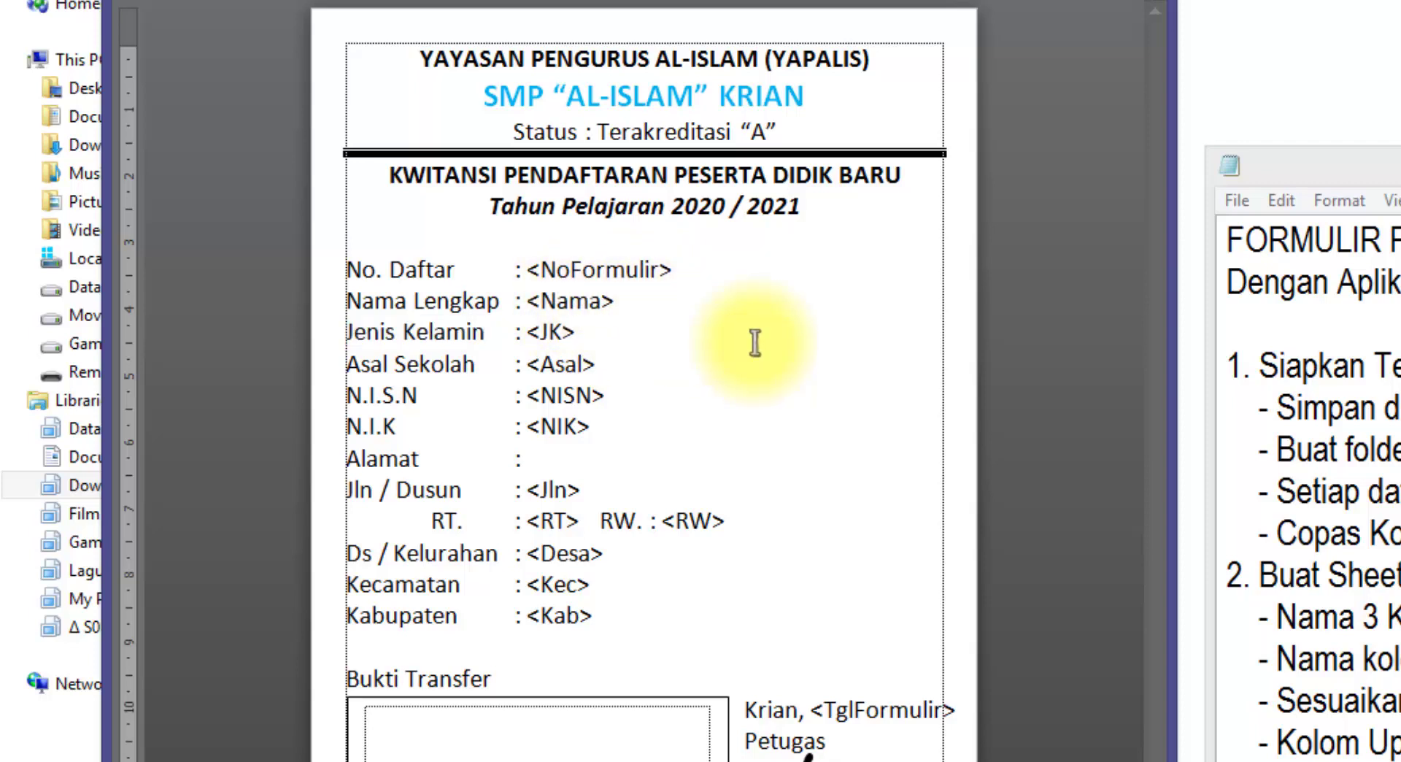
{"action": "type", "text": "Lengka"}
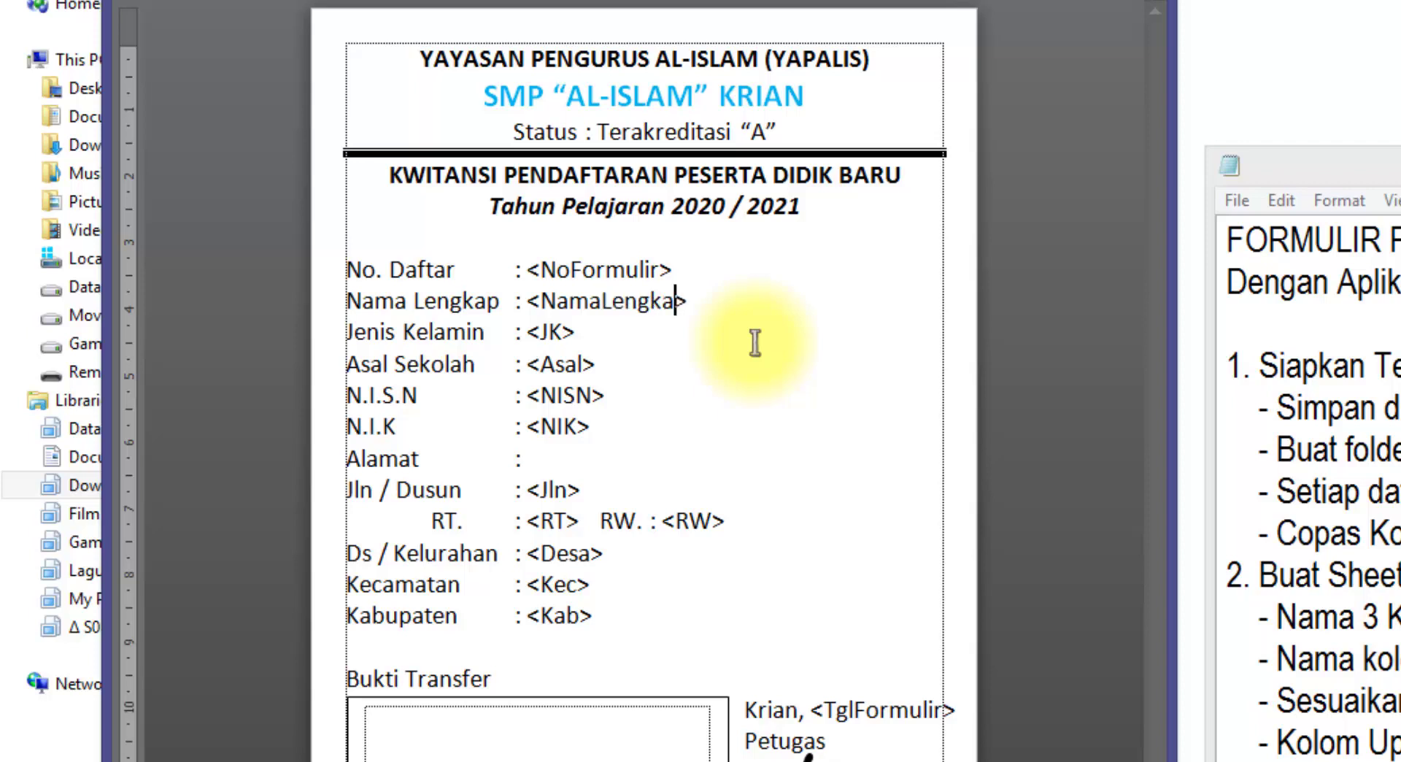
{"action": "type", "text": "p"}
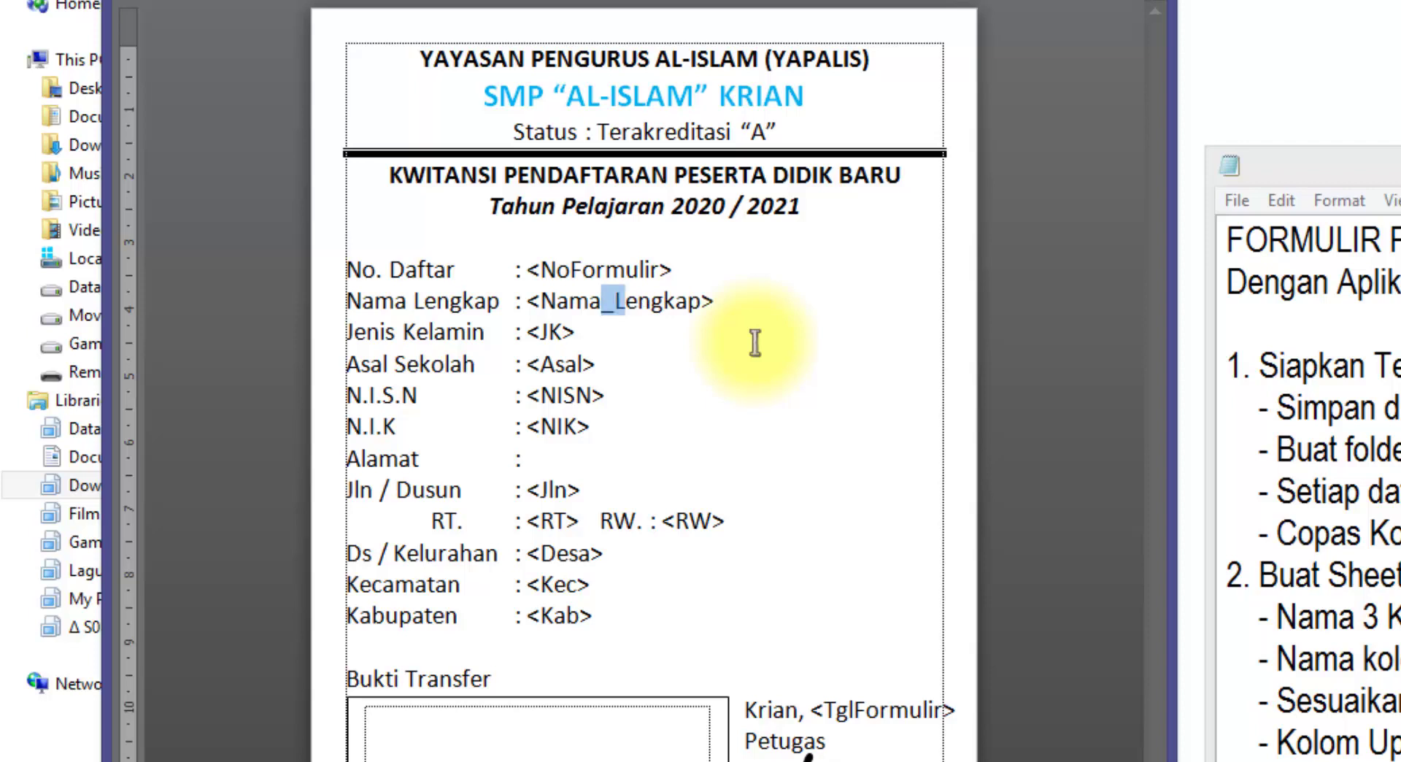
{"action": "key", "text": "BackSpace"}
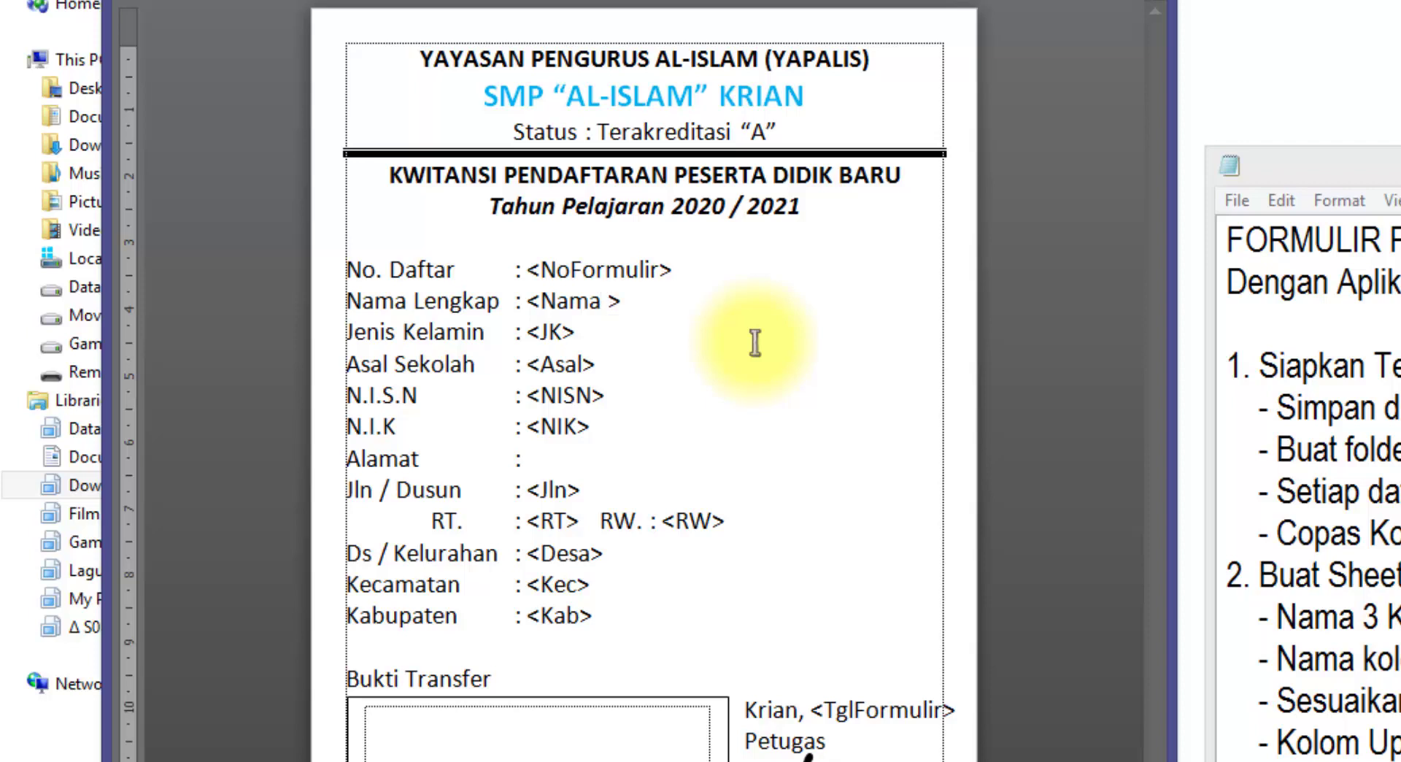
{"action": "left_click", "coordinate": [656, 519]}
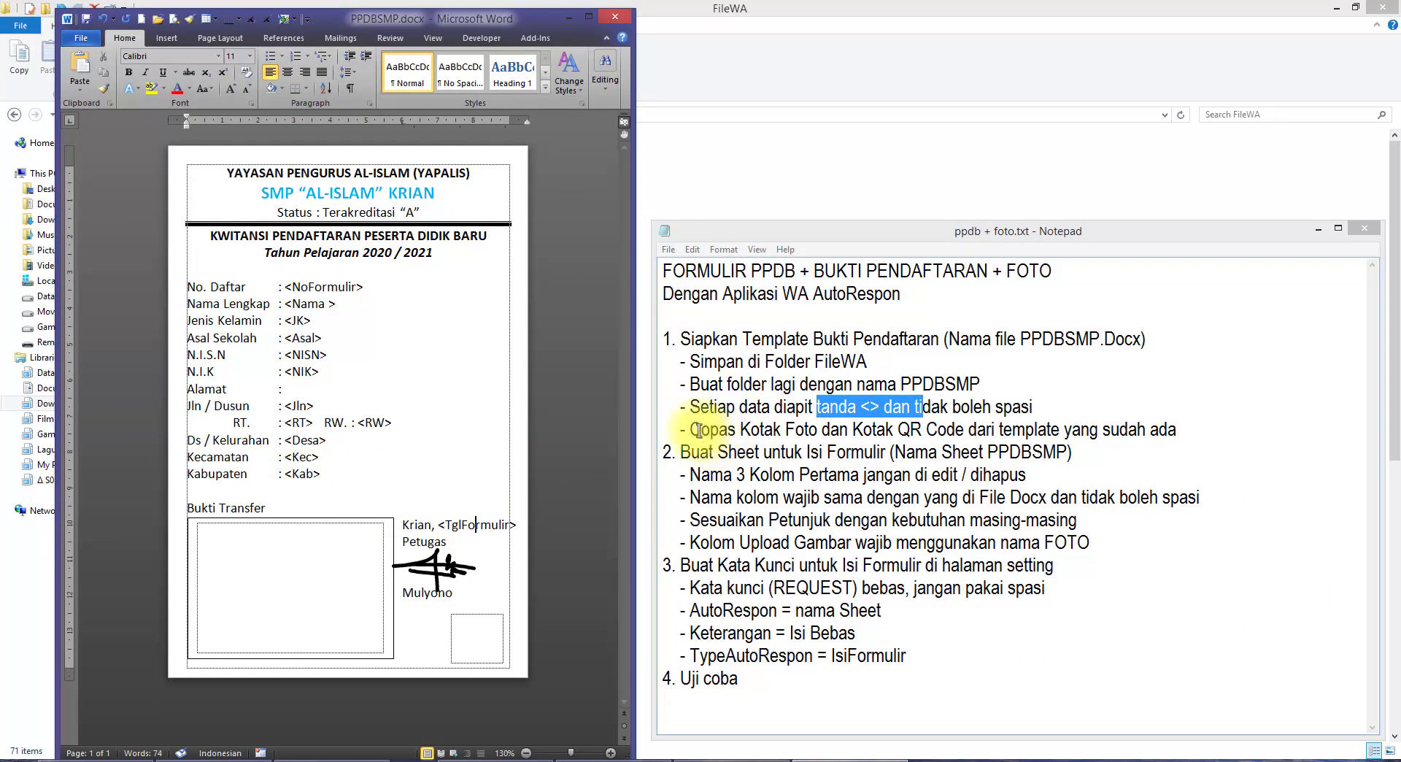
Step: Mark the note on copying the photo and QR code boxes, open SISWABARU.docx and place it beside the PPDBSMP.docx template
{"action": "left_click_drag", "start_coordinate": [698, 430], "coordinate": [925, 429]}
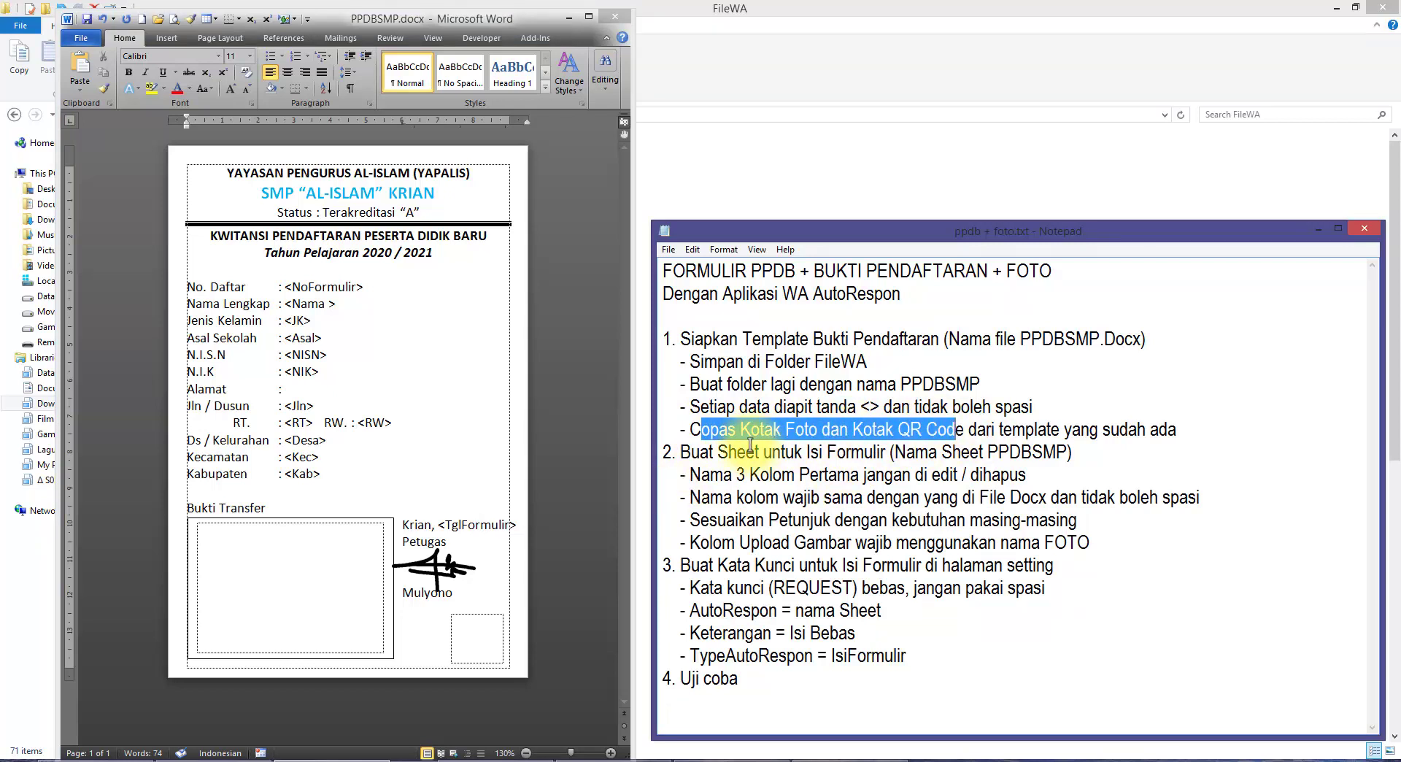
{"action": "left_click", "coordinate": [697, 139]}
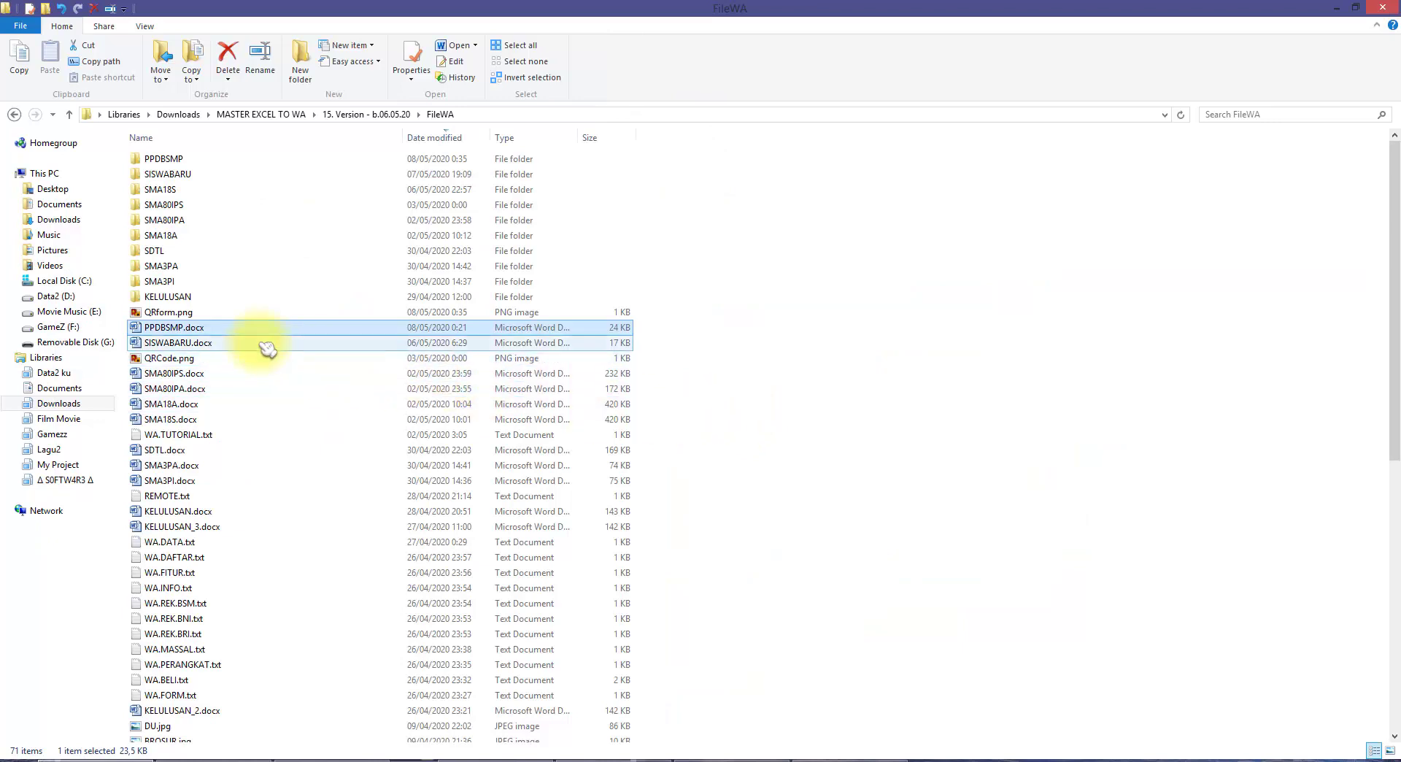
{"action": "double_click", "coordinate": [266, 349]}
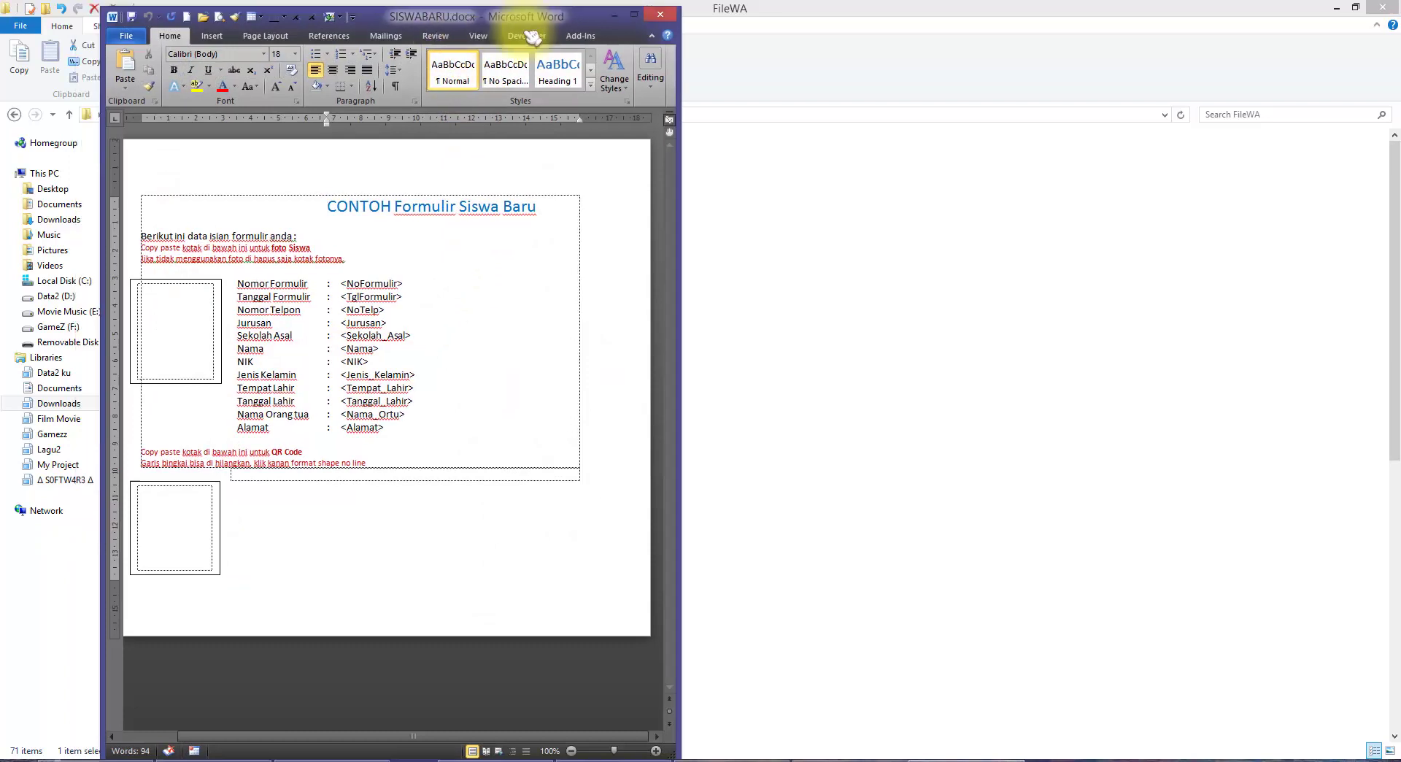
{"action": "left_click_drag", "start_coordinate": [457, 14], "coordinate": [1025, 27]}
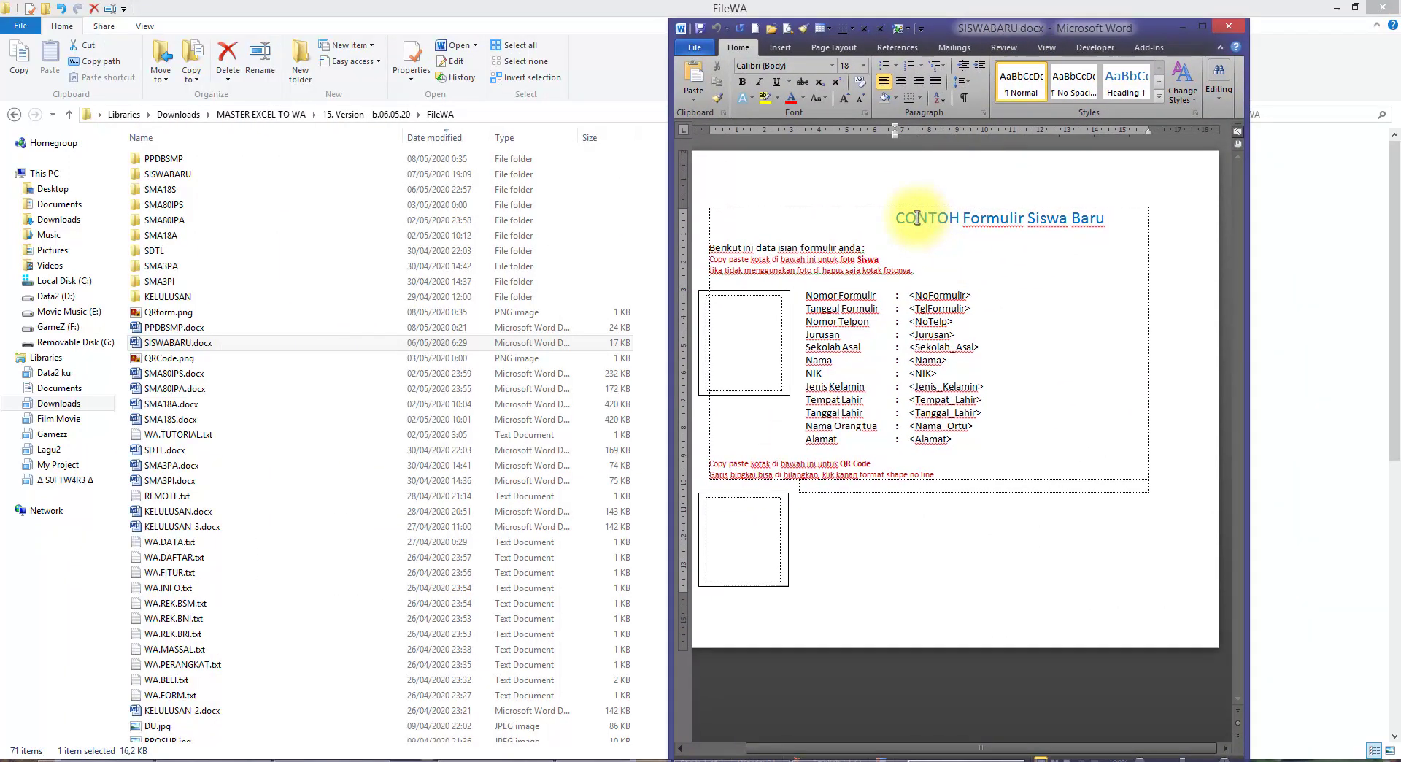
{"action": "left_click", "coordinate": [808, 756]}
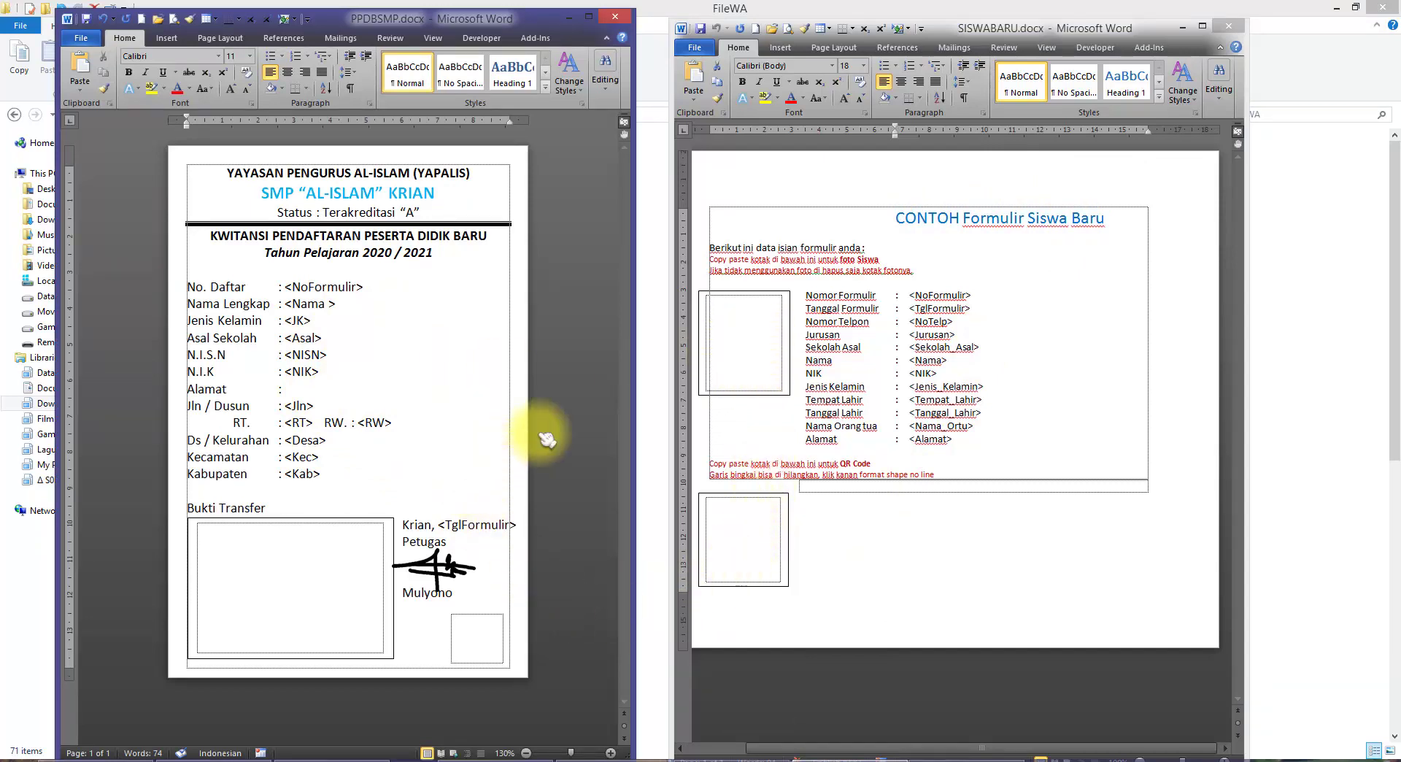
Step: Try moving the transfer-proof photo box up over the applicant data and shifting the QR code box, and undo the moves
{"action": "left_click", "coordinate": [321, 575]}
{"action": "left_click_drag", "start_coordinate": [317, 518], "coordinate": [393, 291]}
{"action": "left_click", "coordinate": [476, 611]}
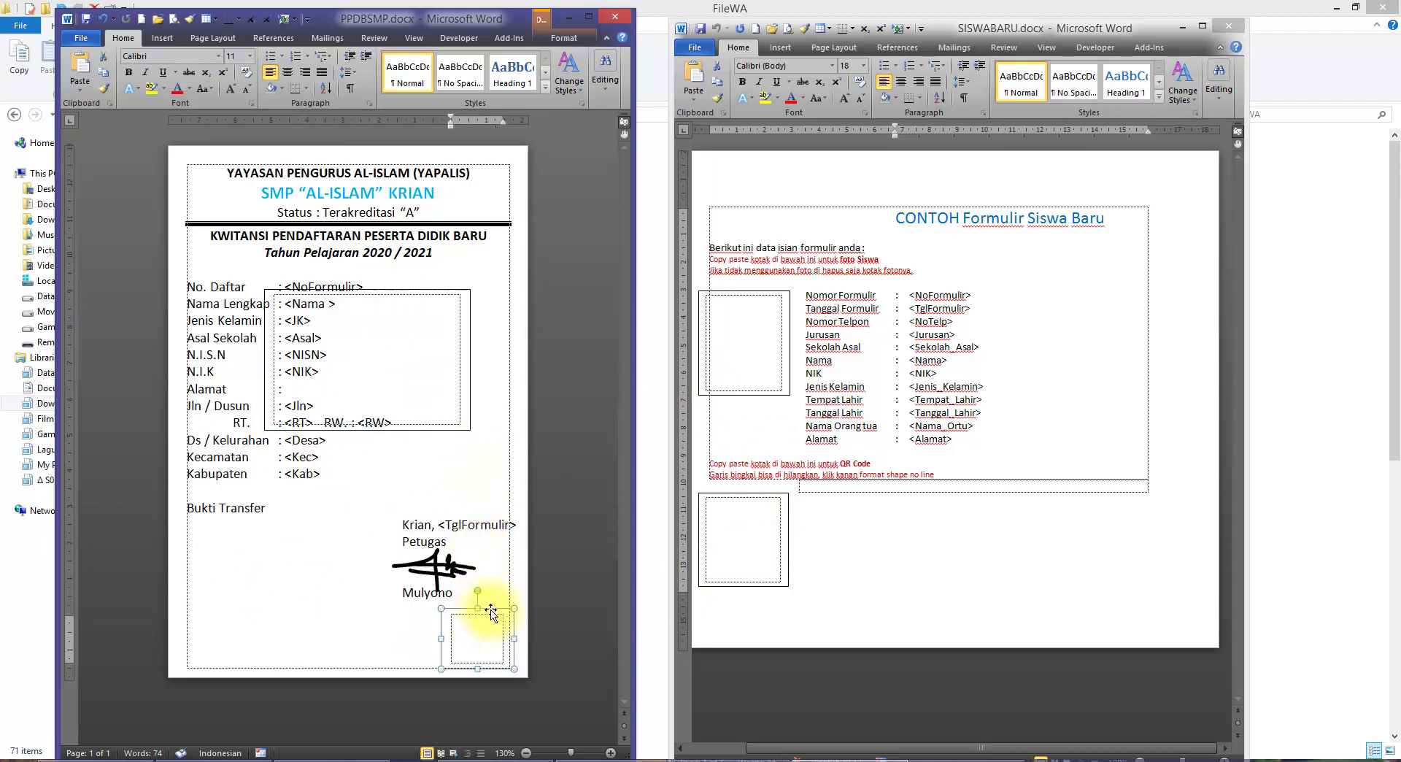
{"action": "left_click_drag", "start_coordinate": [491, 611], "coordinate": [457, 476]}
{"action": "key", "text": "ctrl+z"}
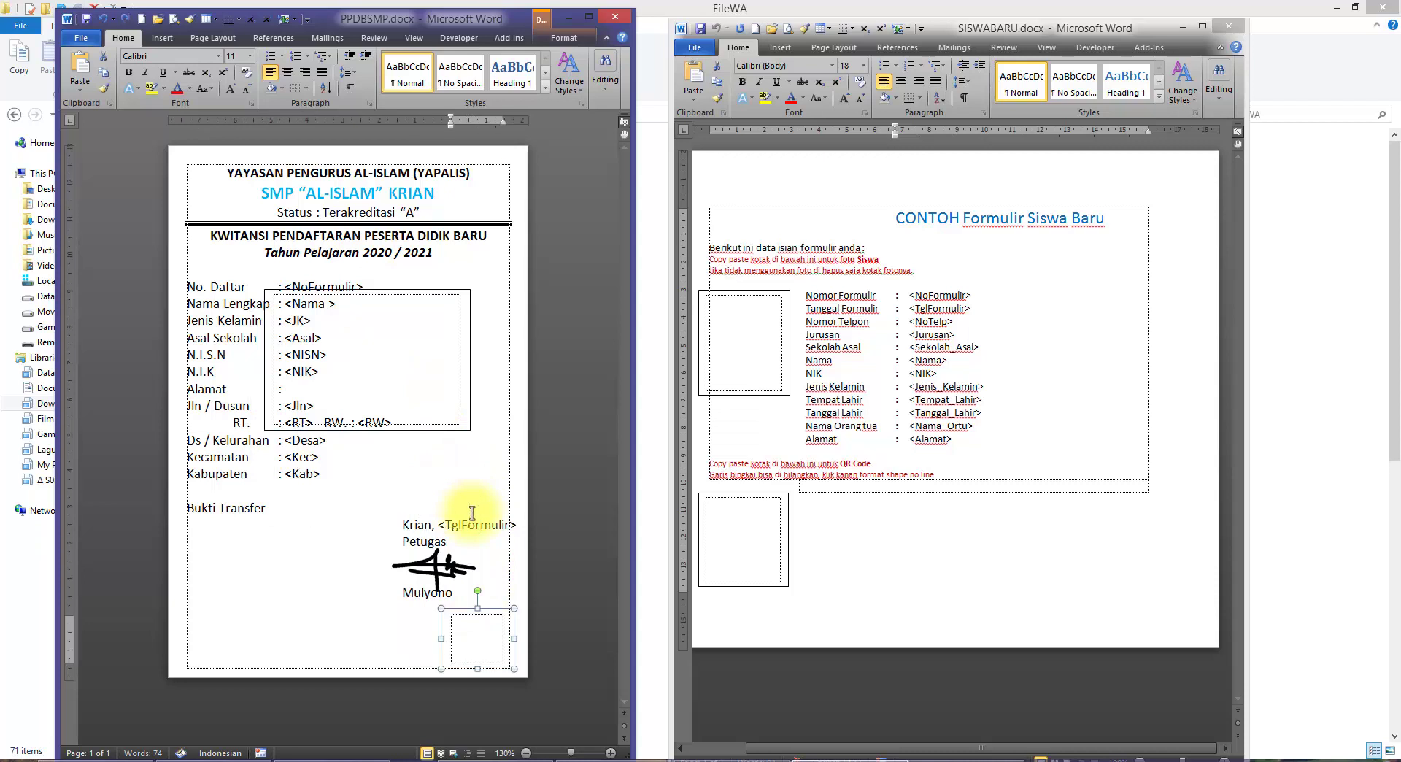
{"action": "key", "text": "ctrl+z"}
Step: Try copying the photo and QR code boxes from SISWABARU.docx into PPDBSMP.docx, and undo the pasted boxes
{"action": "left_click", "coordinate": [759, 347]}
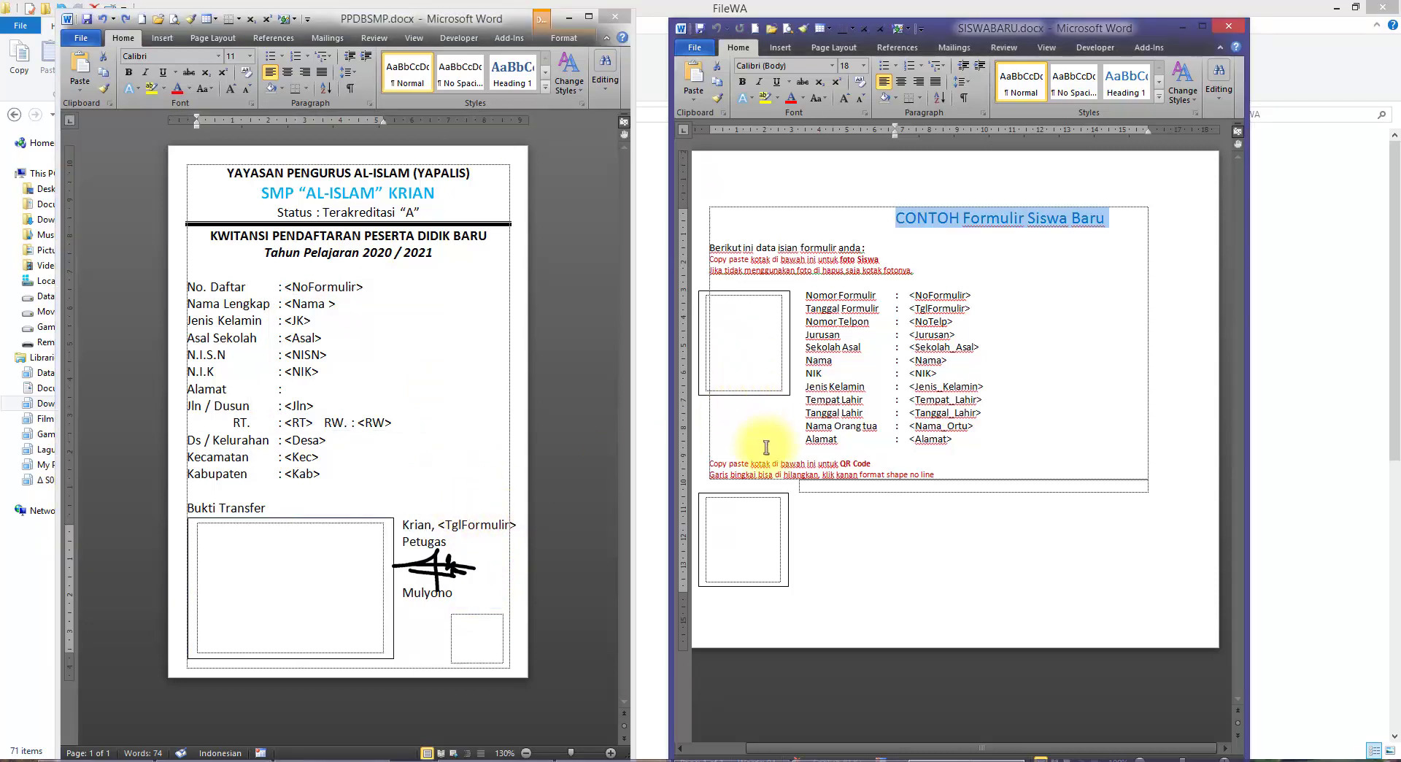
{"action": "right_click", "coordinate": [707, 292]}
{"action": "key", "text": "Escape"}
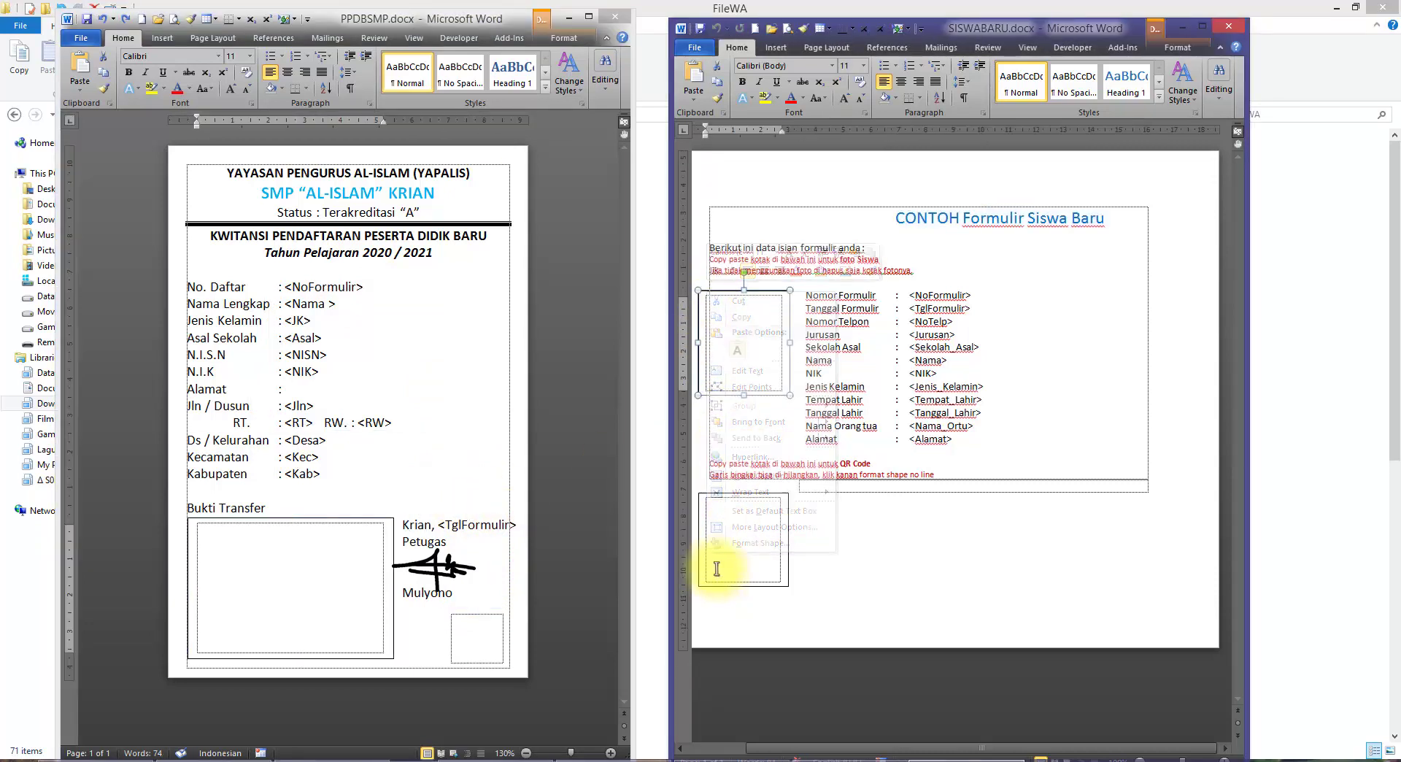
{"action": "left_click", "coordinate": [717, 544], "text": "shift"}
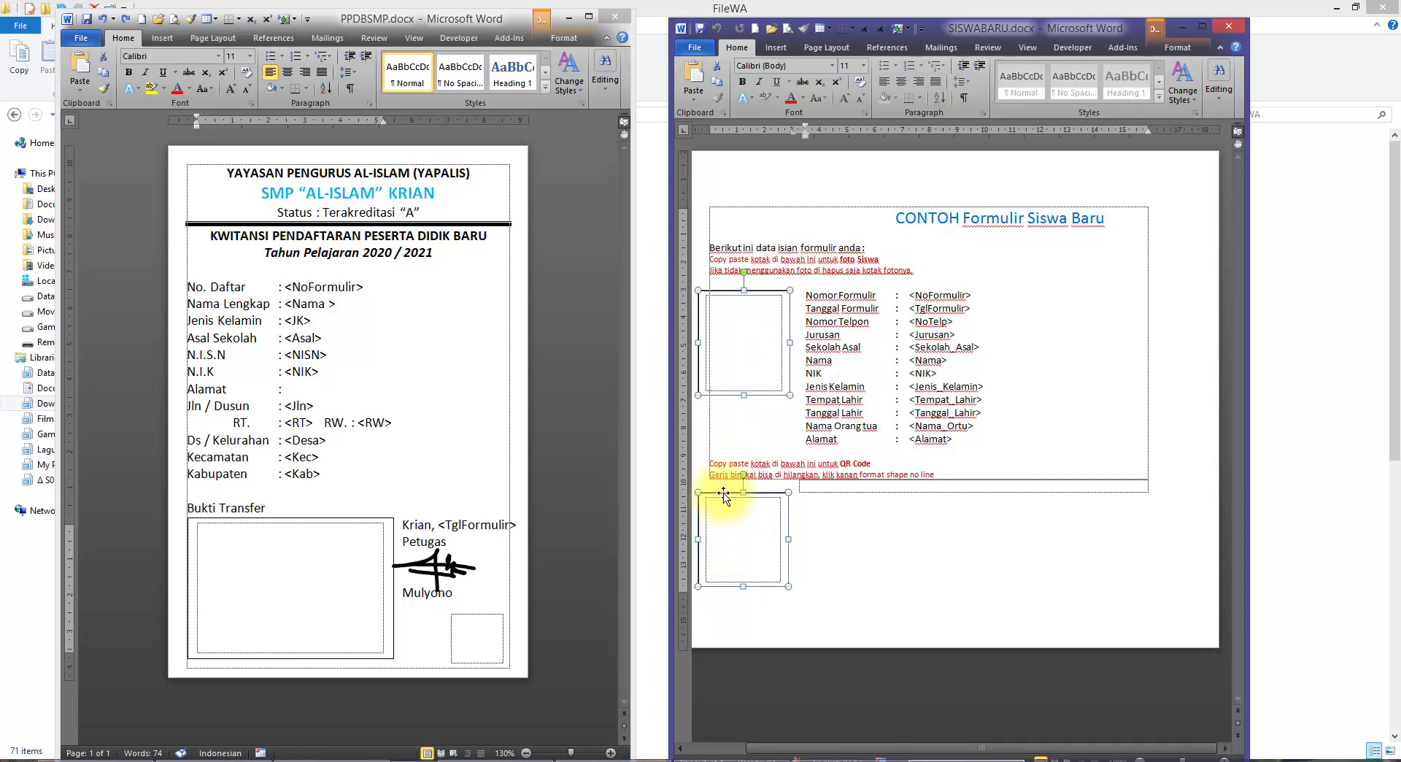
{"action": "key", "text": "alt+Tab"}
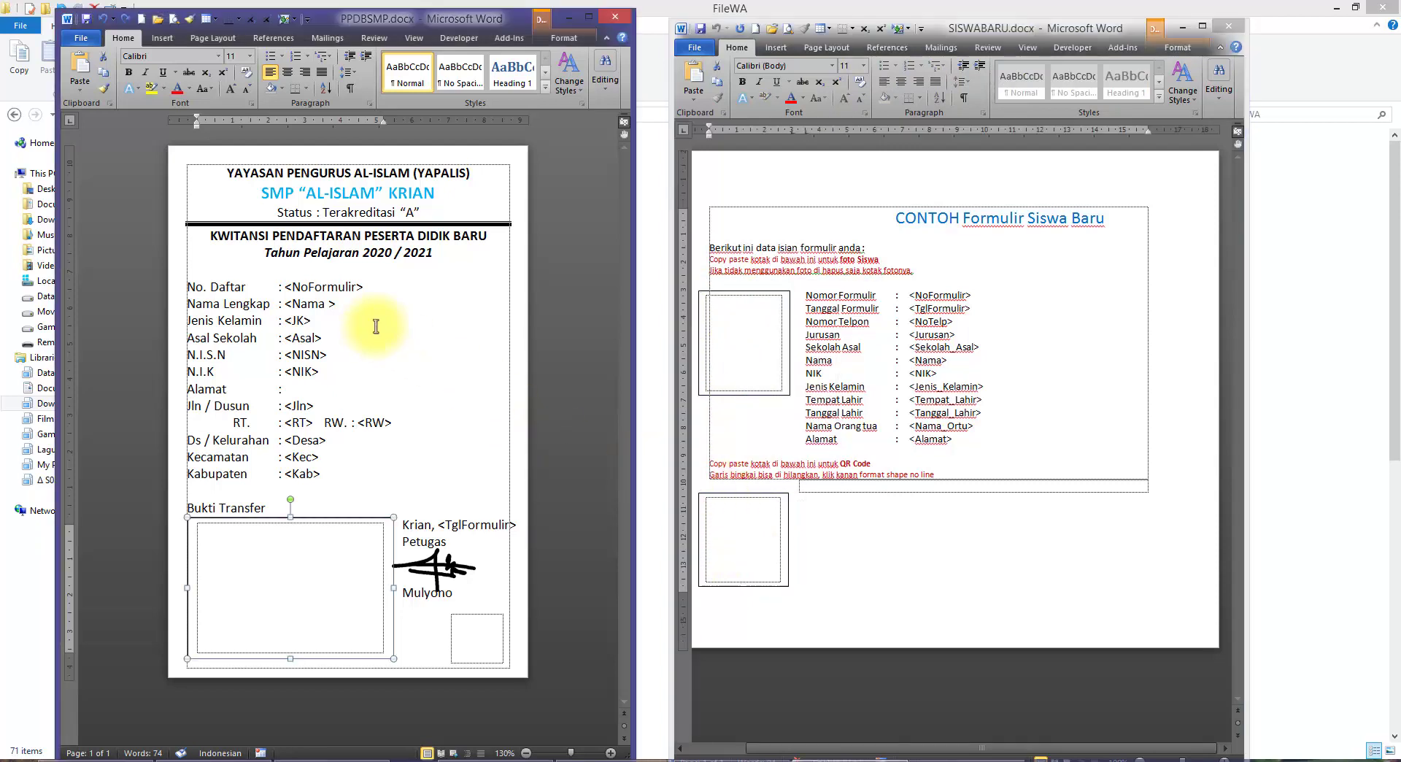
{"action": "key", "text": "ctrl+v"}
{"action": "left_click_drag", "start_coordinate": [359, 344], "coordinate": [437, 205]}
{"action": "key", "text": "ctrl+z"}
{"action": "key", "text": "ctrl+z"}
{"action": "key", "text": "ctrl+z"}
{"action": "key", "text": "ctrl+z"}
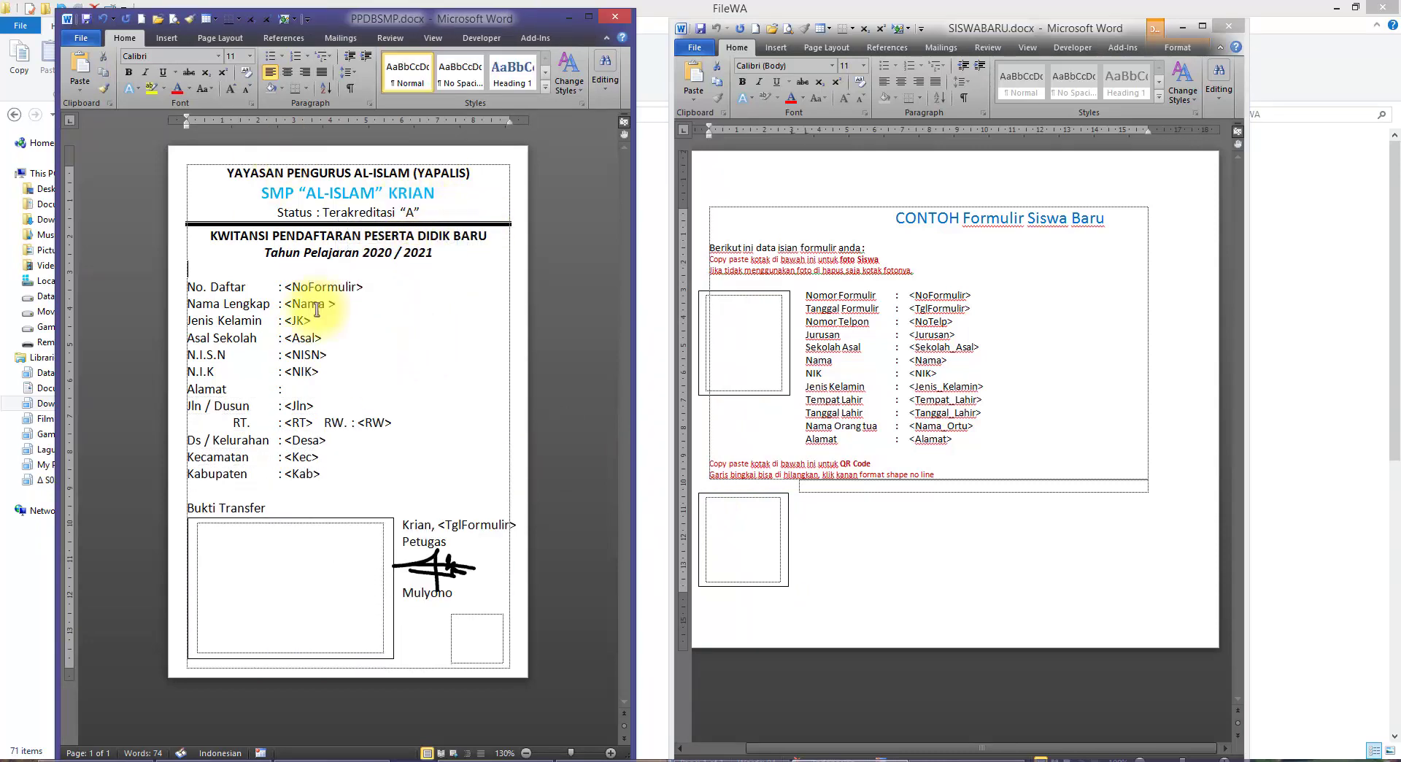
Step: Close SISWABARU.docx and return to the notes to mark the line on creating a folder named PPDBSMP
{"action": "left_click", "coordinate": [741, 550]}
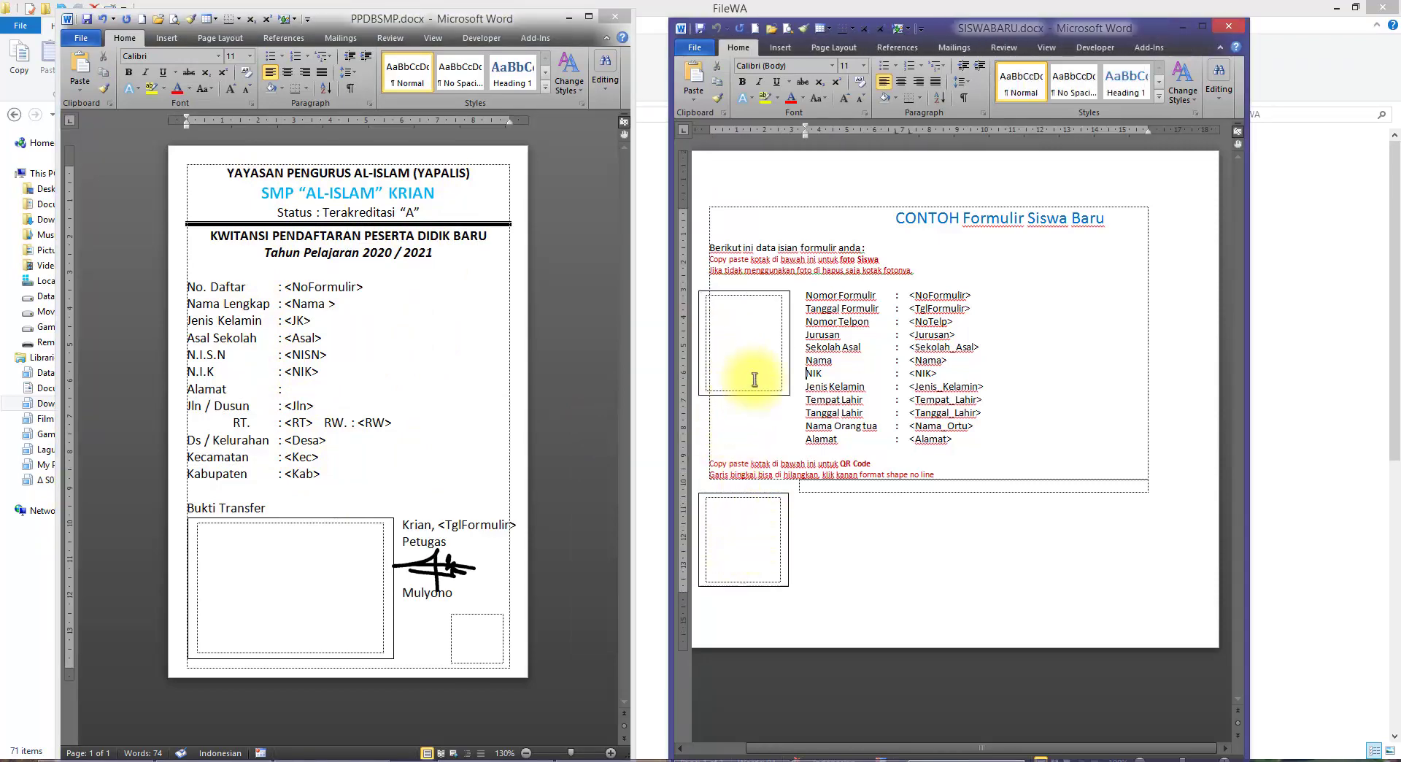
{"action": "left_click", "coordinate": [1228, 25]}
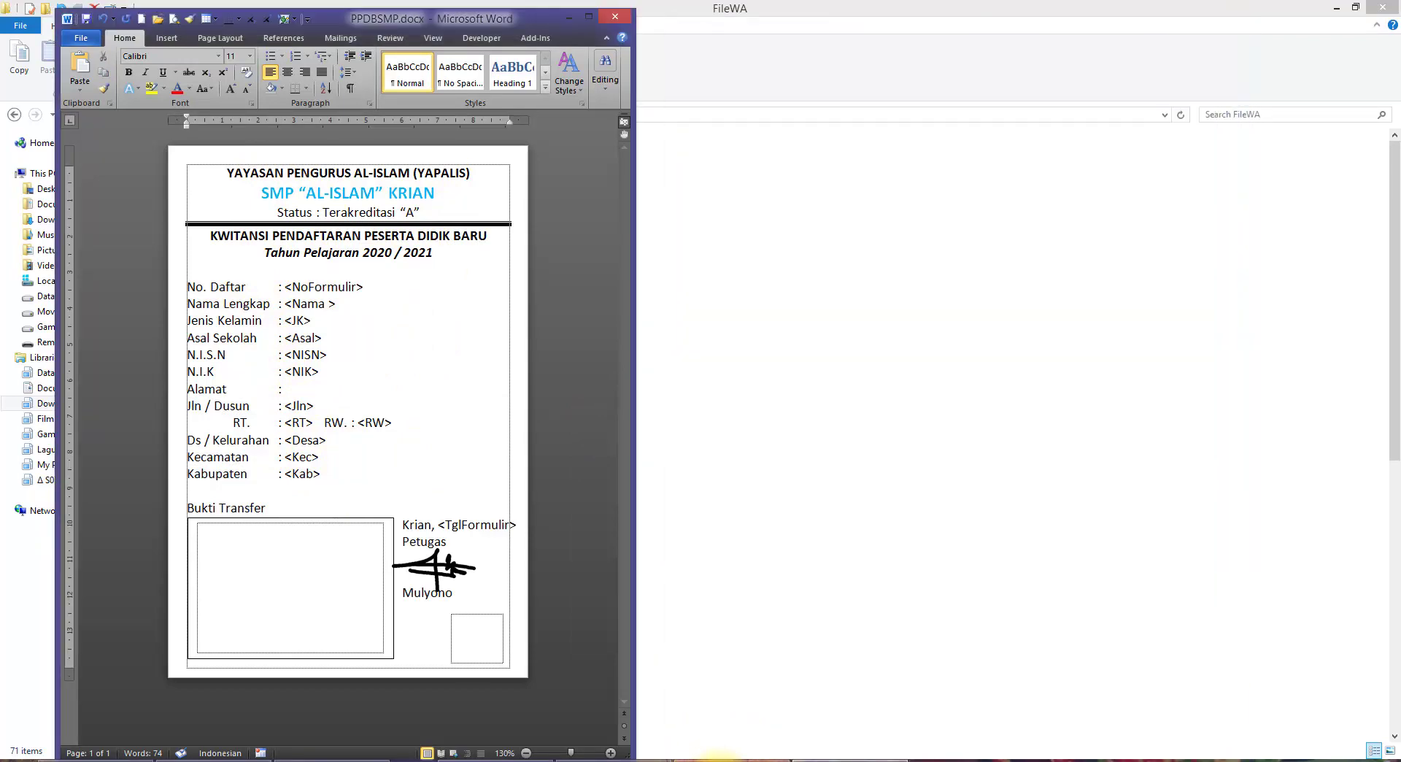
{"action": "left_click", "coordinate": [811, 759]}
{"action": "left_click", "coordinate": [660, 757]}
{"action": "left_click", "coordinate": [357, 758]}
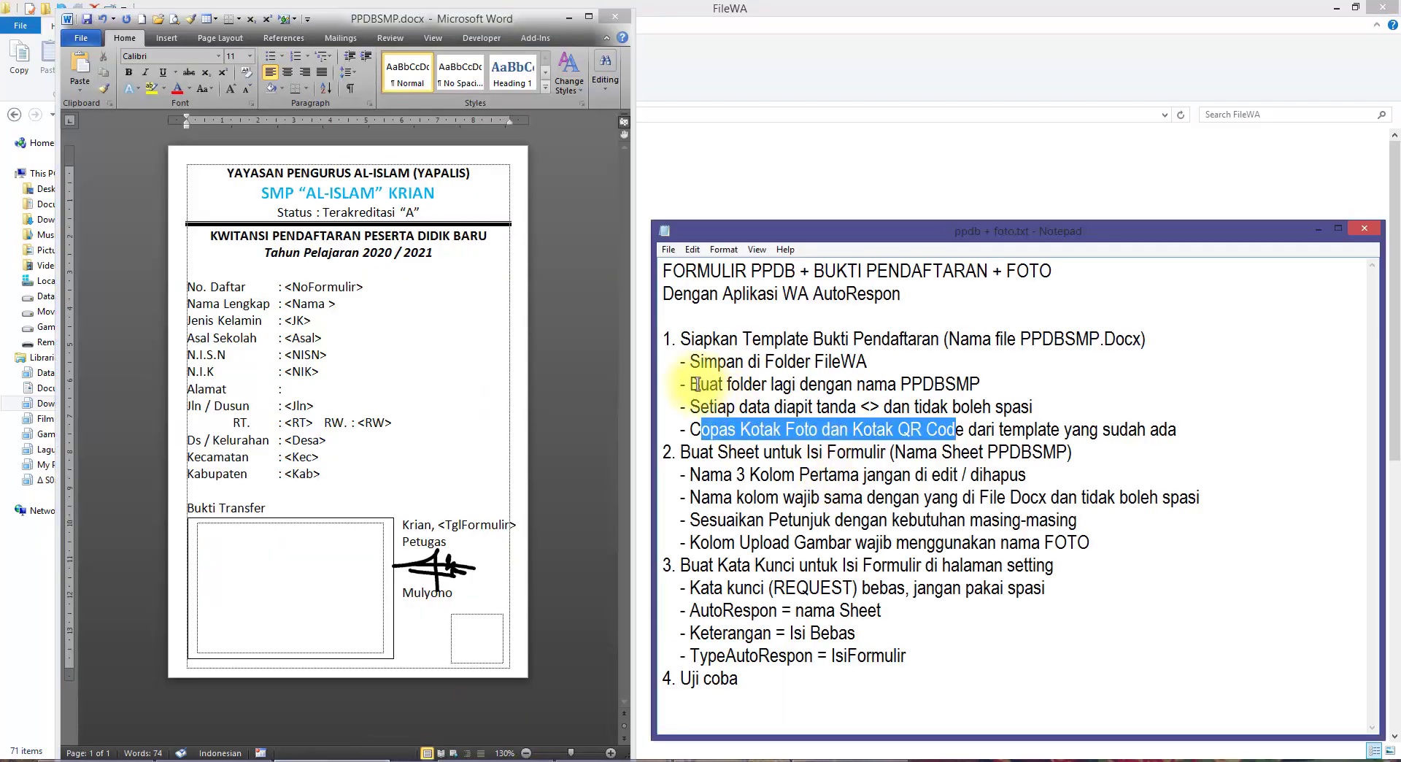
{"action": "left_click_drag", "start_coordinate": [692, 384], "coordinate": [792, 384]}
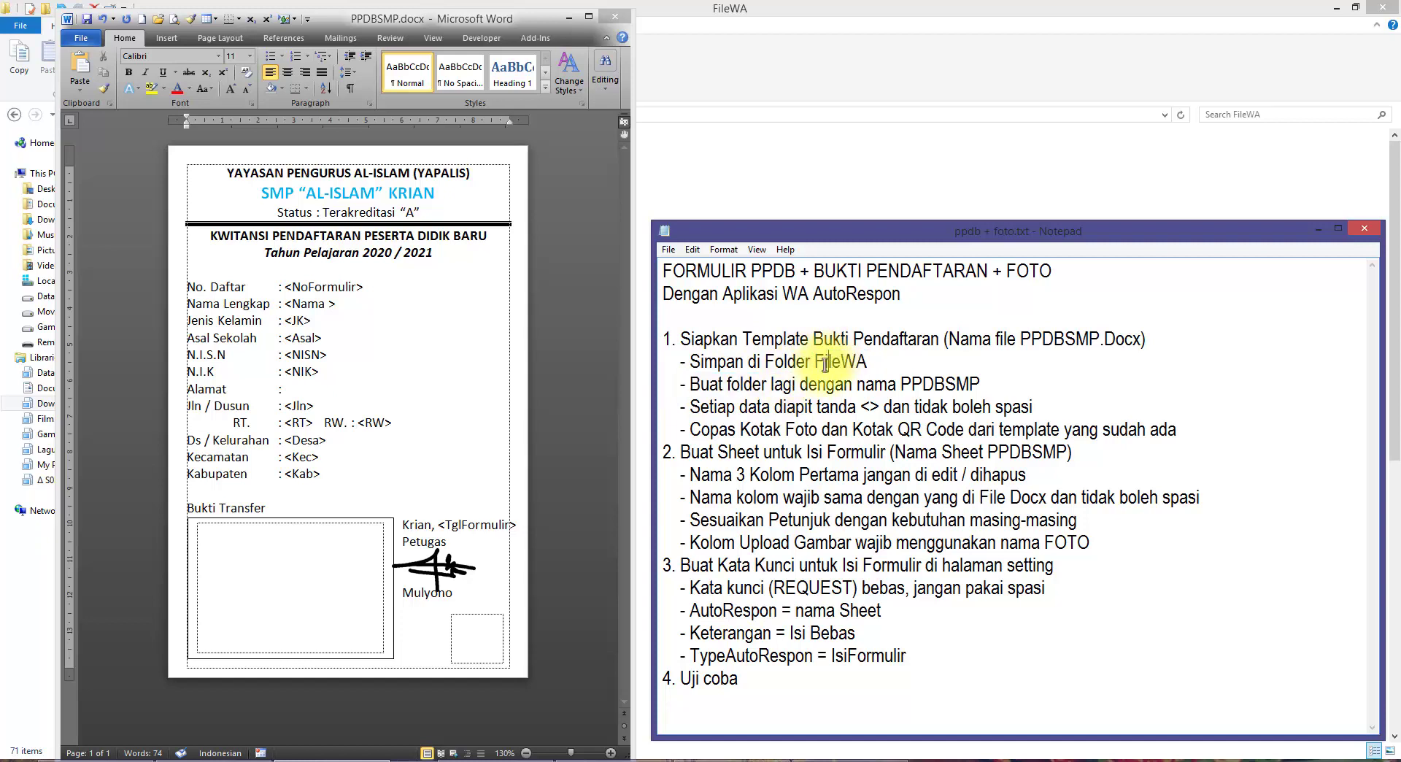
{"action": "left_click_drag", "start_coordinate": [690, 385], "coordinate": [763, 386]}
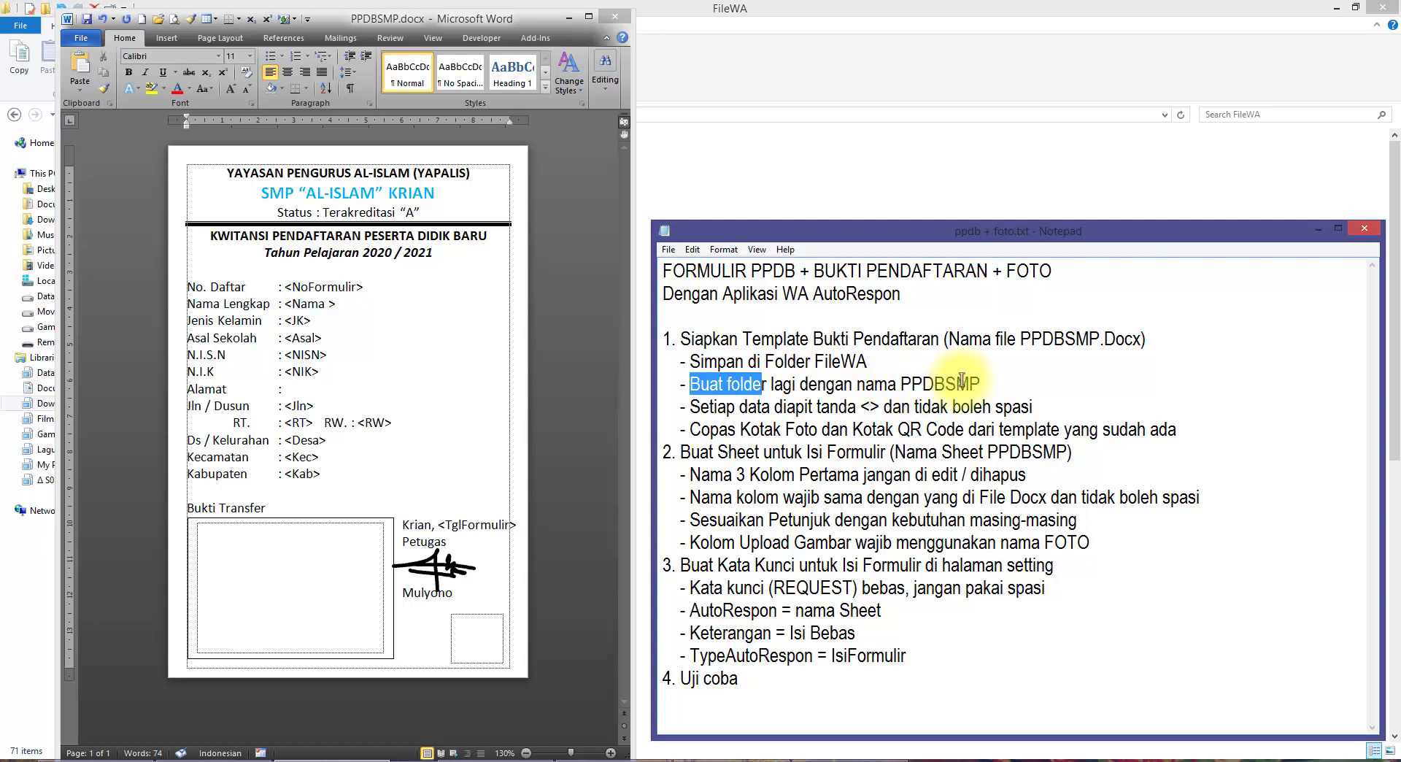
Step: Close the PPDBSMP.docx template without saving its changes
{"action": "left_click", "coordinate": [434, 345]}
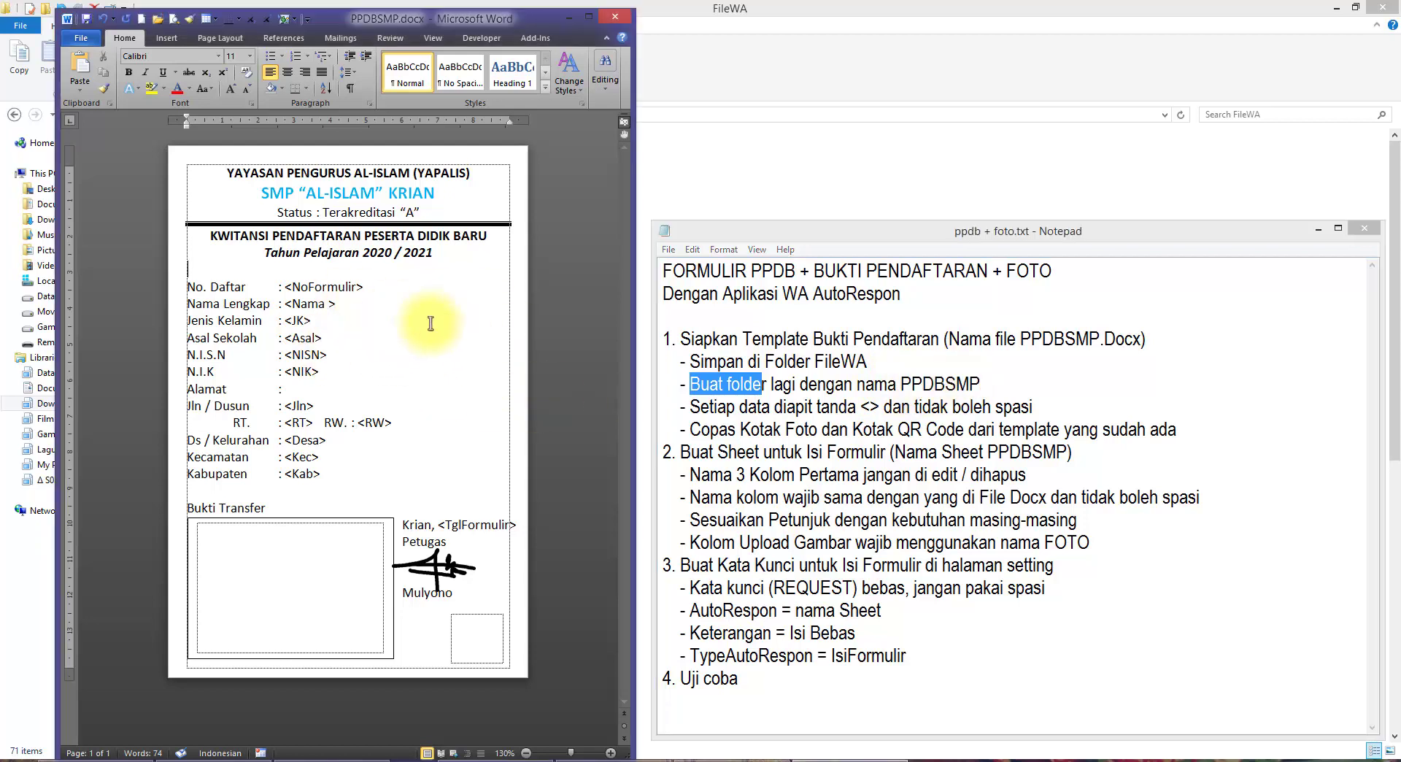
{"action": "left_click", "coordinate": [616, 16]}
{"action": "left_click", "coordinate": [688, 407]}
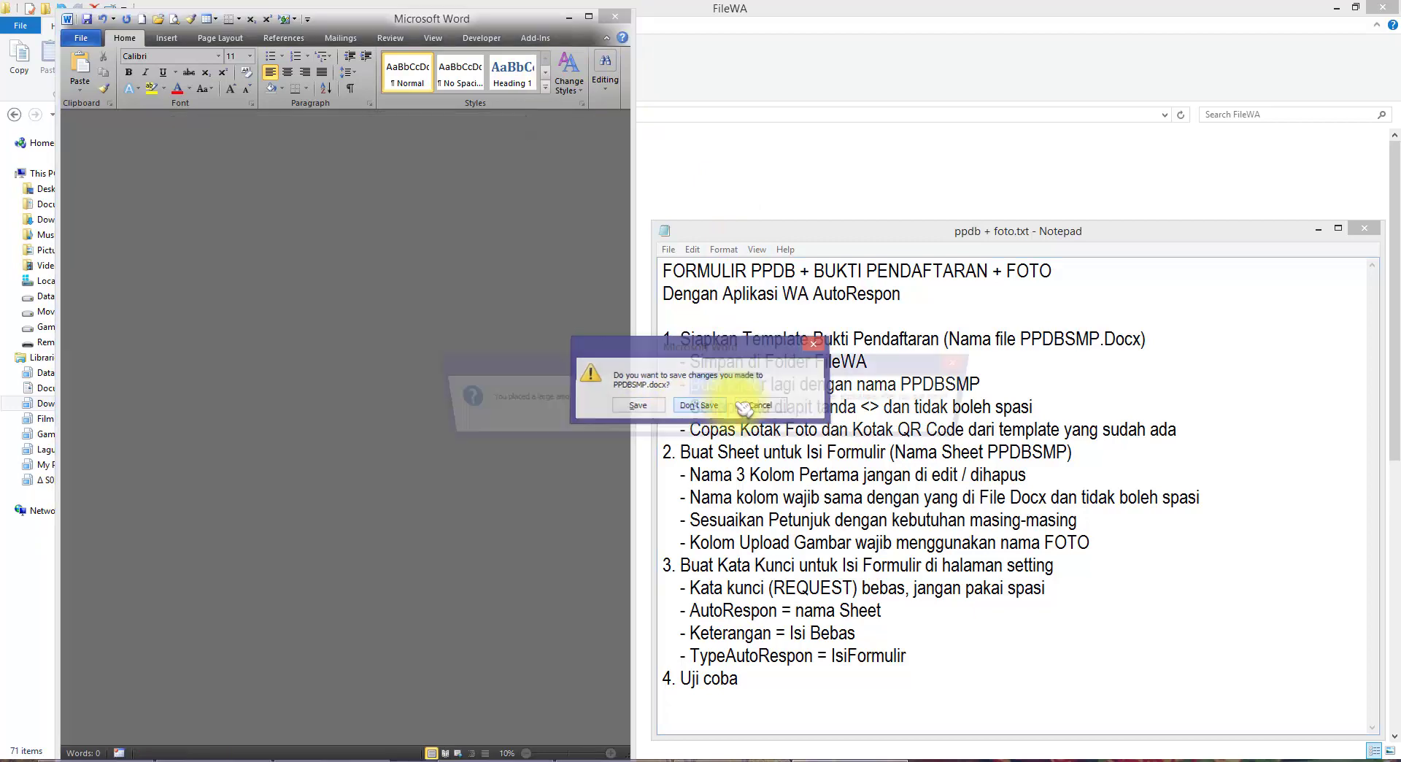
{"action": "left_click", "coordinate": [672, 423]}
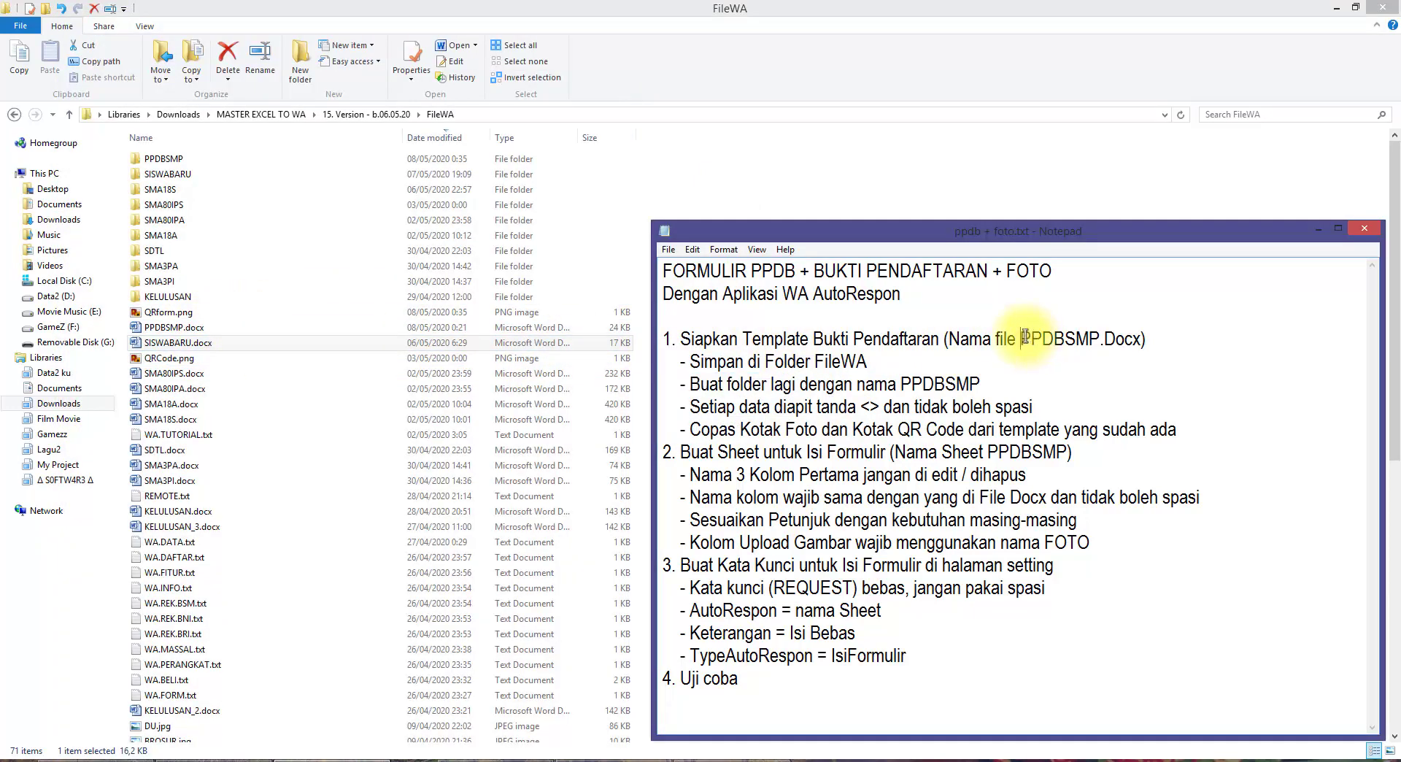
Step: Compare the name PPDBSMP in the notes with the PPDBSMP.docx file and the PPDBSMP folder inside FileWA
{"action": "left_click_drag", "start_coordinate": [1024, 336], "coordinate": [1091, 337]}
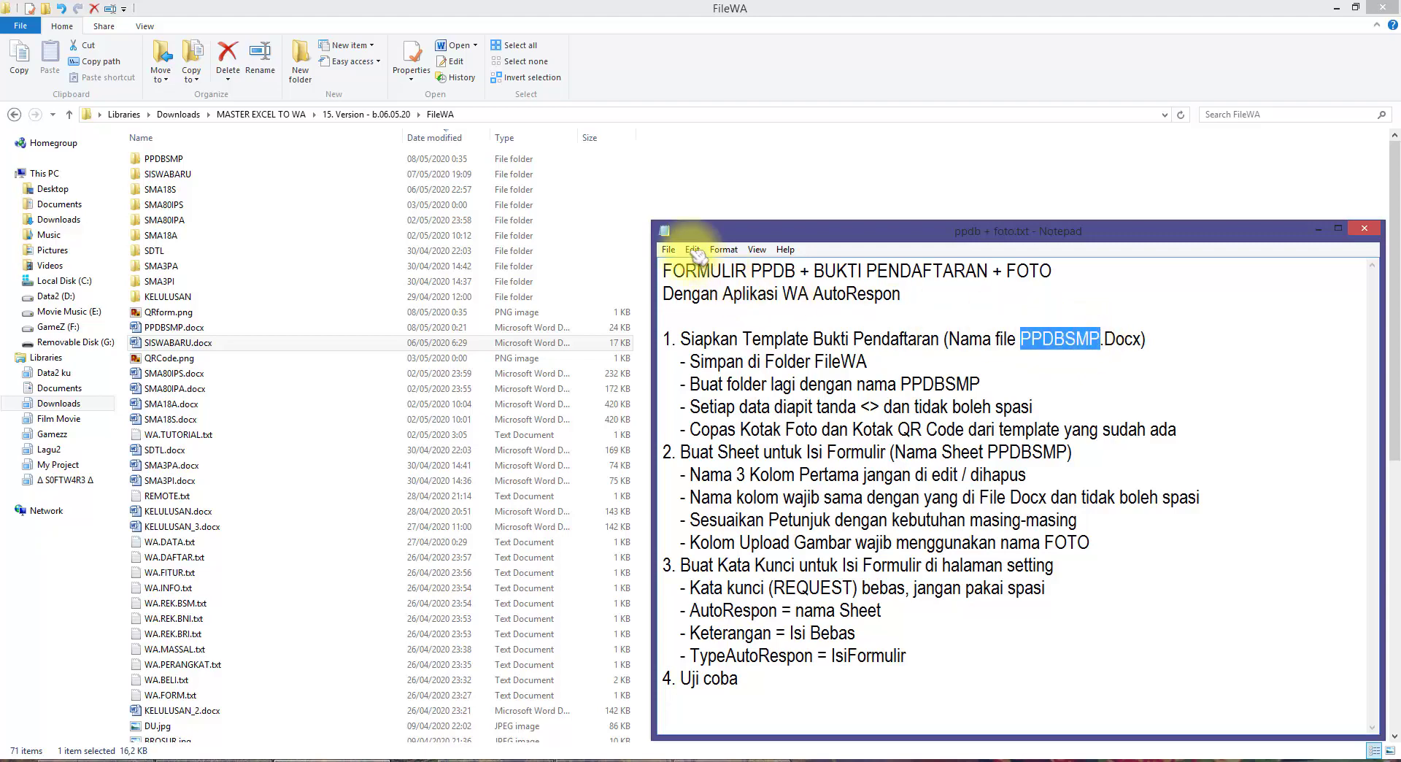
{"action": "left_click", "coordinate": [714, 192]}
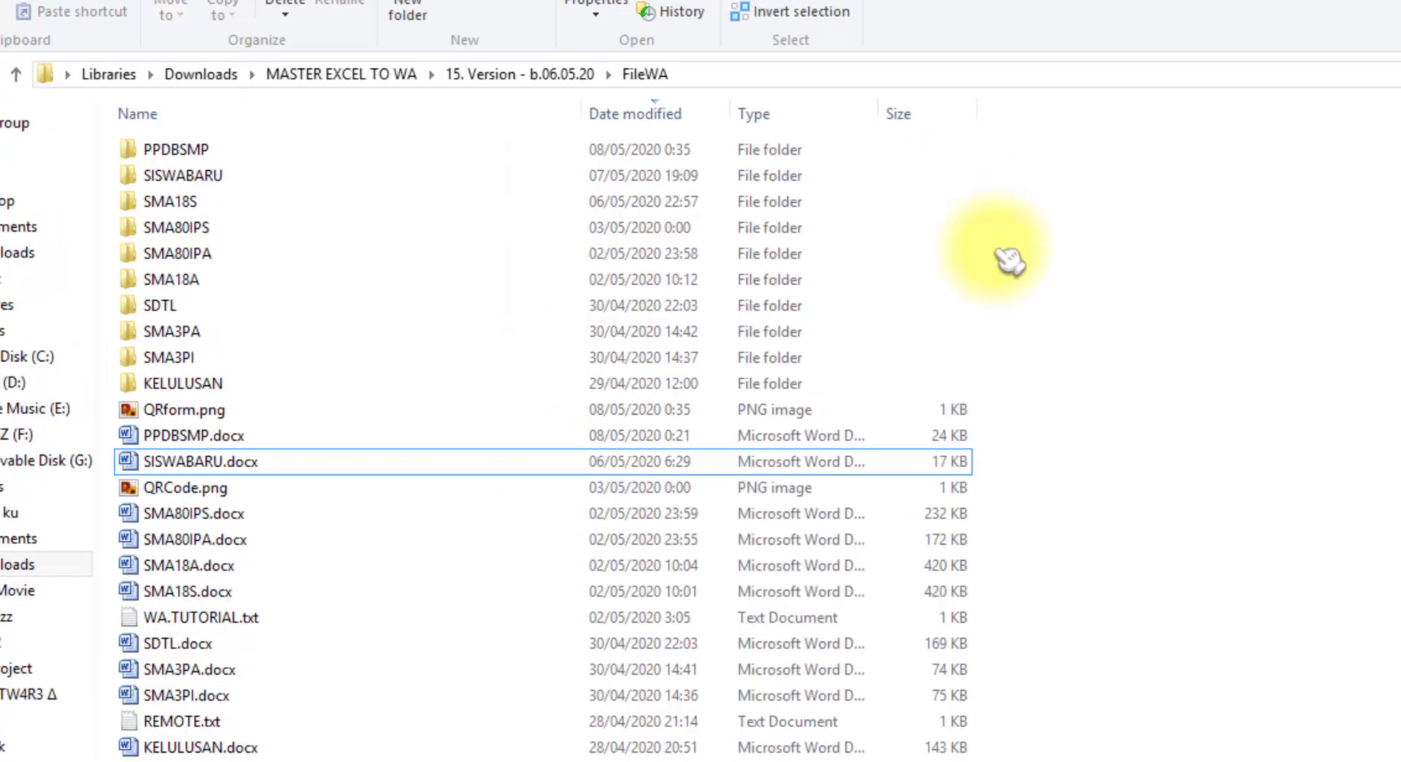
{"action": "left_click", "coordinate": [187, 329]}
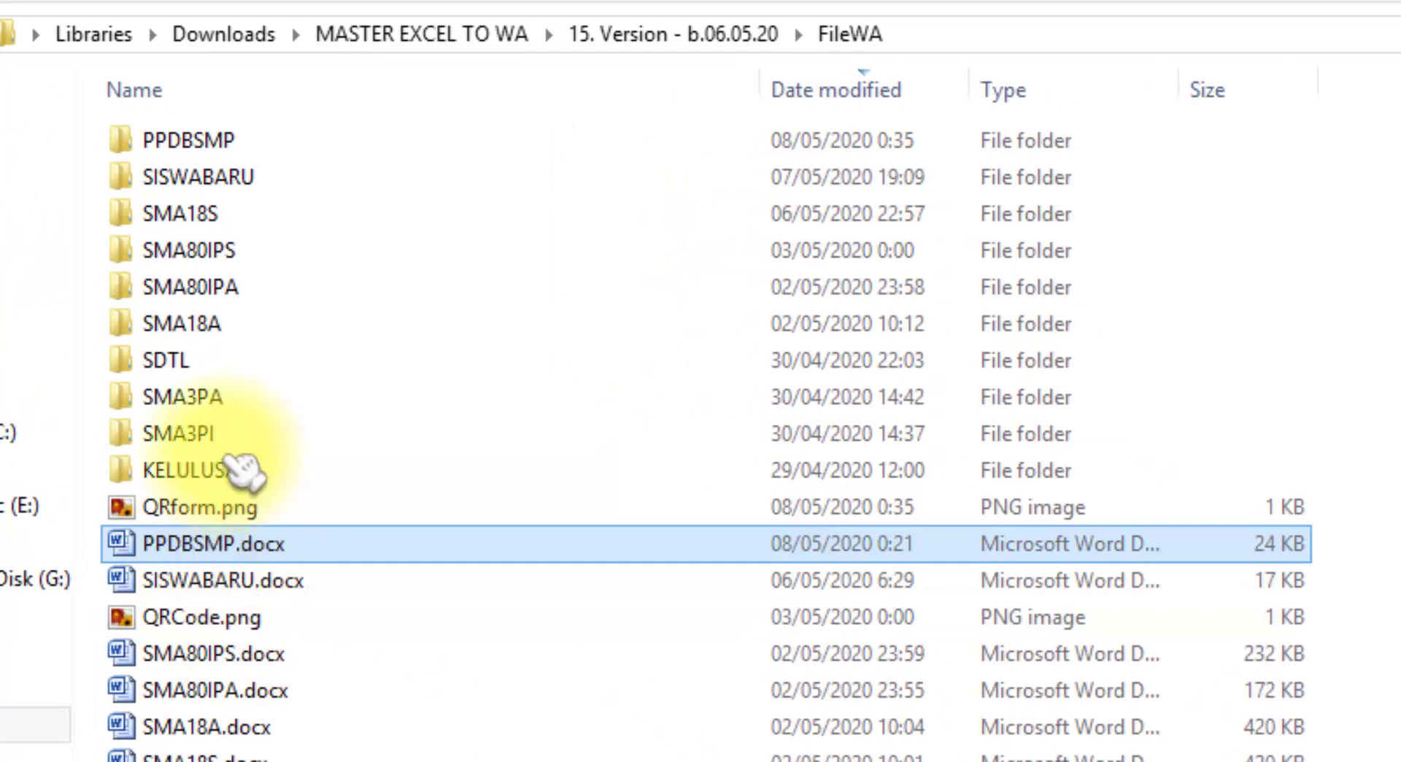
{"action": "left_click", "coordinate": [234, 146], "text": "ctrl"}
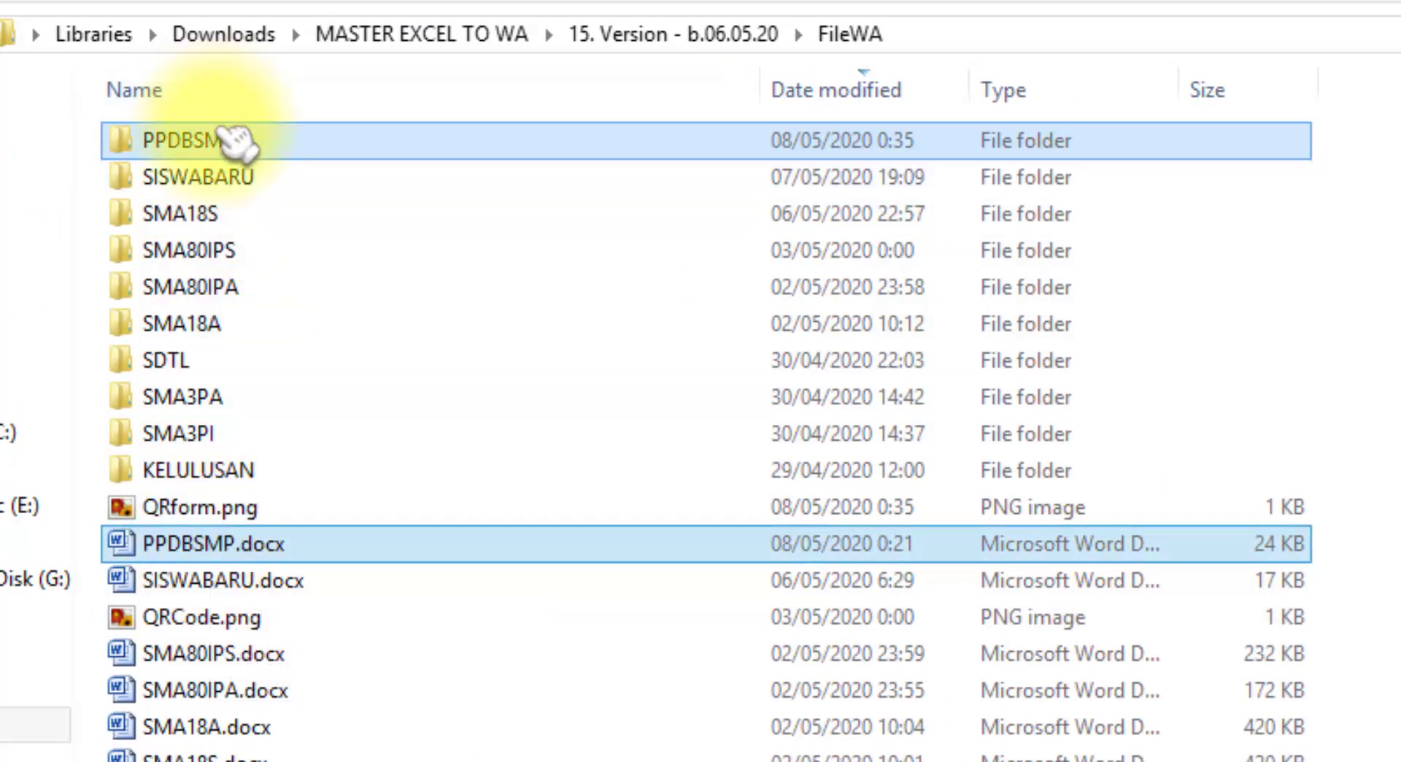
{"action": "left_click", "coordinate": [252, 213], "text": "ctrl"}
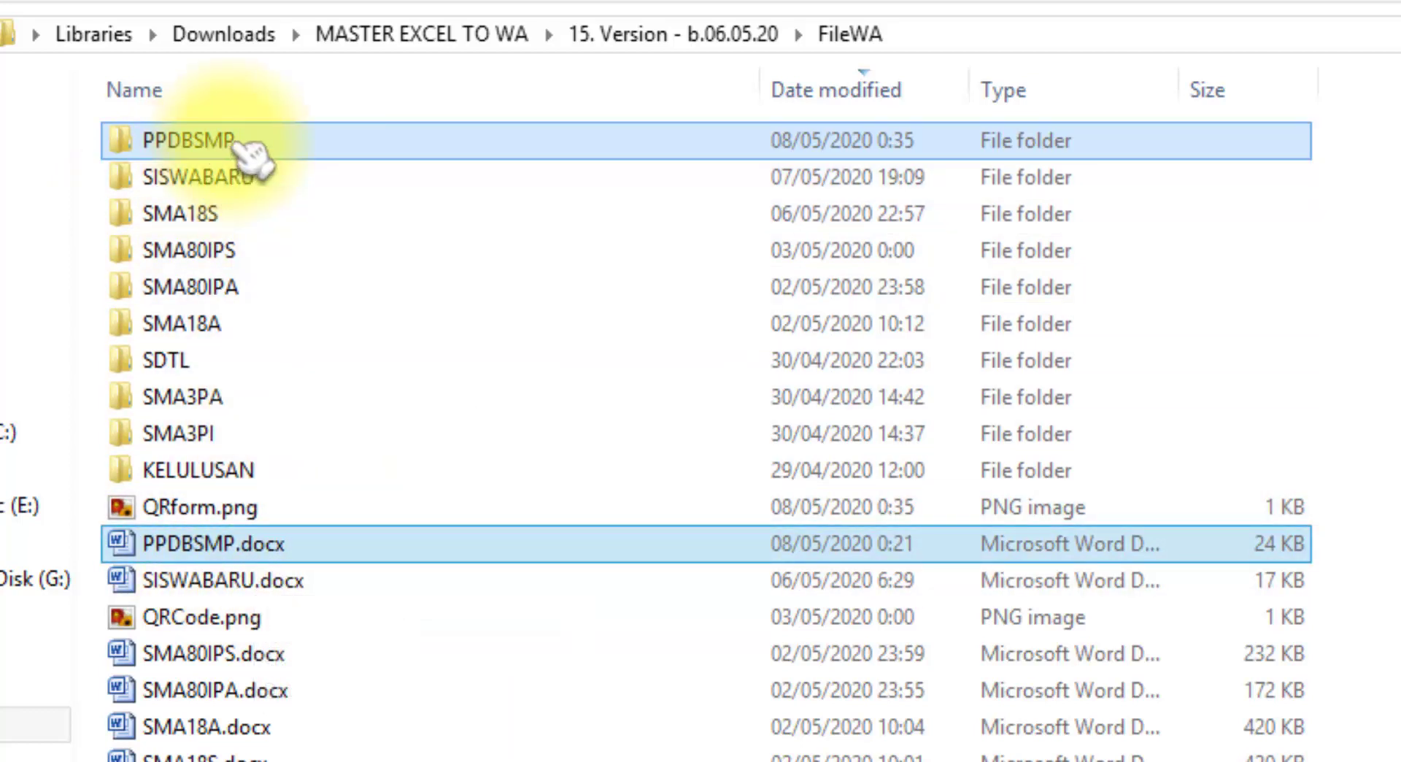
Step: Mark the note's second point on making the form sheet, and go up to the 15. Version - b.06.05.20 folder
{"action": "key", "text": "alt+Tab"}
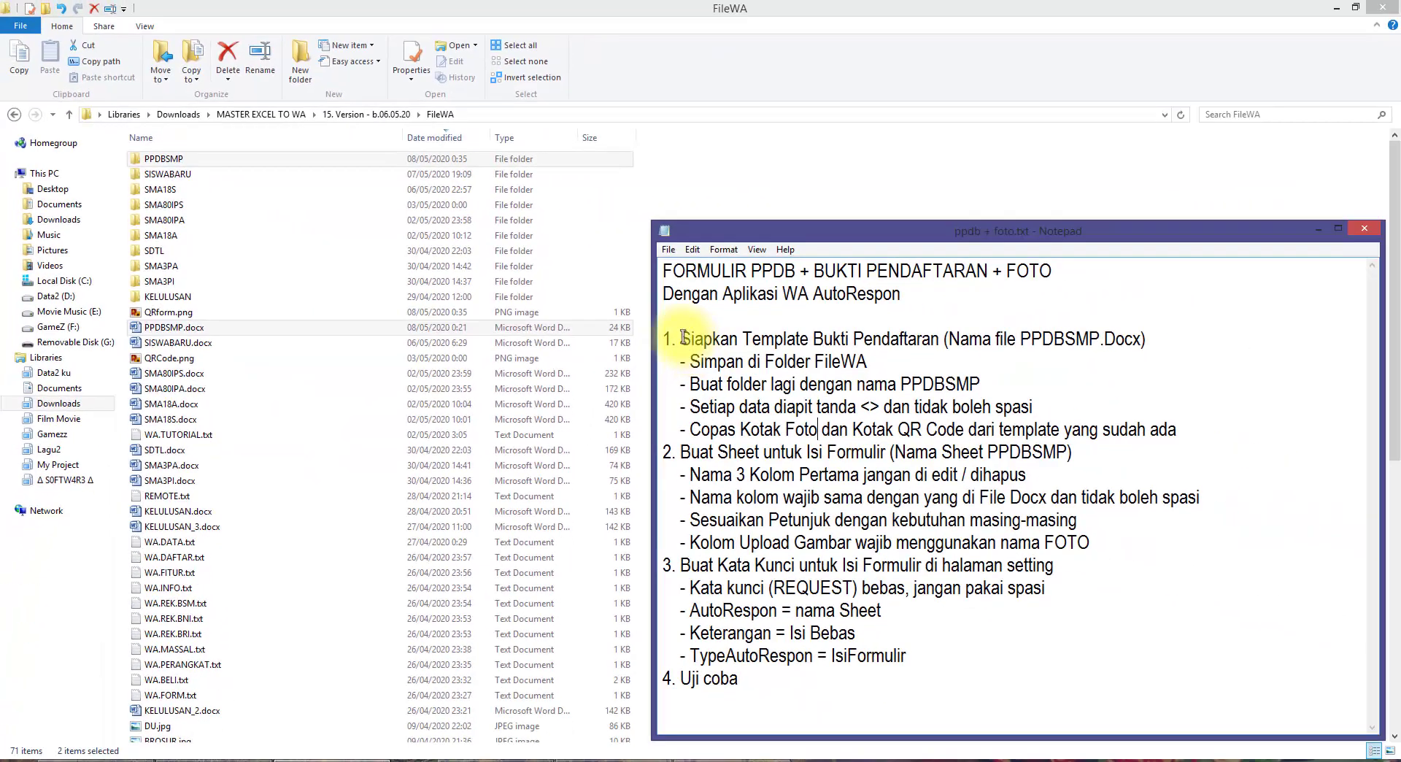
{"action": "left_click_drag", "start_coordinate": [1144, 484], "coordinate": [1400, 484]}
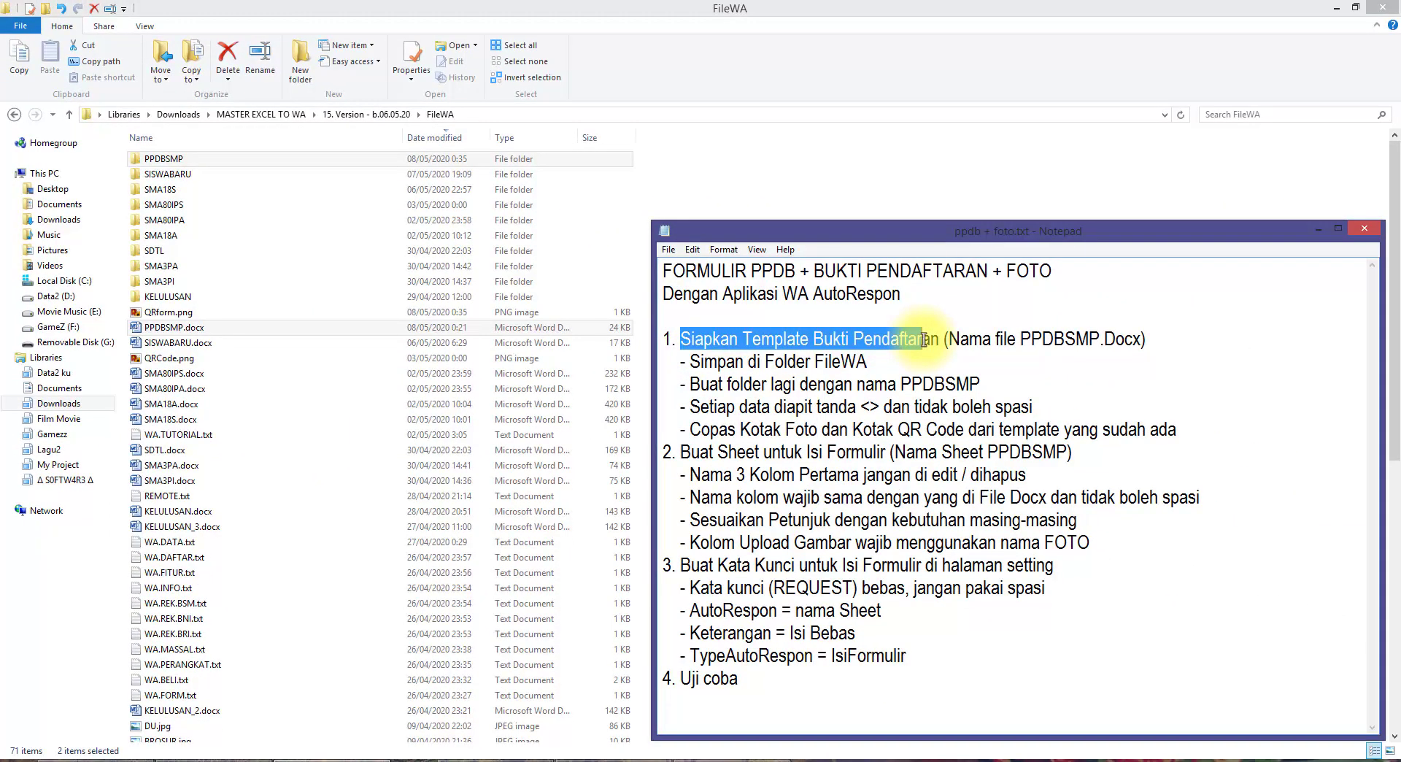
{"action": "left_click", "coordinate": [682, 454]}
{"action": "left_click_drag", "start_coordinate": [697, 453], "coordinate": [830, 448]}
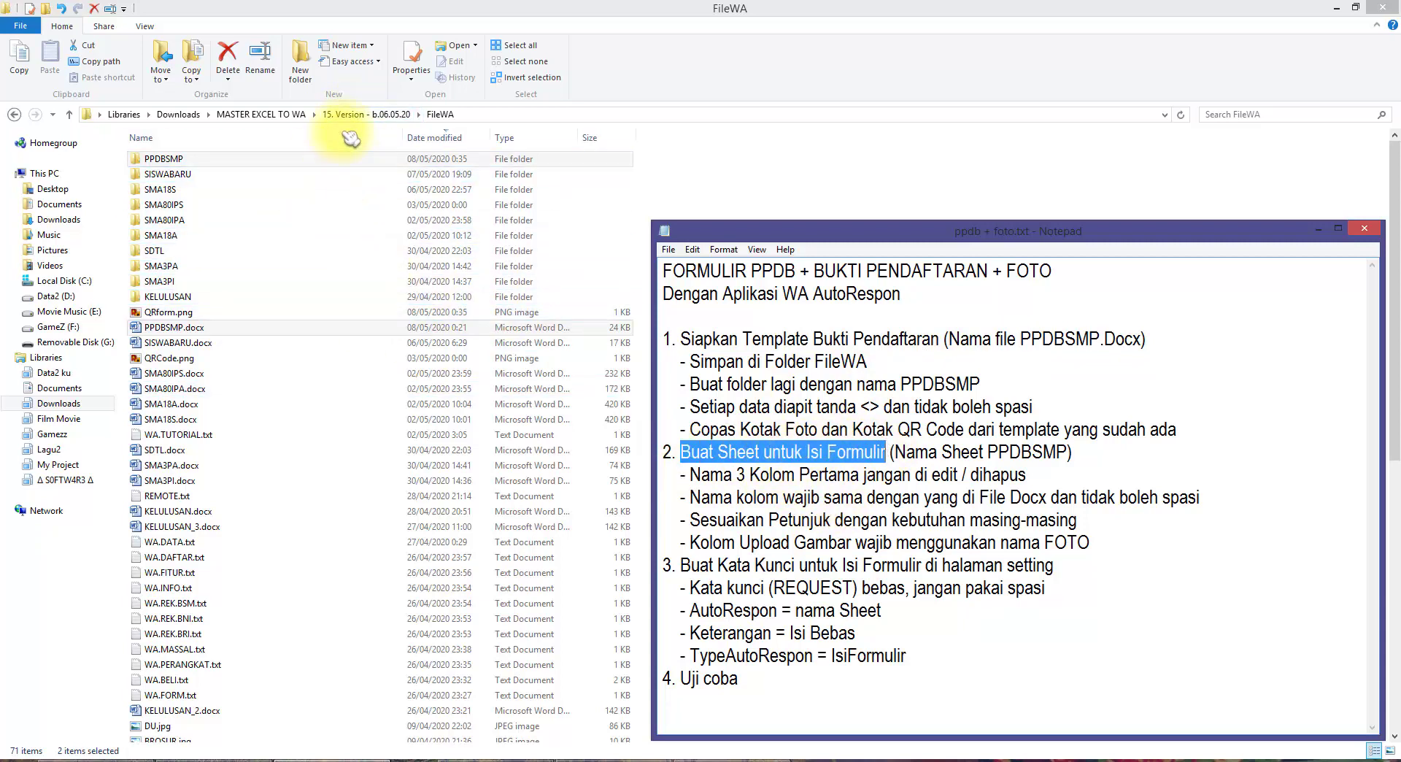
{"action": "left_click", "coordinate": [368, 115]}
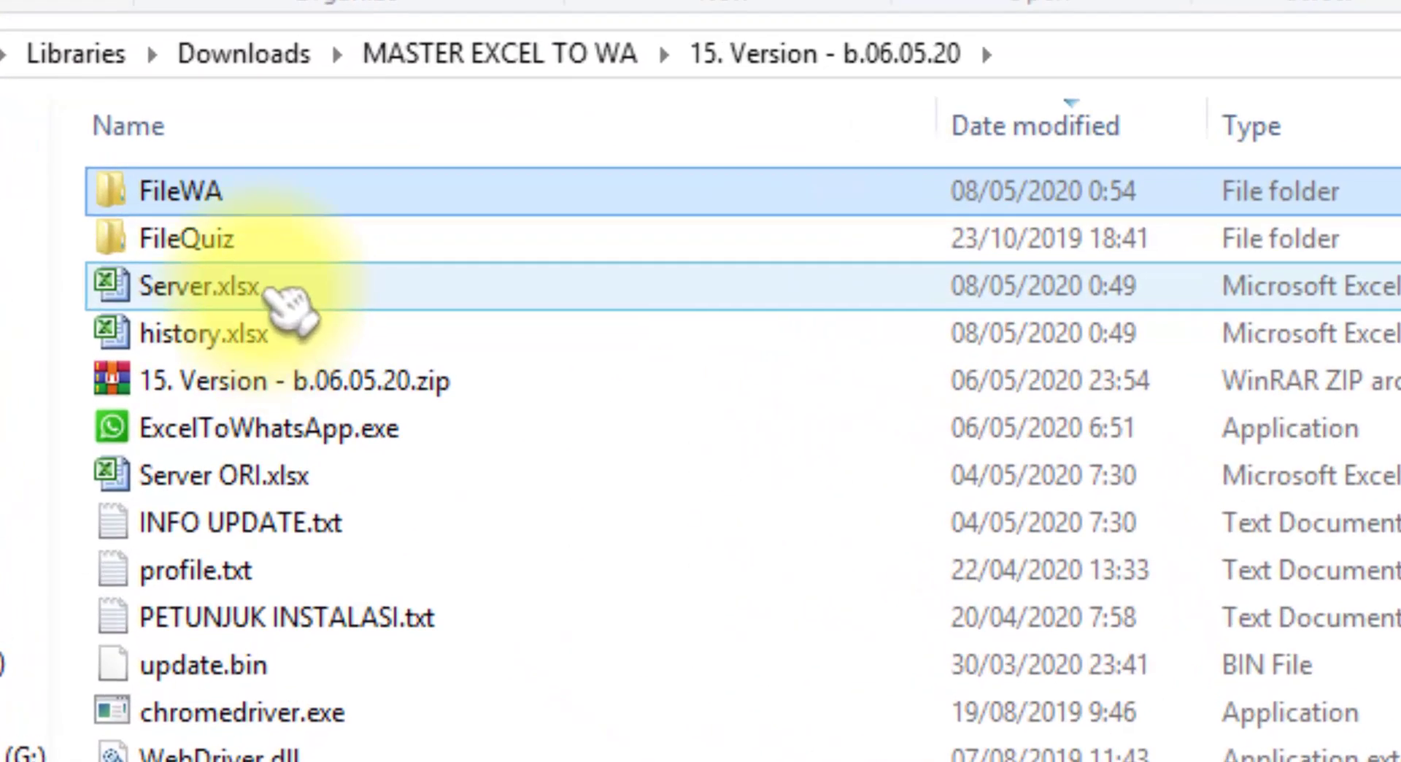
Step: Open Server.xlsx from the version folder and go to the beginning of the SETTING sheet
{"action": "left_click", "coordinate": [291, 303]}
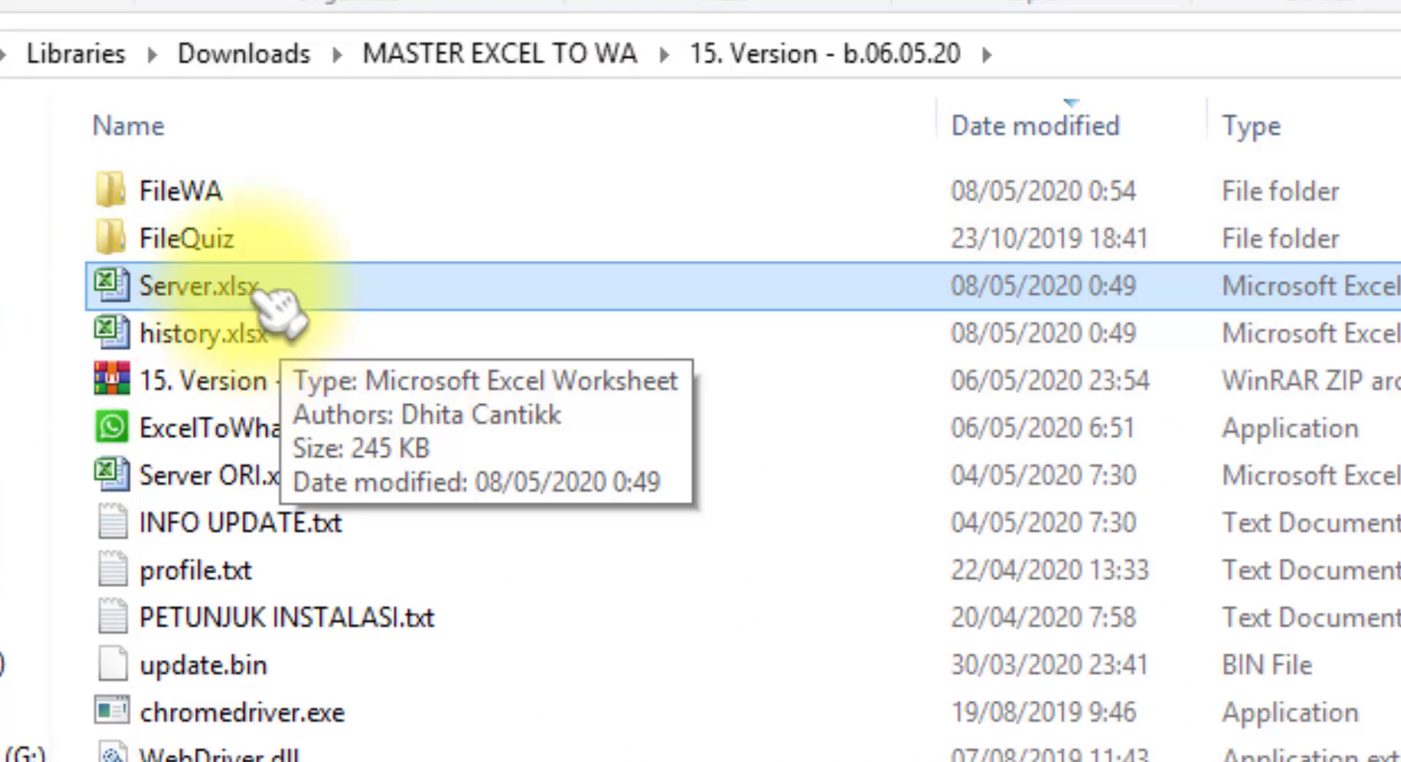
{"action": "double_click", "coordinate": [274, 299]}
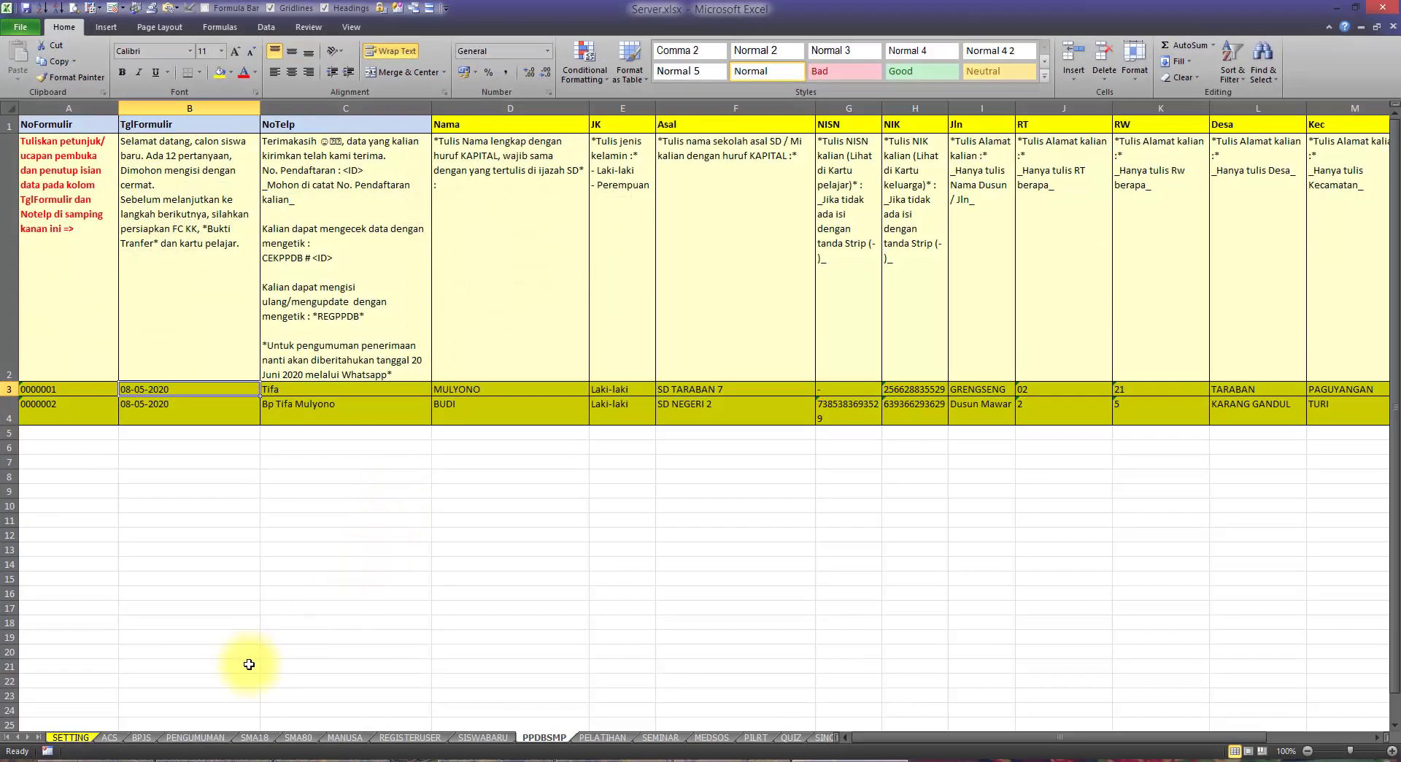
{"action": "left_click", "coordinate": [71, 737]}
{"action": "scroll", "coordinate": [250, 578], "scroll_direction": "up", "scroll_amount": 15}
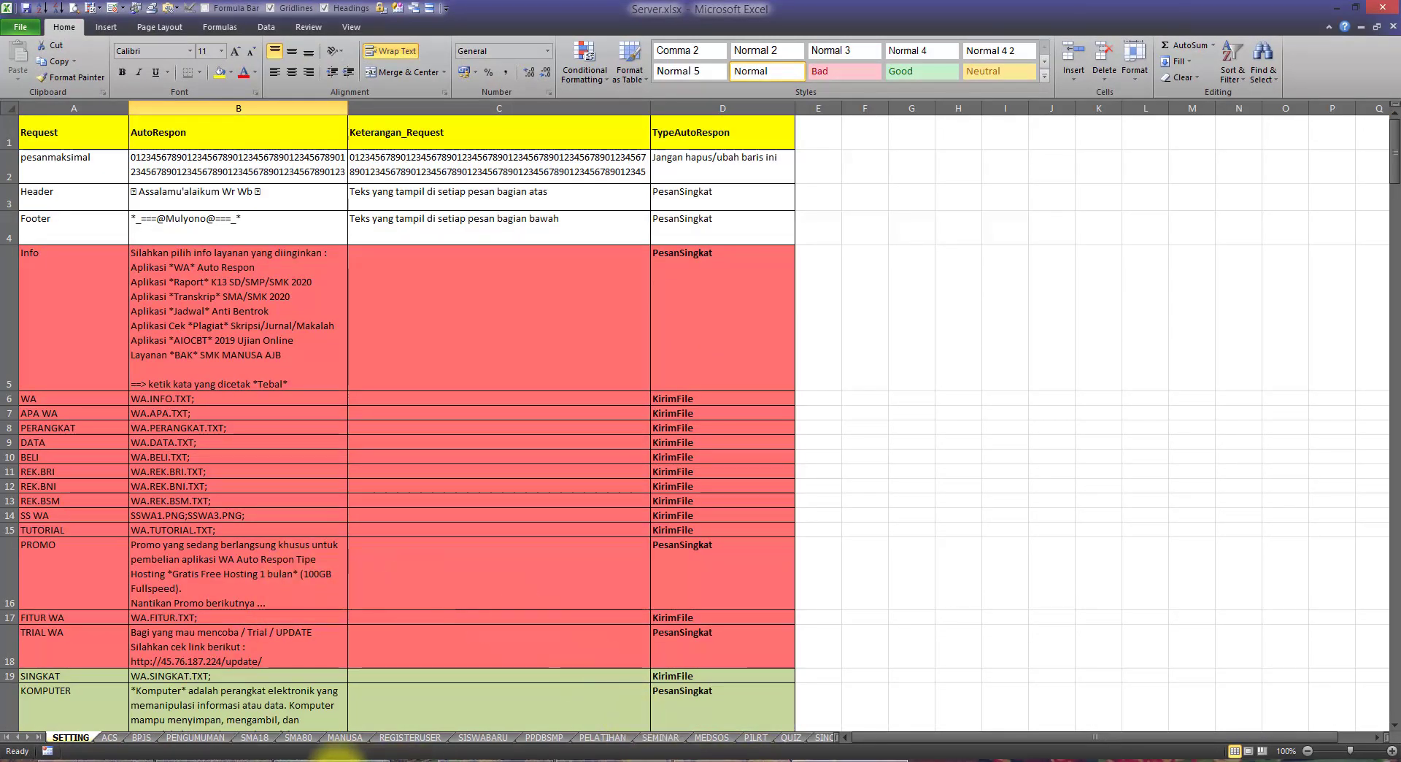
Step: Mark the words Isi Formulir in the notes' second point and return to the Server.xlsx workbook
{"action": "left_click", "coordinate": [340, 758]}
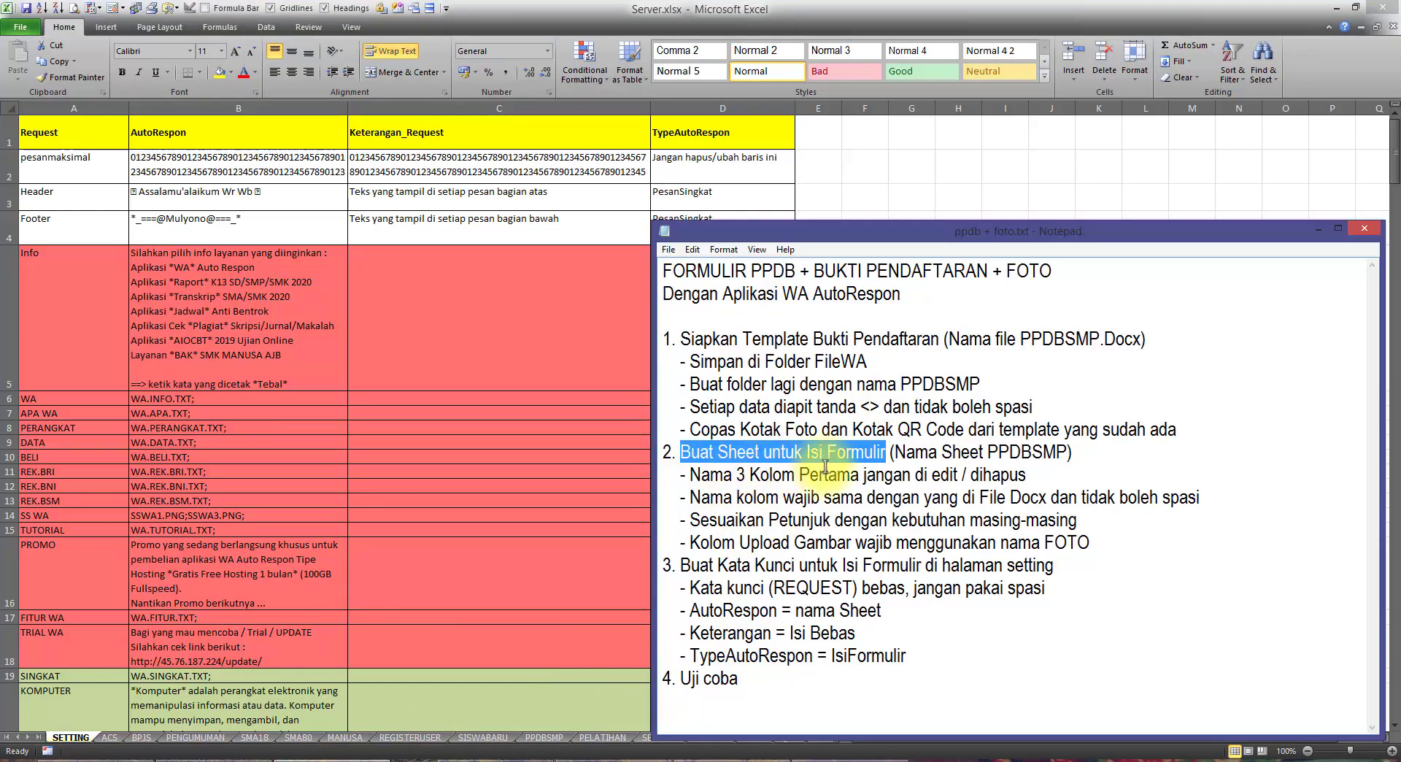
{"action": "left_click", "coordinate": [866, 458]}
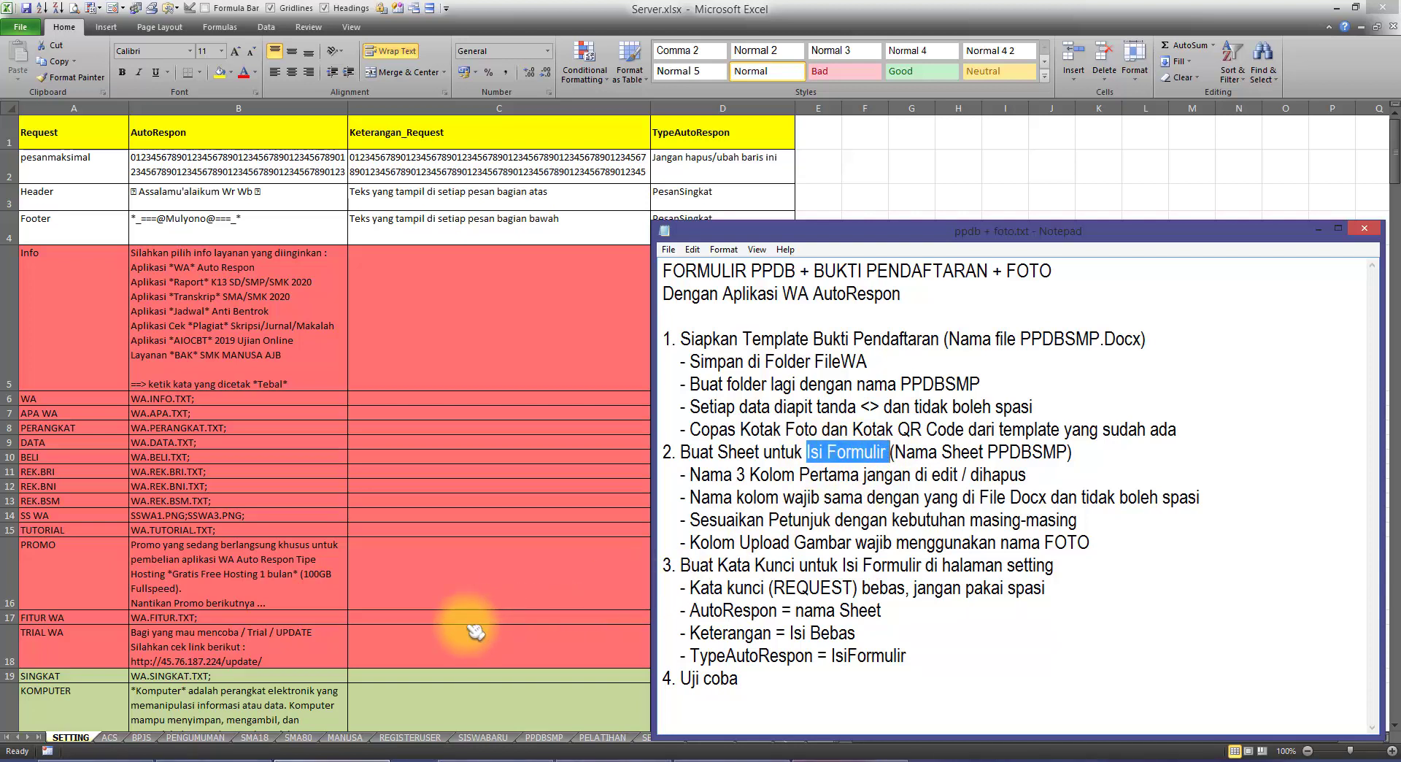
{"action": "left_click", "coordinate": [405, 622]}
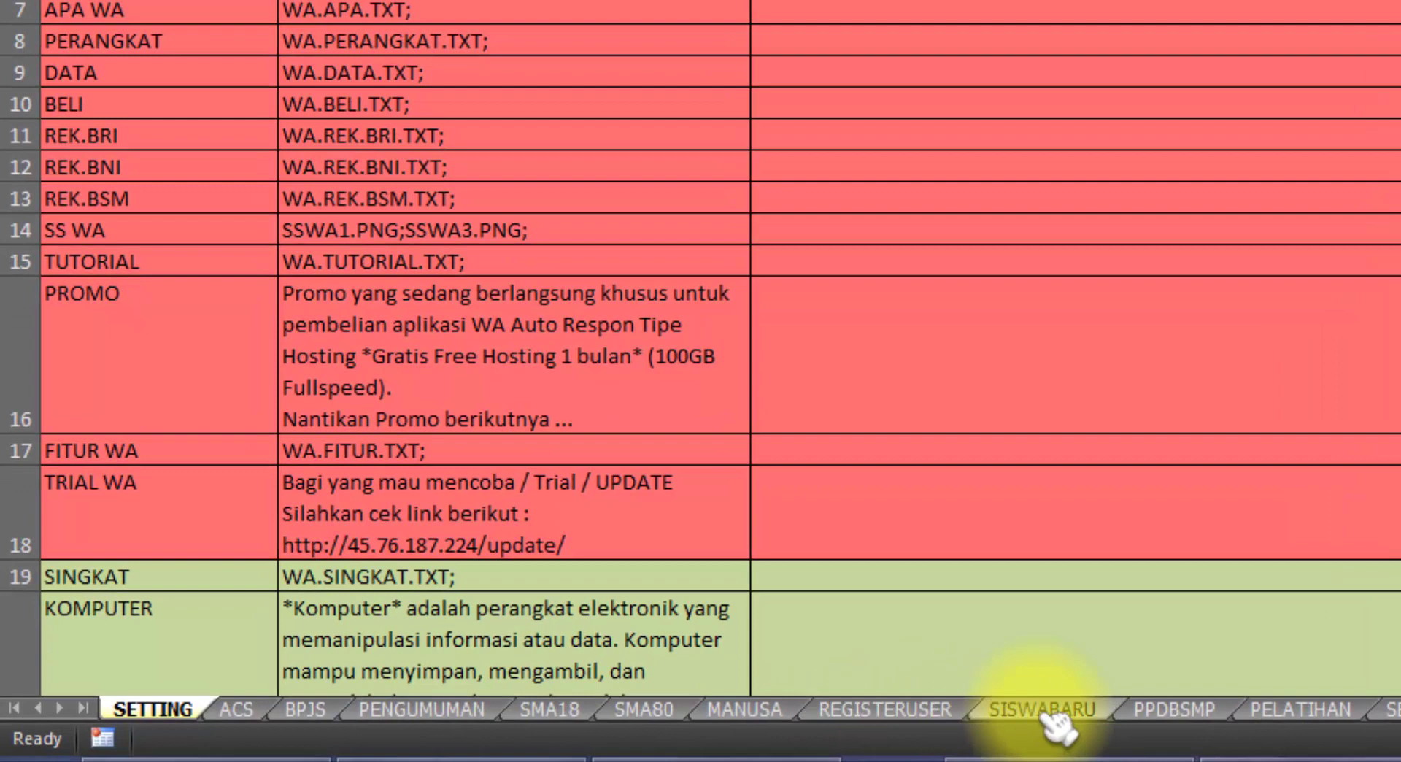
Step: Create a copy of the SISWABARU sheet in Server.xlsx, placed before the SISWABARU sheet
{"action": "left_click", "coordinate": [632, 729]}
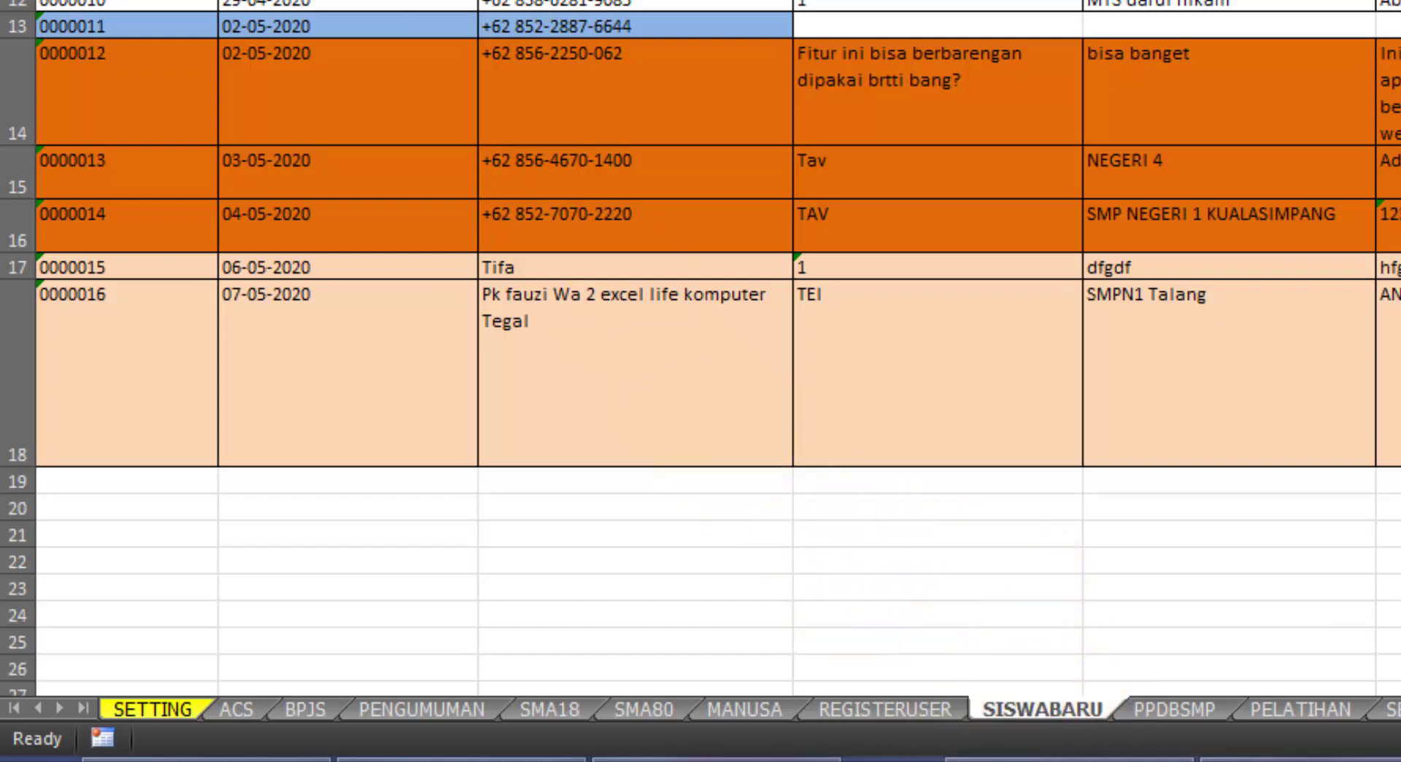
{"action": "right_click", "coordinate": [1050, 708]}
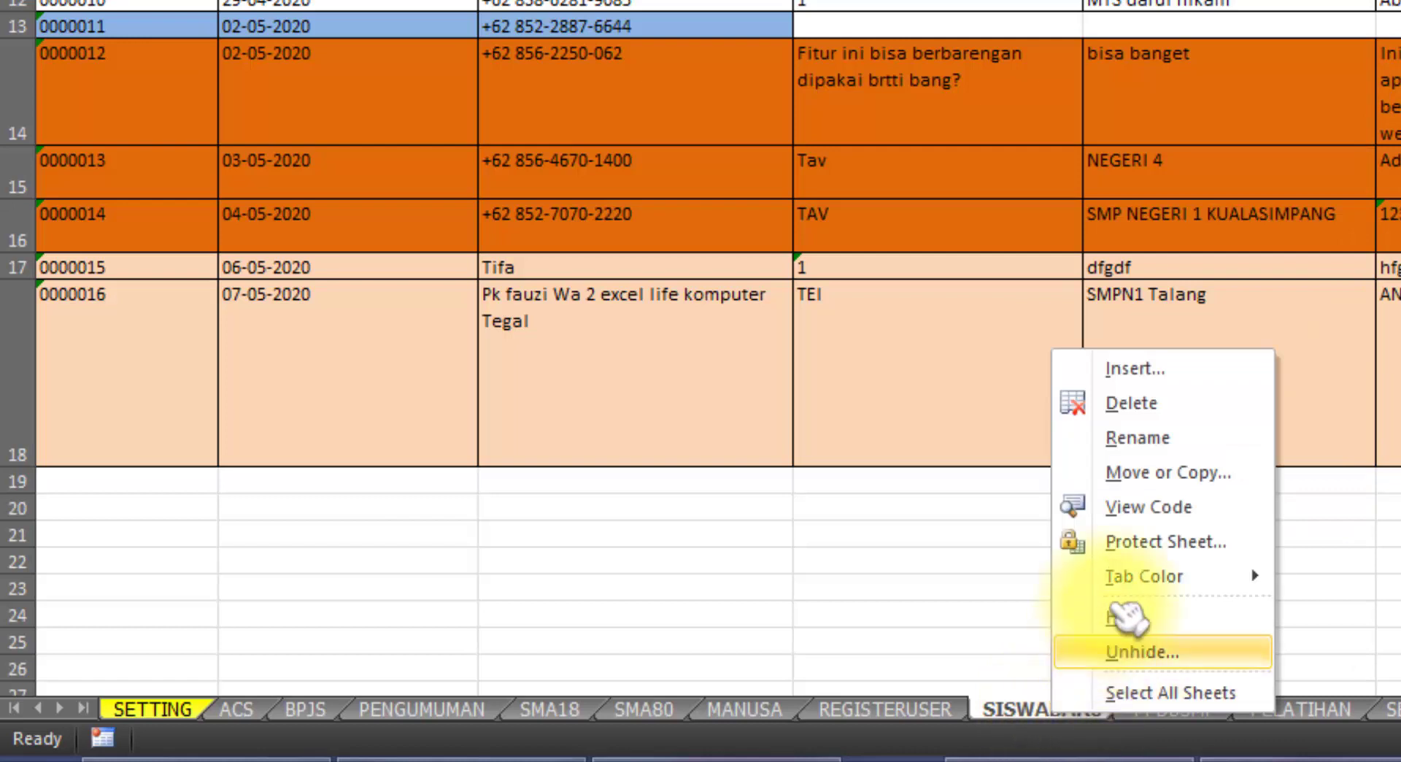
{"action": "left_click", "coordinate": [1138, 472]}
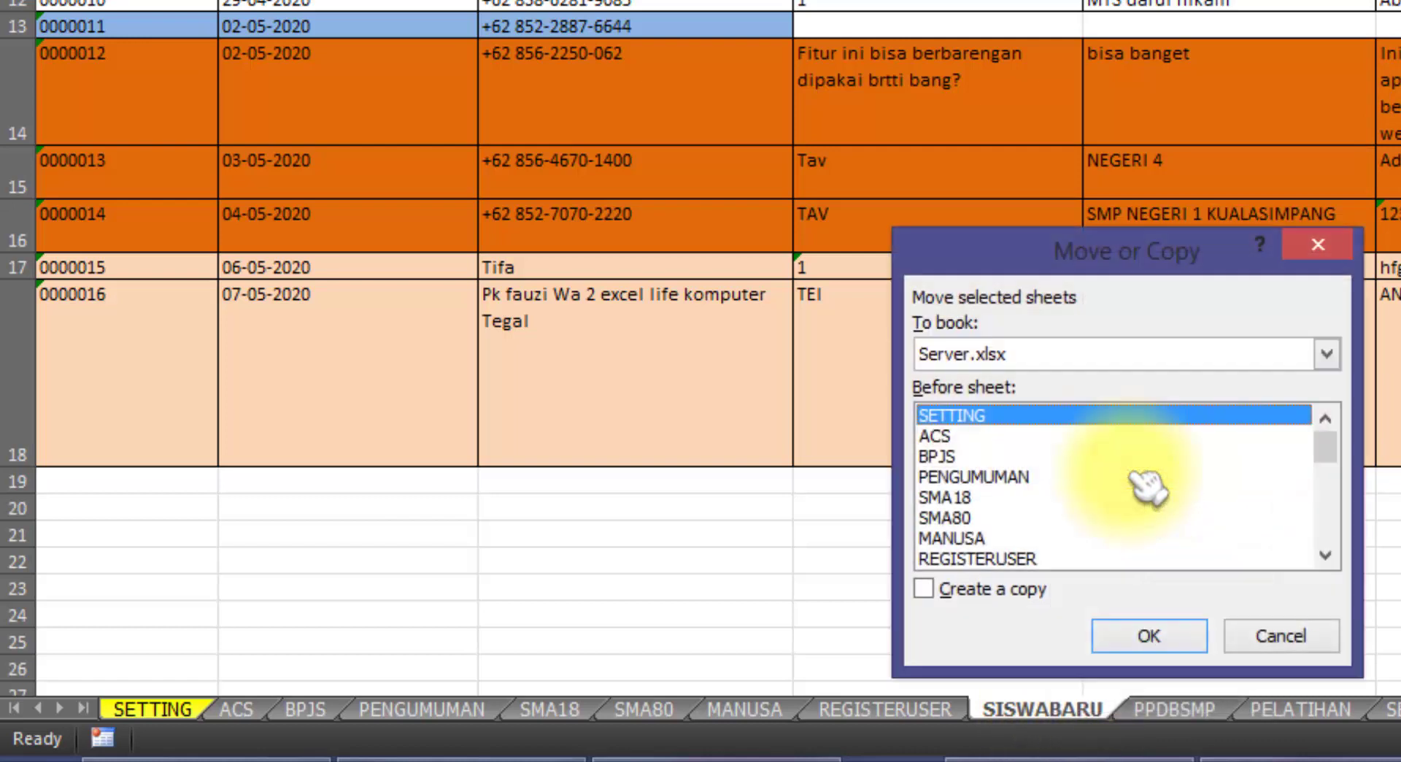
{"action": "left_click", "coordinate": [993, 497]}
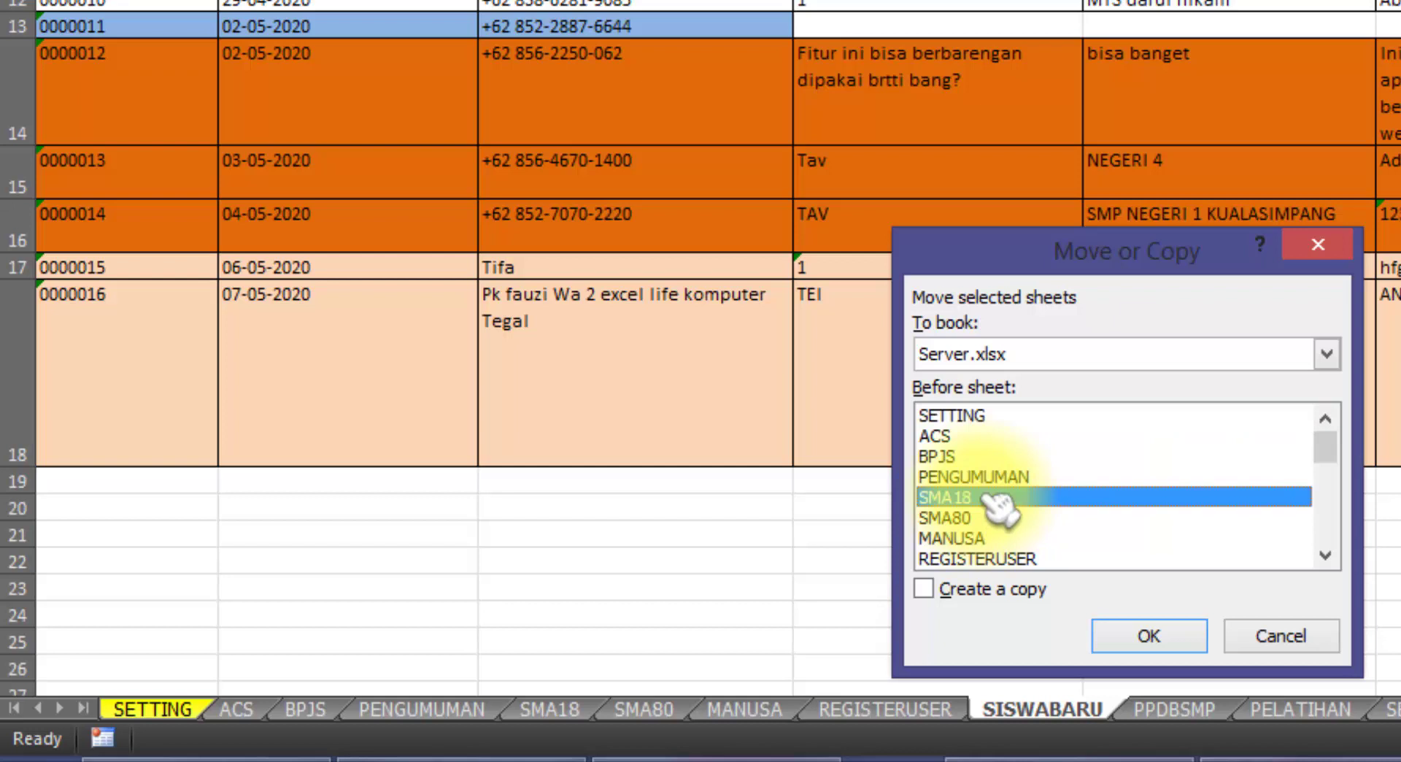
{"action": "left_click", "coordinate": [1014, 538]}
{"action": "scroll", "coordinate": [1022, 554], "scroll_direction": "down", "scroll_amount": 1}
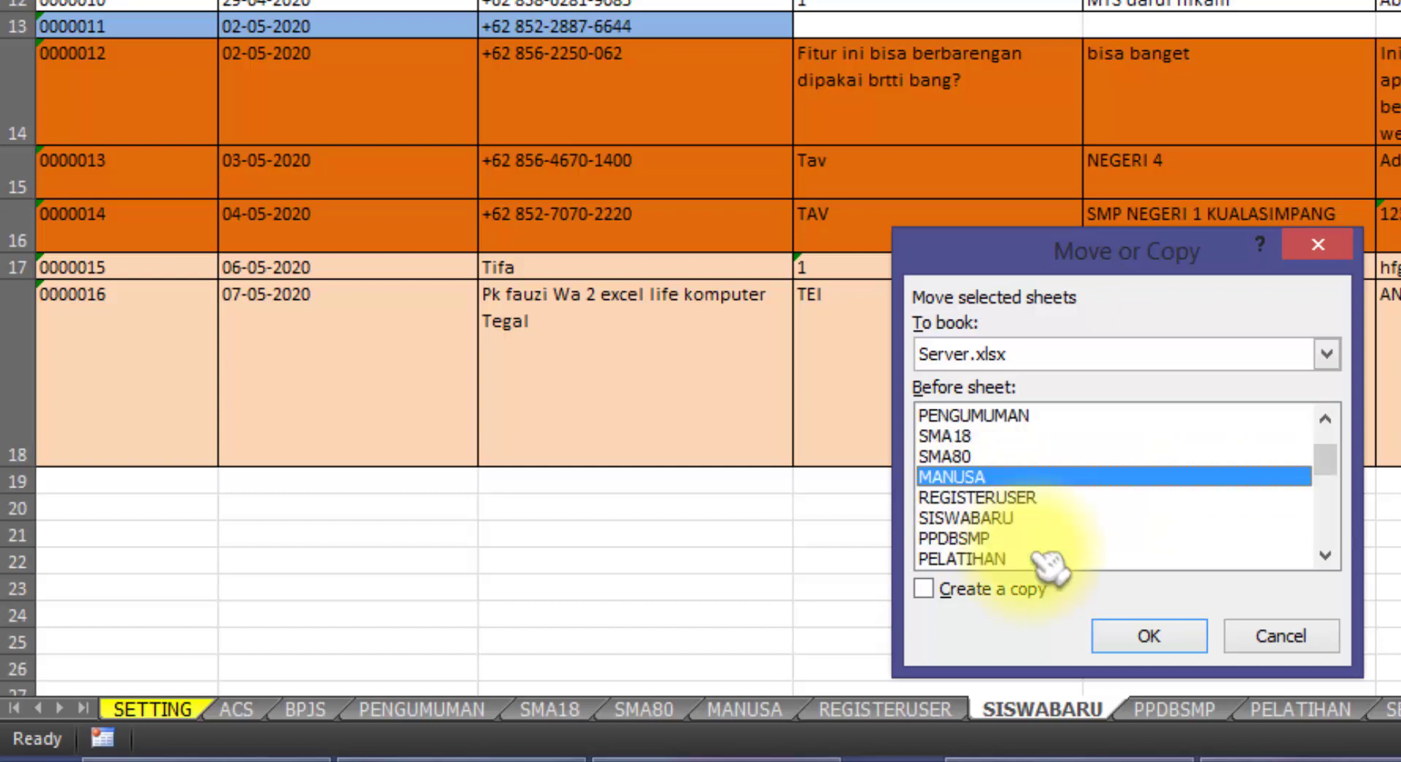
{"action": "left_click", "coordinate": [1013, 518]}
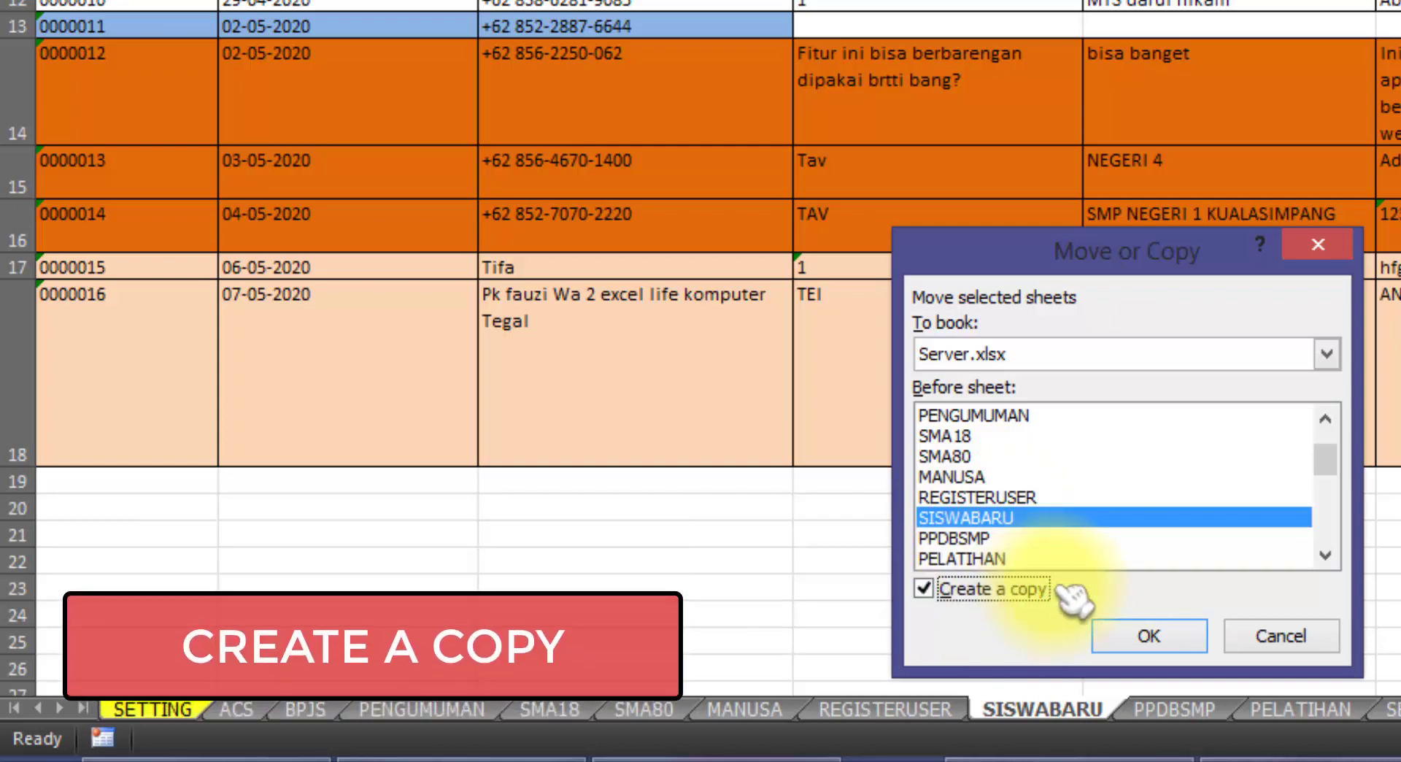
{"action": "left_click", "coordinate": [1159, 645]}
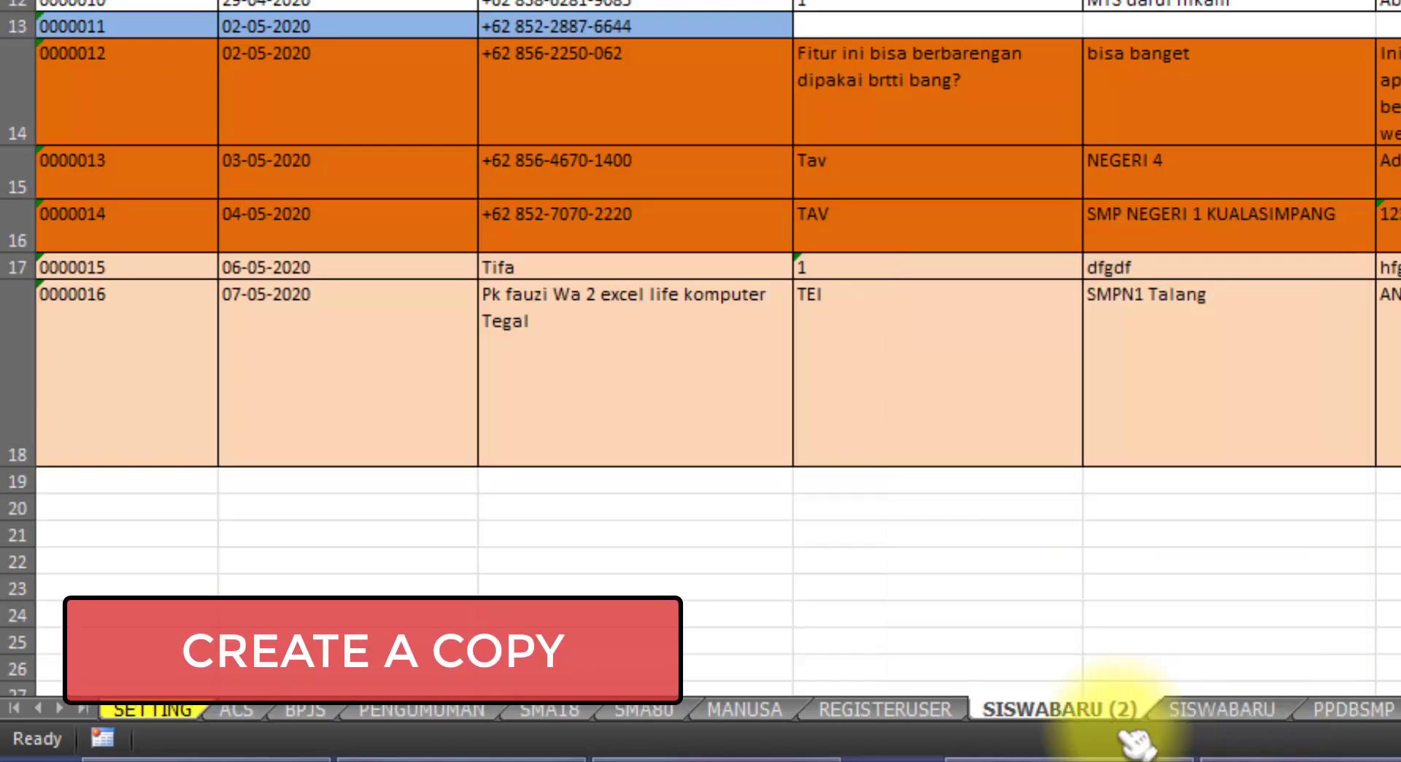
Step: Switch between the original SISWABARU sheet and its copy to compare them
{"action": "left_click", "coordinate": [905, 710]}
{"action": "left_click", "coordinate": [1062, 709]}
{"action": "left_click", "coordinate": [1215, 709]}
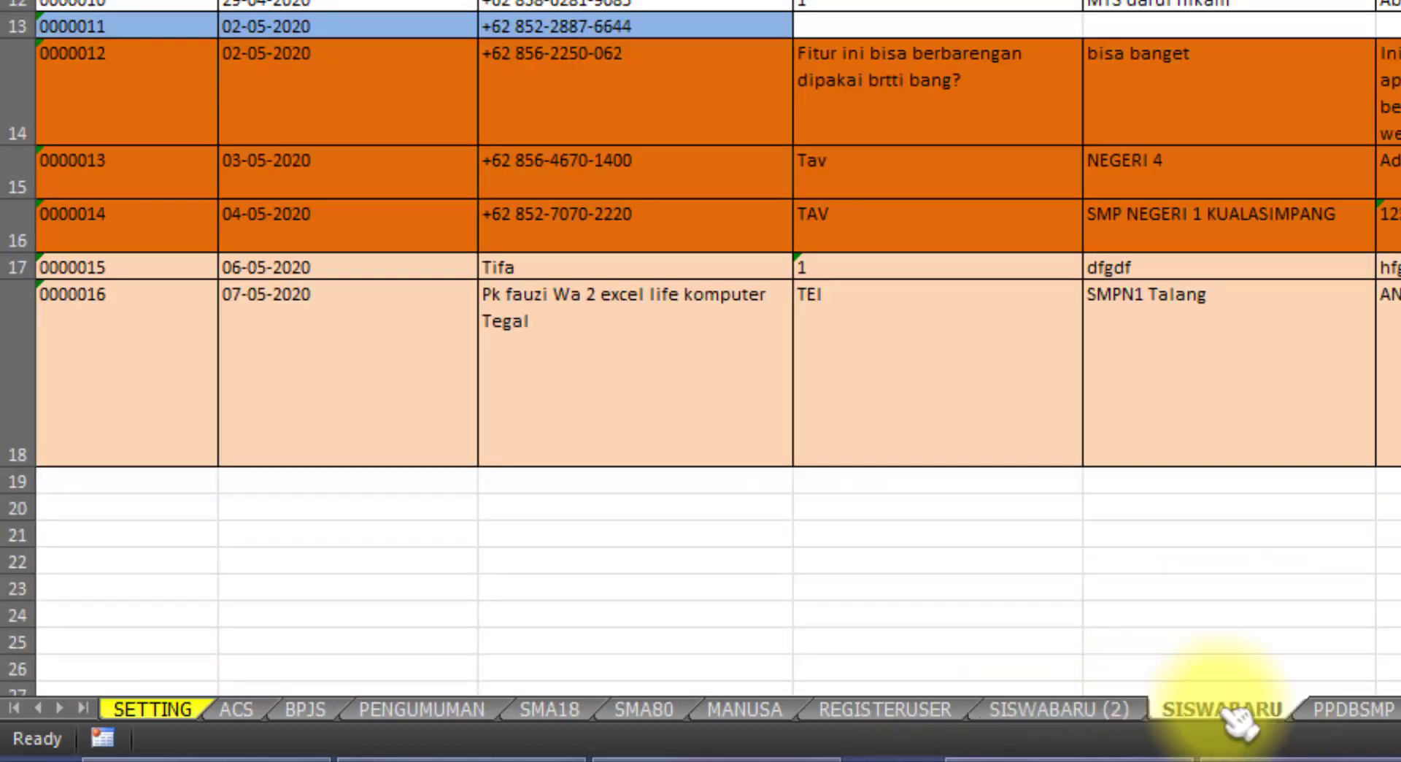
{"action": "left_click", "coordinate": [1117, 711]}
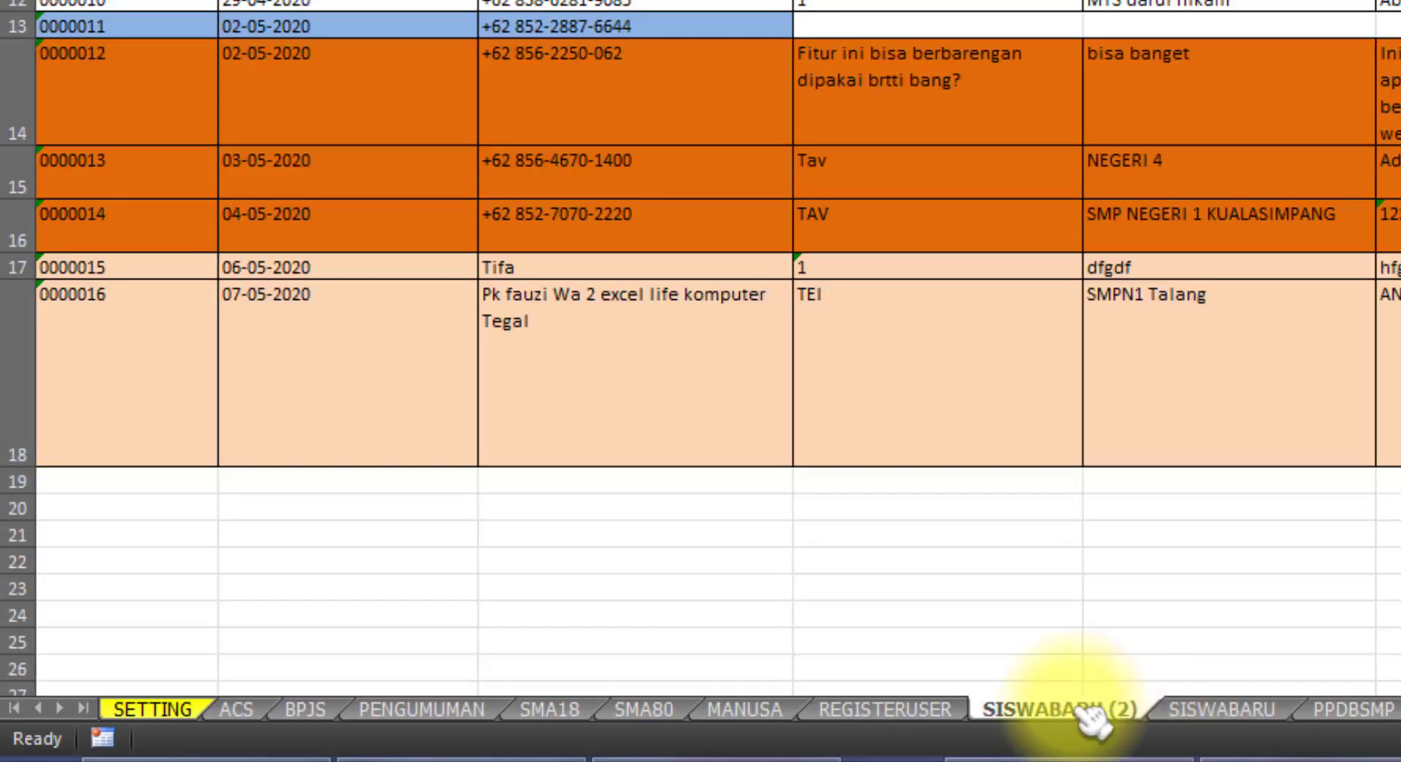
Step: Mark the sheet name PPDBSMP in the notes and open the name of the SISWABARU (2) sheet for editing
{"action": "double_click", "coordinate": [1075, 707]}
{"action": "left_click", "coordinate": [1079, 707]}
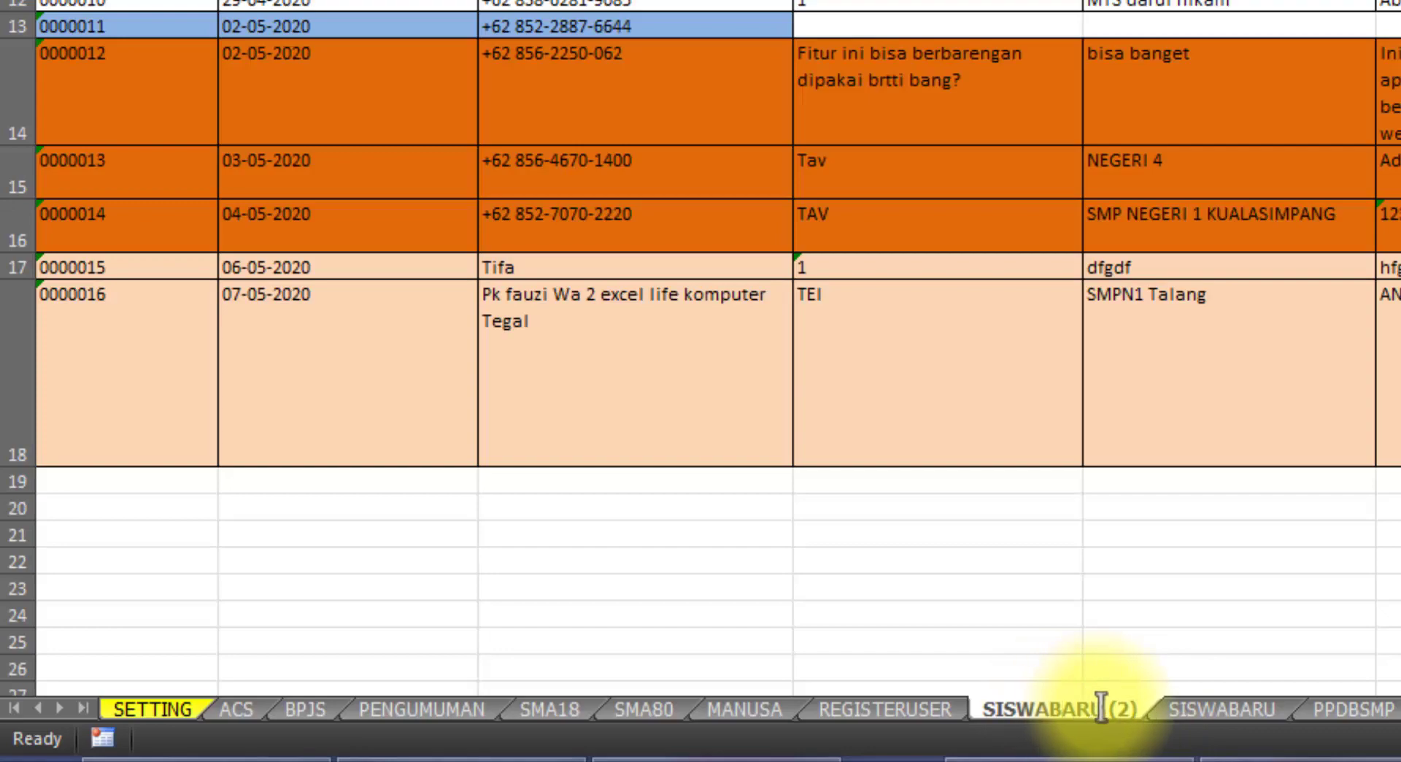
{"action": "left_click", "coordinate": [781, 760]}
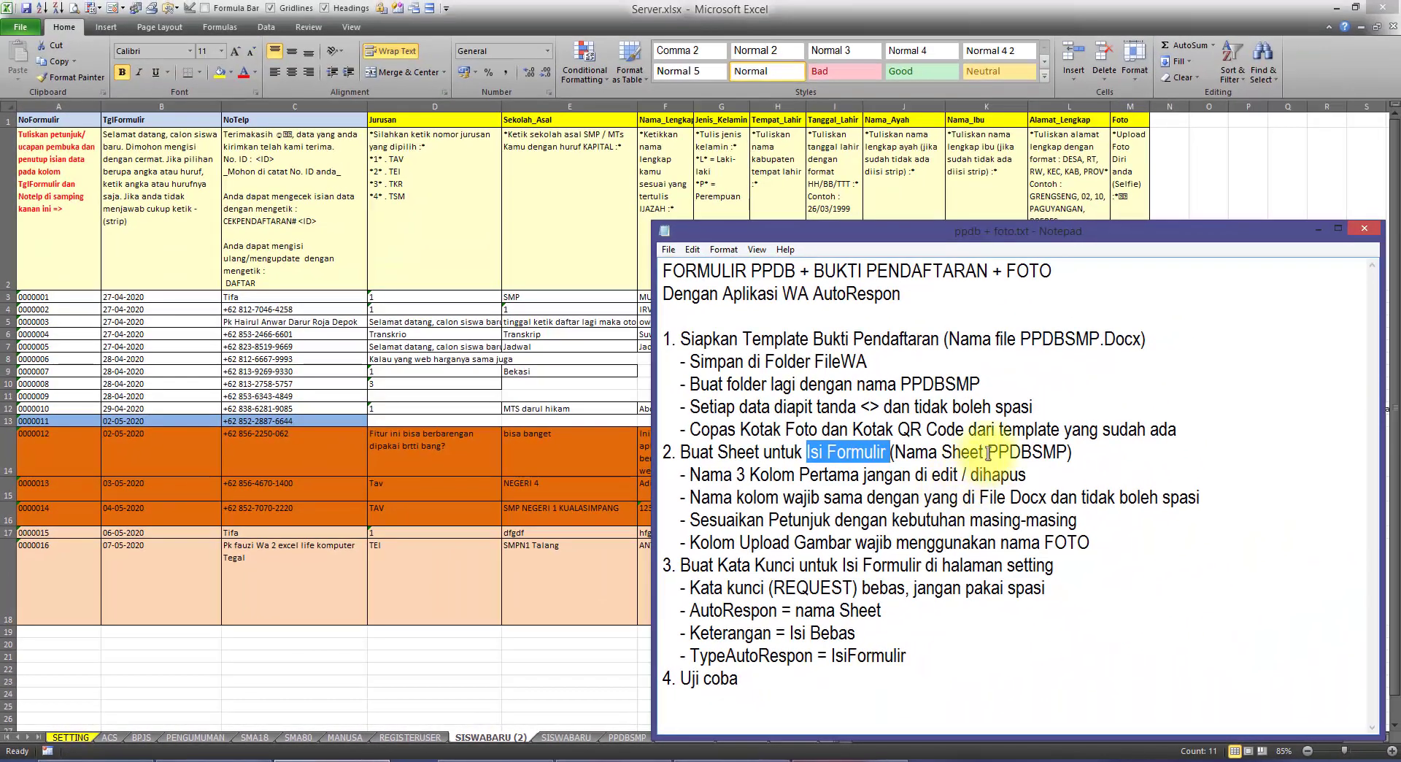
{"action": "left_click", "coordinate": [986, 453]}
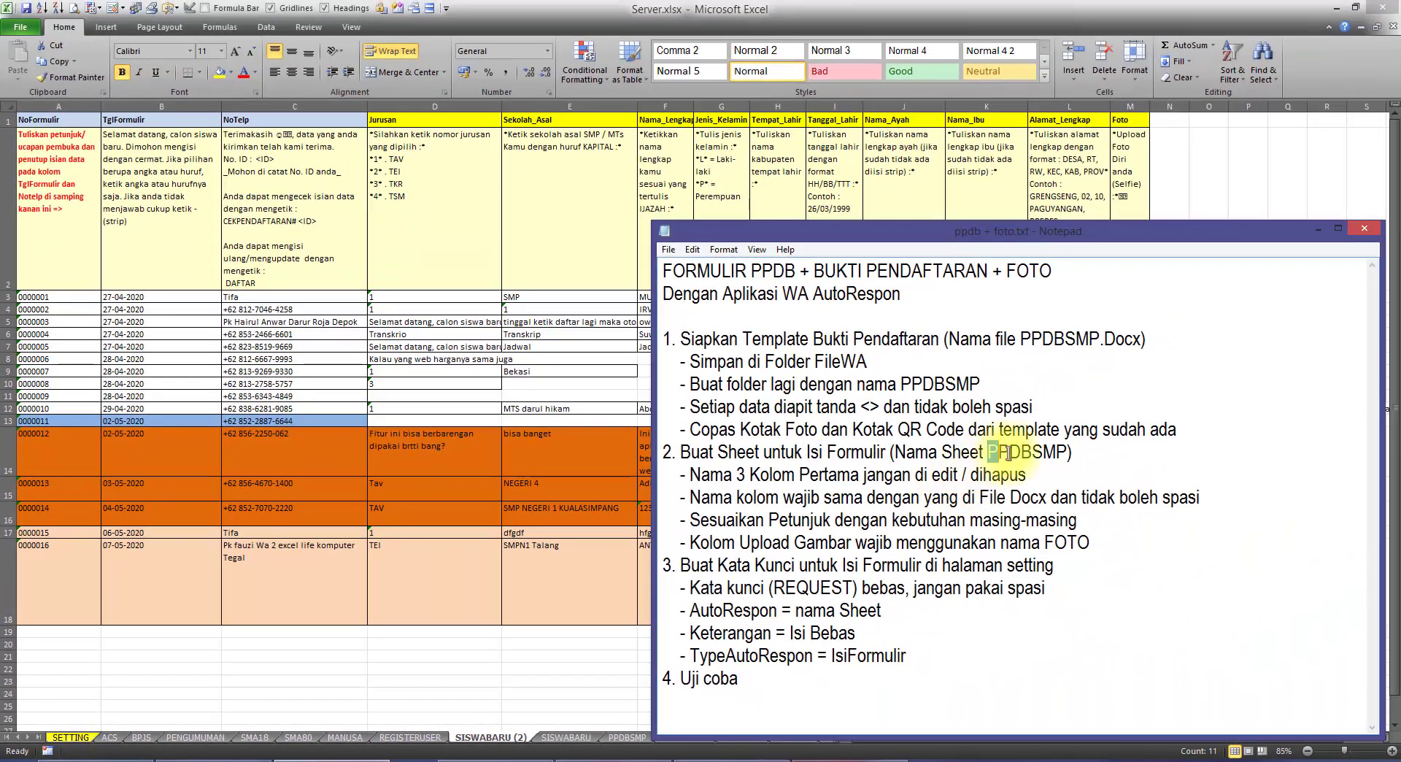
{"action": "left_click", "coordinate": [1064, 453]}
{"action": "left_click_drag", "start_coordinate": [988, 453], "coordinate": [1041, 452]}
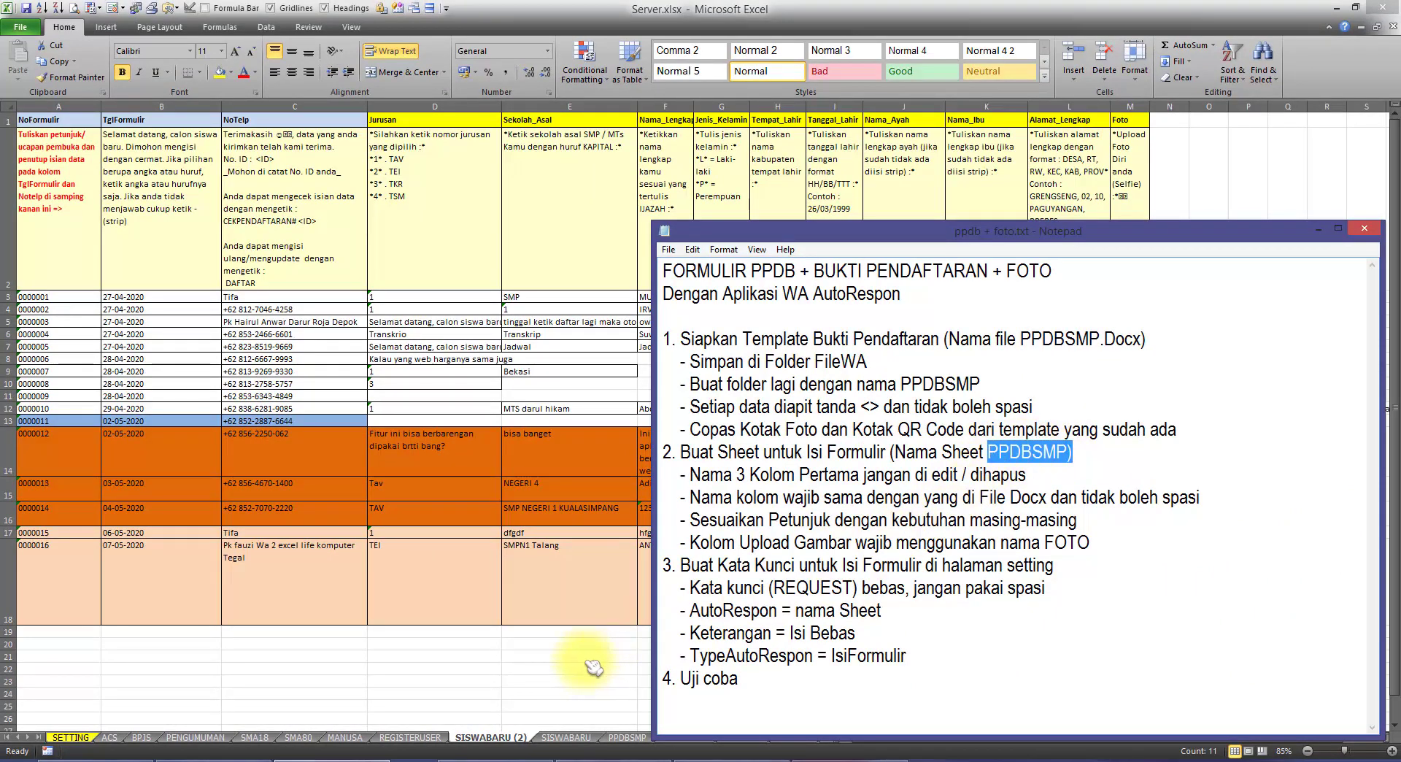
{"action": "left_click", "coordinate": [500, 727]}
{"action": "double_click", "coordinate": [487, 738]}
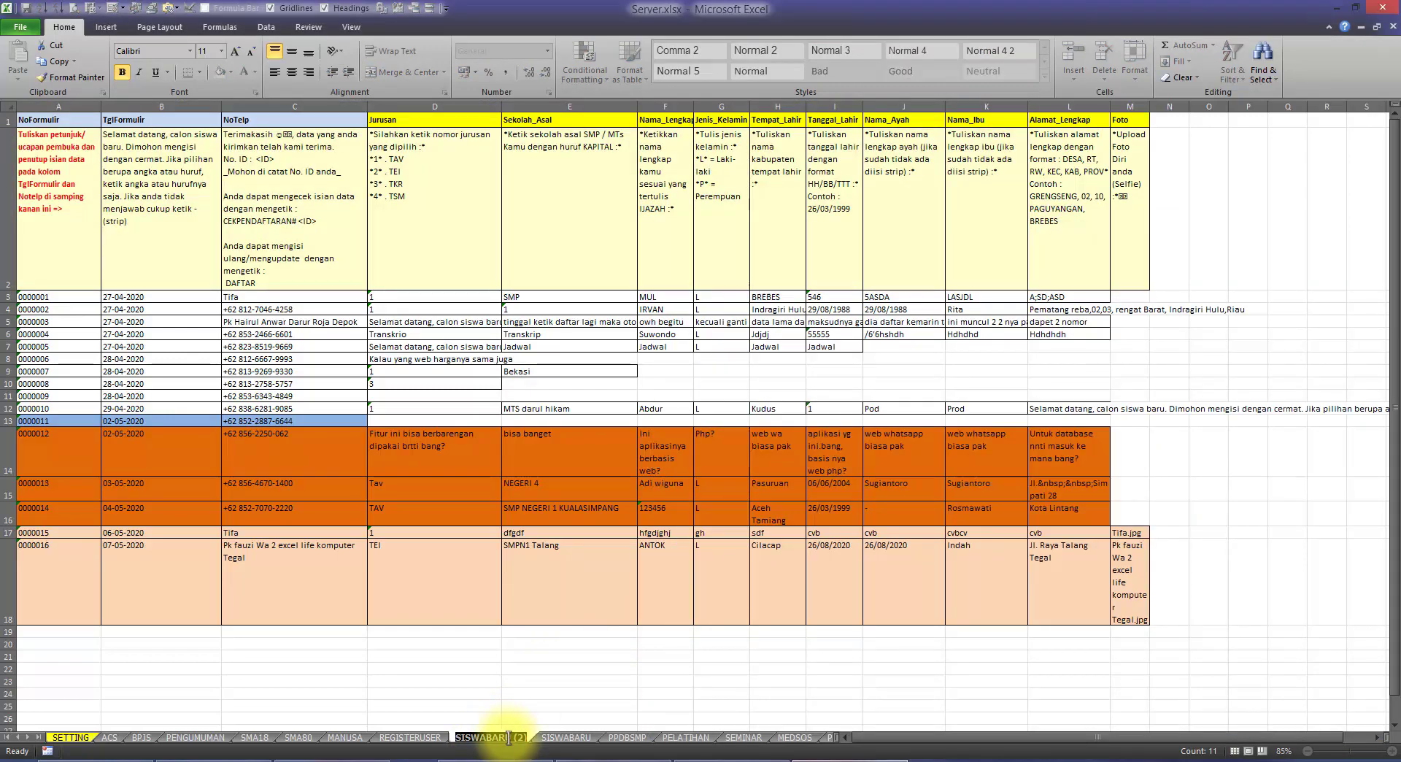
Step: Look at the existing PPDBSMP sheet and delete the SISWABARU (2) sheet
{"action": "left_click", "coordinate": [626, 736]}
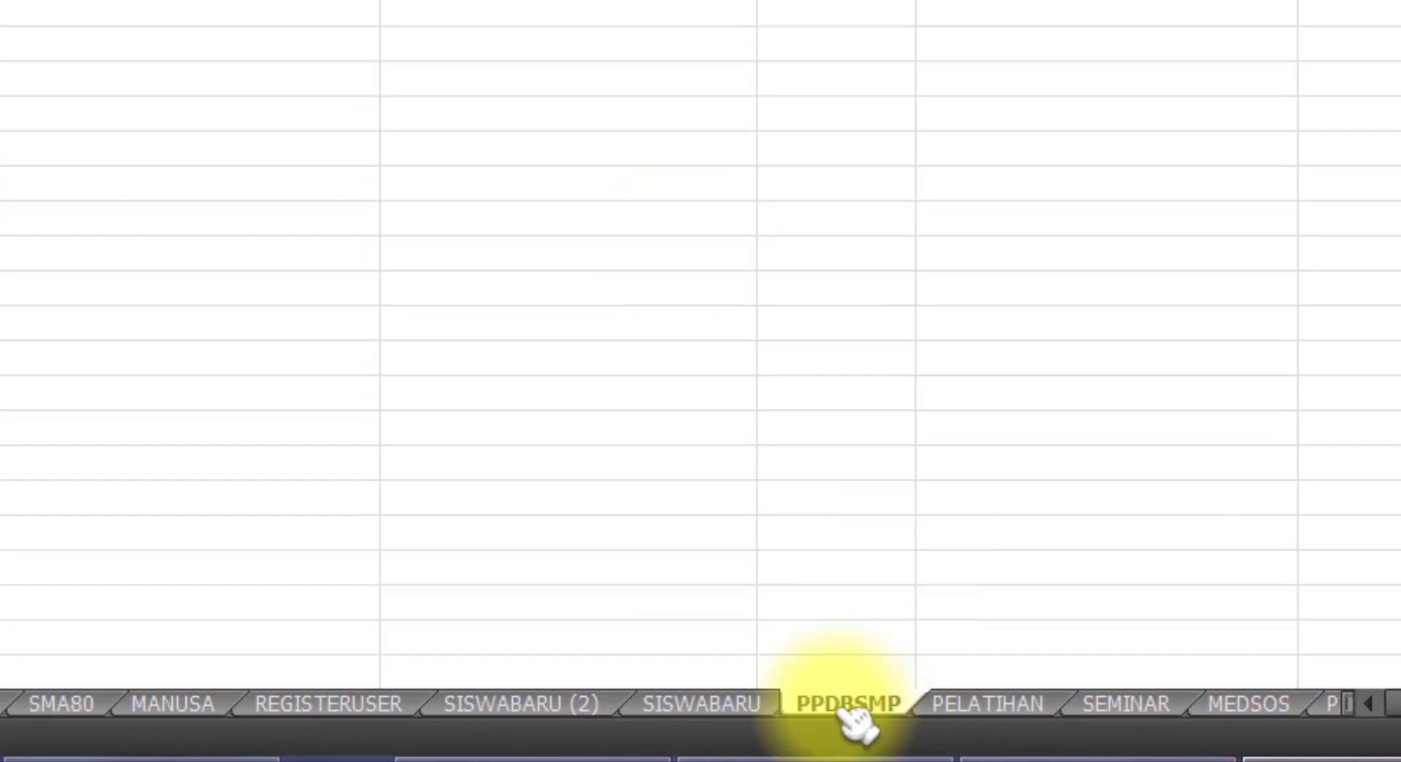
{"action": "right_click", "coordinate": [562, 711]}
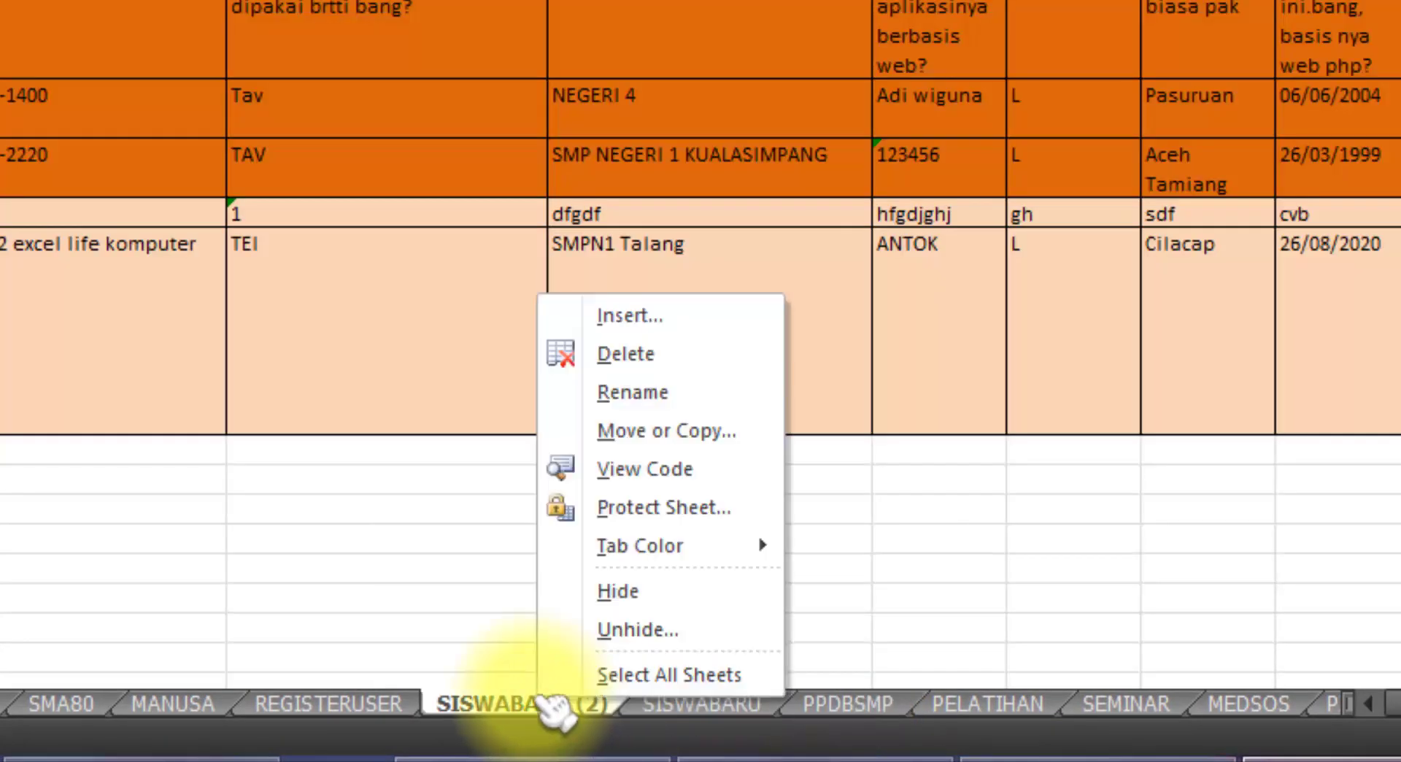
{"action": "left_click", "coordinate": [642, 356]}
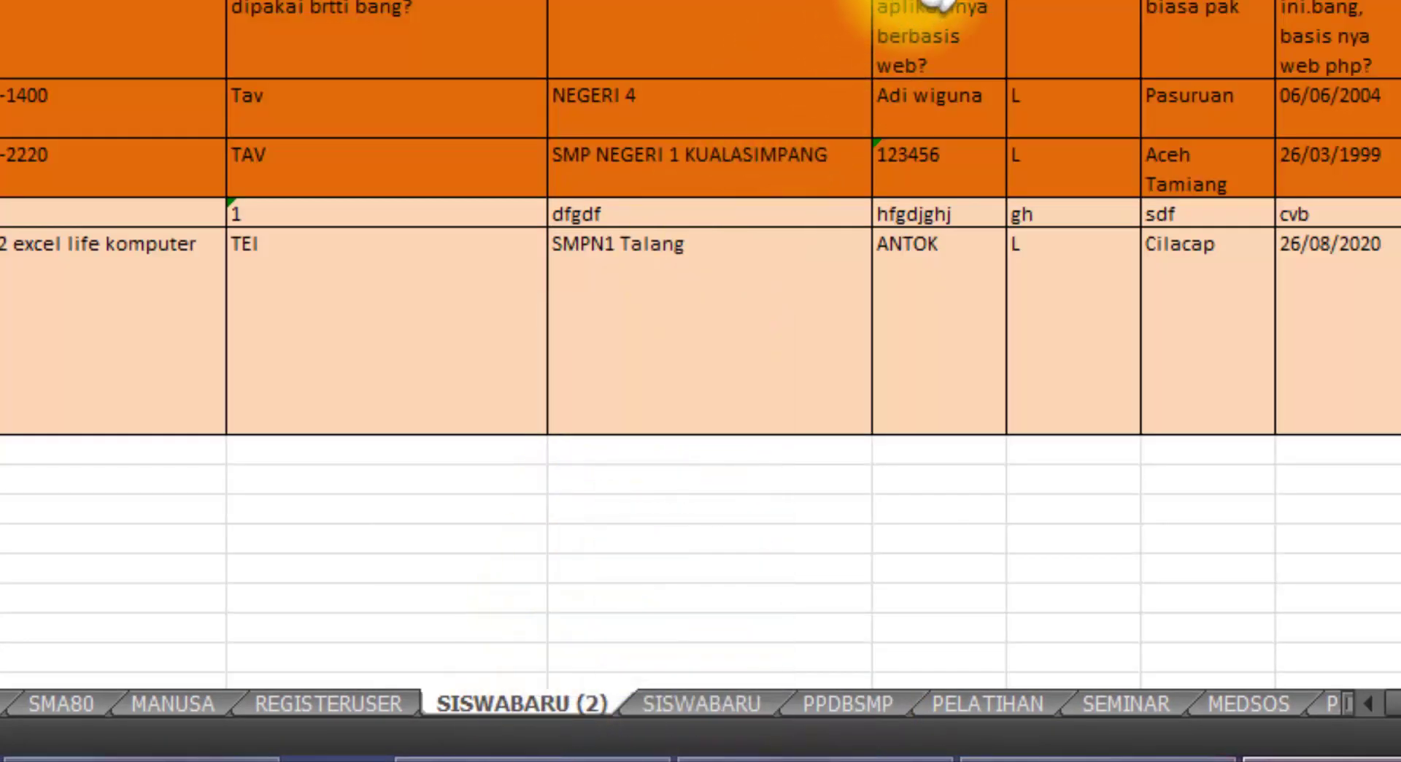
Step: Show the PPDBSMP sheet and mark the notes line on not editing or deleting the first three column names
{"action": "left_click", "coordinate": [646, 704]}
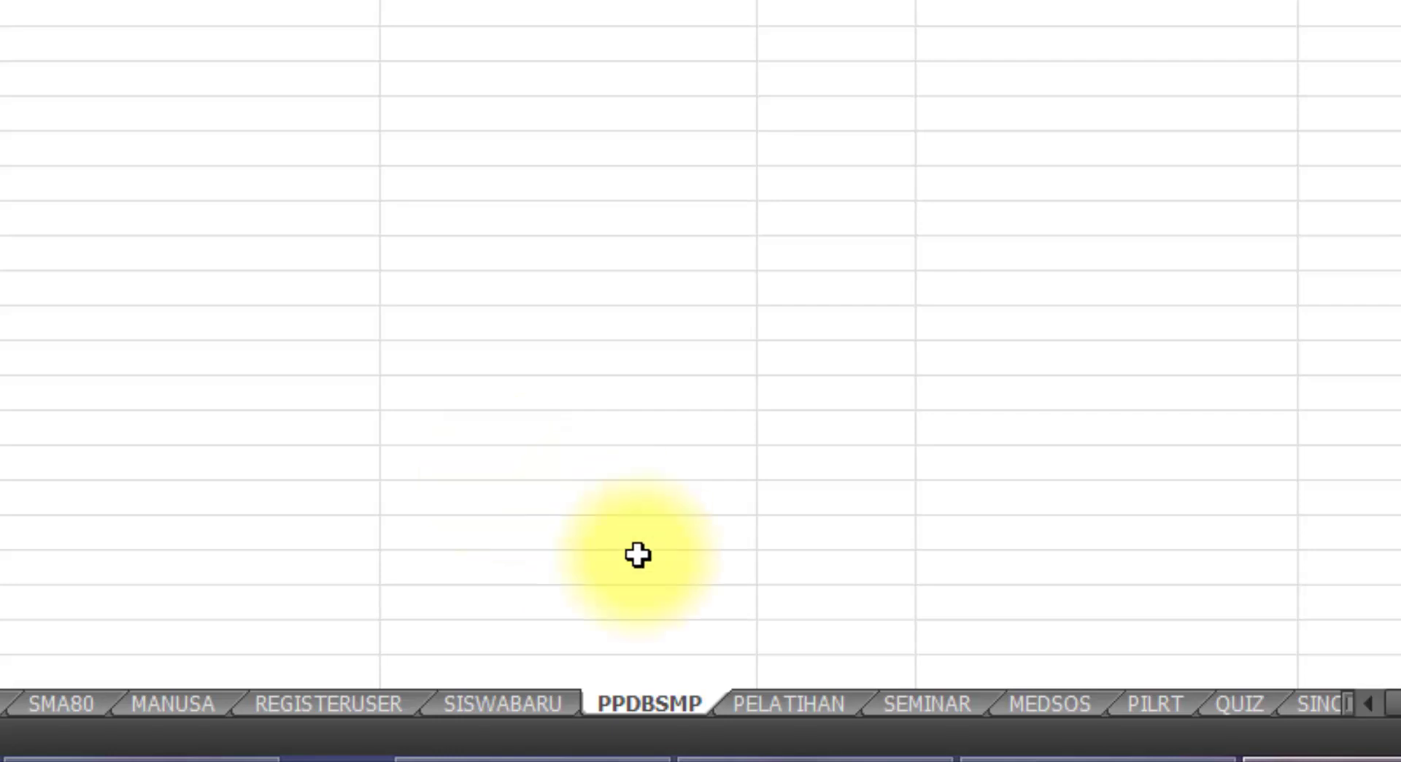
{"action": "left_click", "coordinate": [203, 751]}
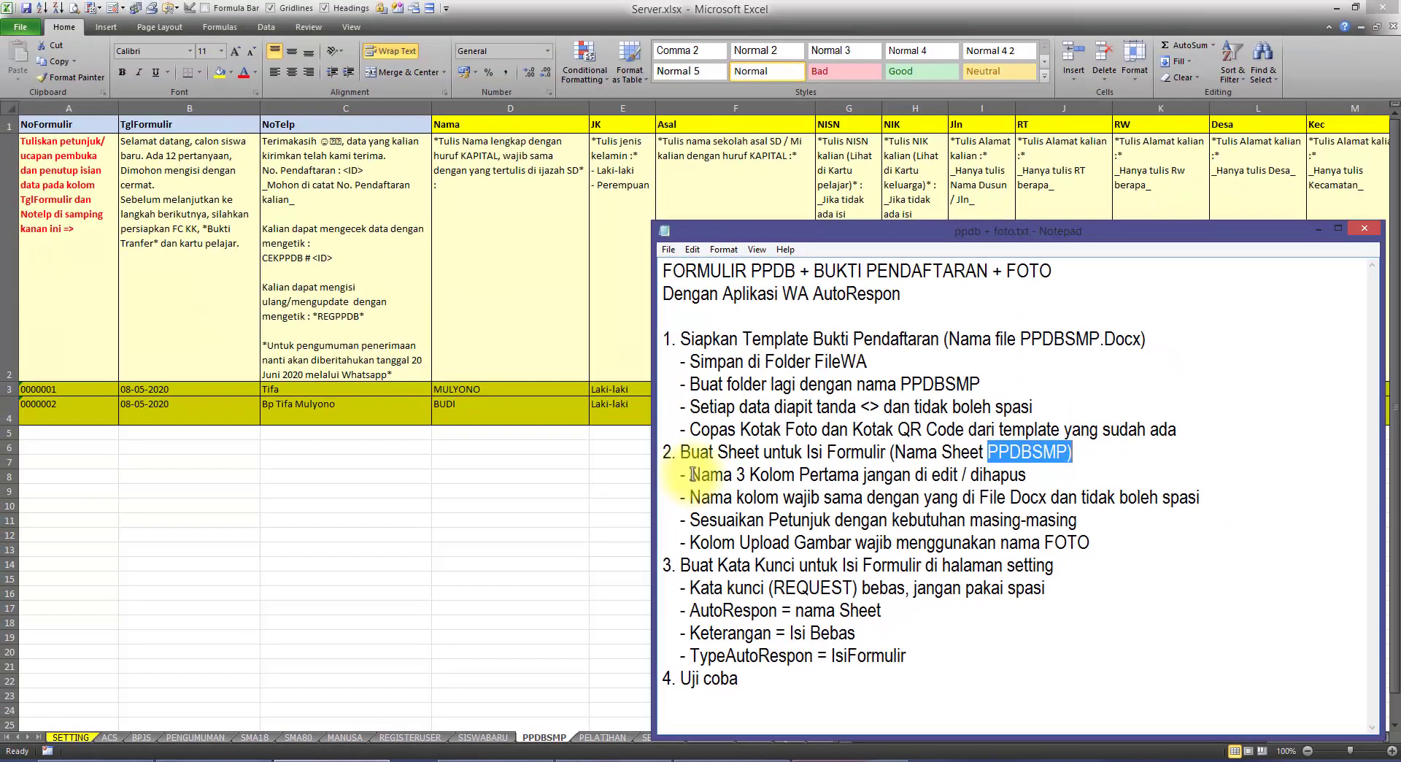
{"action": "left_click_drag", "start_coordinate": [692, 474], "coordinate": [1015, 475]}
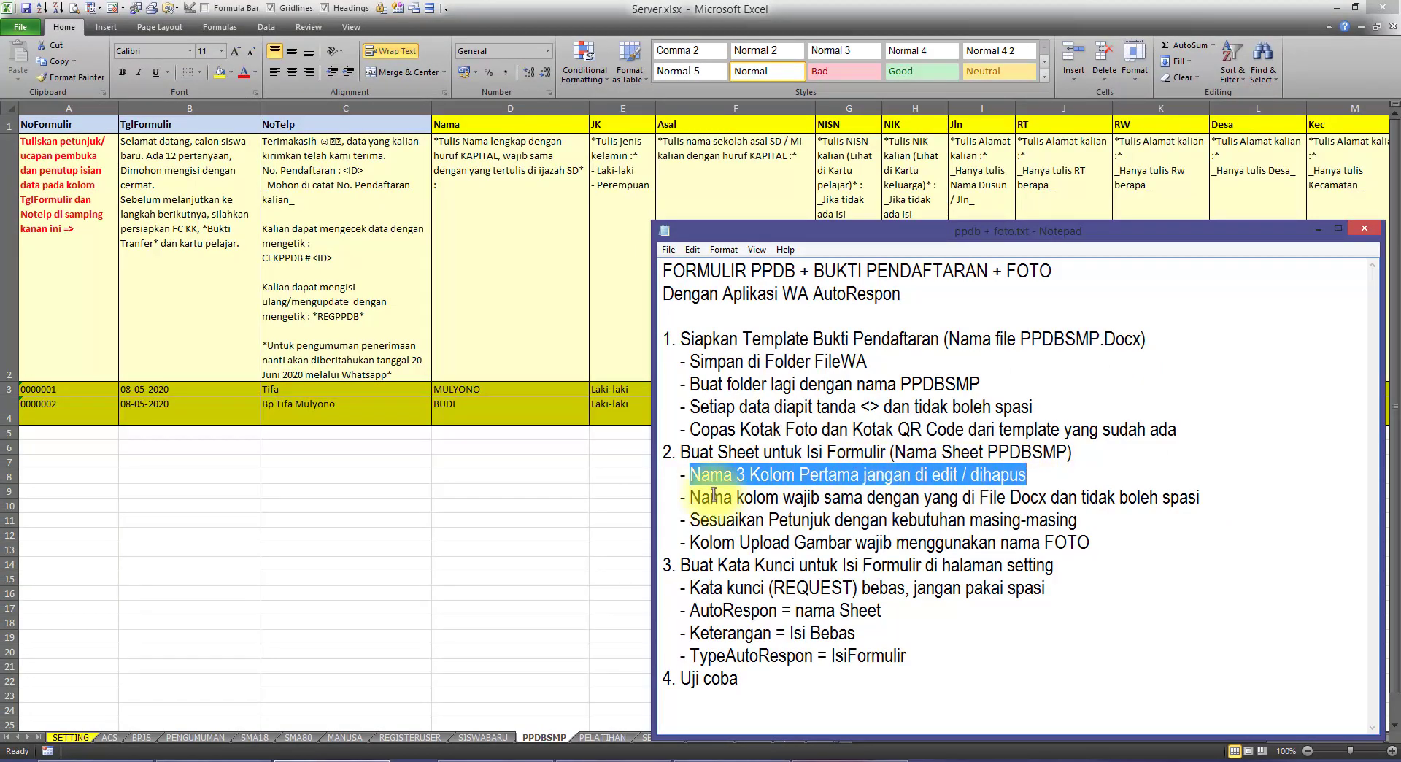
Step: Point out the first three column headers of the PPDBSMP sheet: NoFormulir, TglFormulir and NoTelp
{"action": "left_click", "coordinate": [116, 109]}
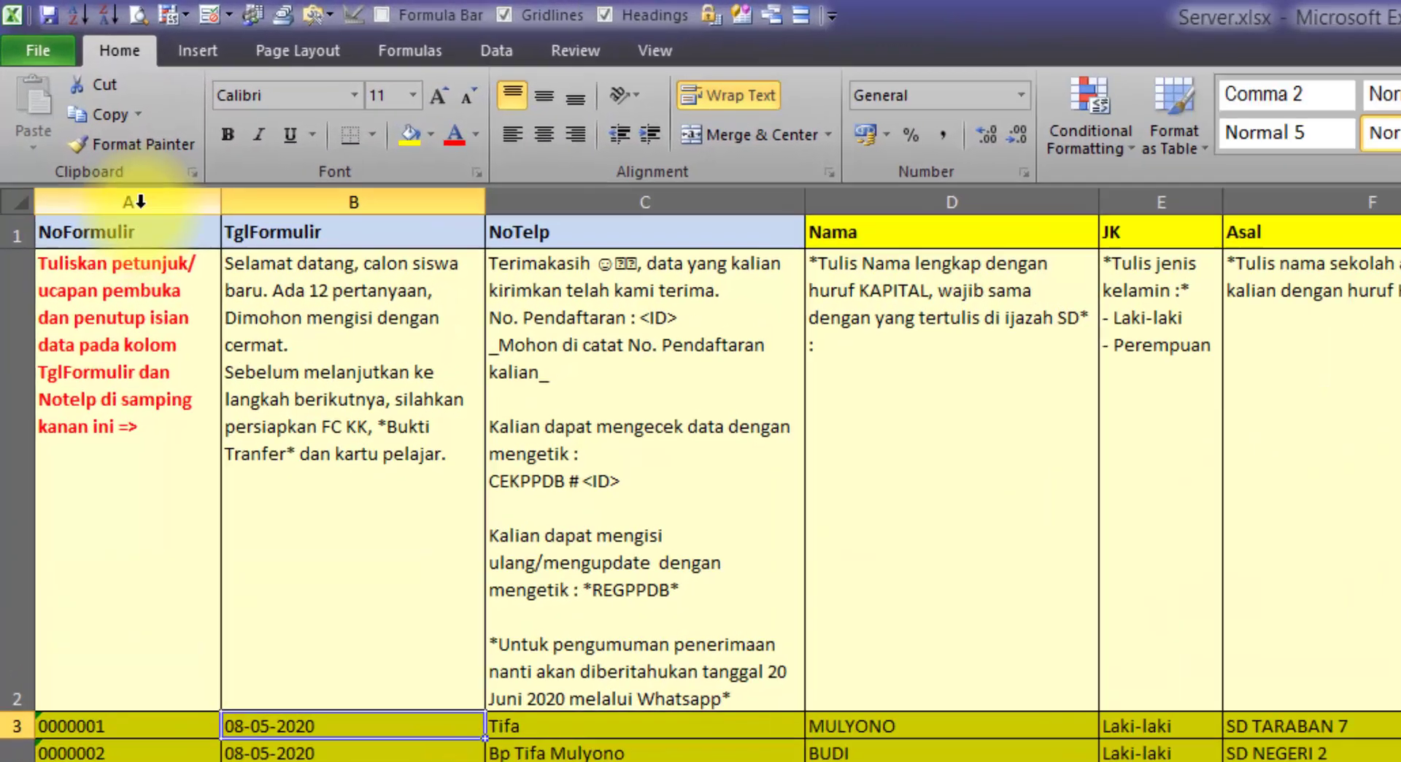
{"action": "left_click_drag", "start_coordinate": [136, 201], "coordinate": [626, 194]}
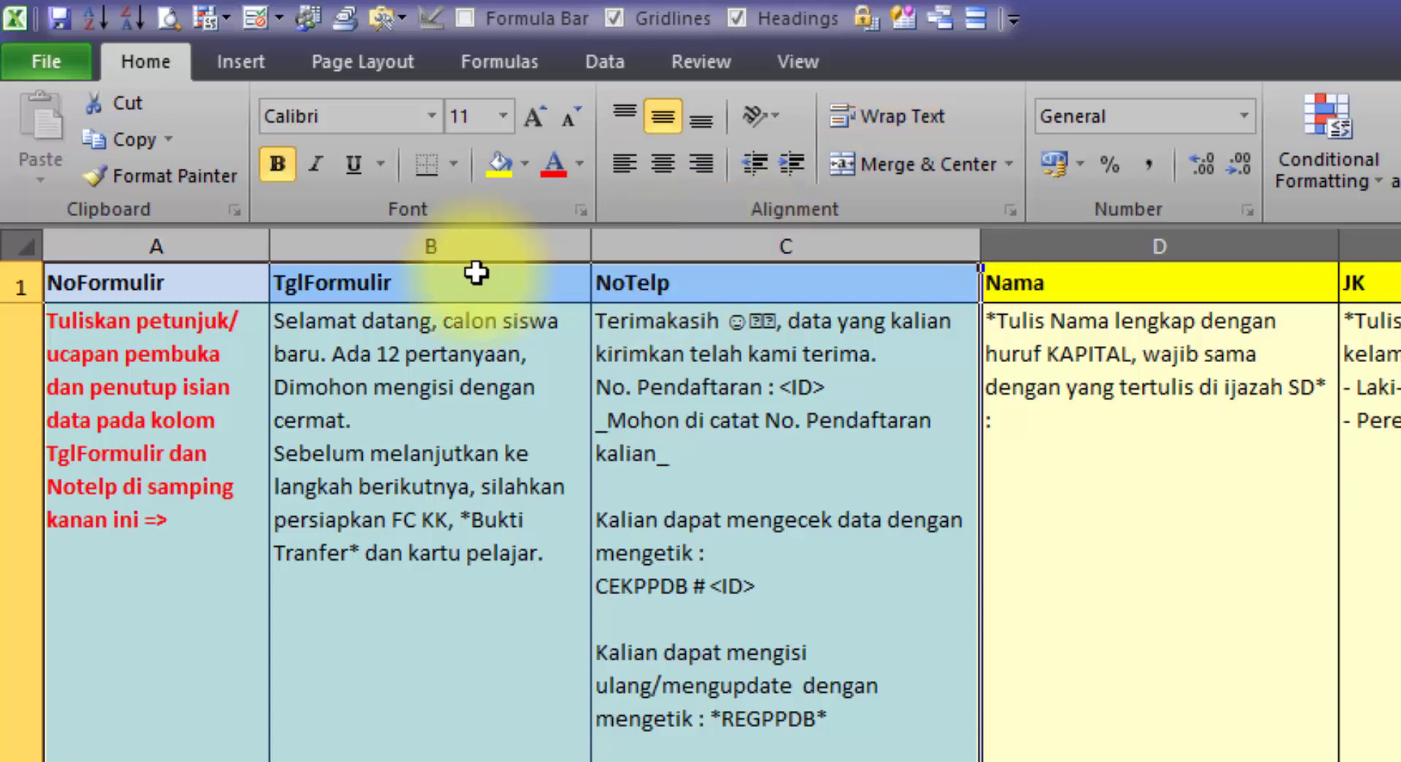
{"action": "left_click_drag", "start_coordinate": [187, 281], "coordinate": [694, 297]}
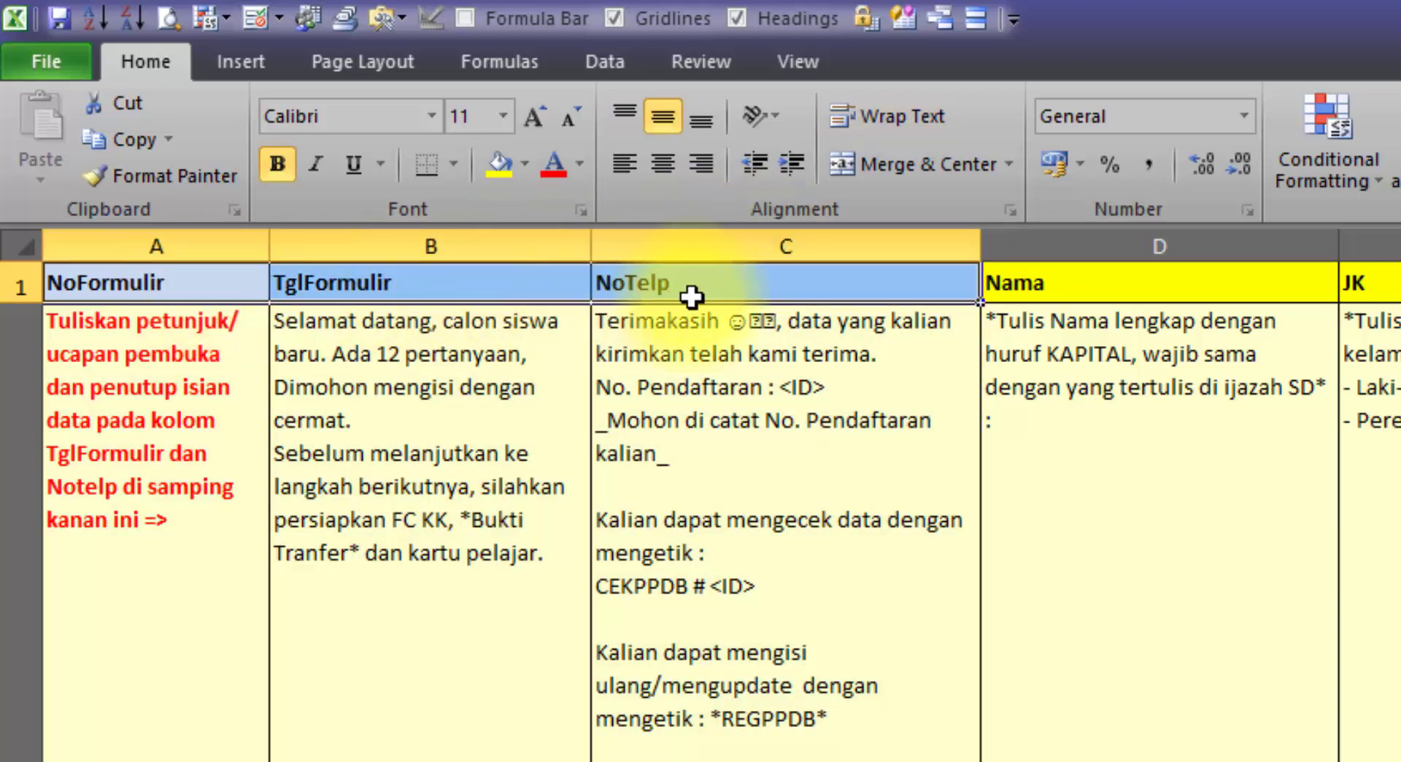
{"action": "left_click", "coordinate": [181, 289]}
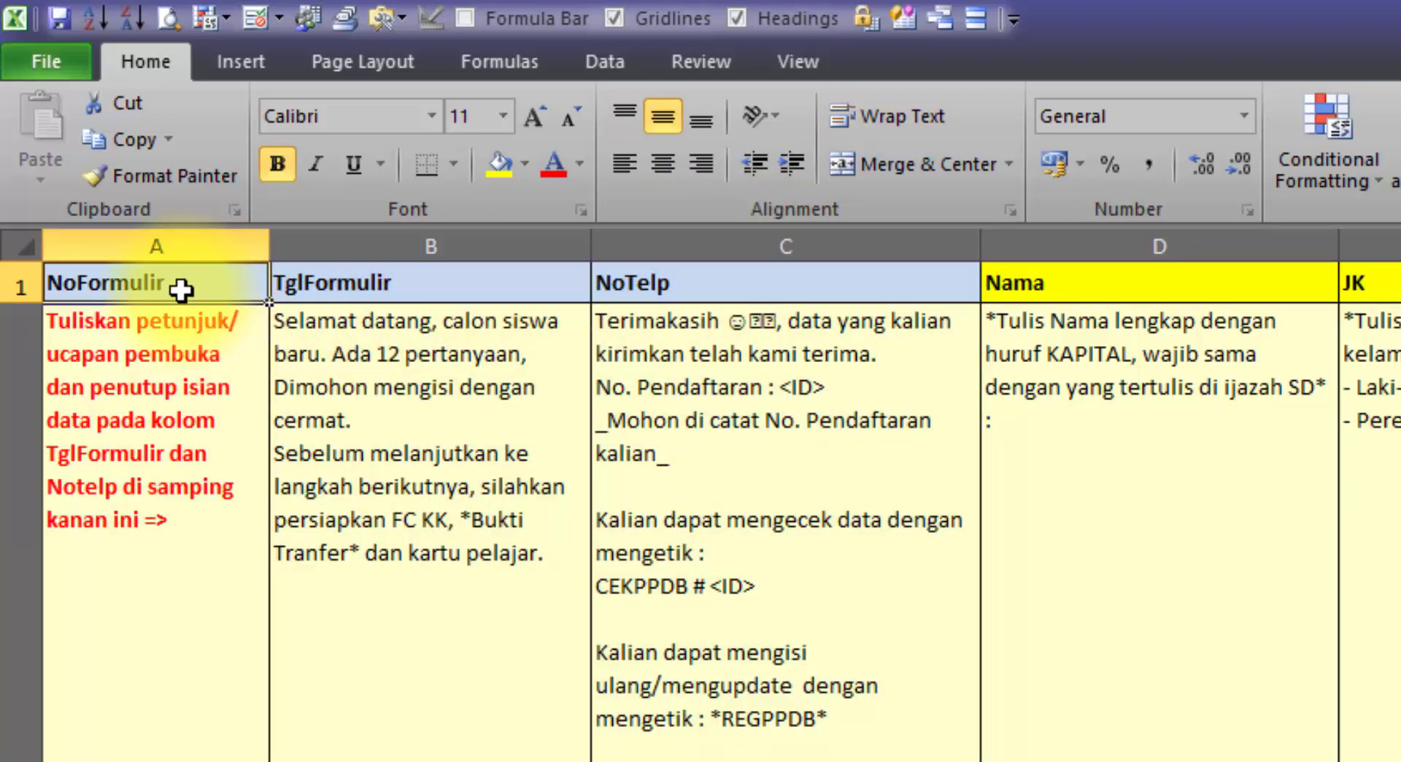
{"action": "left_click", "coordinate": [683, 283]}
{"action": "left_click", "coordinate": [225, 279]}
{"action": "left_click", "coordinate": [706, 285]}
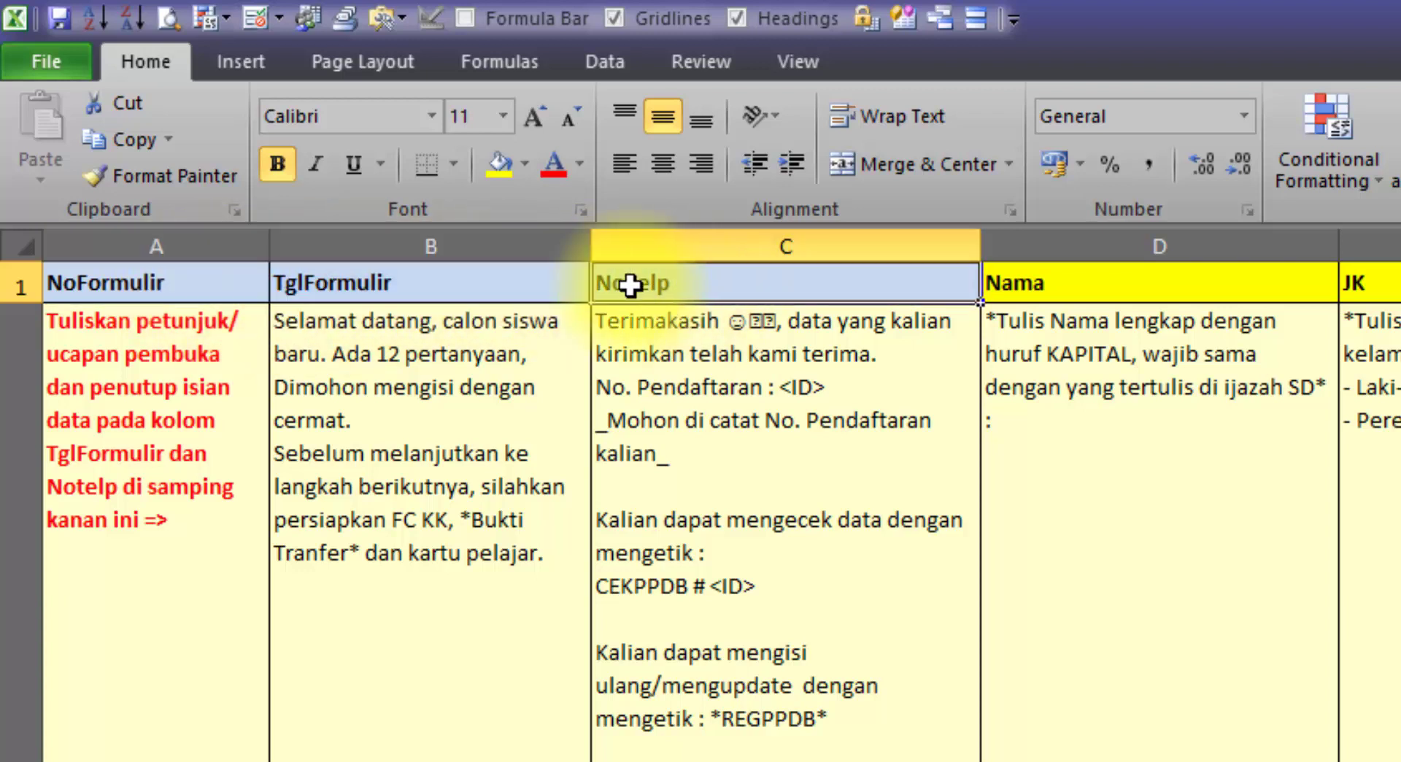
{"action": "left_click", "coordinate": [234, 287]}
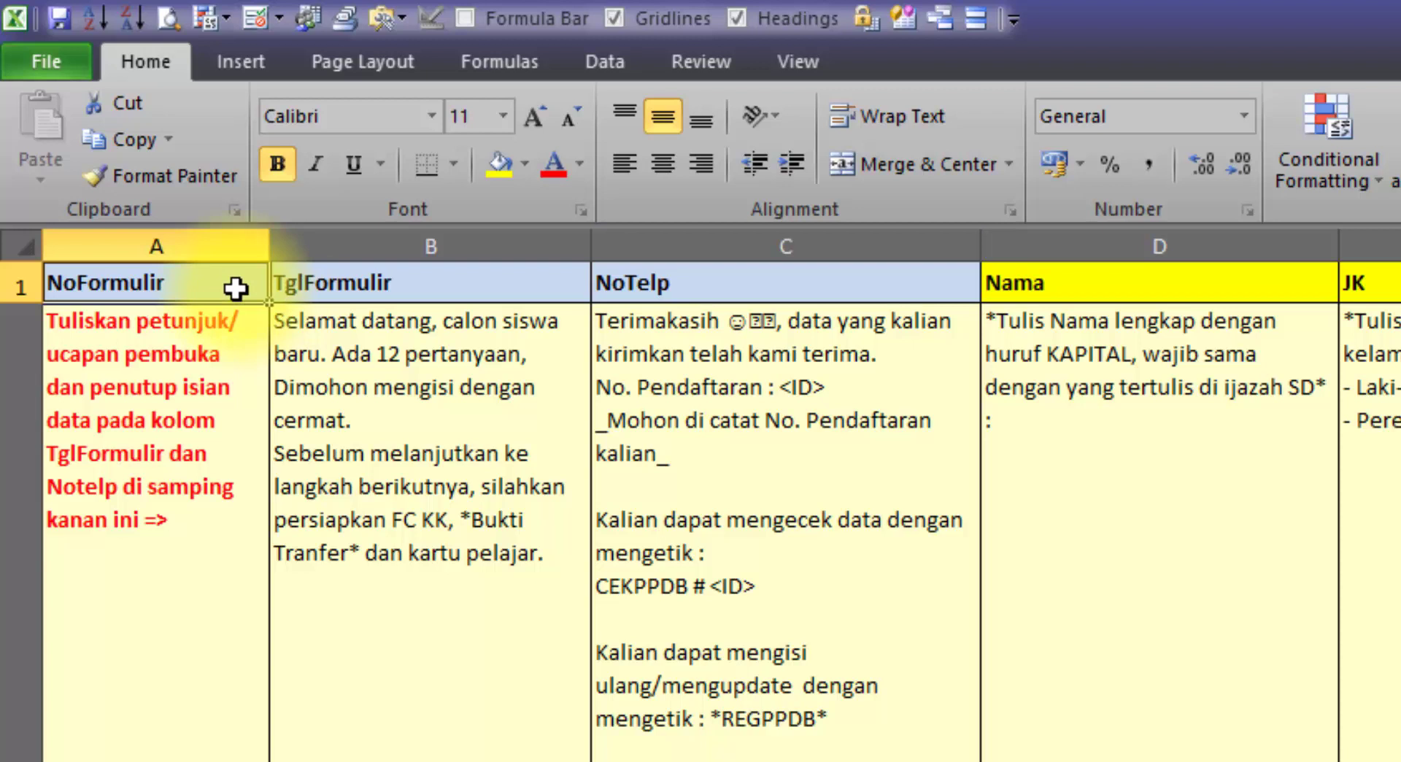
{"action": "left_click", "coordinate": [366, 288]}
{"action": "left_click", "coordinate": [640, 287]}
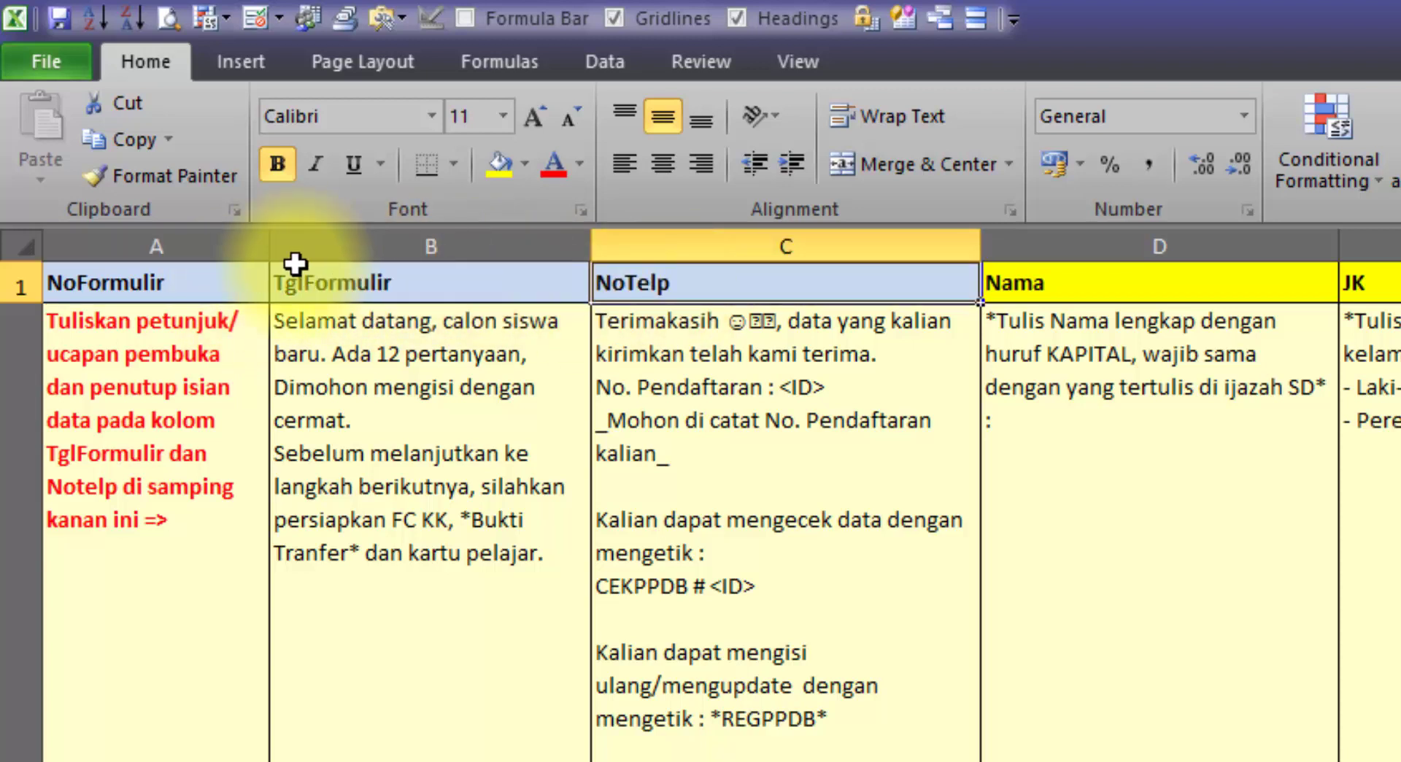
{"action": "left_click_drag", "start_coordinate": [80, 283], "coordinate": [511, 286]}
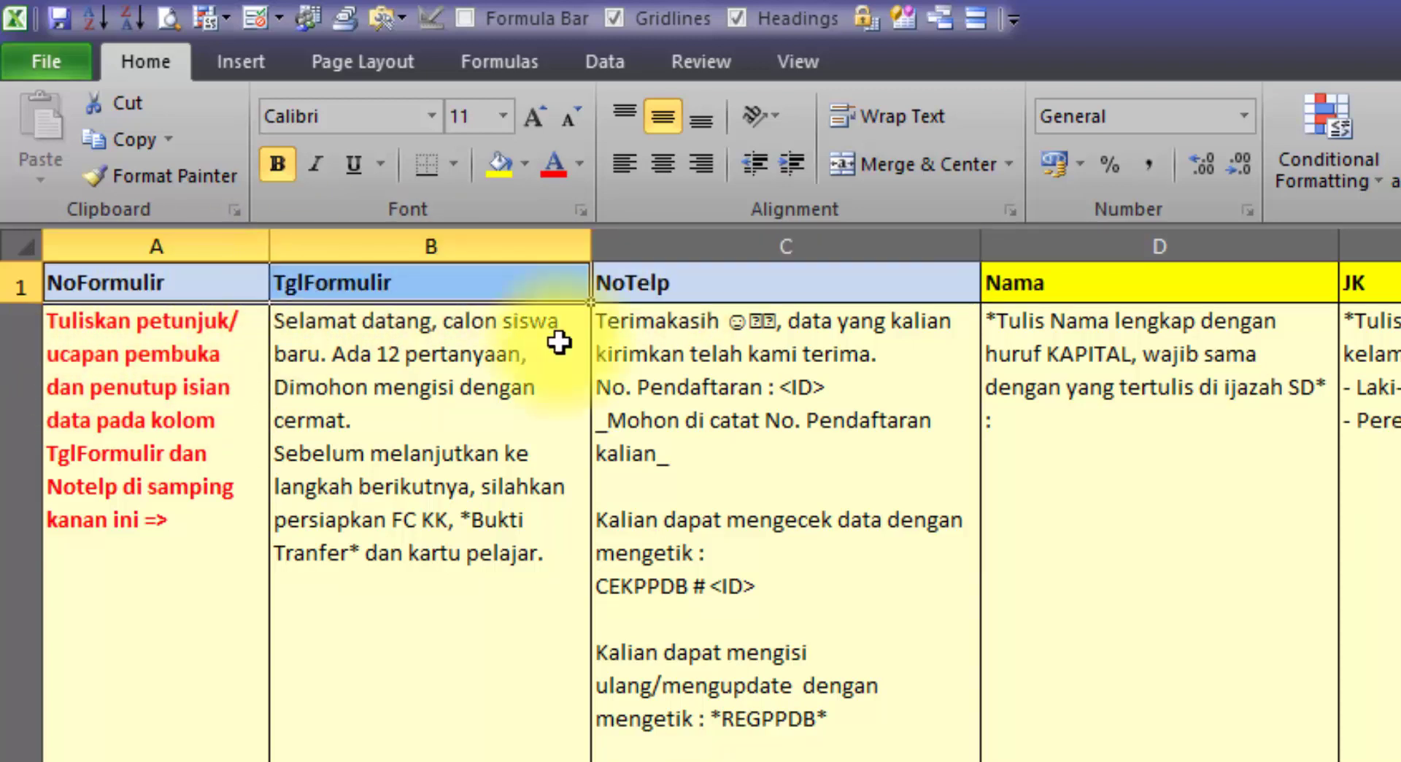
{"action": "mouse_move", "coordinate": [559, 341]}
{"action": "left_mouse_down"}
{"action": "mouse_move", "coordinate": [729, 475]}
{"action": "mouse_move", "coordinate": [701, 525]}
{"action": "mouse_move", "coordinate": [638, 365]}
{"action": "left_mouse_up"}
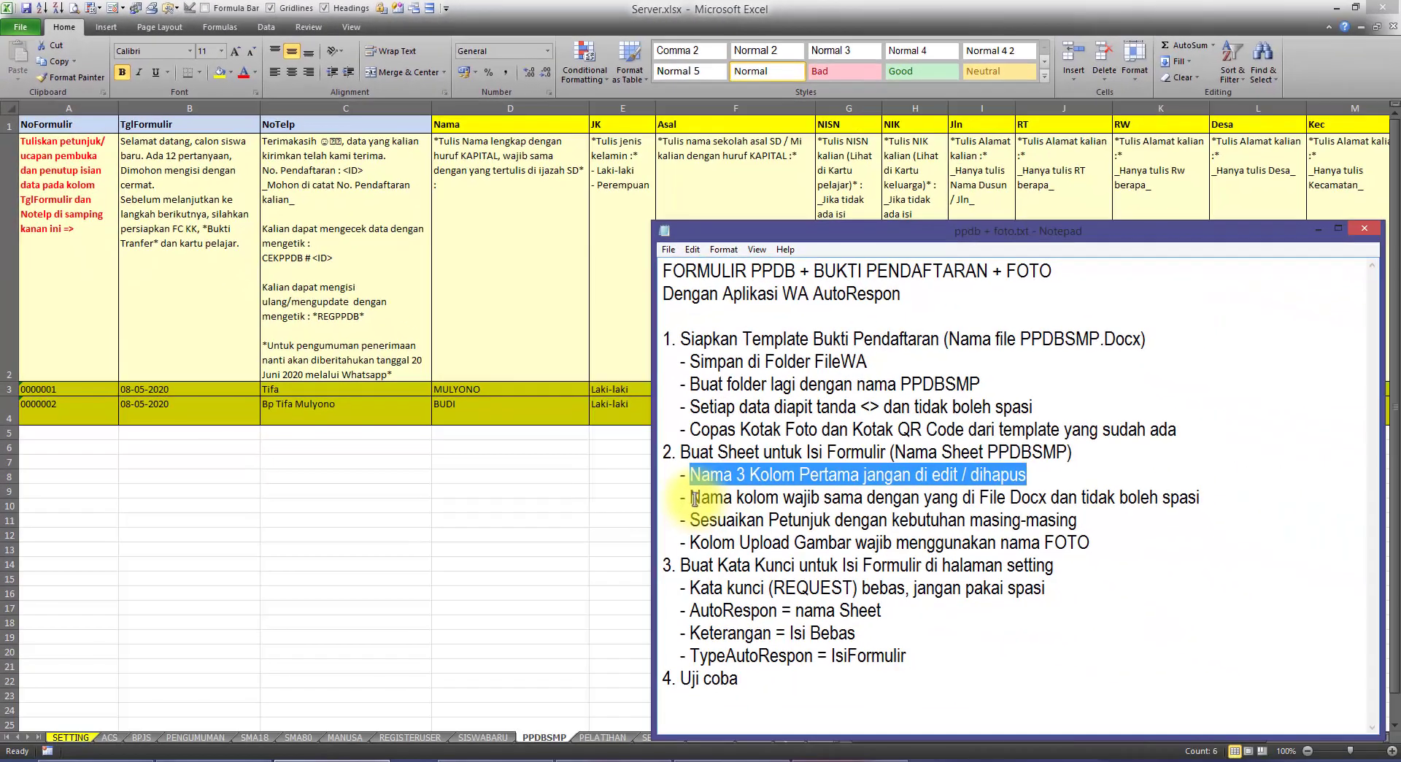
Step: Mark the notes line on column names matching the Docx file and point out the Nama header of the PPDBSMP sheet
{"action": "left_click_drag", "start_coordinate": [695, 498], "coordinate": [1059, 497]}
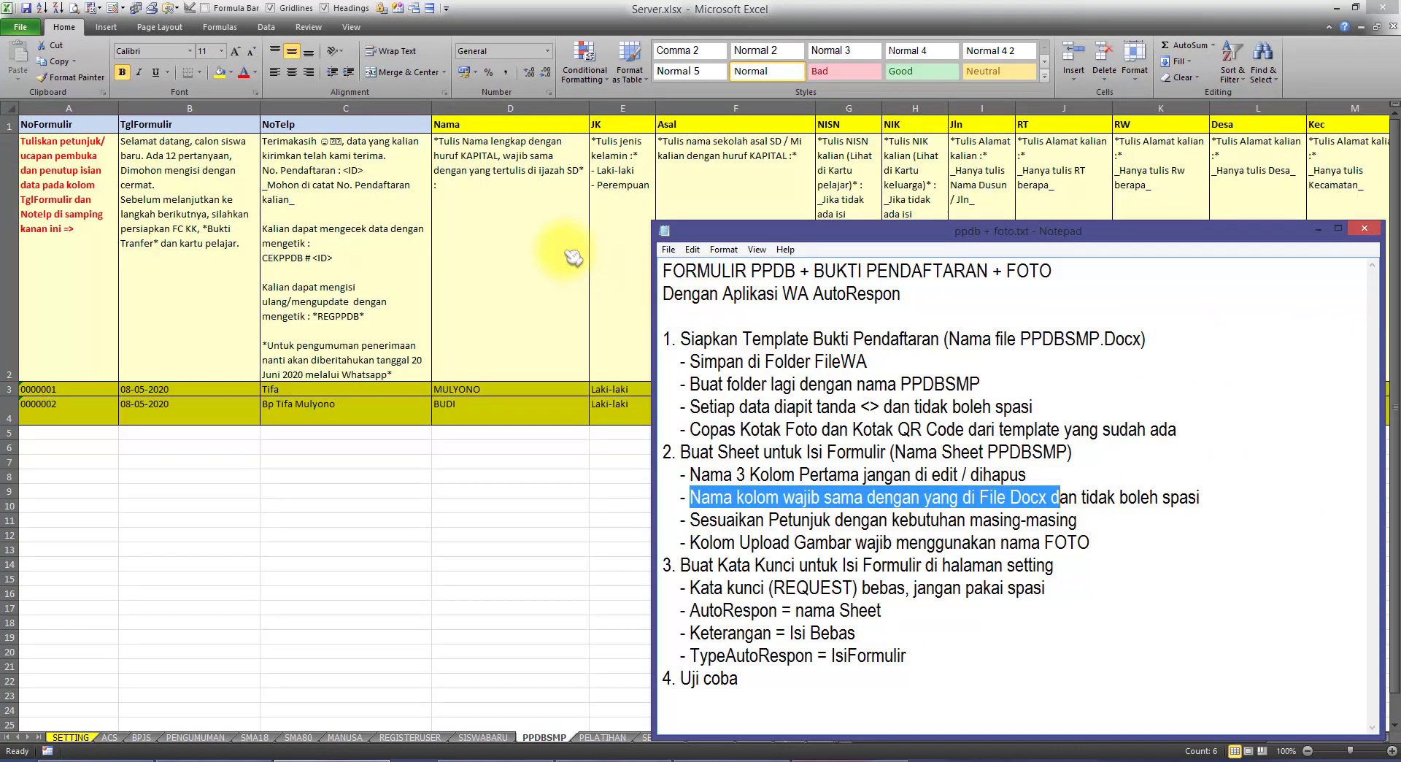
{"action": "left_click", "coordinate": [543, 241]}
{"action": "left_click", "coordinate": [482, 125]}
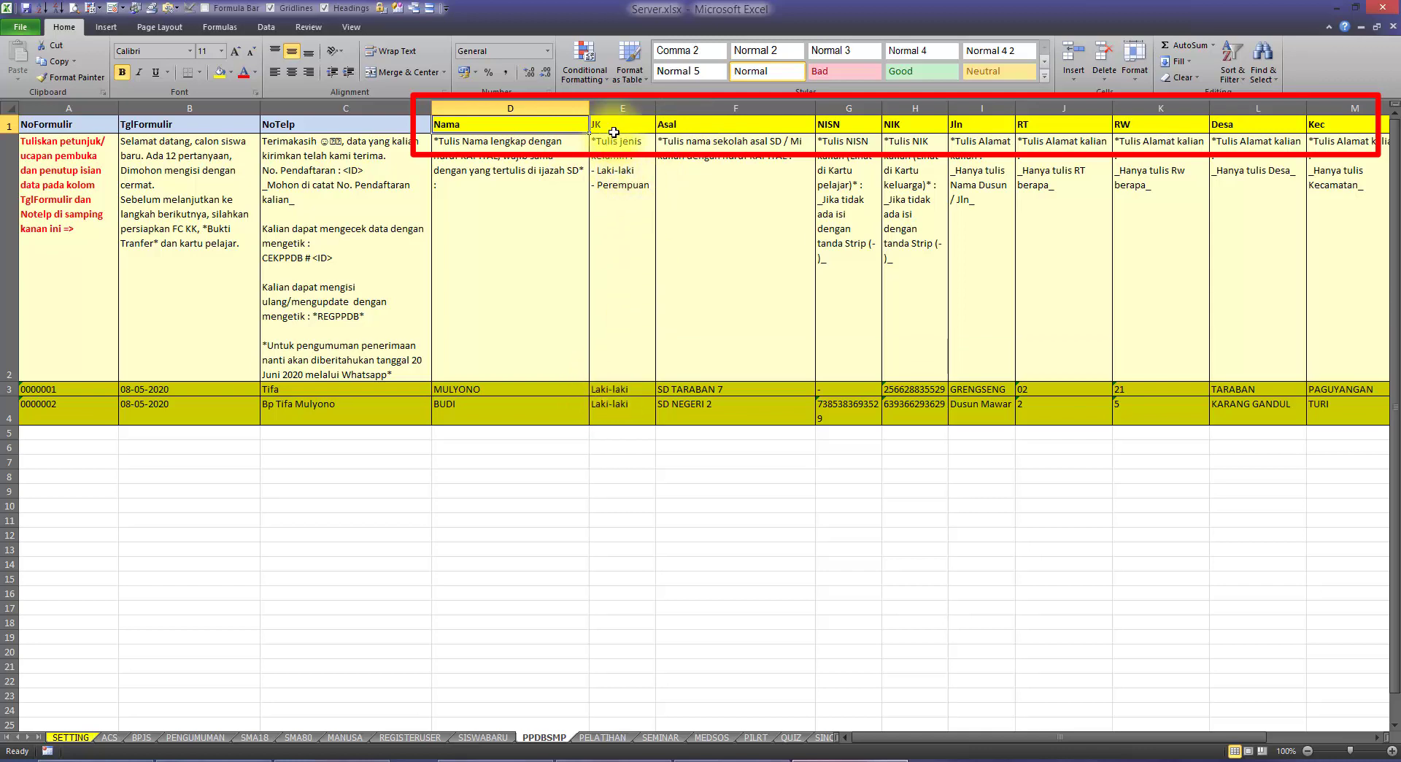
Step: Open PPDBSMP.docx from the FileWA folder in Word and show it beside the column headers of the PPDBSMP sheet
{"action": "left_click", "coordinate": [157, 755]}
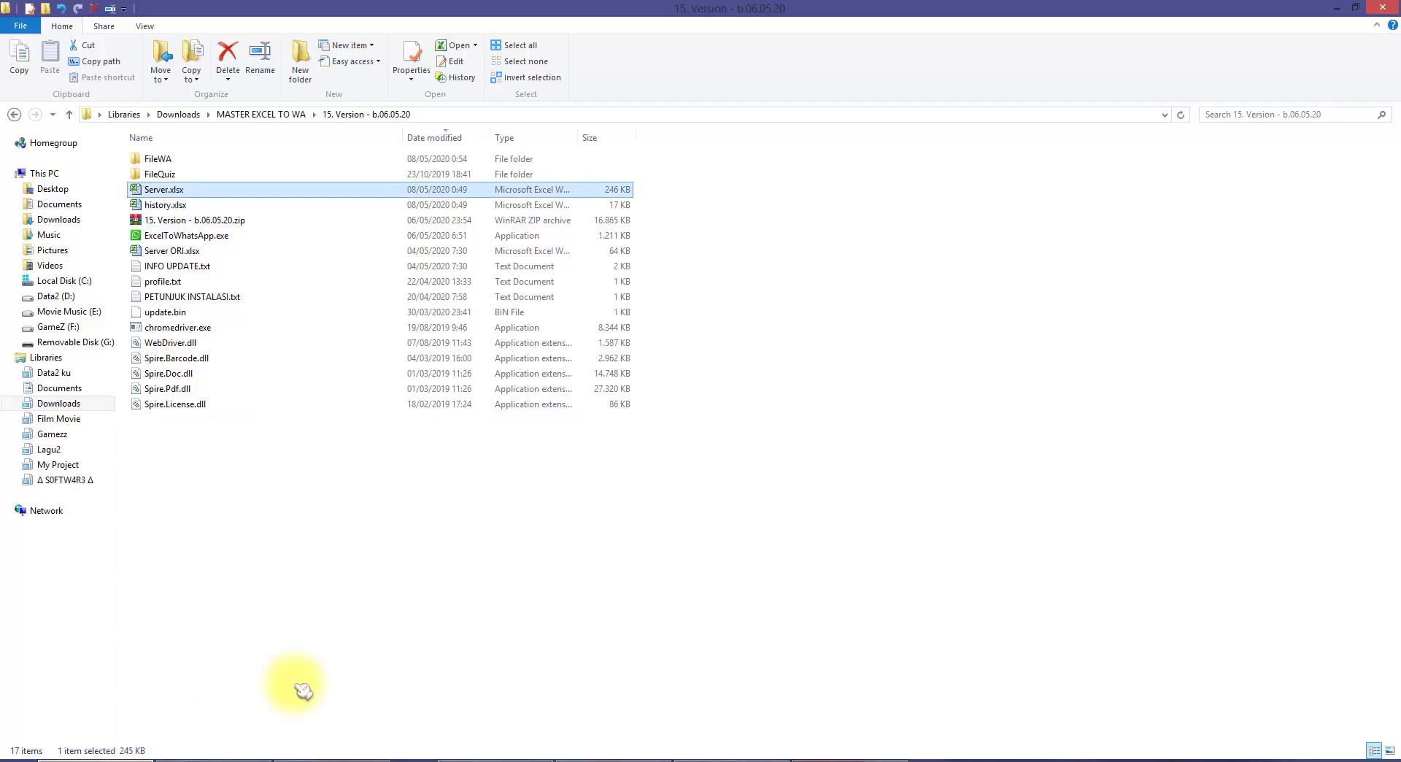
{"action": "double_click", "coordinate": [156, 159]}
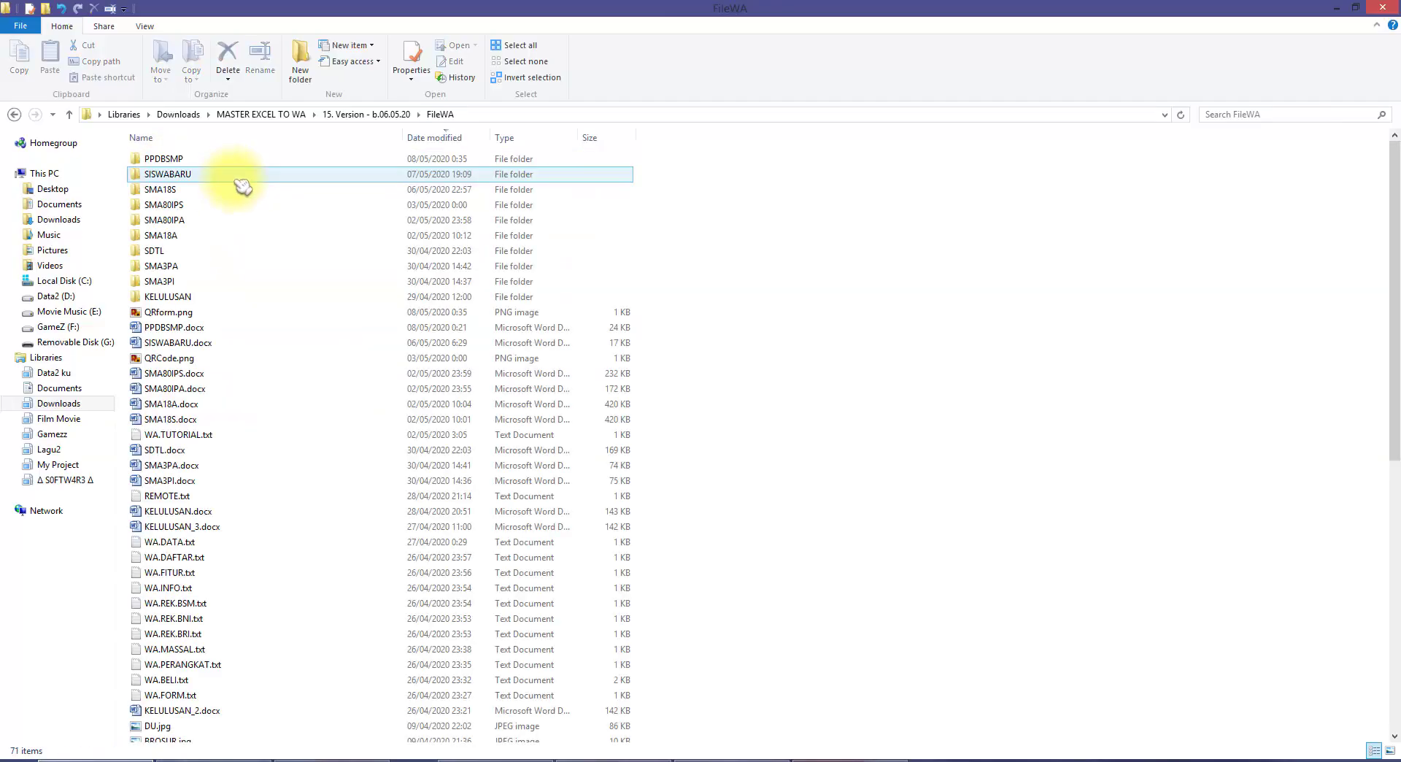
{"action": "left_click", "coordinate": [203, 330]}
{"action": "double_click", "coordinate": [205, 333]}
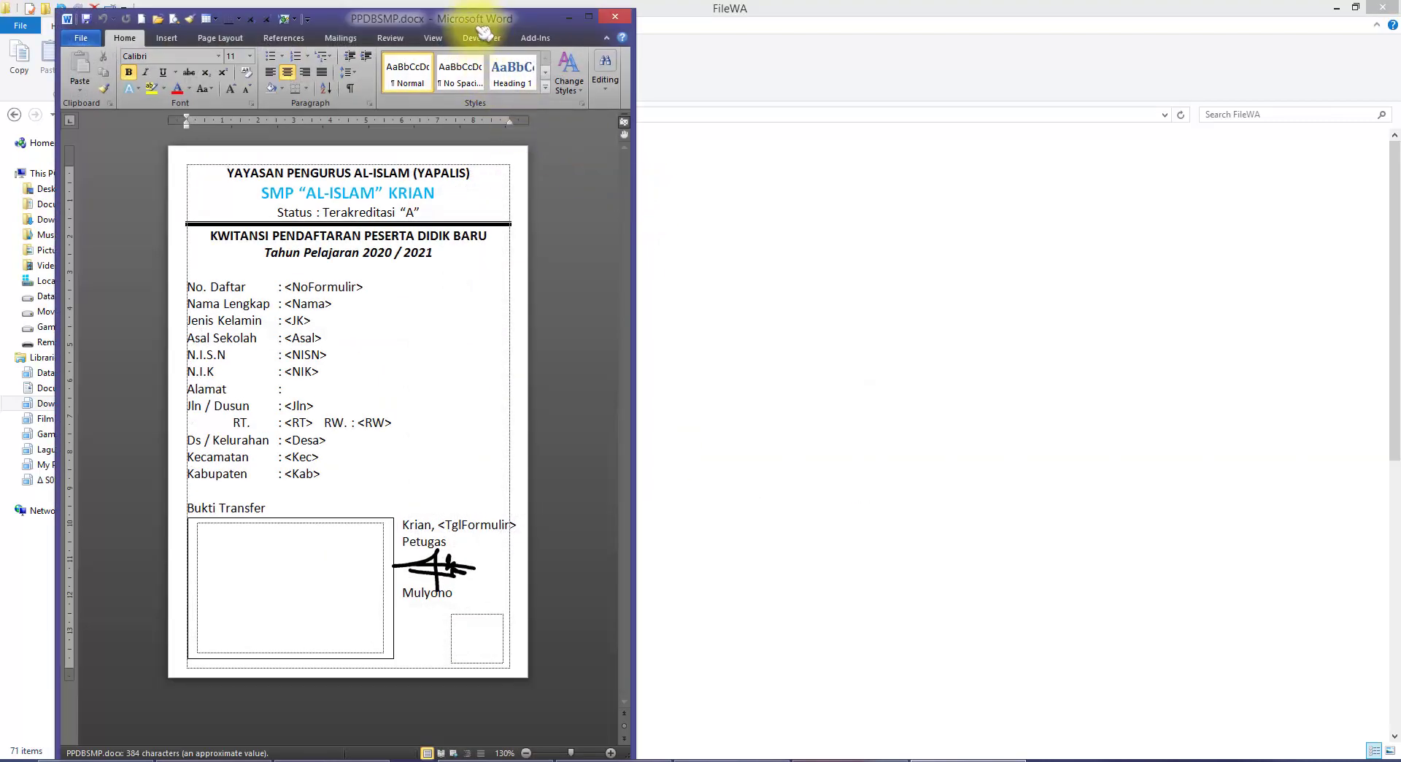
{"action": "left_click_drag", "start_coordinate": [544, 18], "coordinate": [1223, 172]}
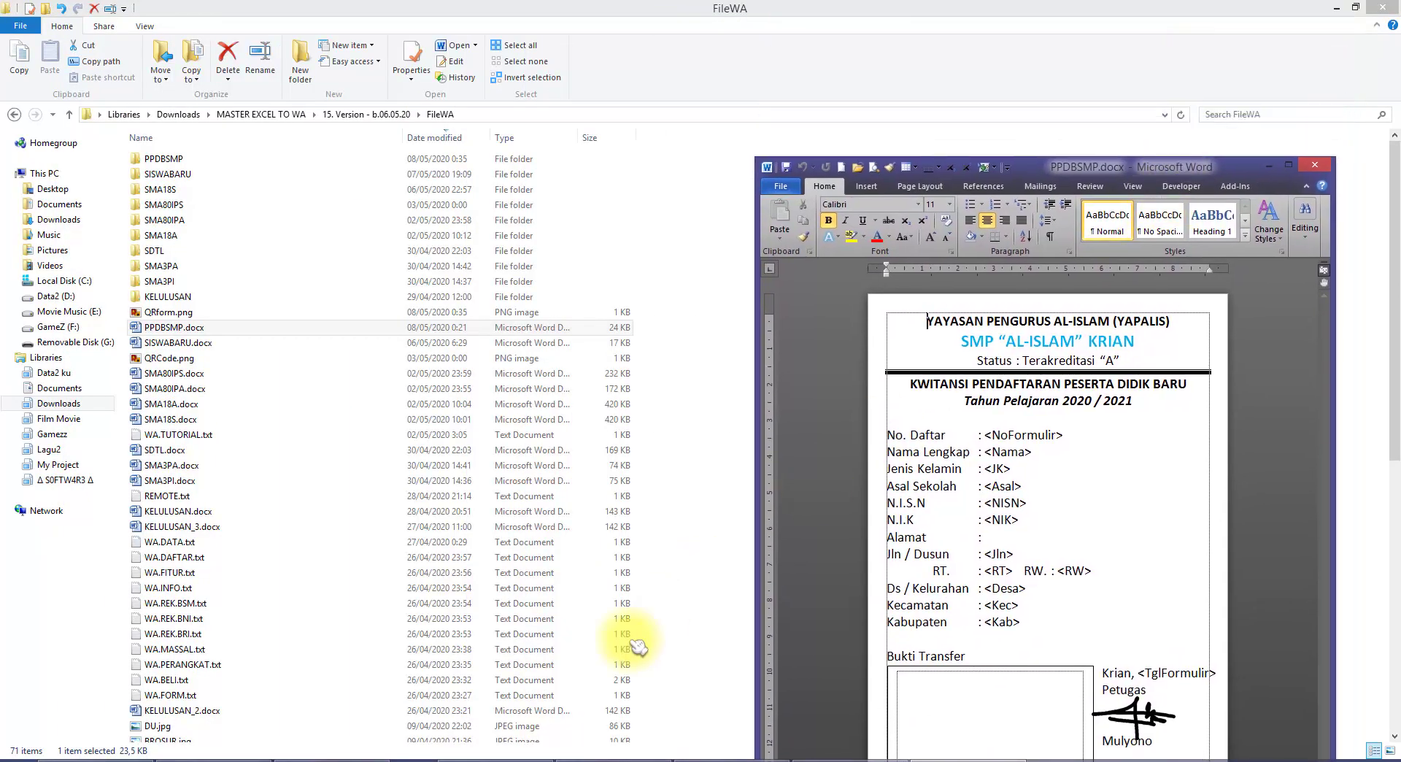
{"action": "left_click", "coordinate": [787, 758]}
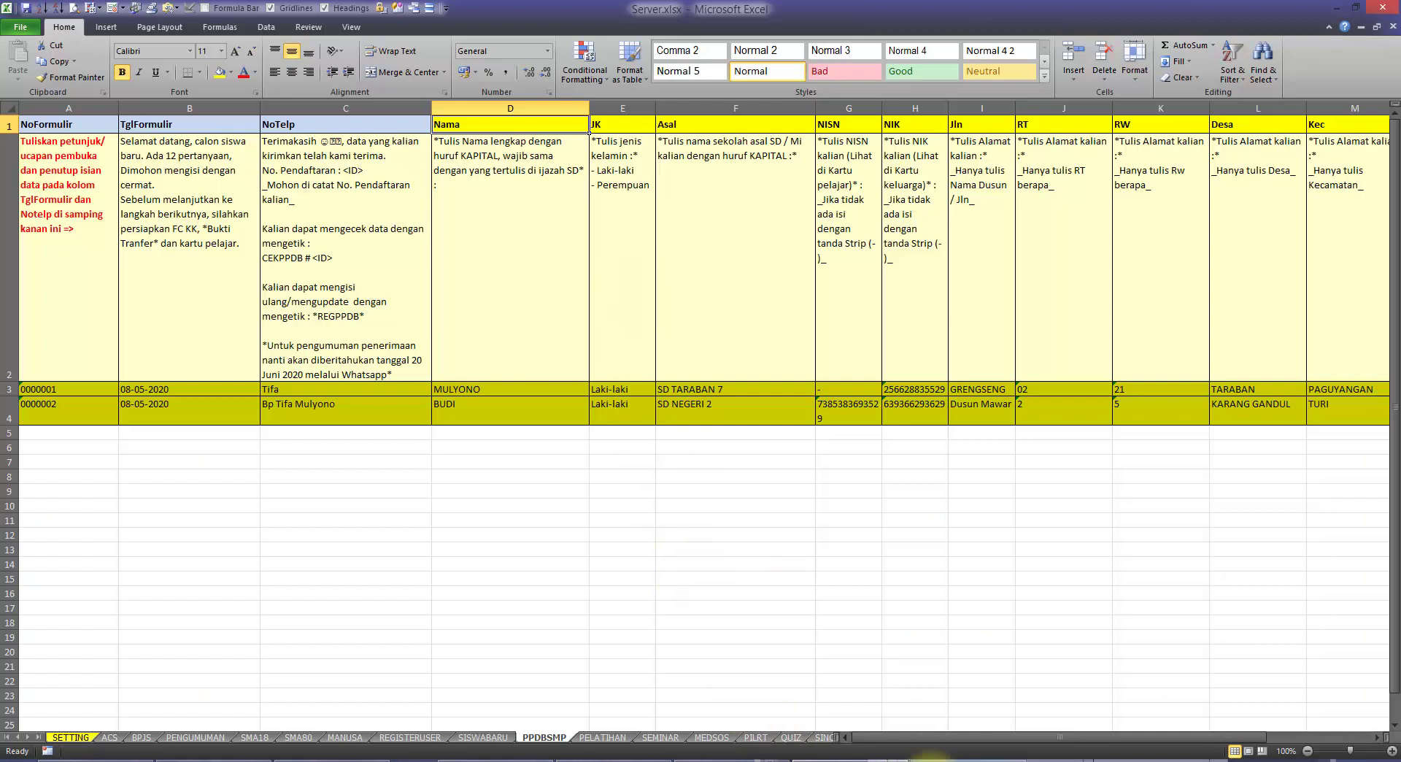
{"action": "key", "text": "alt+Tab"}
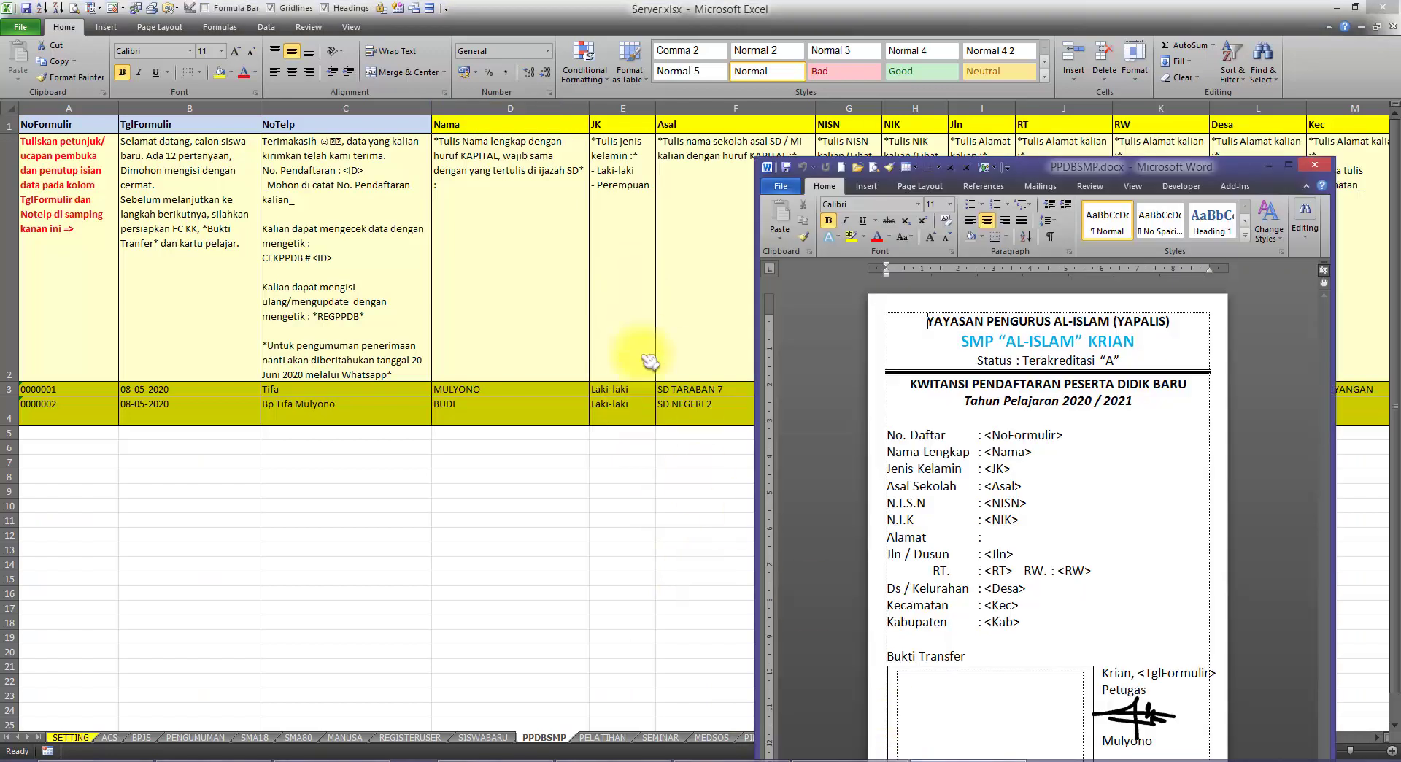
Step: Compare the template placeholders from <NoFormulir> to <Kec> with the sheet's column headers, and close PPDBSMP.docx
{"action": "double_click", "coordinate": [1008, 435]}
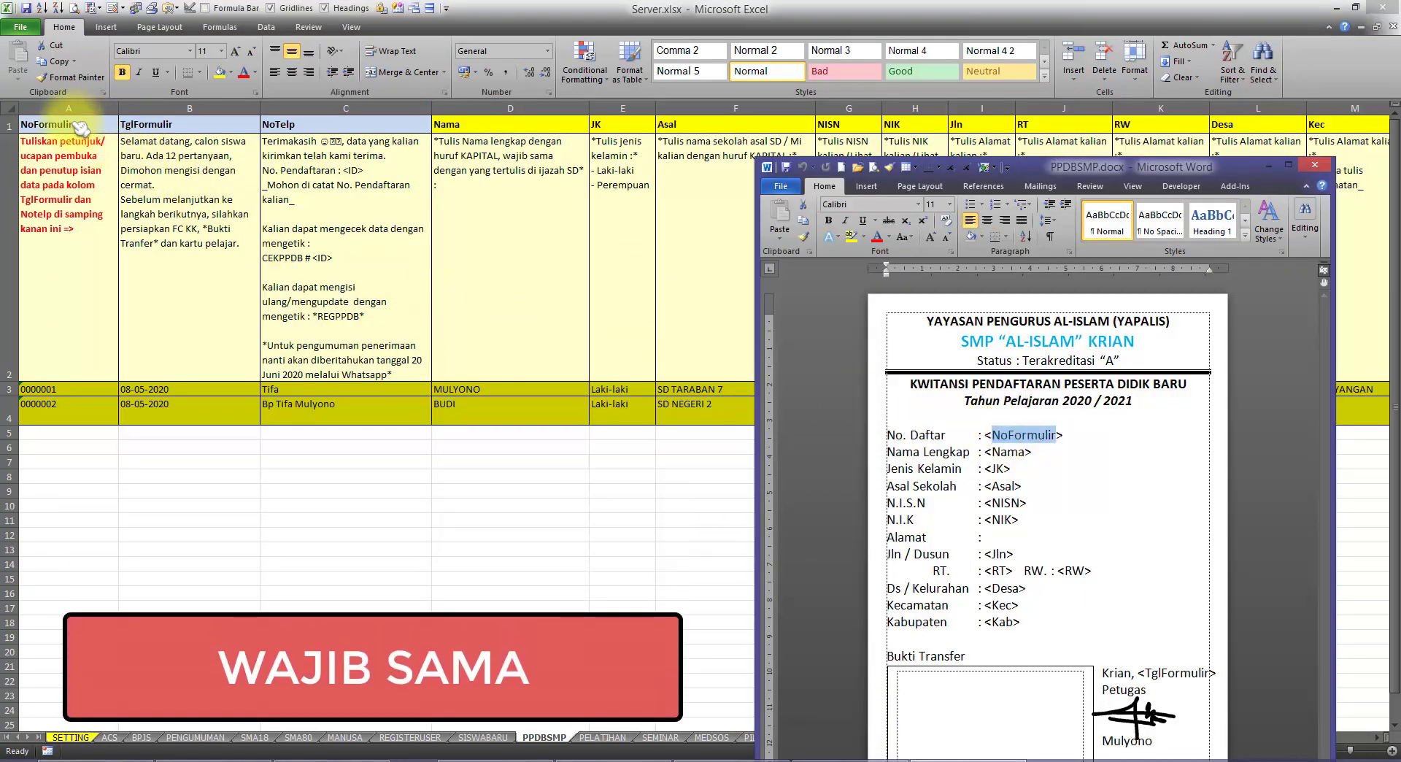
{"action": "double_click", "coordinate": [1004, 453]}
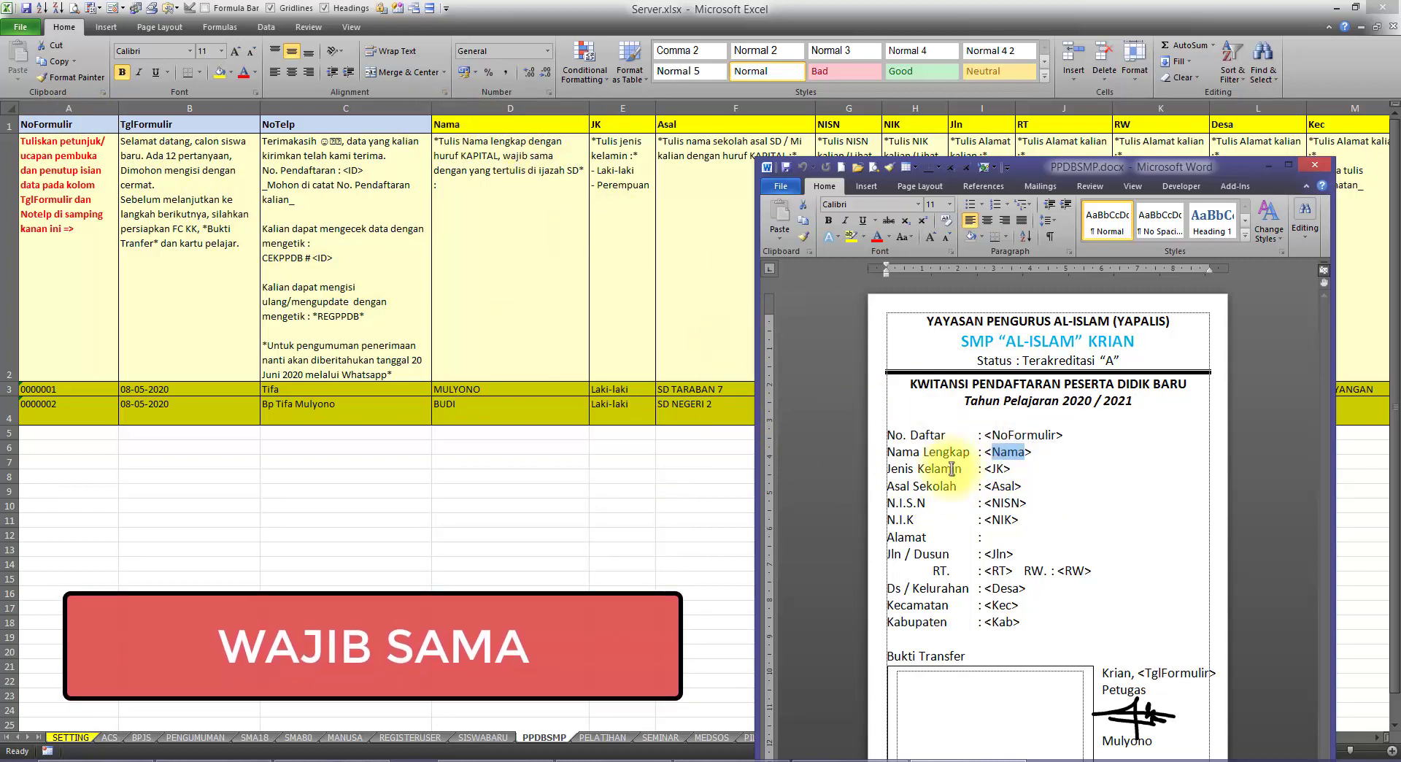
{"action": "double_click", "coordinate": [999, 468]}
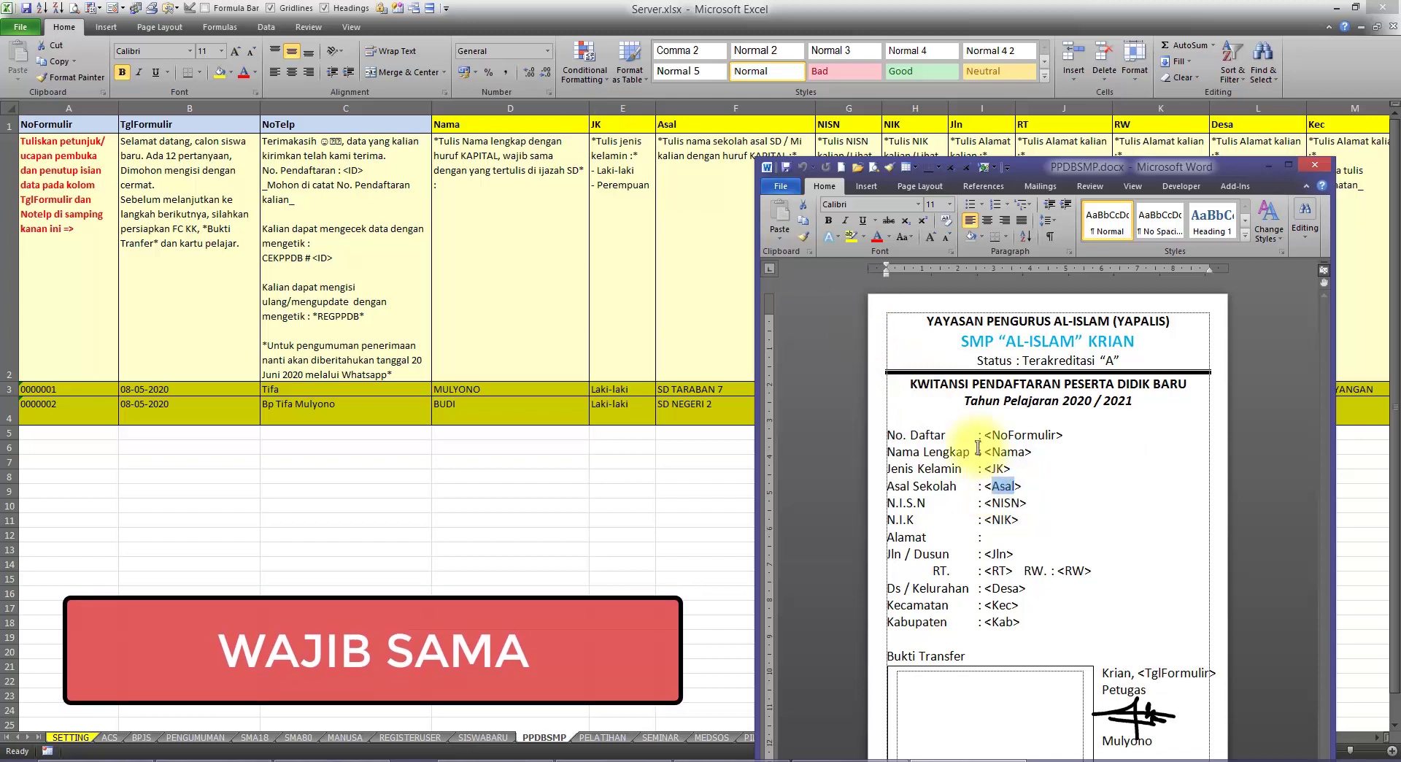
{"action": "double_click", "coordinate": [1006, 503]}
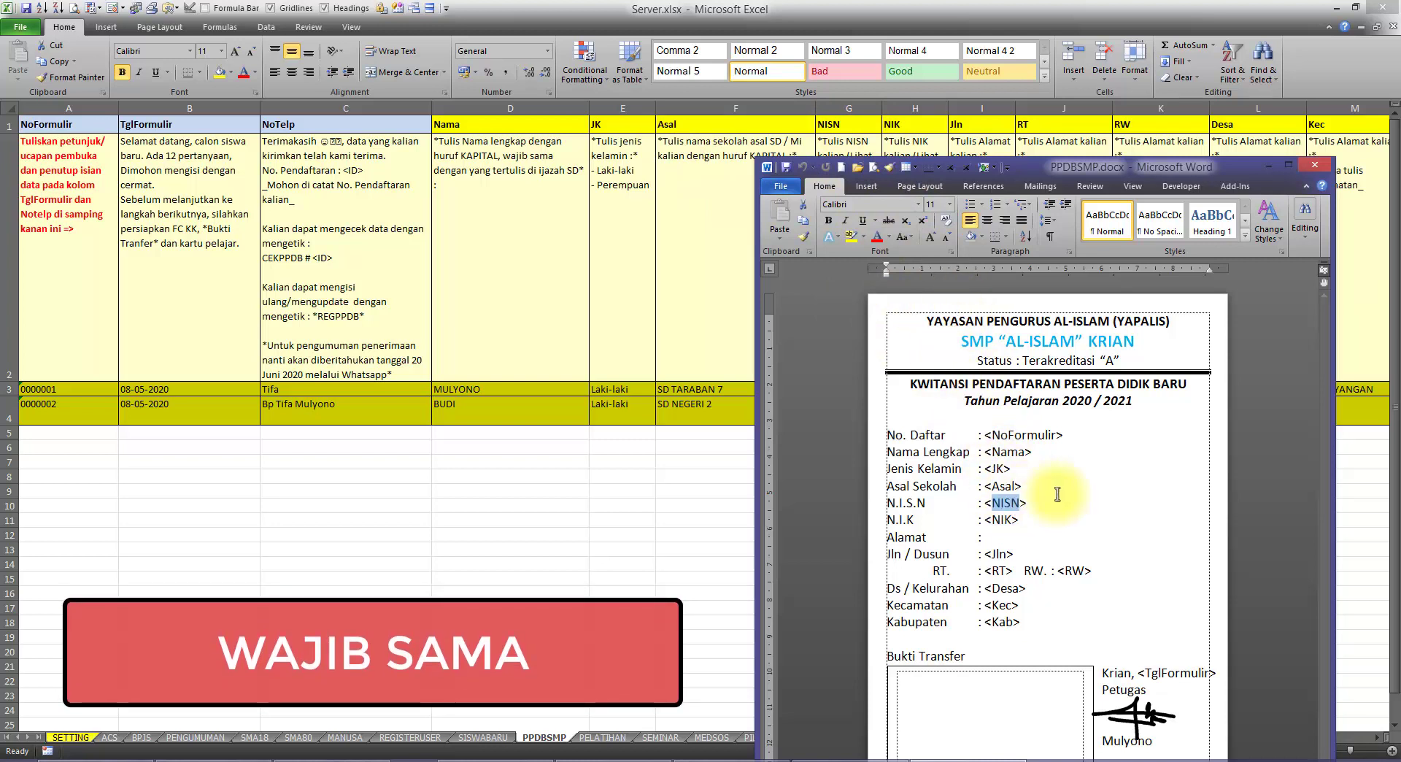
{"action": "left_click_drag", "start_coordinate": [989, 434], "coordinate": [1043, 616]}
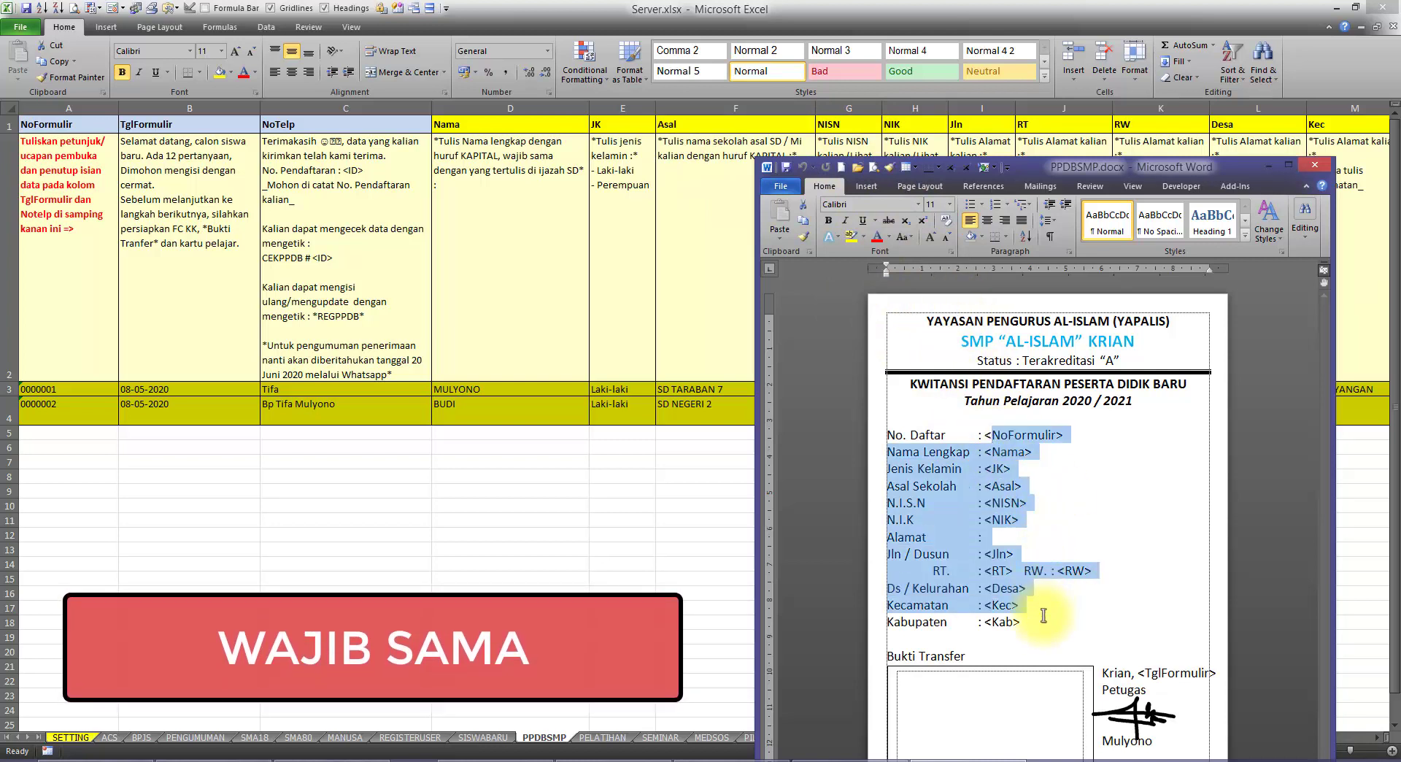
{"action": "left_click", "coordinate": [1029, 503]}
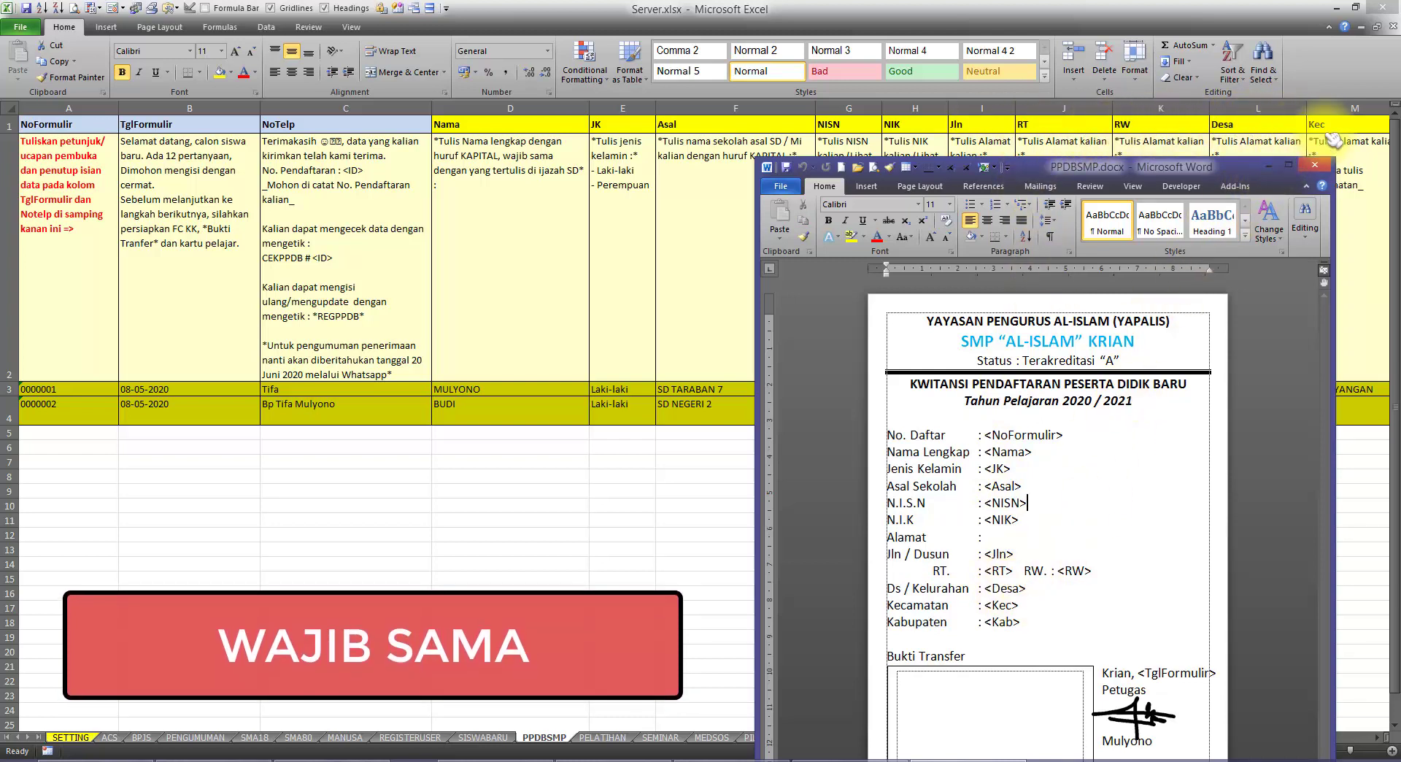
{"action": "left_click", "coordinate": [1019, 605]}
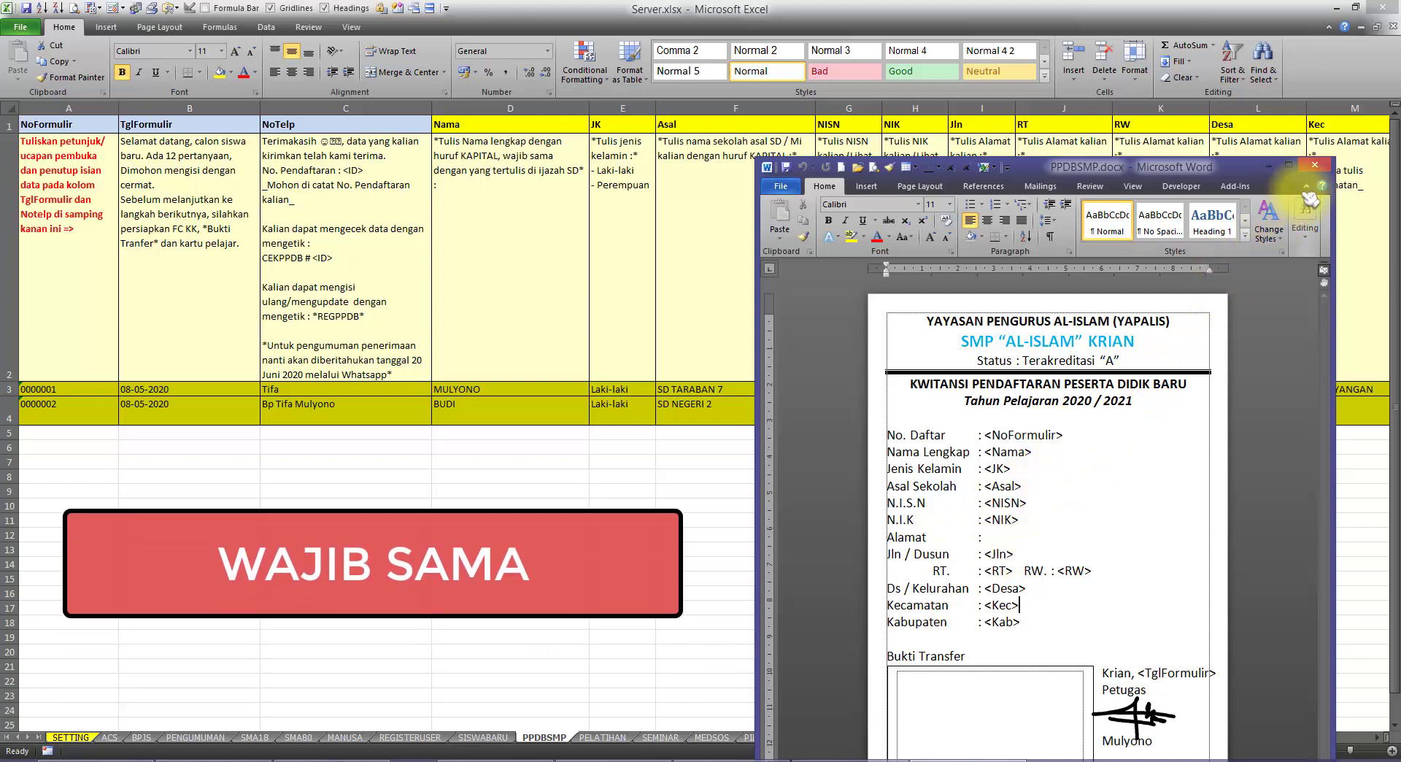
{"action": "left_click_drag", "start_coordinate": [978, 435], "coordinate": [1052, 622]}
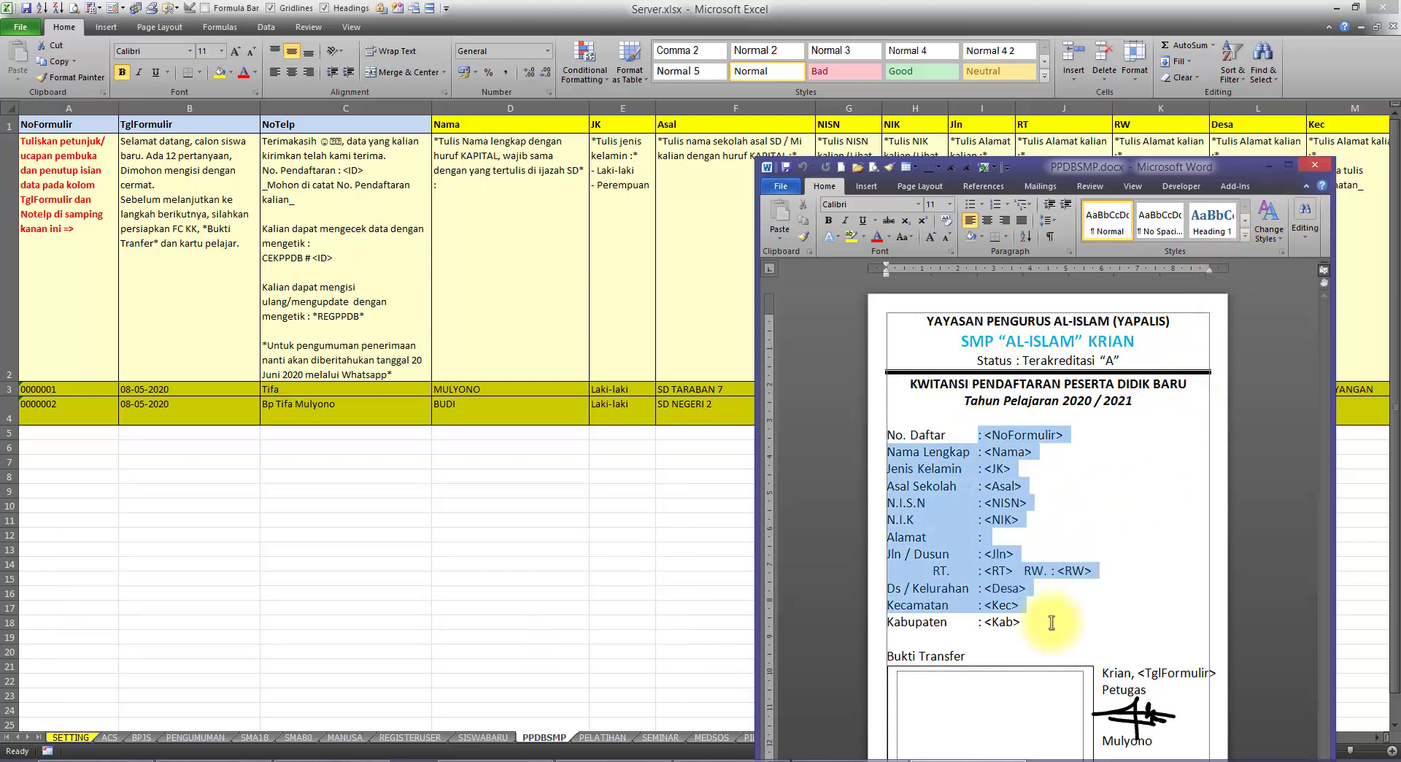
{"action": "left_click", "coordinate": [1326, 170]}
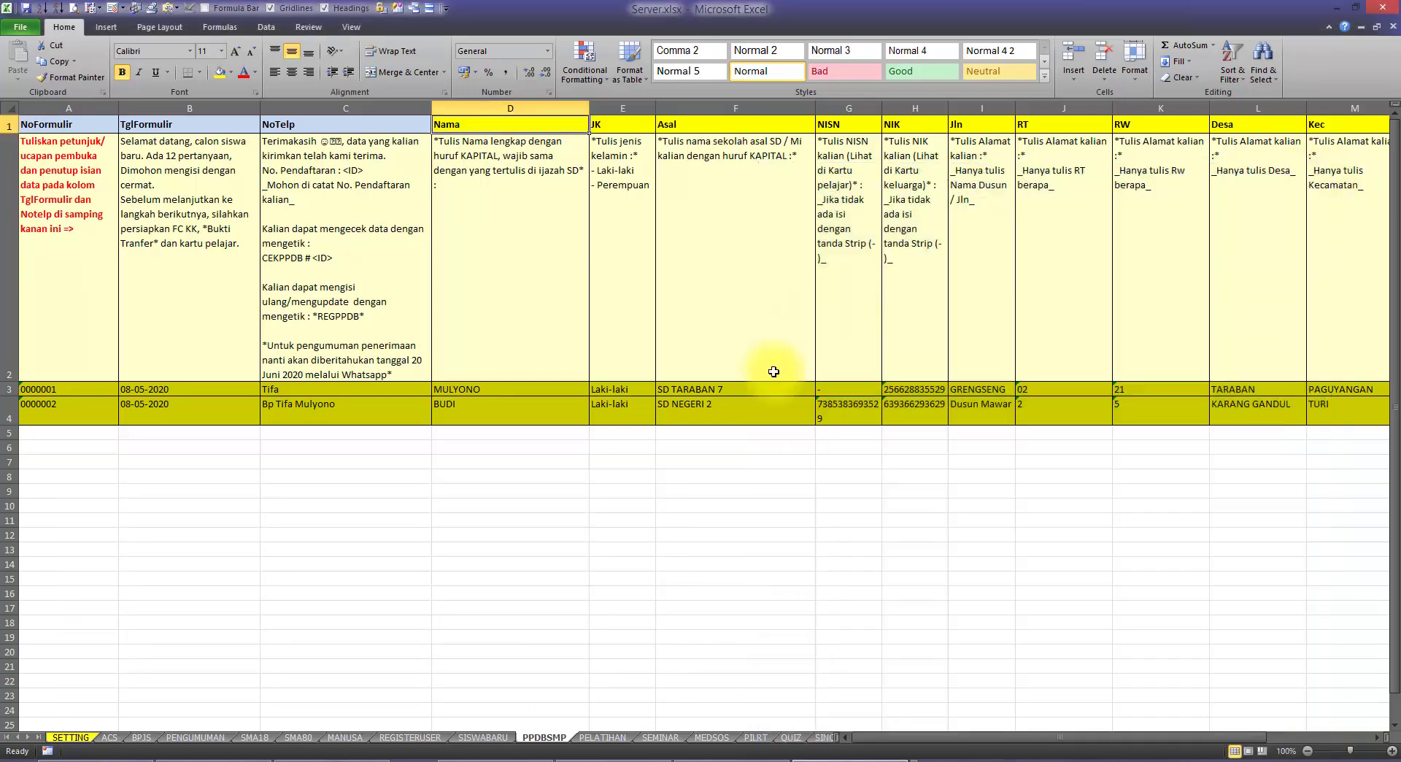
Step: Mark the notes line on adapting the instructions to one's own needs and return to the PPDBSMP sheet
{"action": "left_click", "coordinate": [321, 757]}
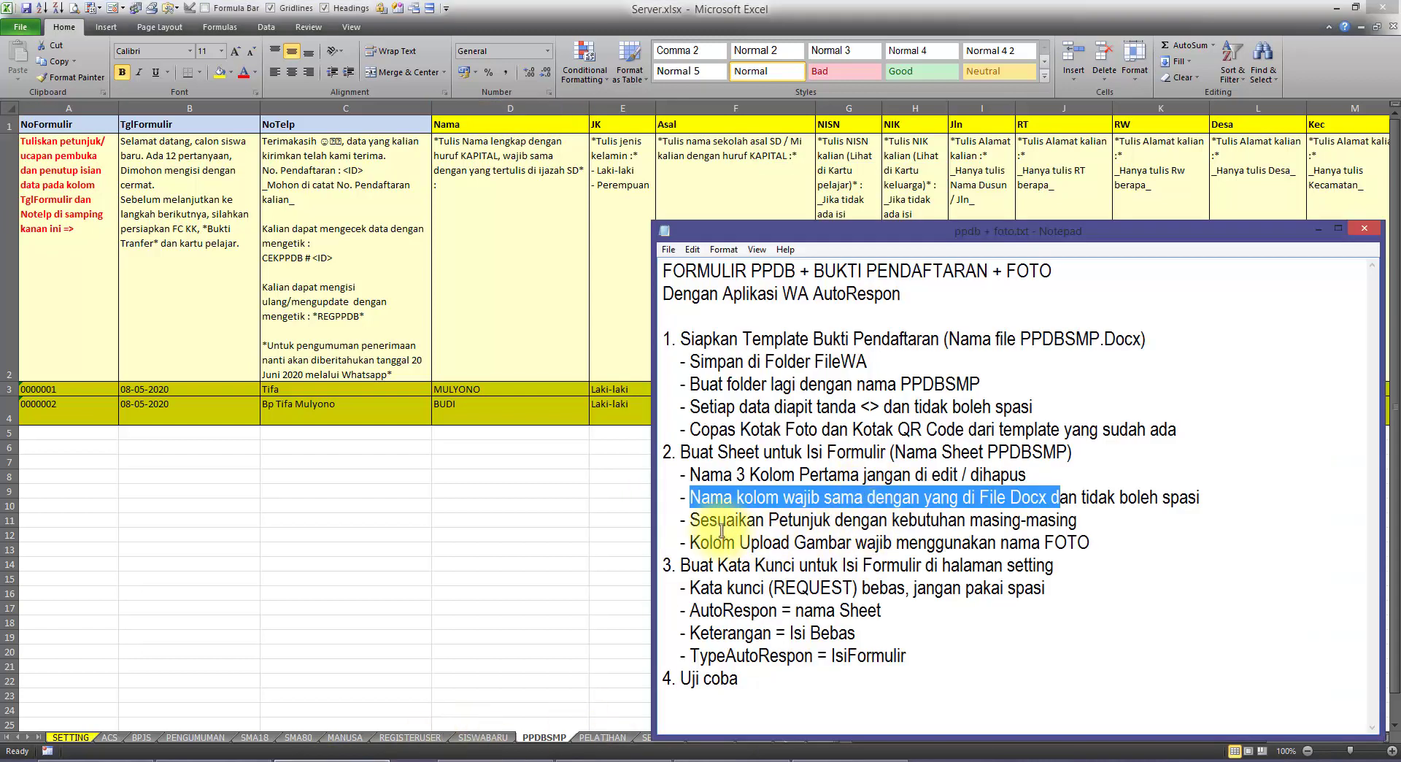
{"action": "left_click_drag", "start_coordinate": [691, 519], "coordinate": [1074, 524]}
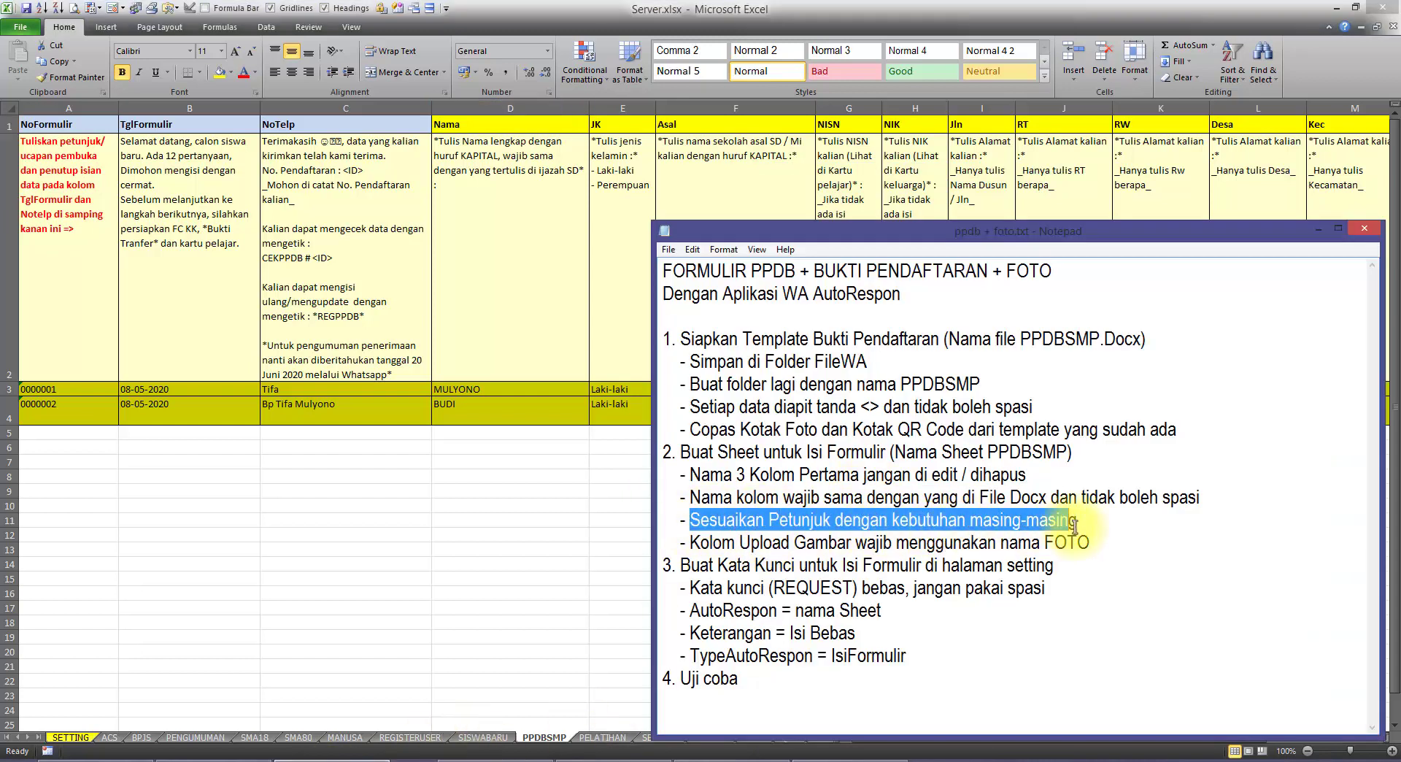
{"action": "key", "text": "alt+Tab"}
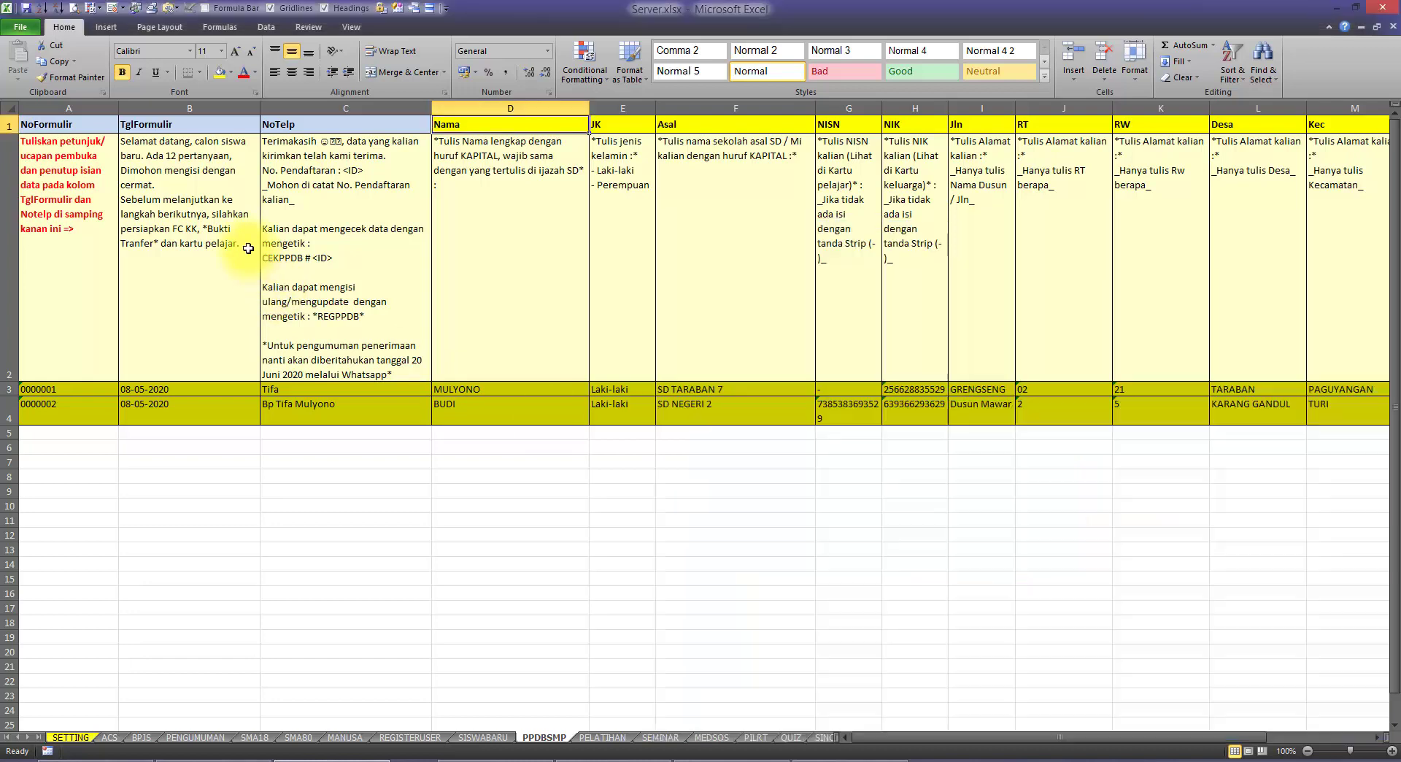
Step: Point out the header row and the instruction row 2 of the PPDBSMP sheet, including the note under NoFormulir
{"action": "left_click", "coordinate": [9, 218]}
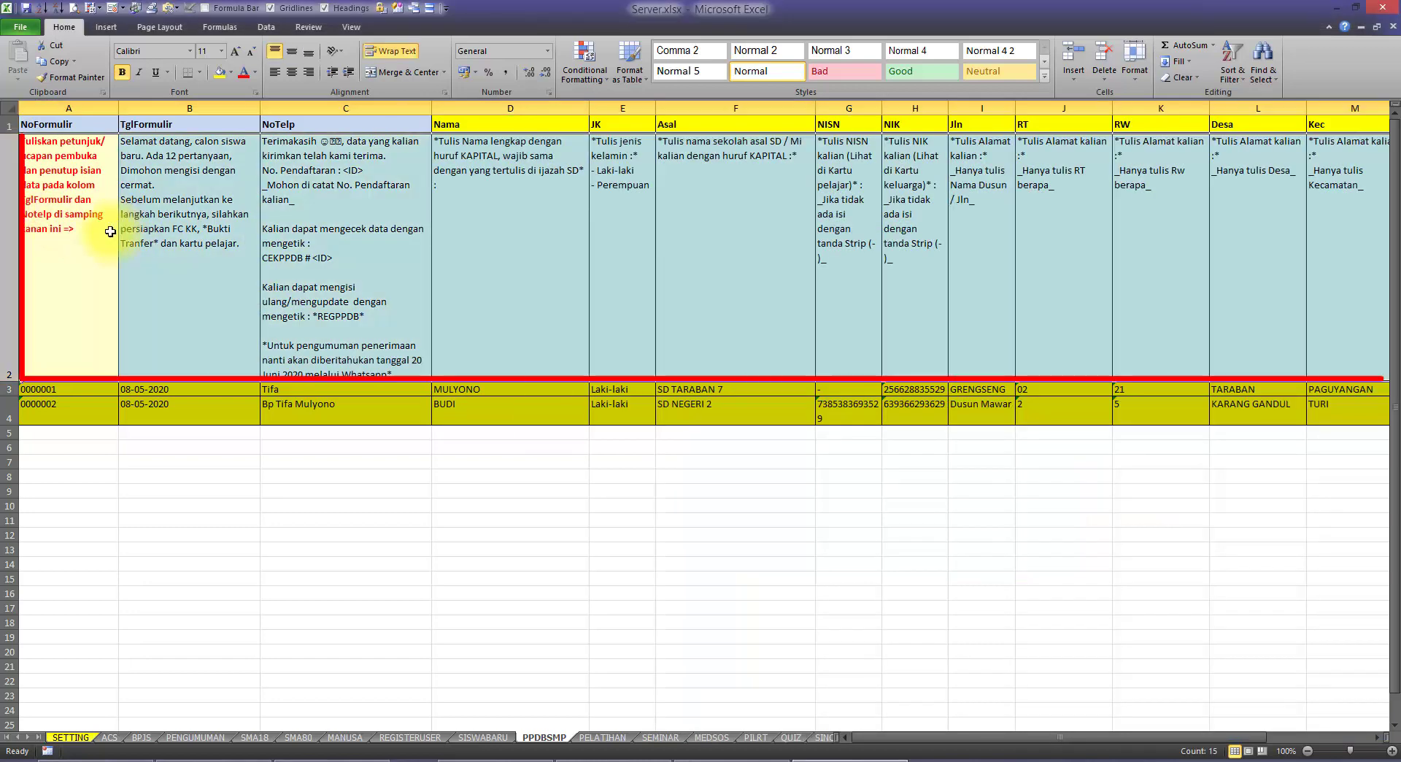
{"action": "left_click", "coordinate": [9, 125]}
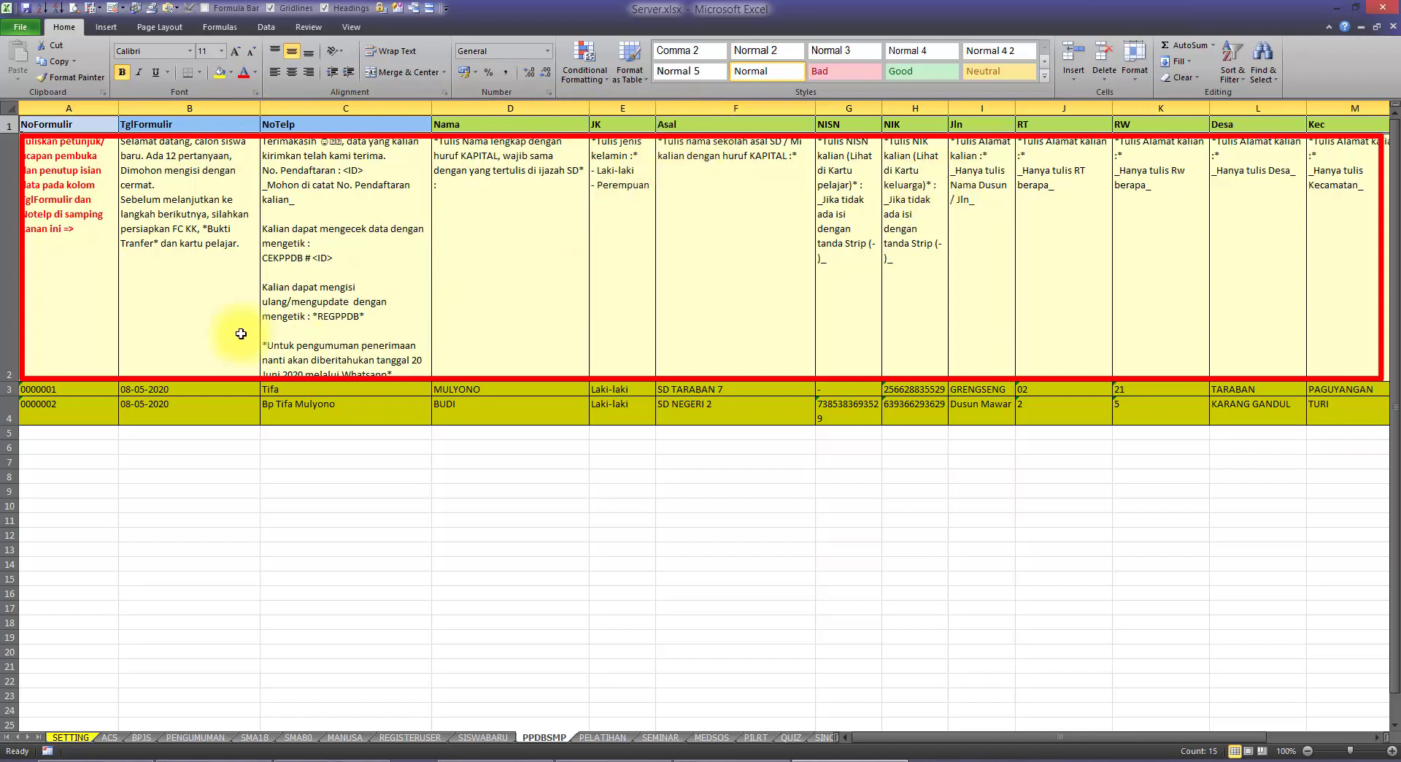
{"action": "left_click", "coordinate": [8, 277]}
{"action": "left_click", "coordinate": [77, 265]}
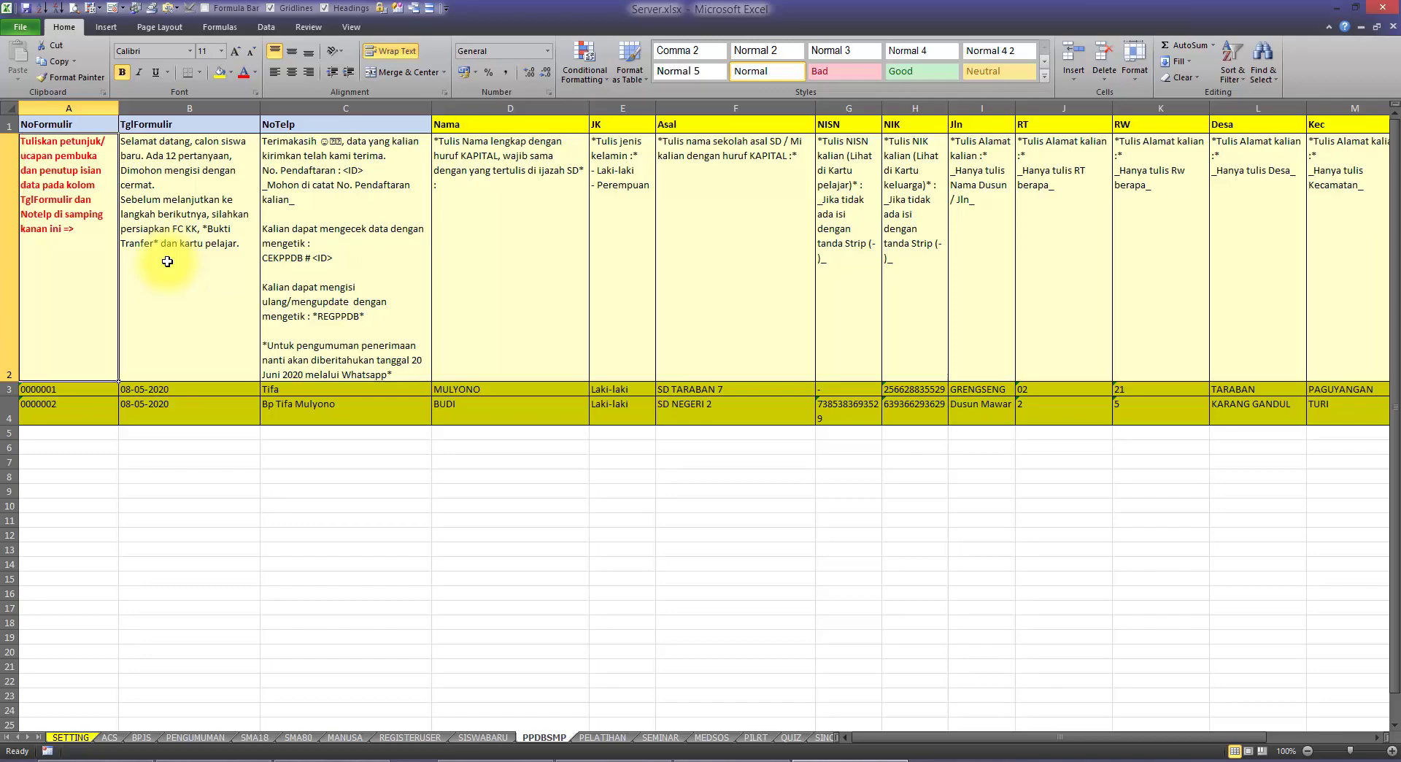
Step: Examine the opening message in cell B2 under TglFormulir, including the line on documents to prepare
{"action": "left_click", "coordinate": [182, 194]}
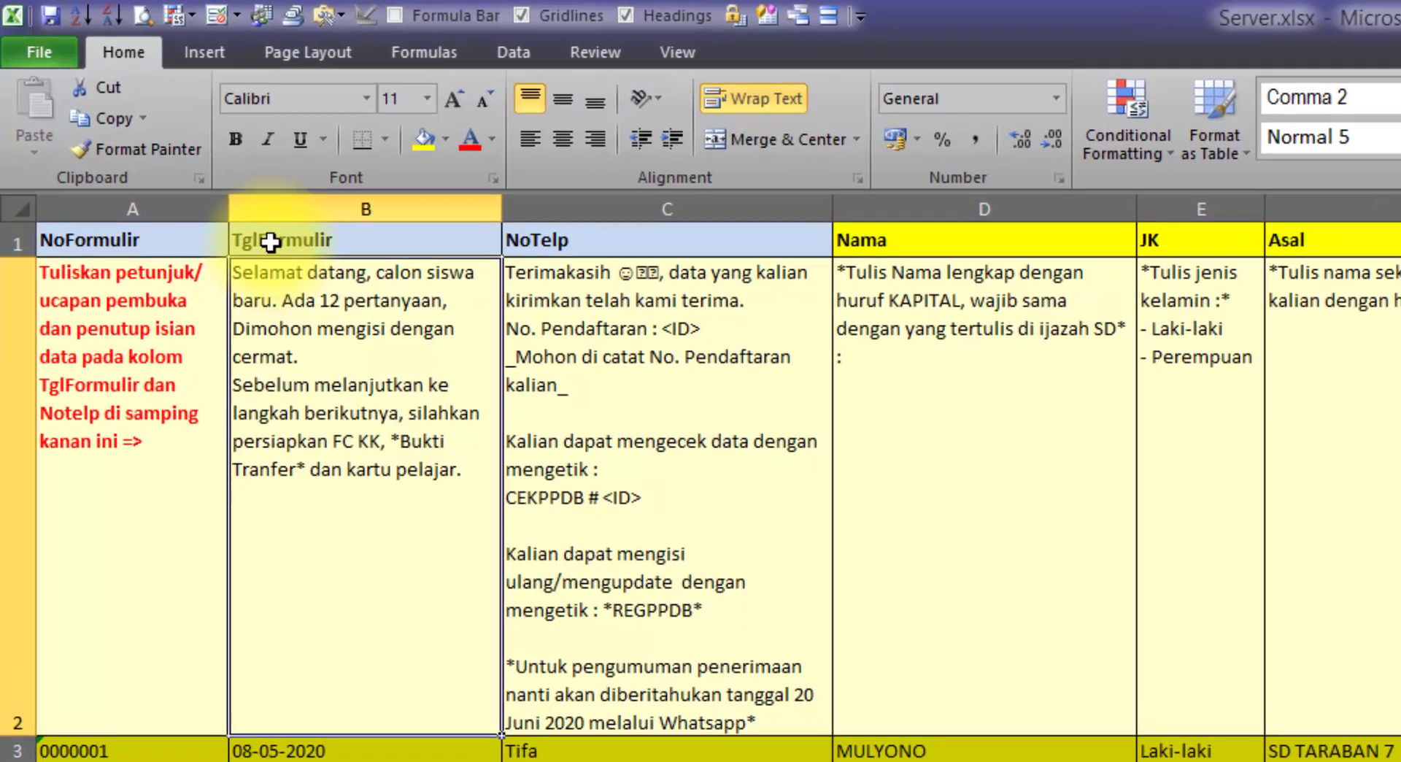
{"action": "double_click", "coordinate": [283, 334]}
{"action": "left_click_drag", "start_coordinate": [237, 274], "coordinate": [329, 390]}
{"action": "left_click", "coordinate": [319, 389]}
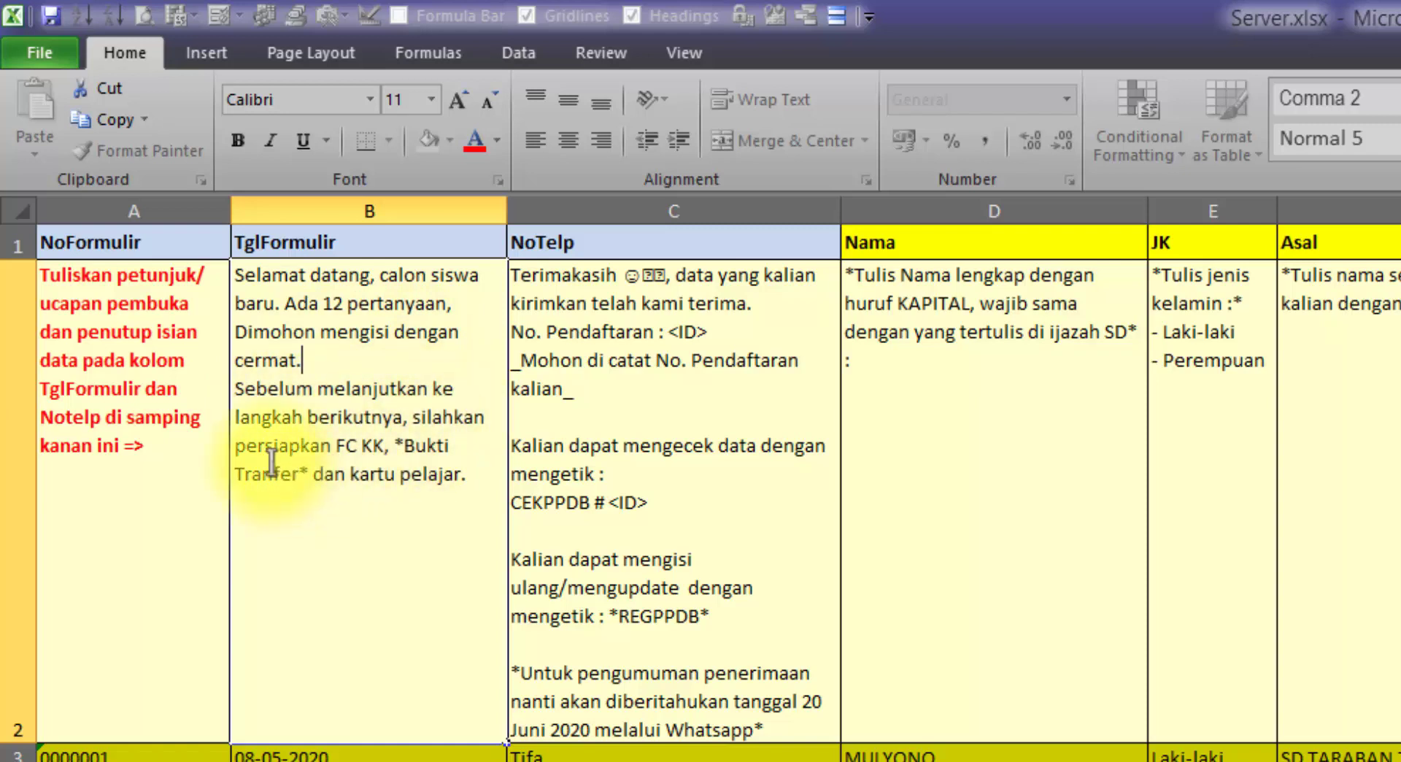
{"action": "left_click_drag", "start_coordinate": [286, 448], "coordinate": [423, 469]}
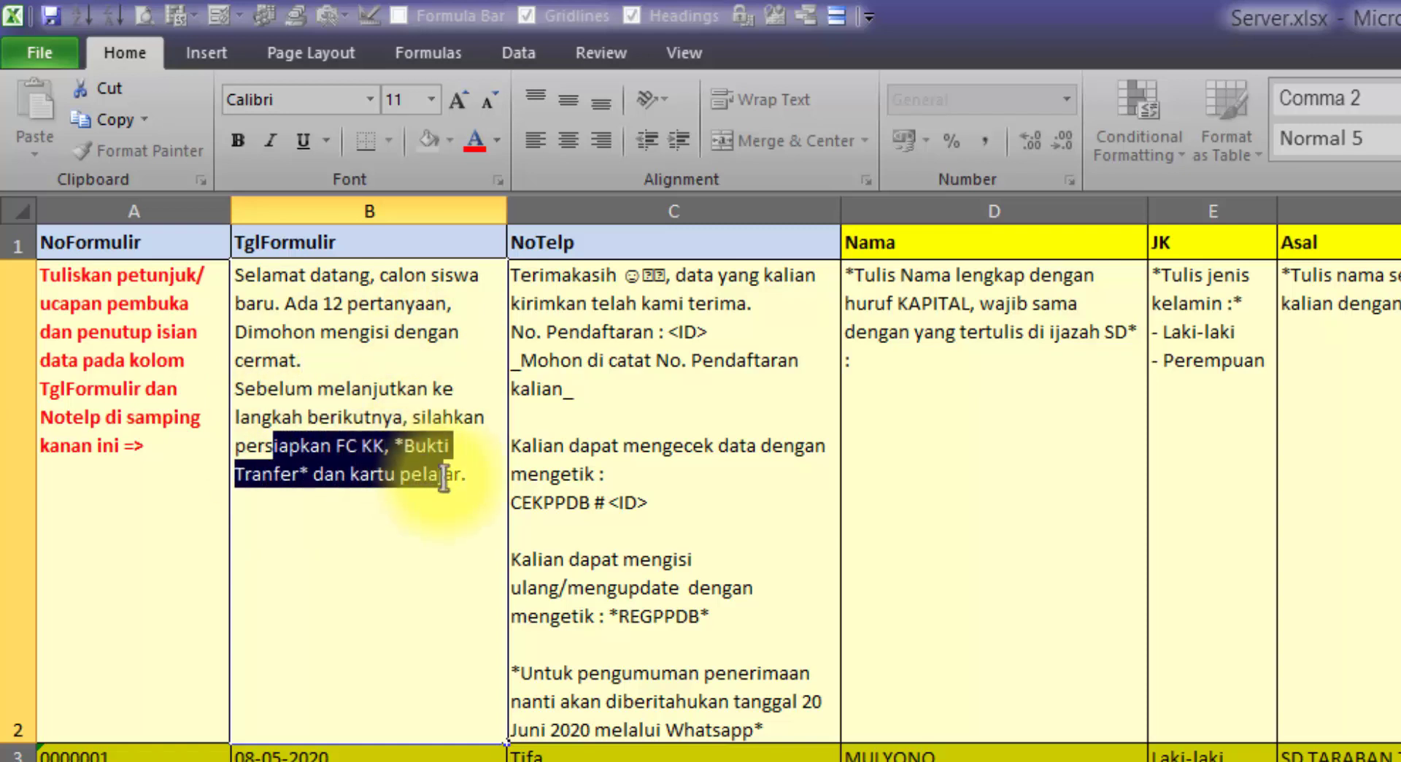
{"action": "left_click", "coordinate": [471, 478]}
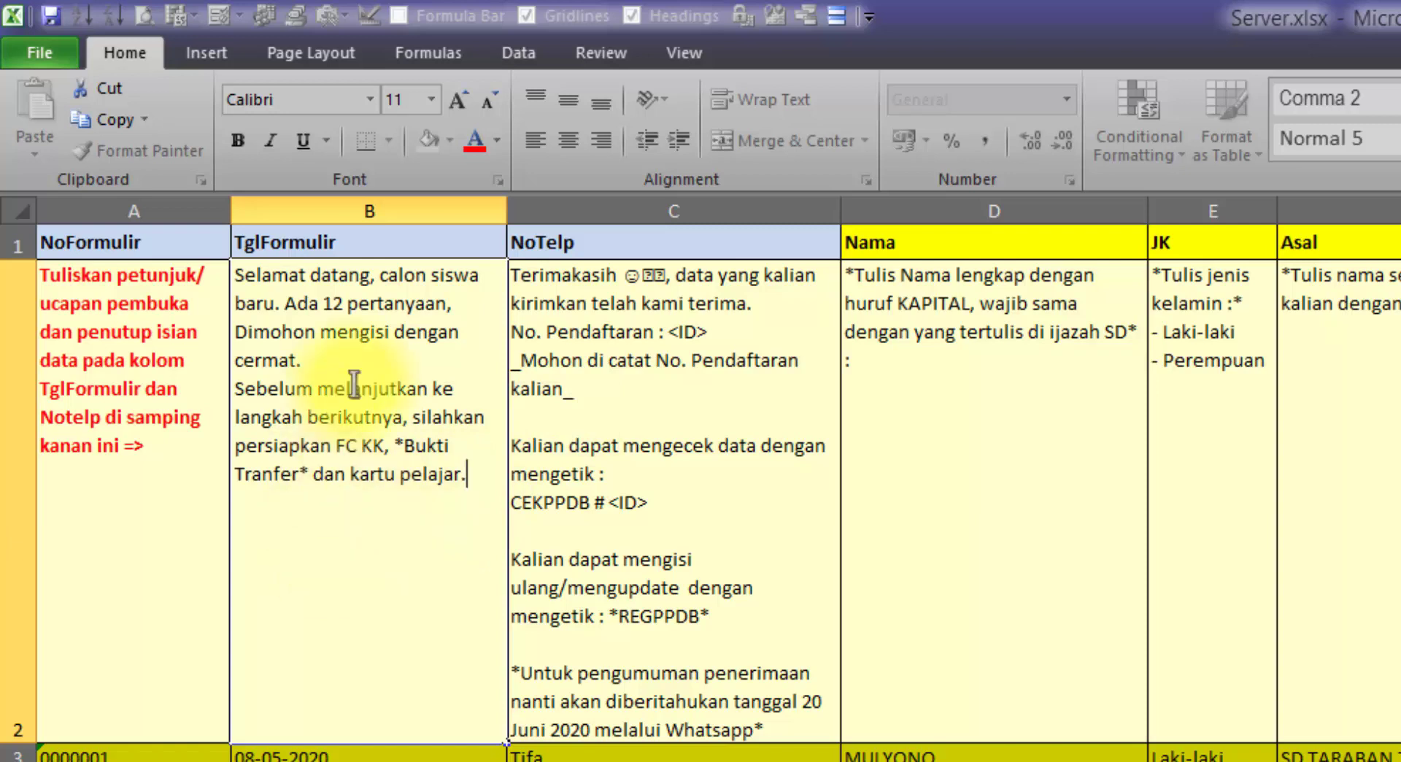
{"action": "left_click", "coordinate": [540, 399]}
{"action": "left_click", "coordinate": [387, 386]}
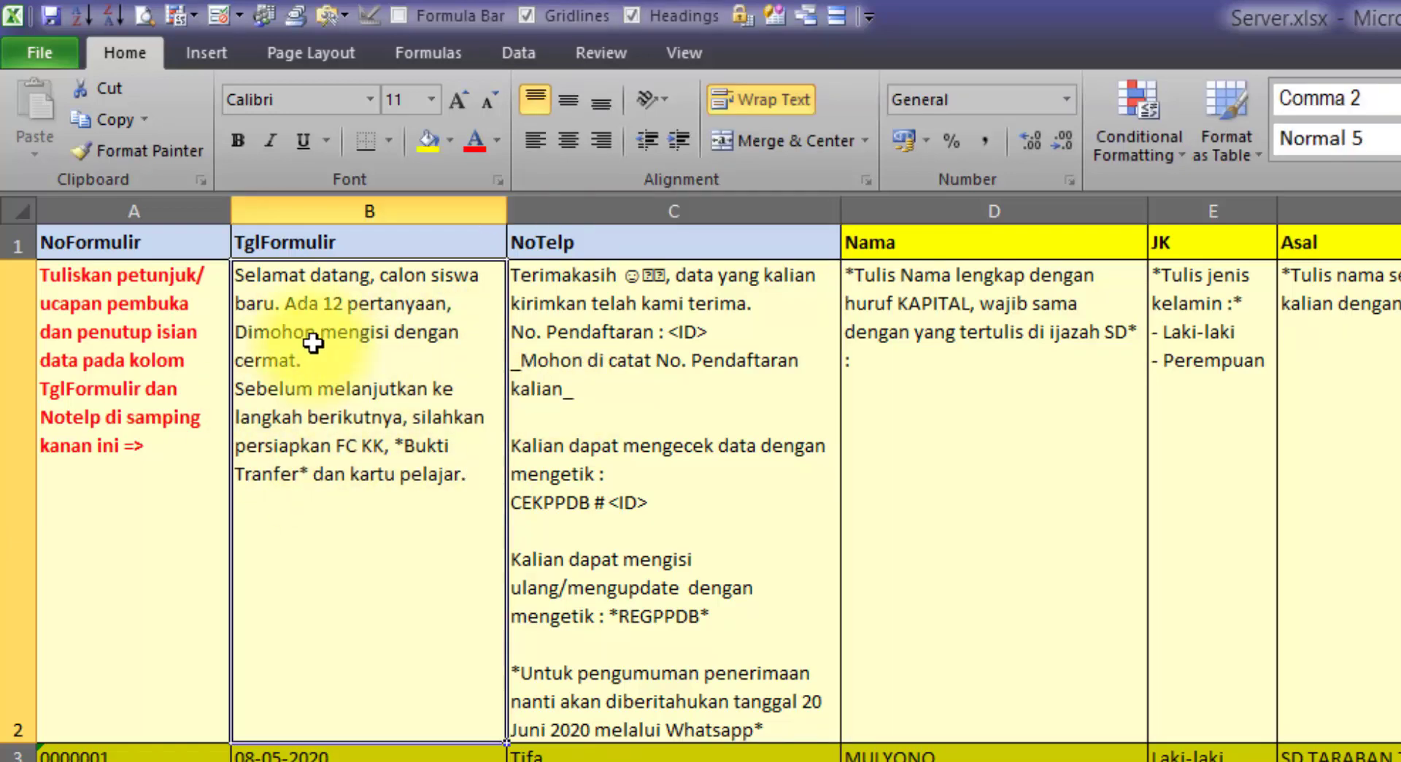
Step: Examine the closing message in cell C2 under NoTelp by marking its whole text, without editing it
{"action": "left_click", "coordinate": [573, 314]}
{"action": "left_click", "coordinate": [563, 241]}
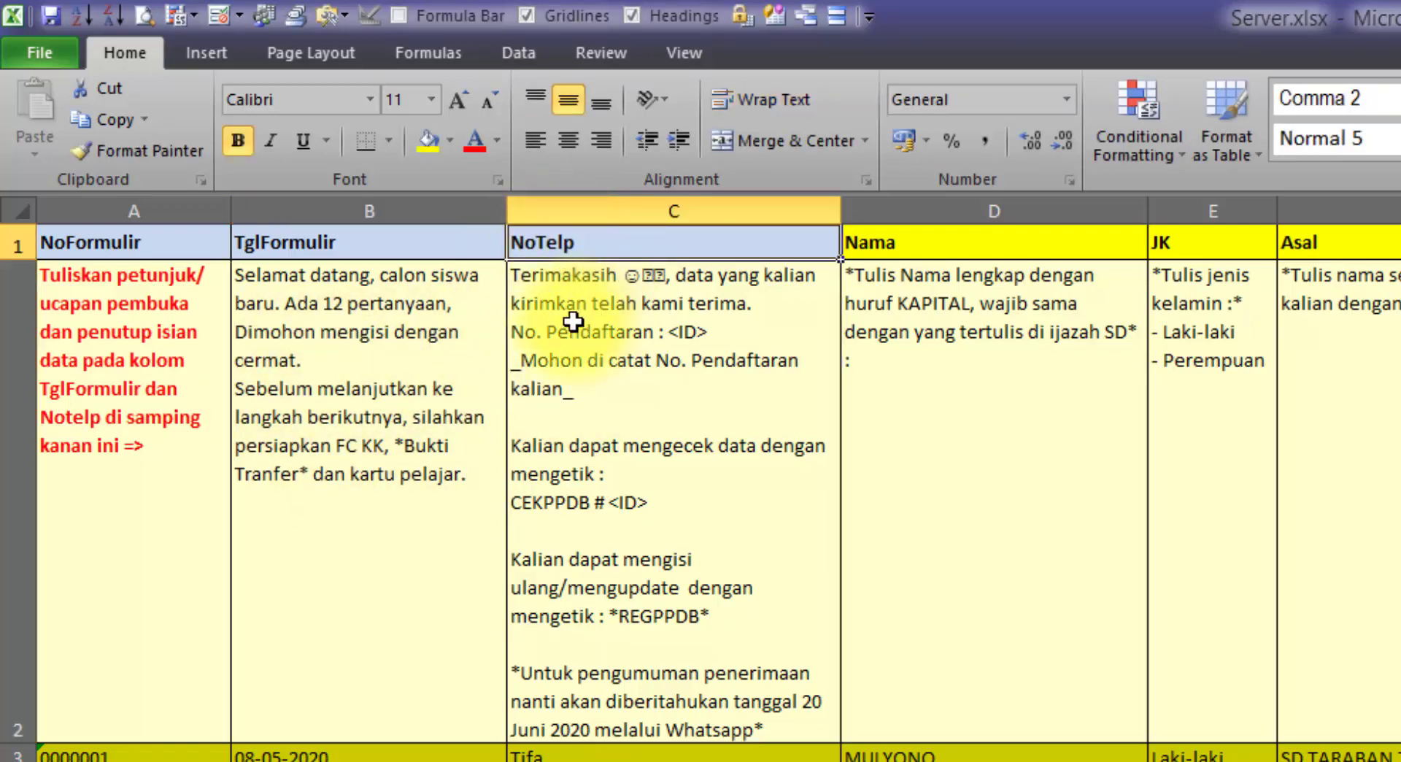
{"action": "left_click", "coordinate": [569, 321]}
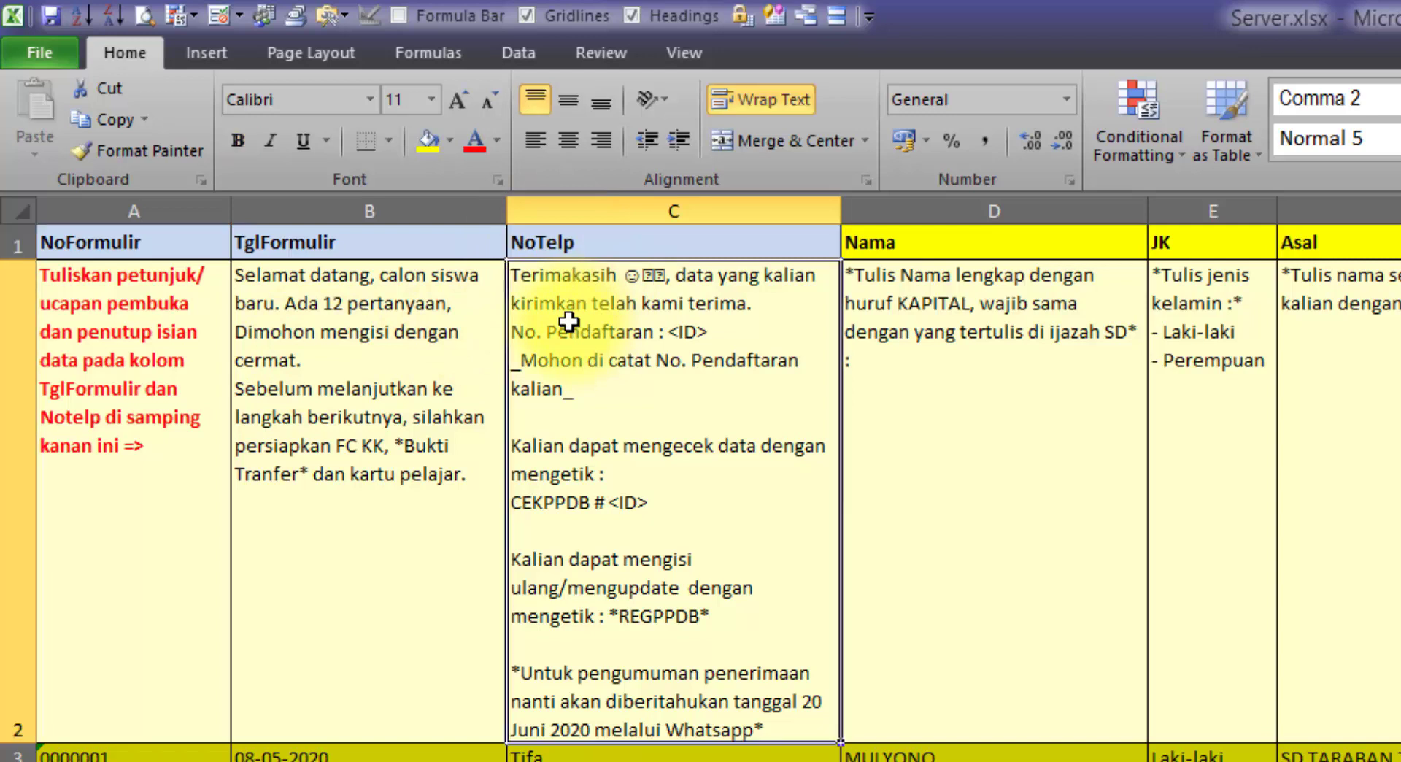
{"action": "double_click", "coordinate": [570, 318]}
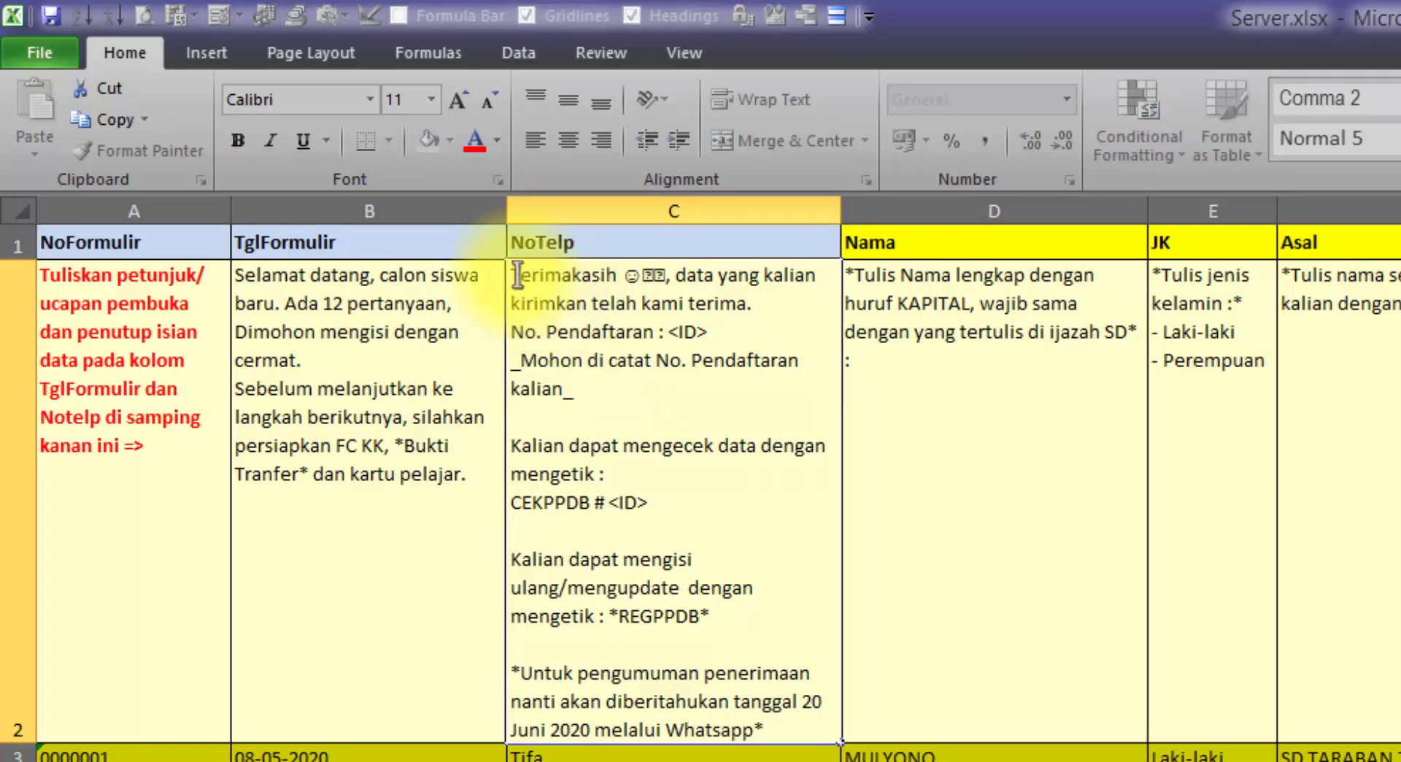
{"action": "left_click_drag", "start_coordinate": [517, 276], "coordinate": [809, 733]}
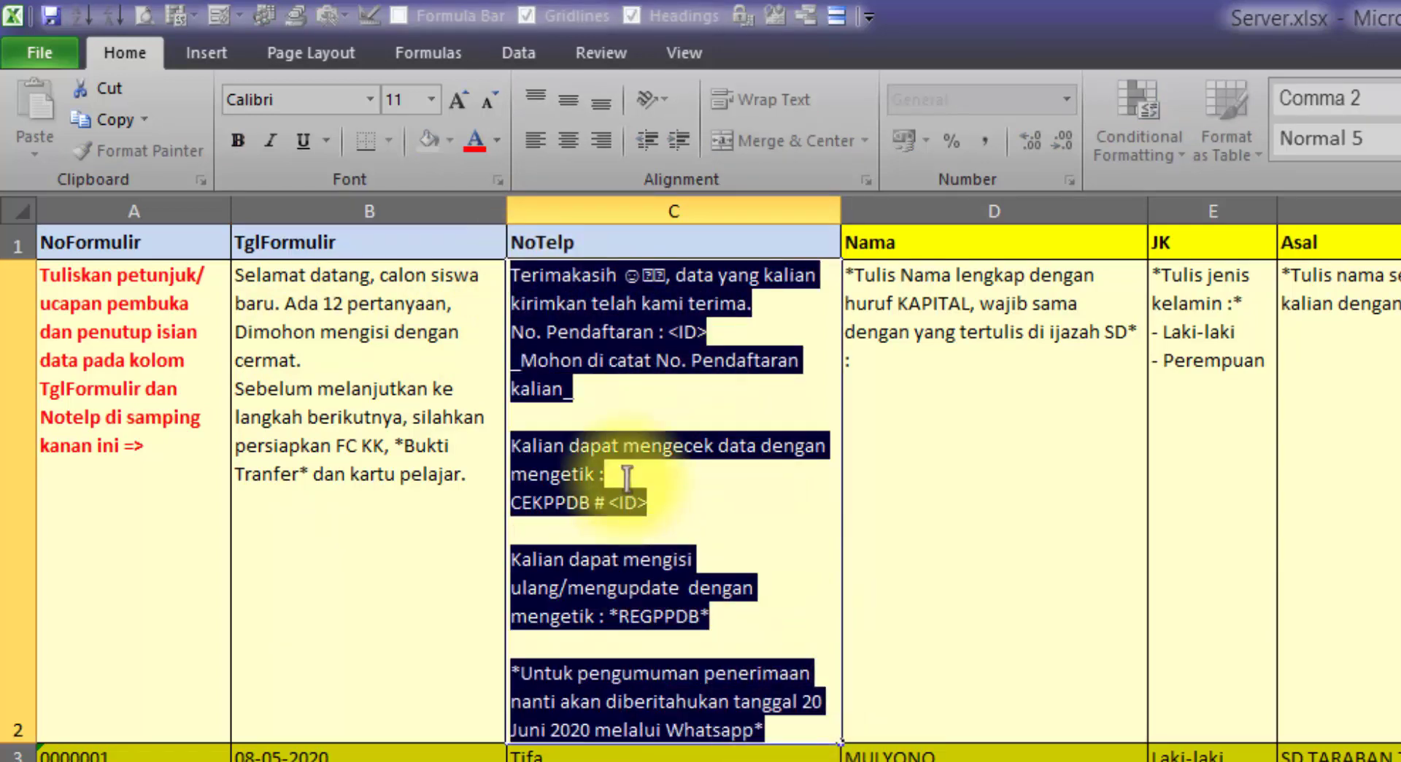
{"action": "left_click", "coordinate": [626, 474]}
{"action": "left_click", "coordinate": [910, 429]}
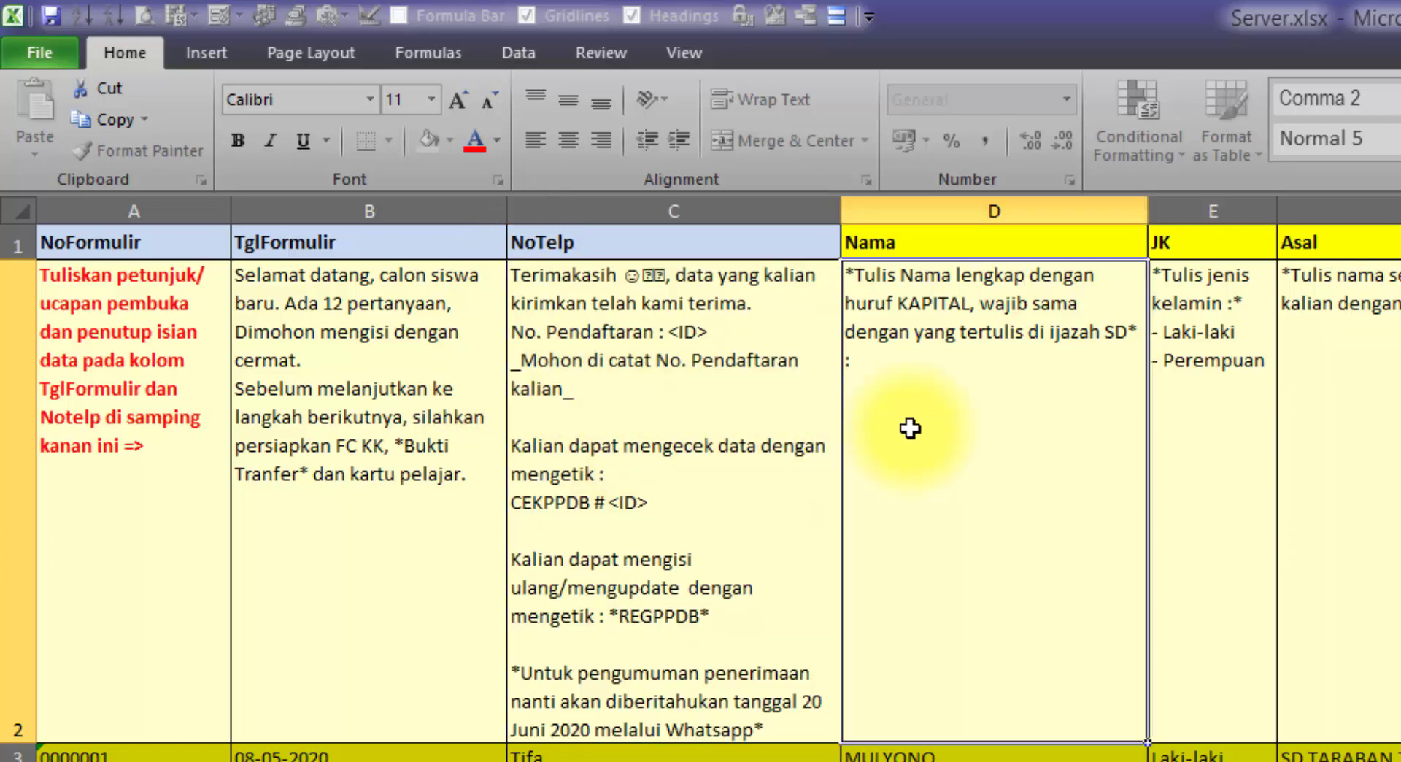
{"action": "left_click", "coordinate": [640, 402]}
Step: Review the row 1 column names and row 2 instructions of the PPDBSMP sheet, from Nama across to Foto
{"action": "left_click", "coordinate": [912, 360]}
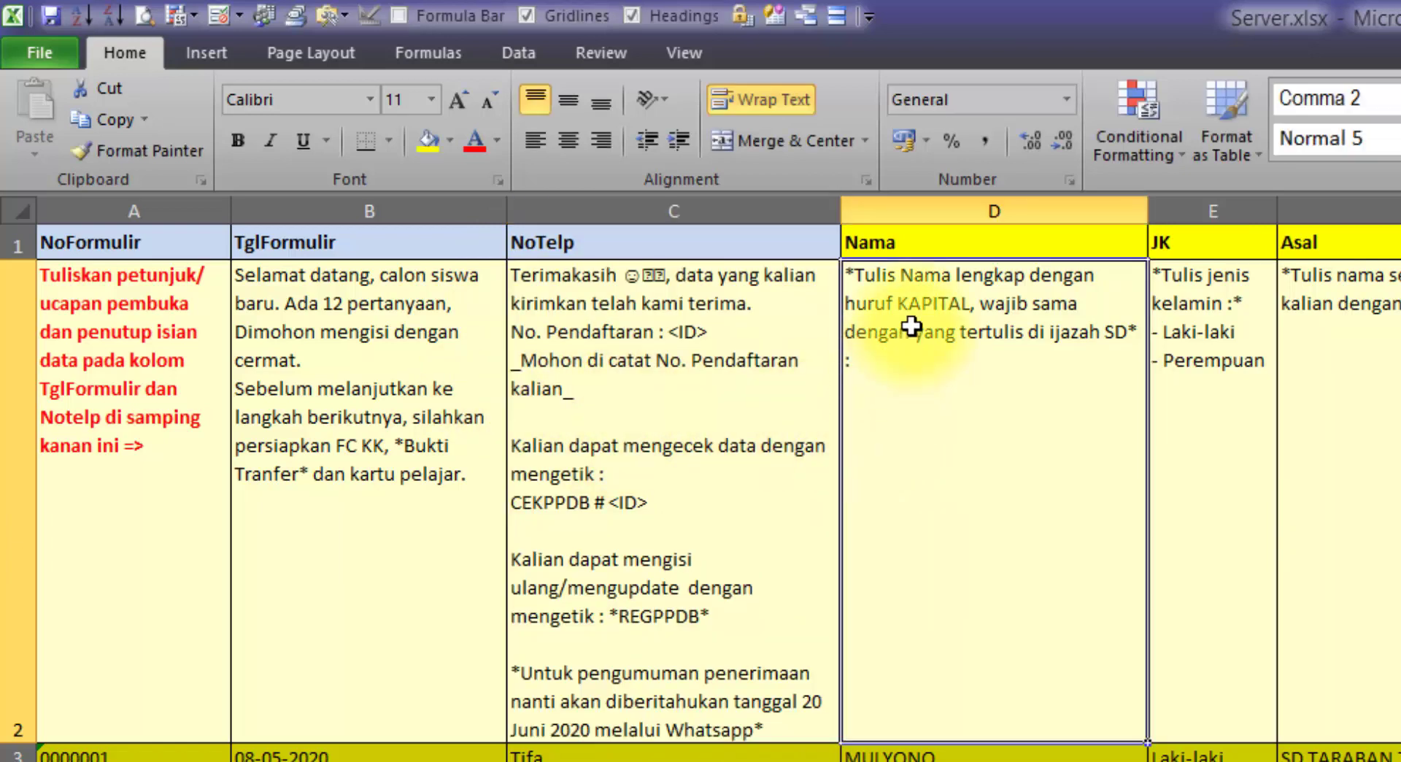
{"action": "left_click", "coordinate": [923, 243]}
{"action": "left_click", "coordinate": [1163, 244]}
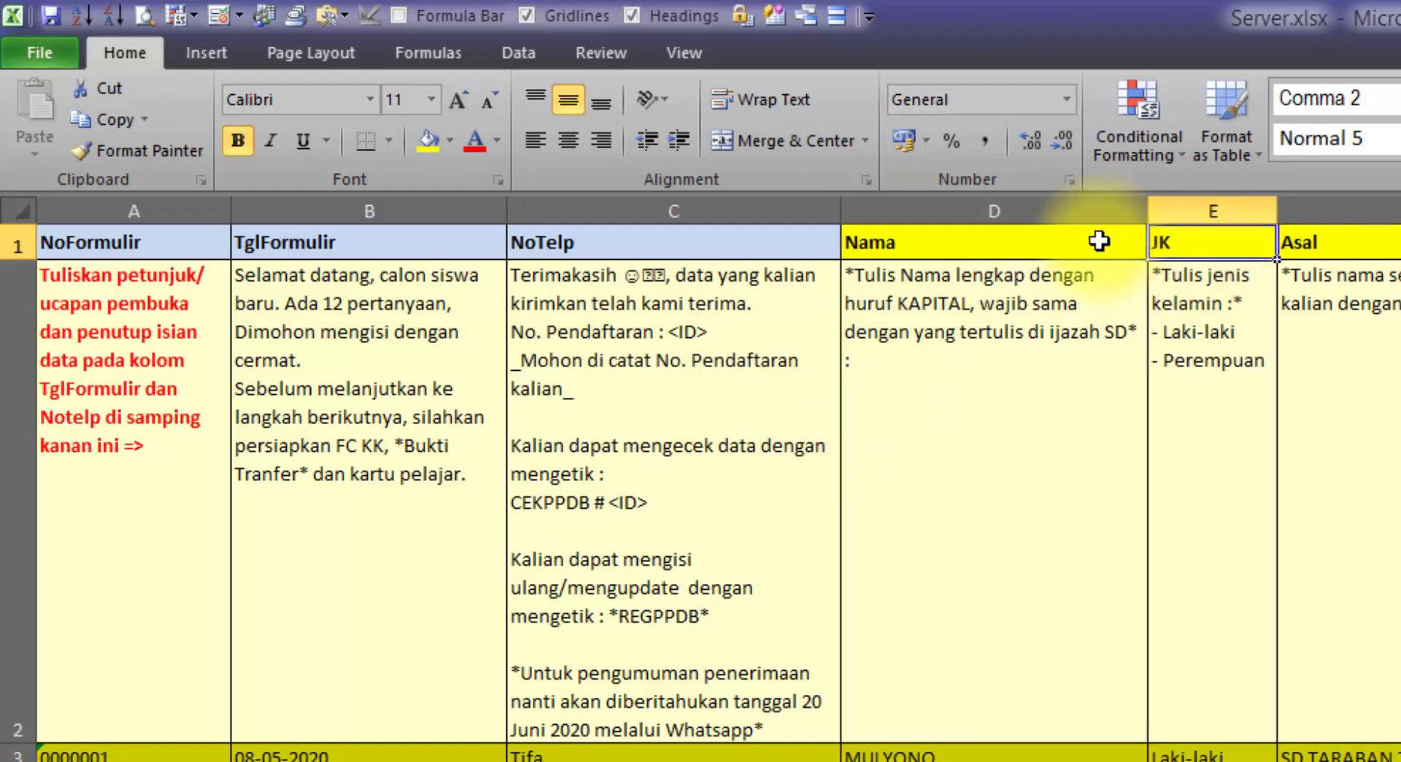
{"action": "left_click", "coordinate": [1066, 244]}
{"action": "left_click", "coordinate": [1306, 244]}
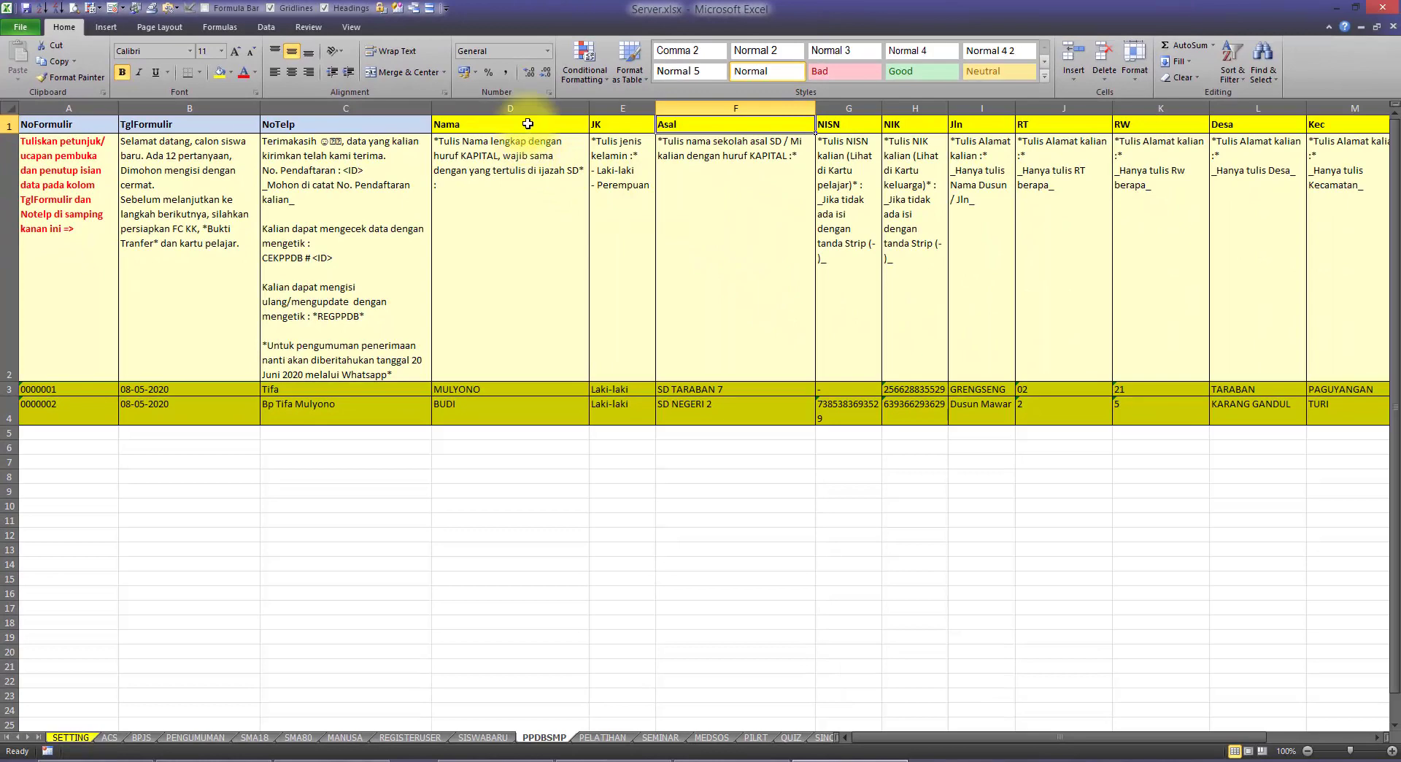
{"action": "left_click", "coordinate": [528, 123]}
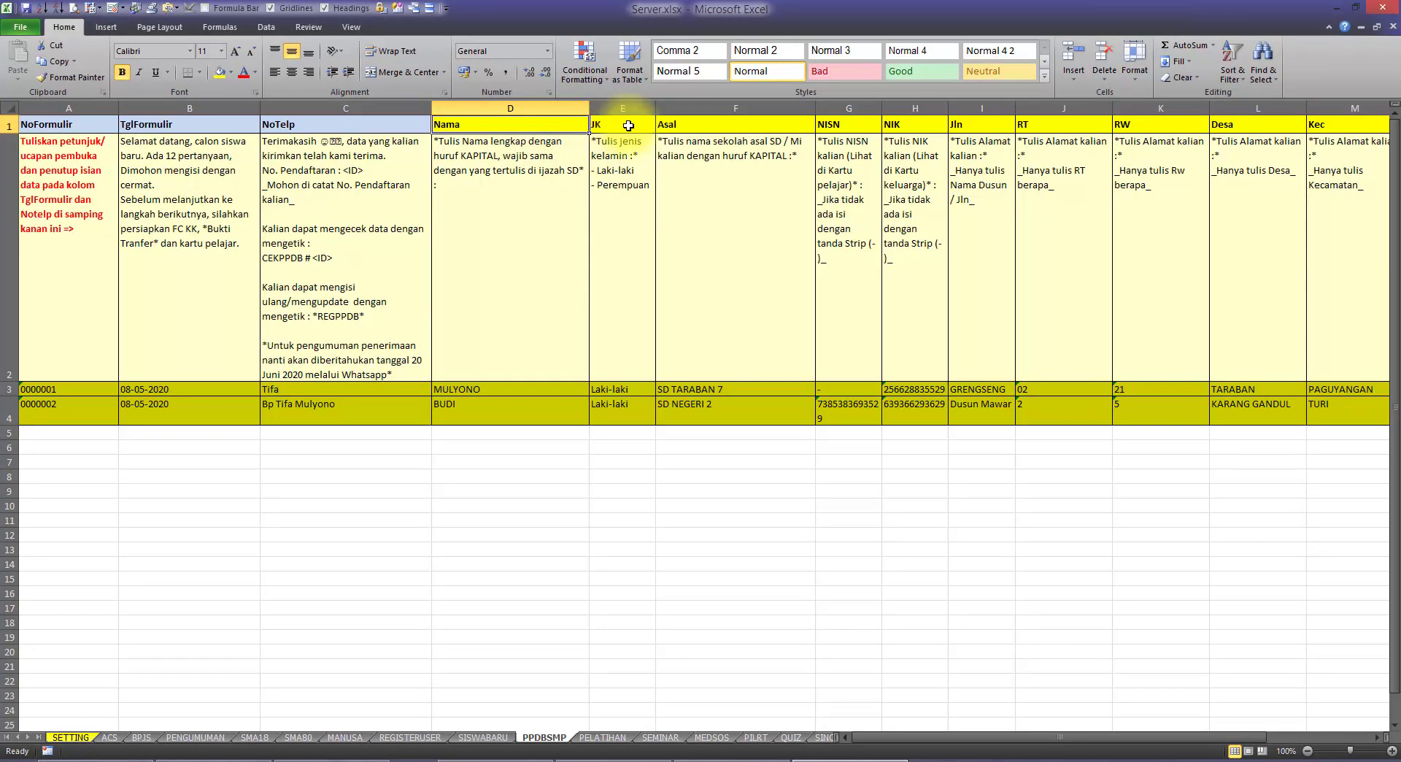
{"action": "left_click_drag", "start_coordinate": [561, 124], "coordinate": [1269, 121]}
{"action": "left_click", "coordinate": [284, 135]}
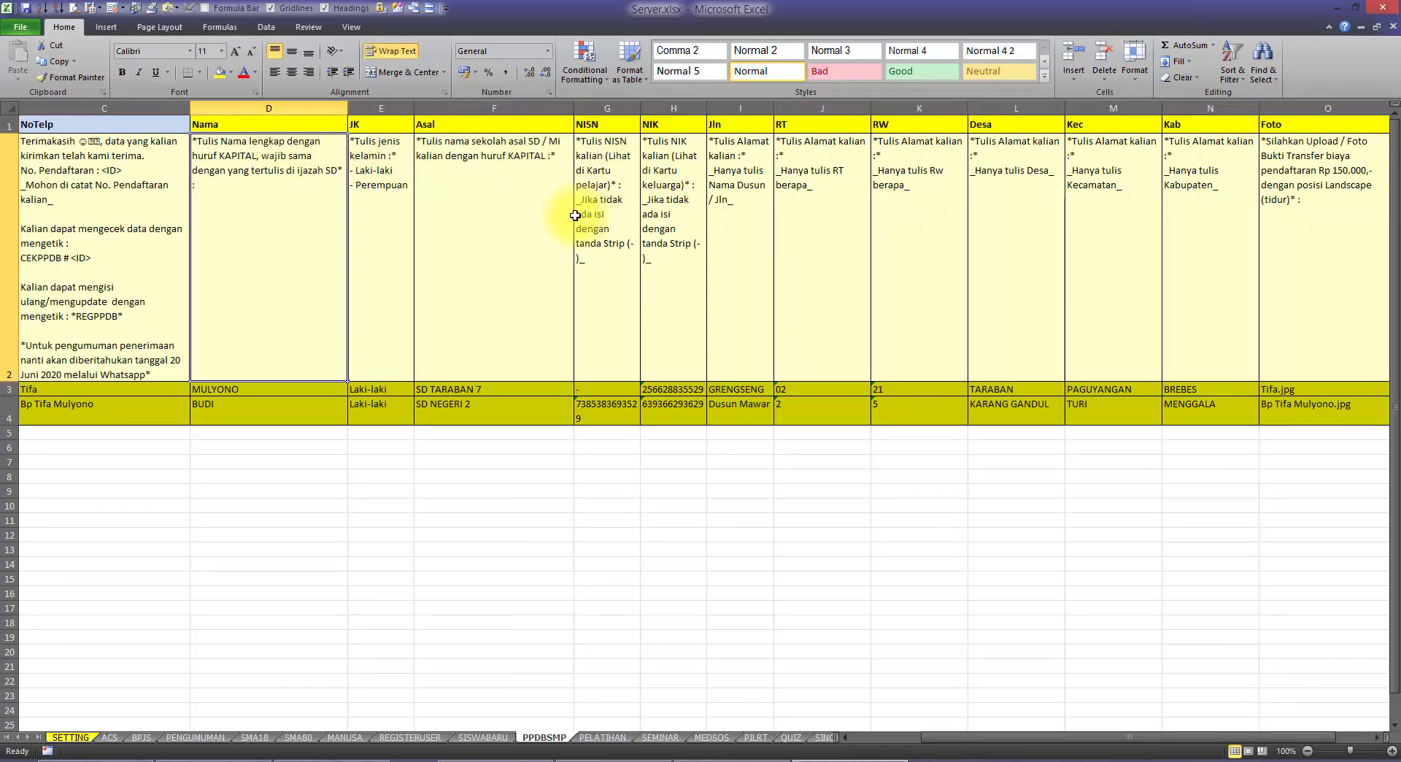
{"action": "left_click", "coordinate": [256, 128]}
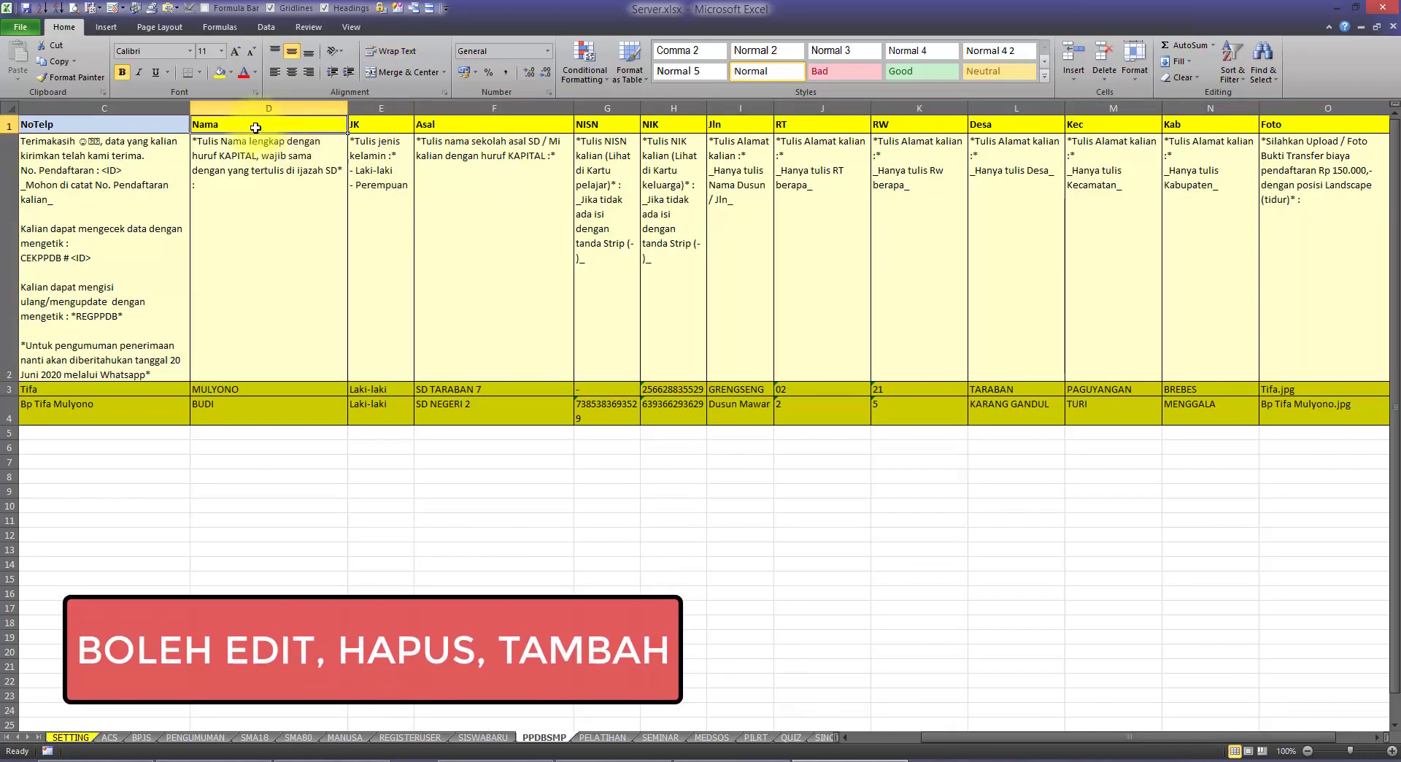
Step: Try renaming the Nama header in cell D1 as "Nama lengkap" and as "NamaLengkap", discarding each edit
{"action": "double_click", "coordinate": [255, 127]}
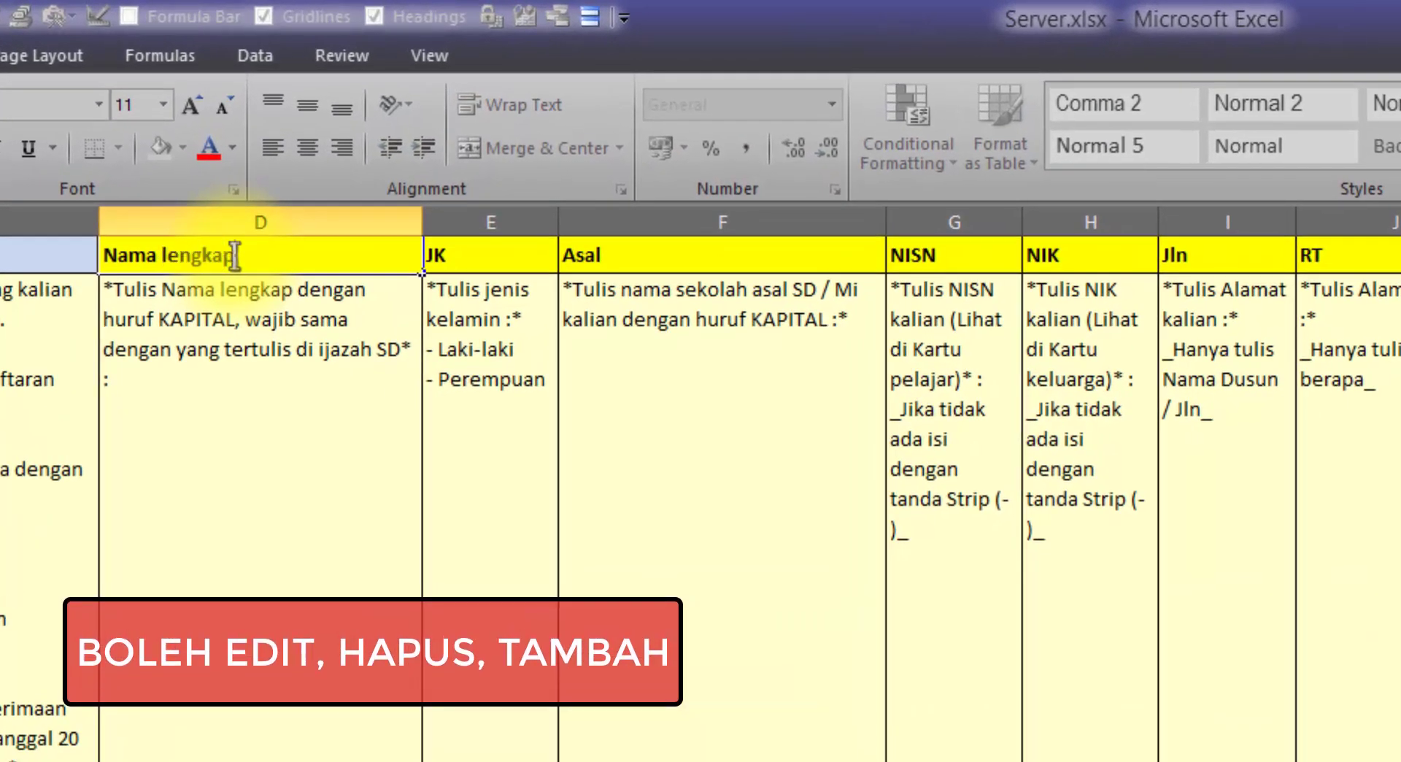
{"action": "key", "text": "Escape"}
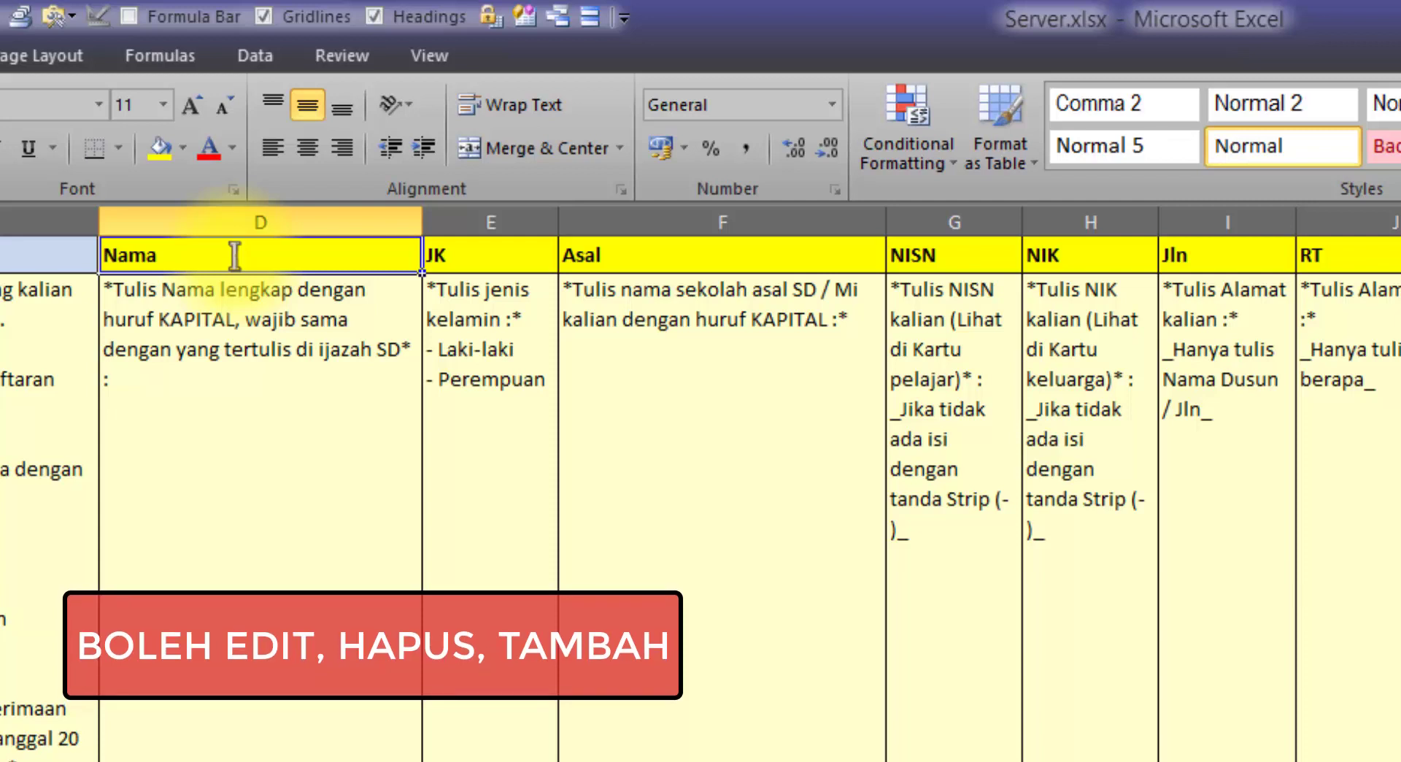
{"action": "double_click", "coordinate": [234, 255]}
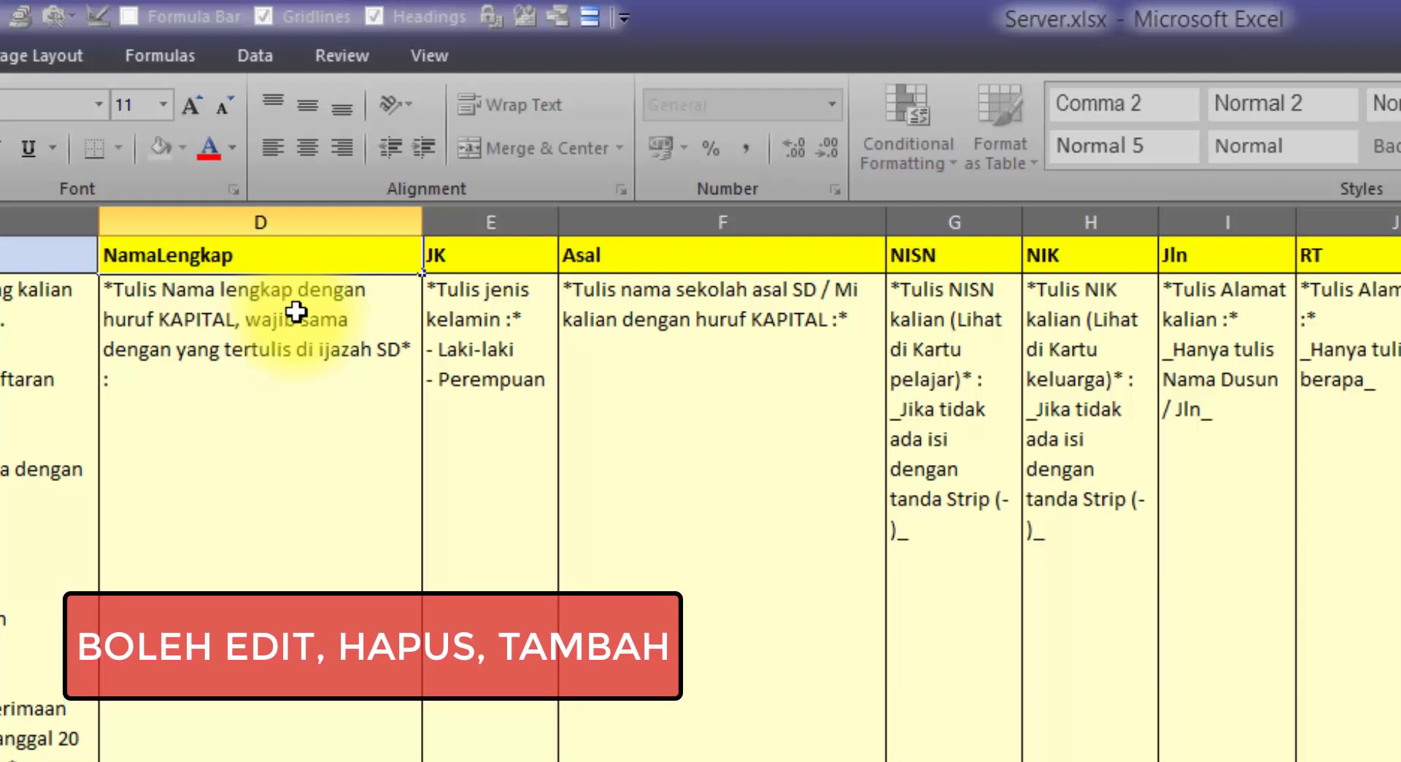
{"action": "key", "text": "ctrl+Return"}
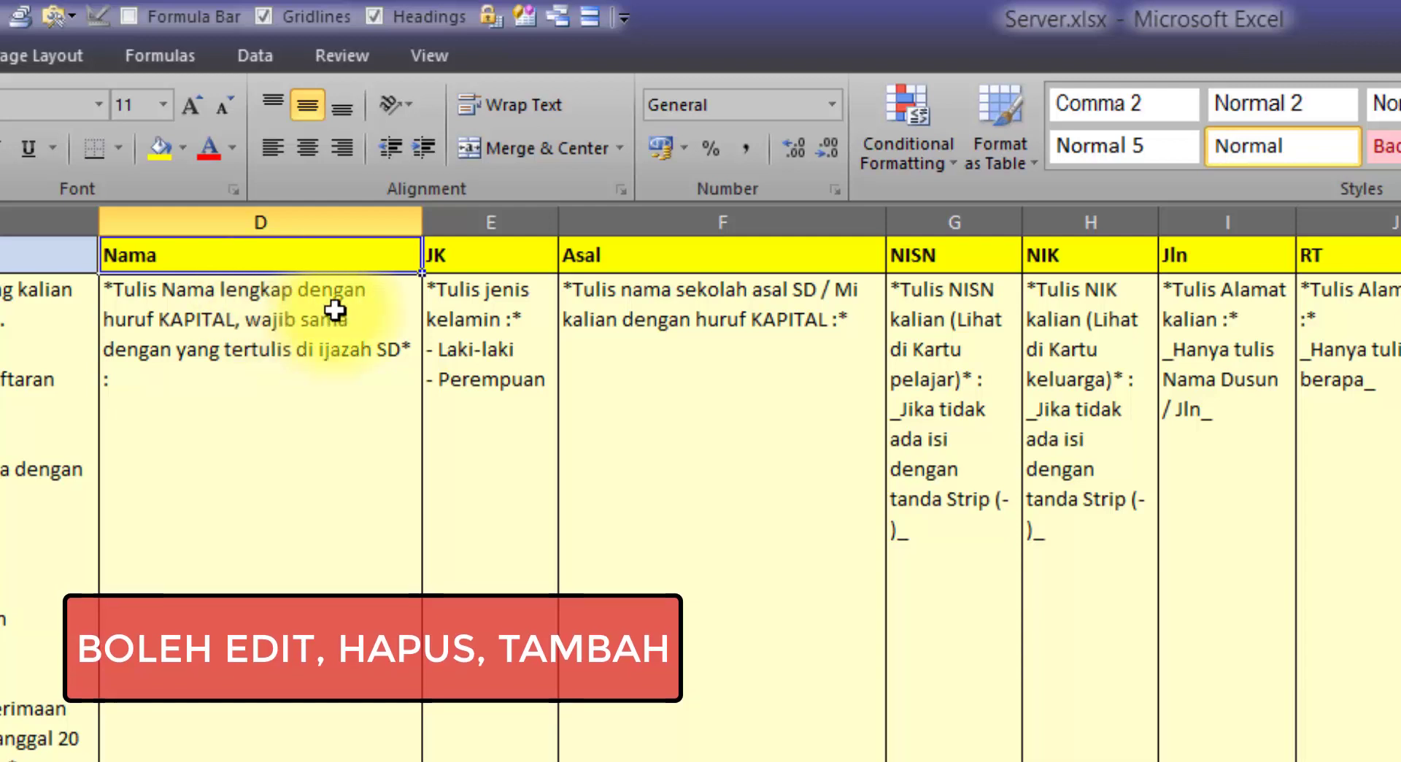
Step: Show the options for inserting or deleting the Asal column and close them without applying any
{"action": "mouse_move", "coordinate": [510, 263]}
{"action": "left_mouse_down"}
{"action": "mouse_move", "coordinate": [988, 291]}
{"action": "mouse_move", "coordinate": [958, 456]}
{"action": "left_mouse_up"}
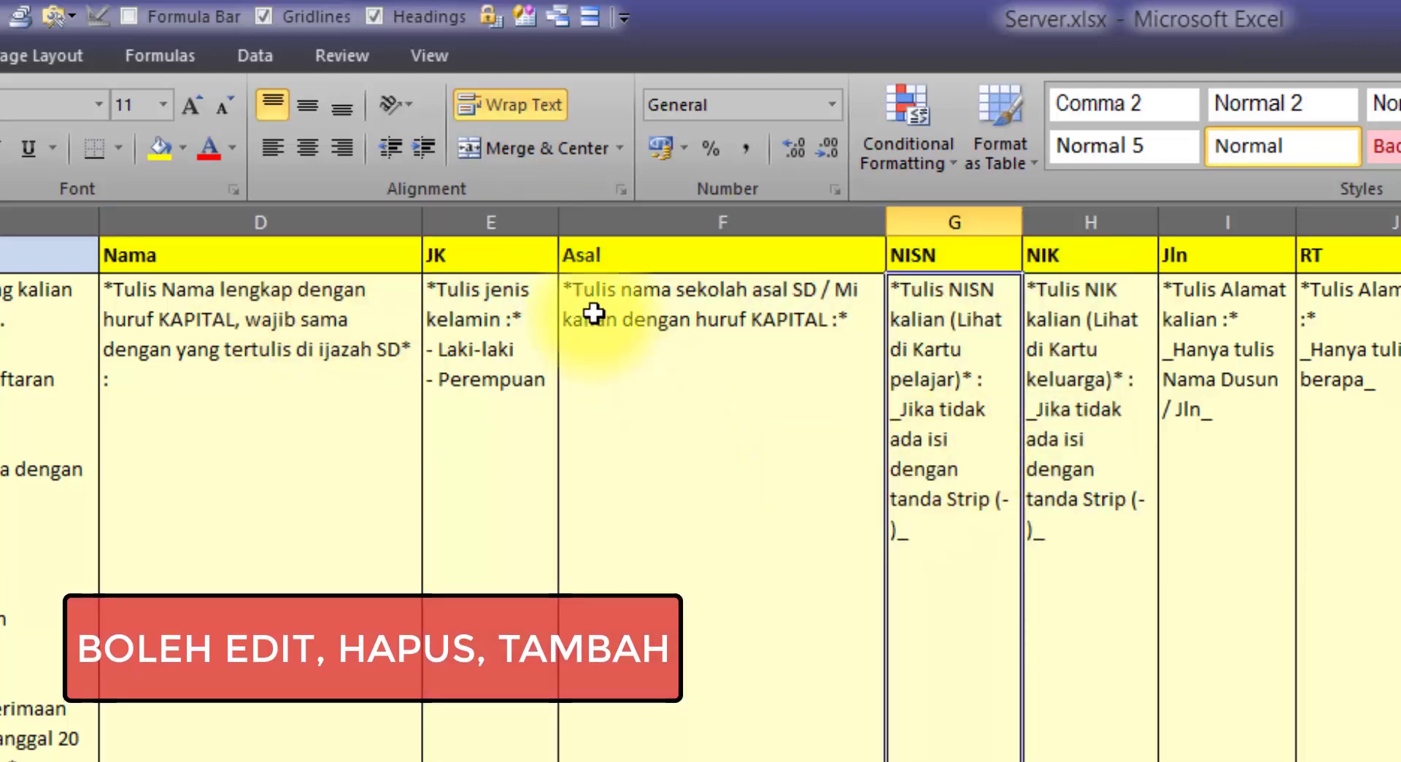
{"action": "right_click", "coordinate": [598, 223]}
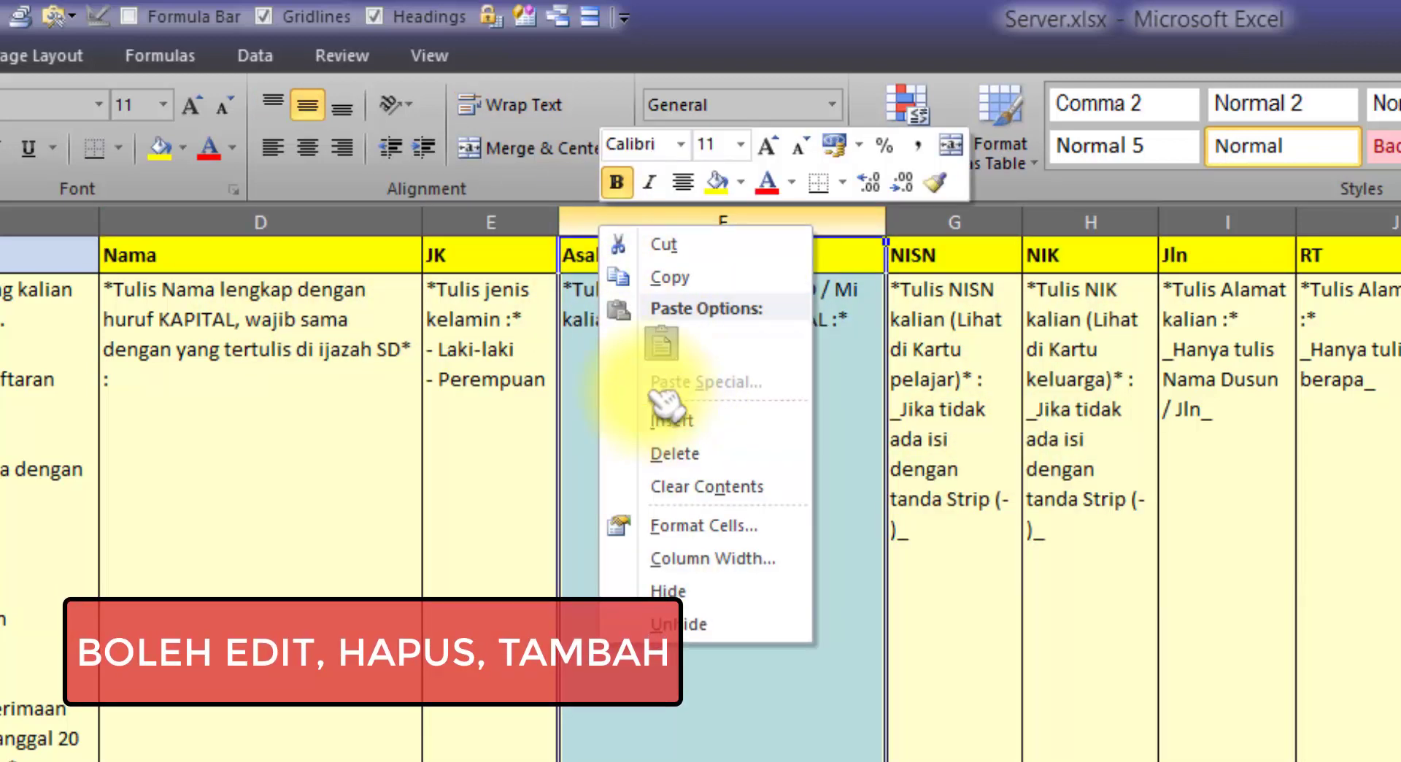
{"action": "left_click", "coordinate": [469, 350]}
Step: Mark the line in the ppdb + foto.txt notes on the image upload column and its required name FOTO
{"action": "key", "text": "Left"}
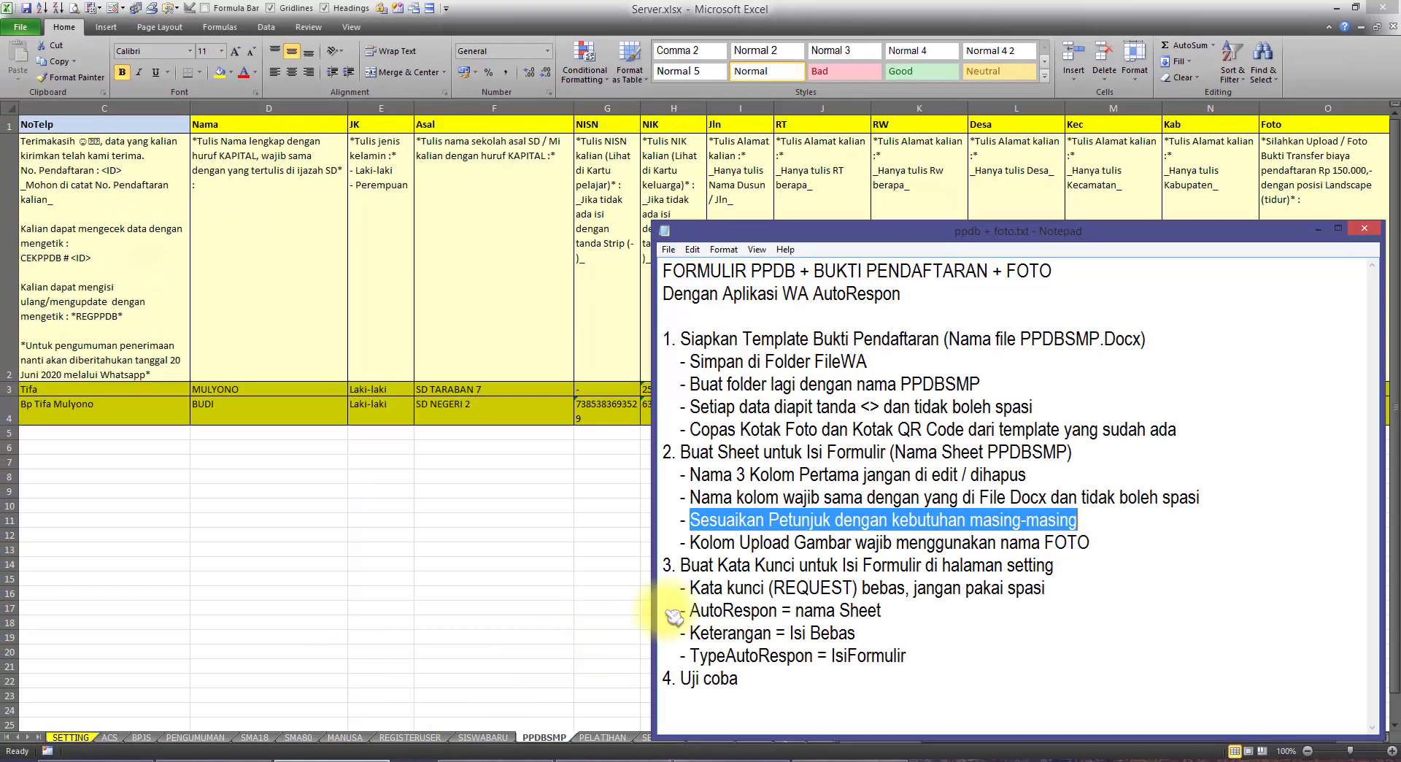
{"action": "left_click_drag", "start_coordinate": [691, 542], "coordinate": [864, 548]}
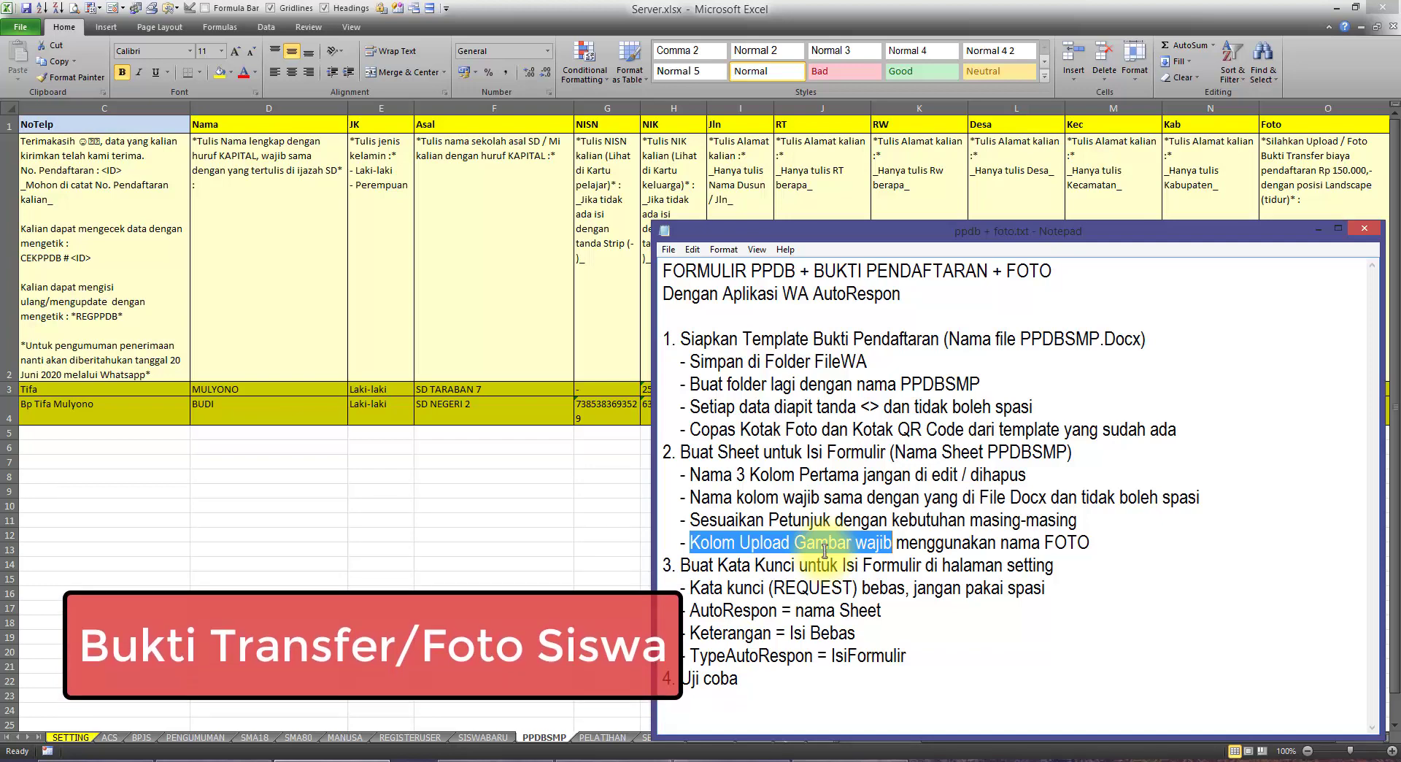
{"action": "double_click", "coordinate": [1066, 543]}
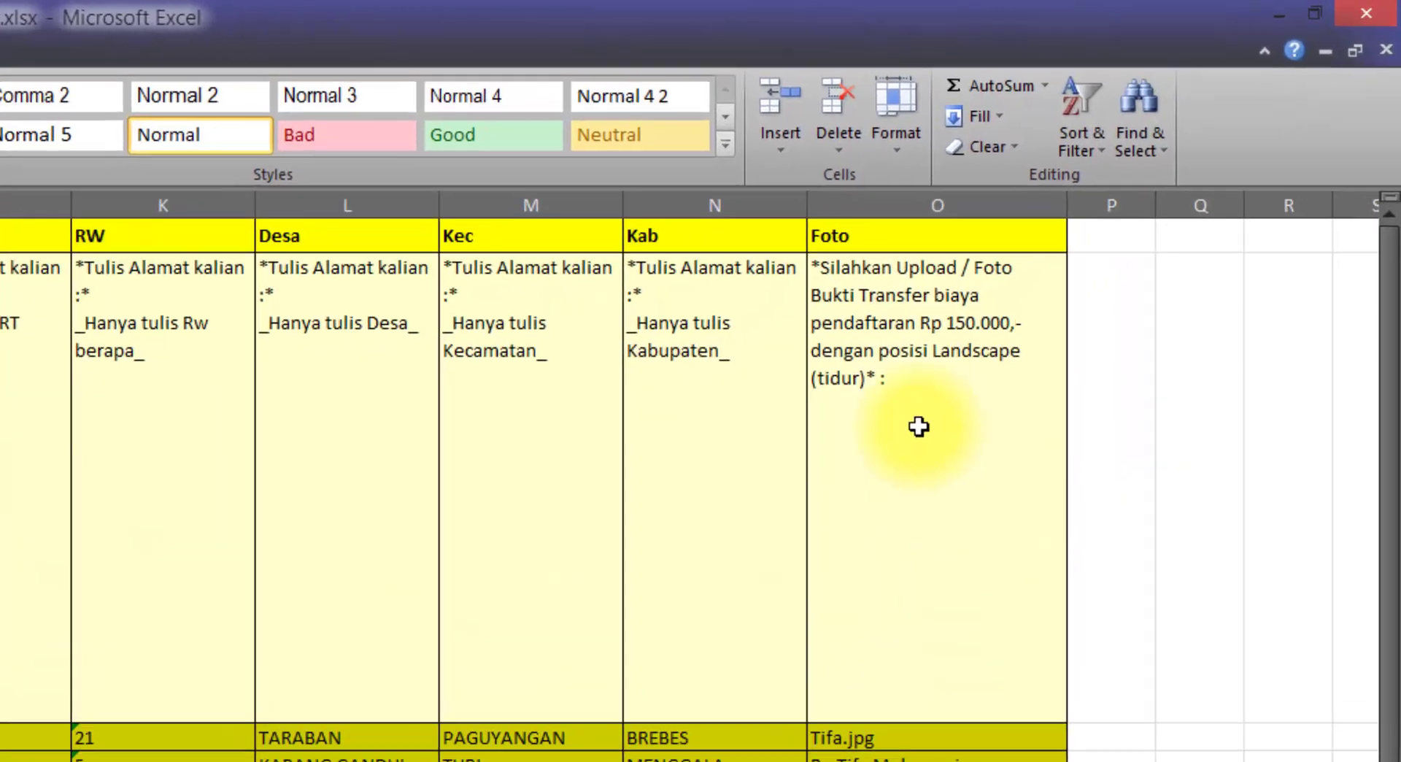
Step: Examine the Foto header in column O and its instruction in O2, and return to the start of the sheet
{"action": "left_click", "coordinate": [1301, 125]}
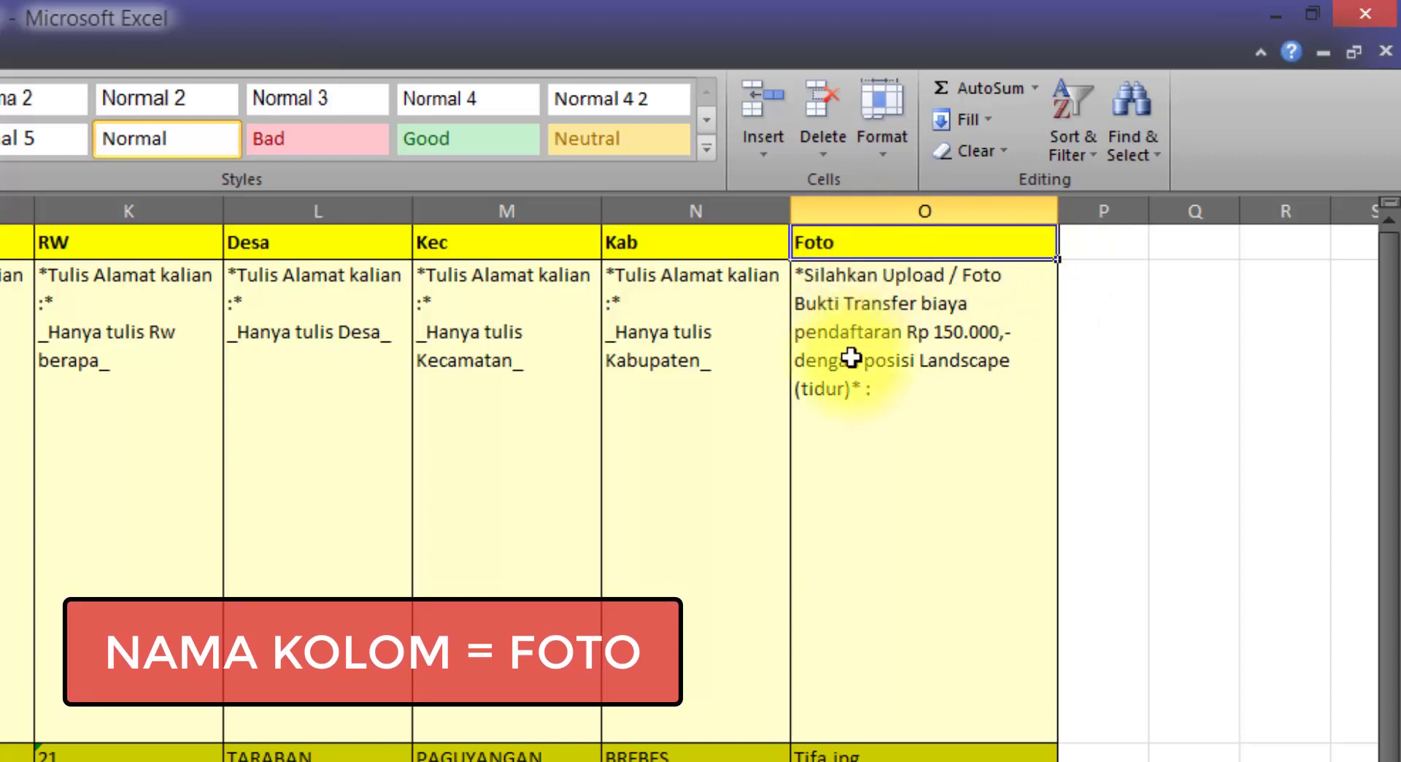
{"action": "left_click", "coordinate": [841, 308]}
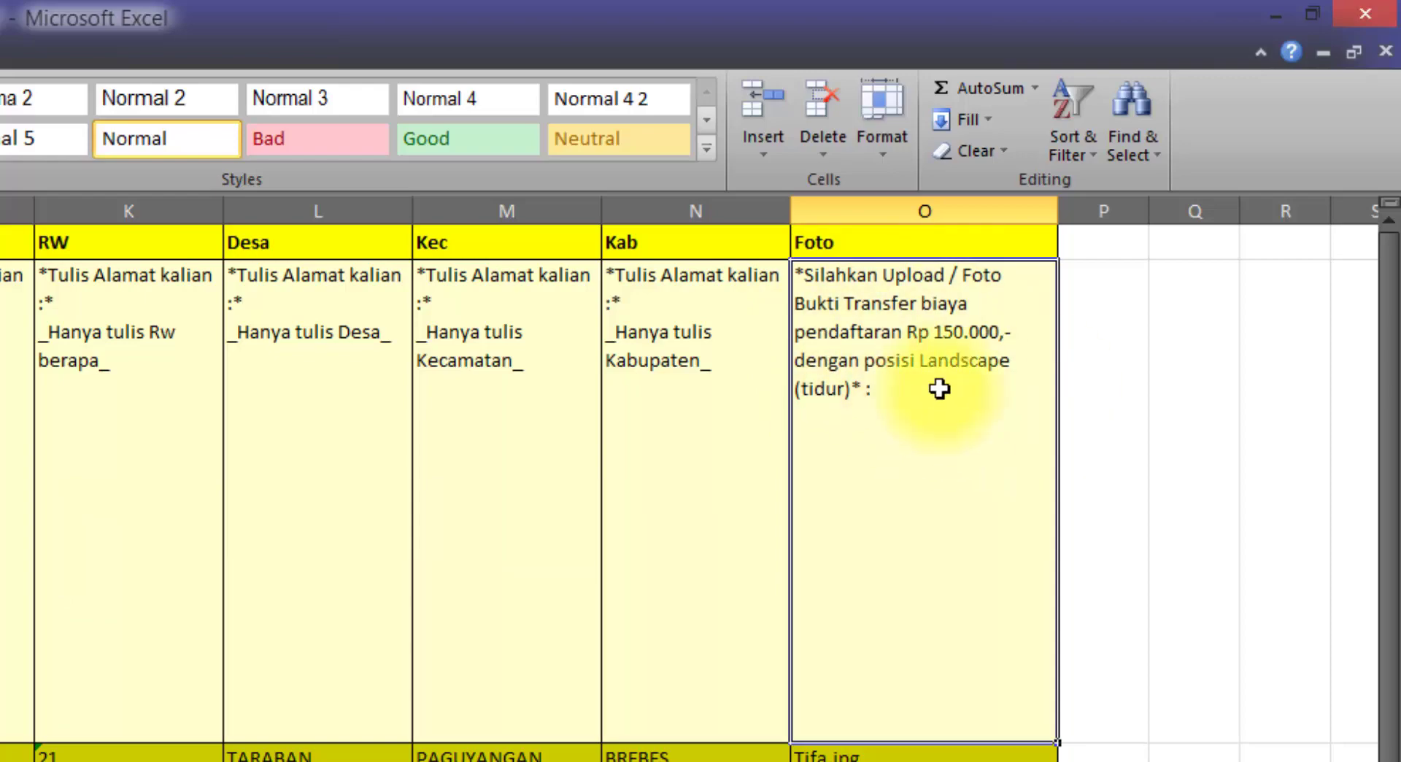
{"action": "key", "text": "shift+space"}
{"action": "scroll", "coordinate": [689, 474], "scroll_direction": "left", "scroll_amount": 5}
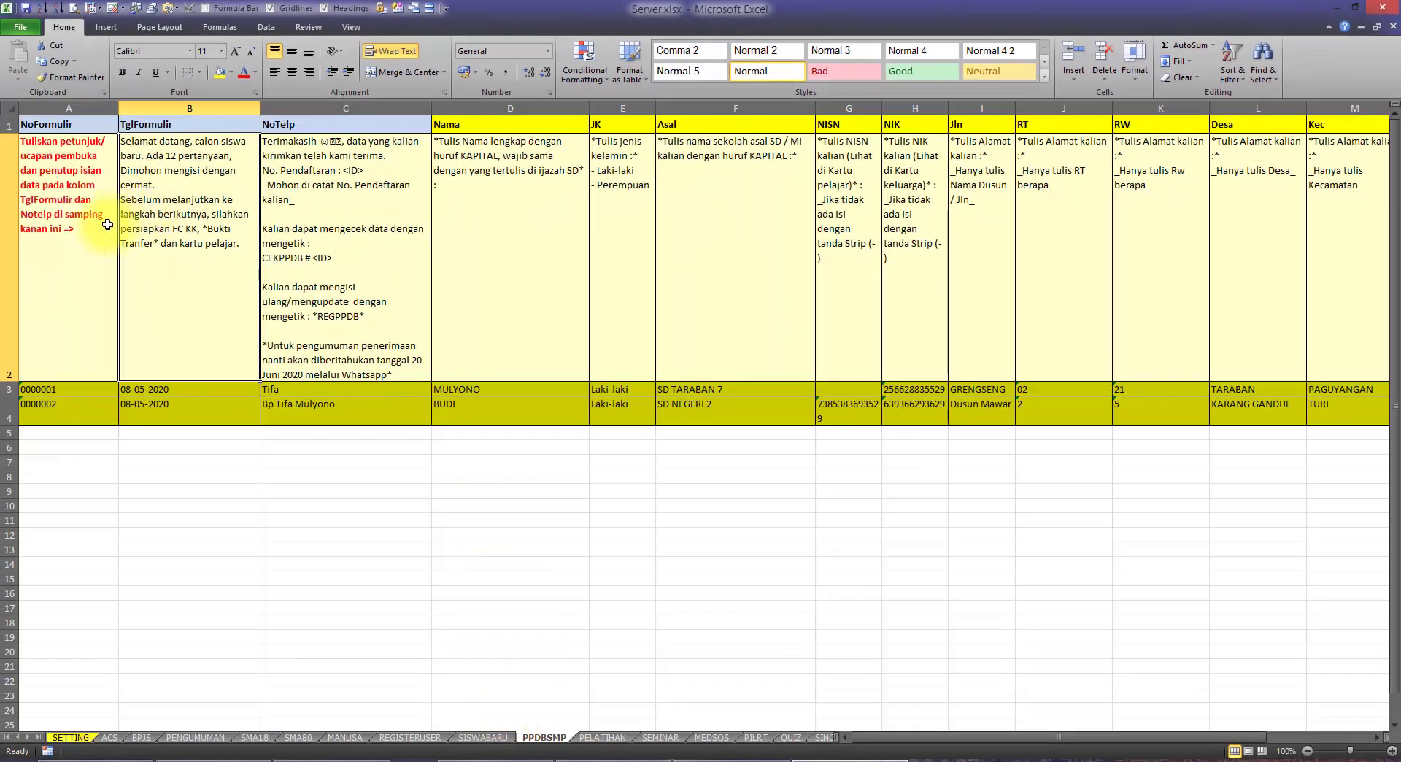
{"action": "key", "text": "ctrl+Home"}
Step: Review section 2 of the notes, mark the section 3 heading on creating keywords in the setting page, and return to the workbook
{"action": "left_click", "coordinate": [329, 757]}
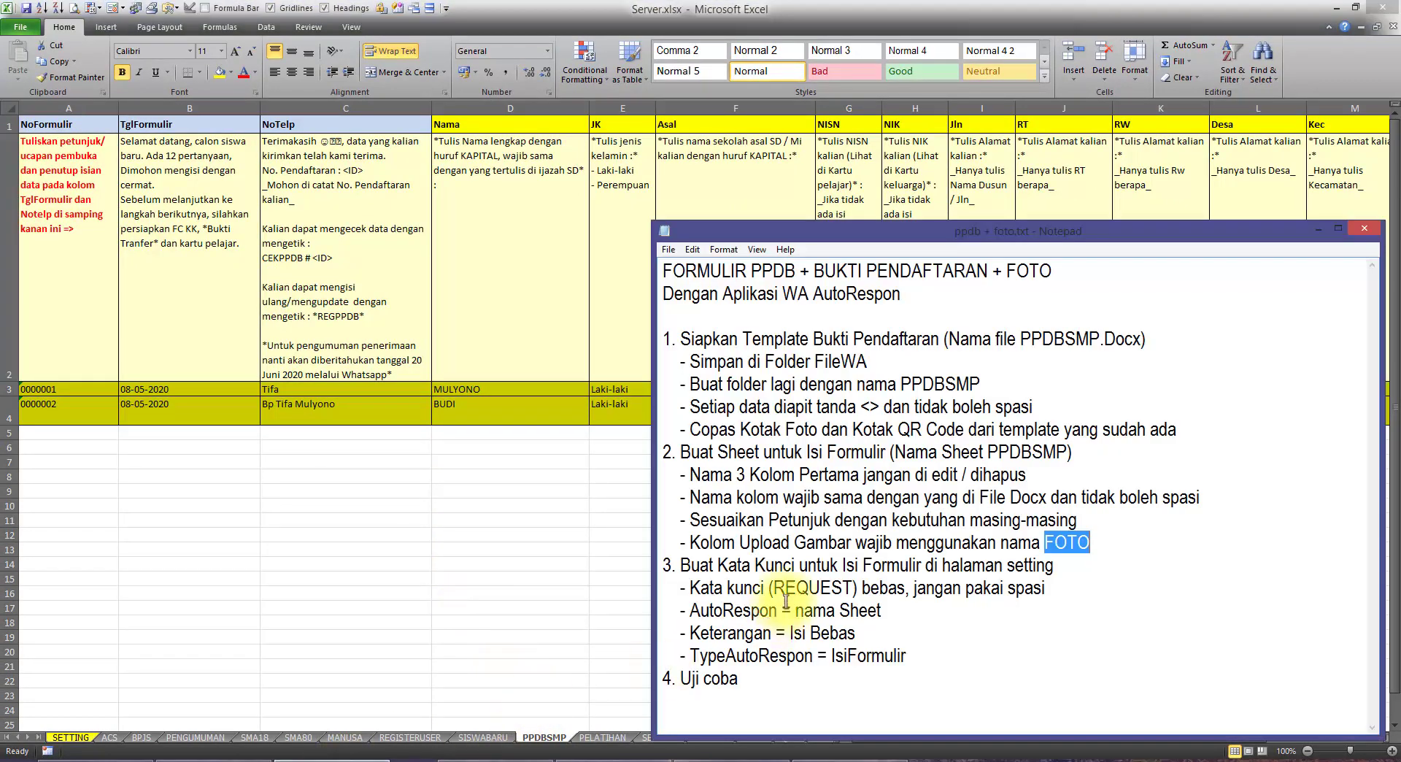
{"action": "left_click_drag", "start_coordinate": [699, 452], "coordinate": [1078, 544]}
{"action": "left_click", "coordinate": [817, 565]}
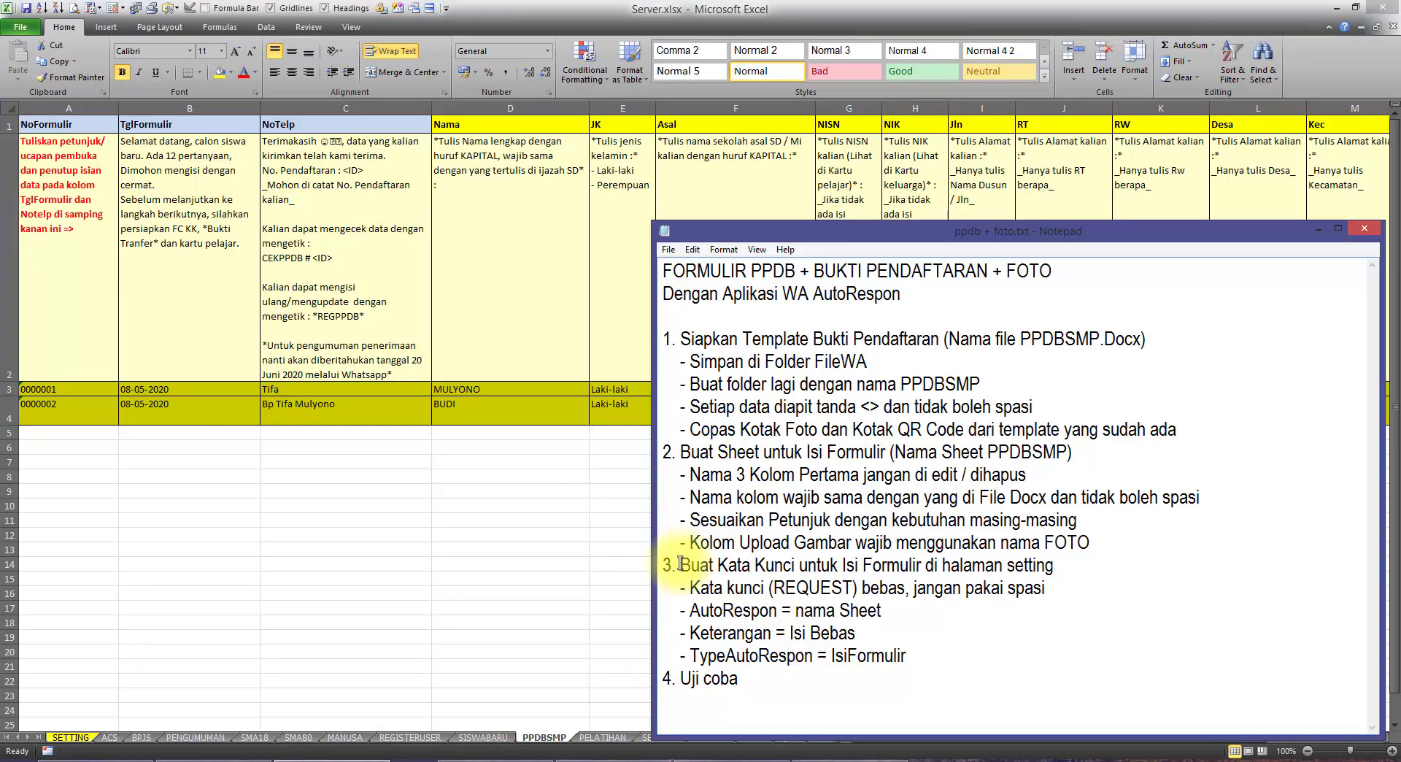
{"action": "left_click_drag", "start_coordinate": [679, 564], "coordinate": [1080, 569]}
{"action": "left_click", "coordinate": [530, 513]}
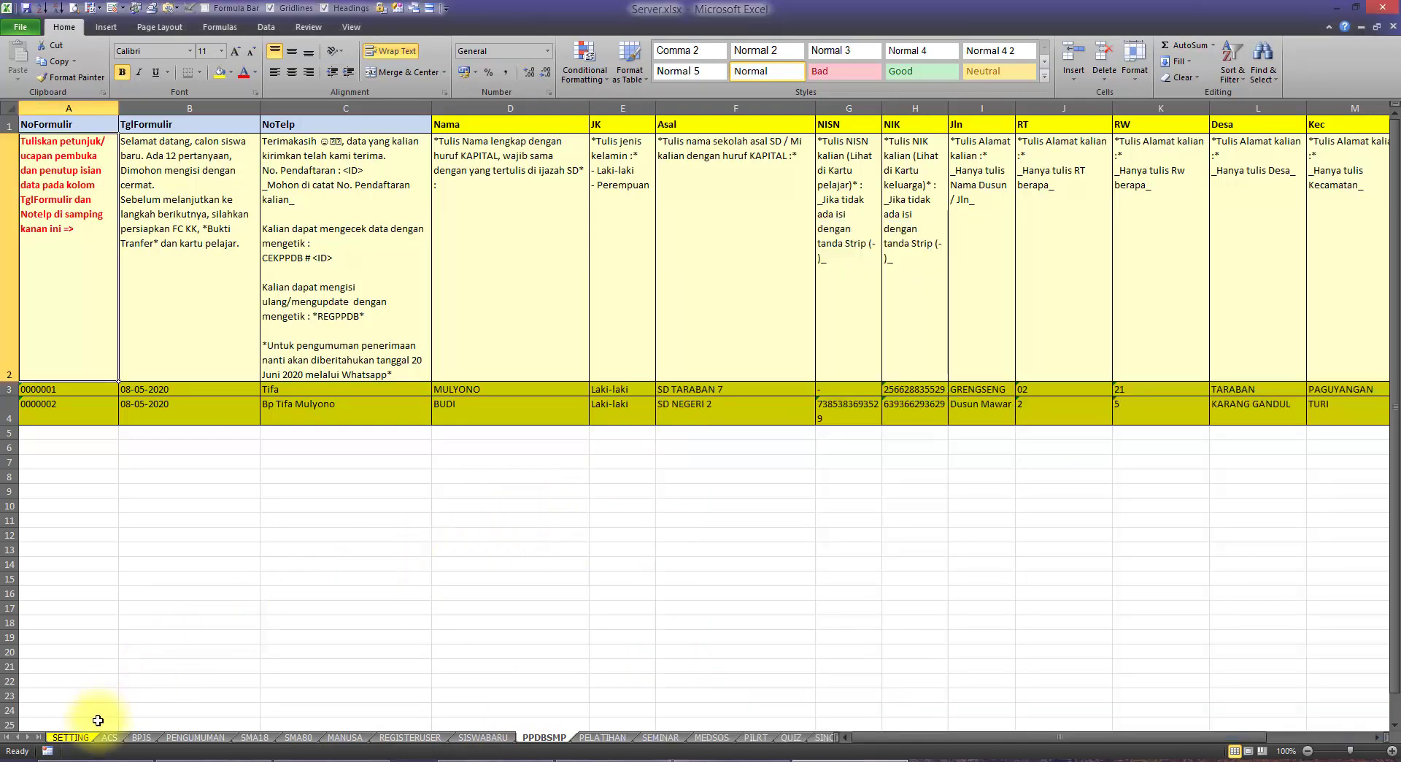
Step: Open the SETTING sheet and point out its Request, AutoRespon, Keterangan_Request and TypeAutoRespon headers
{"action": "left_click", "coordinate": [71, 736]}
{"action": "left_click", "coordinate": [122, 519]}
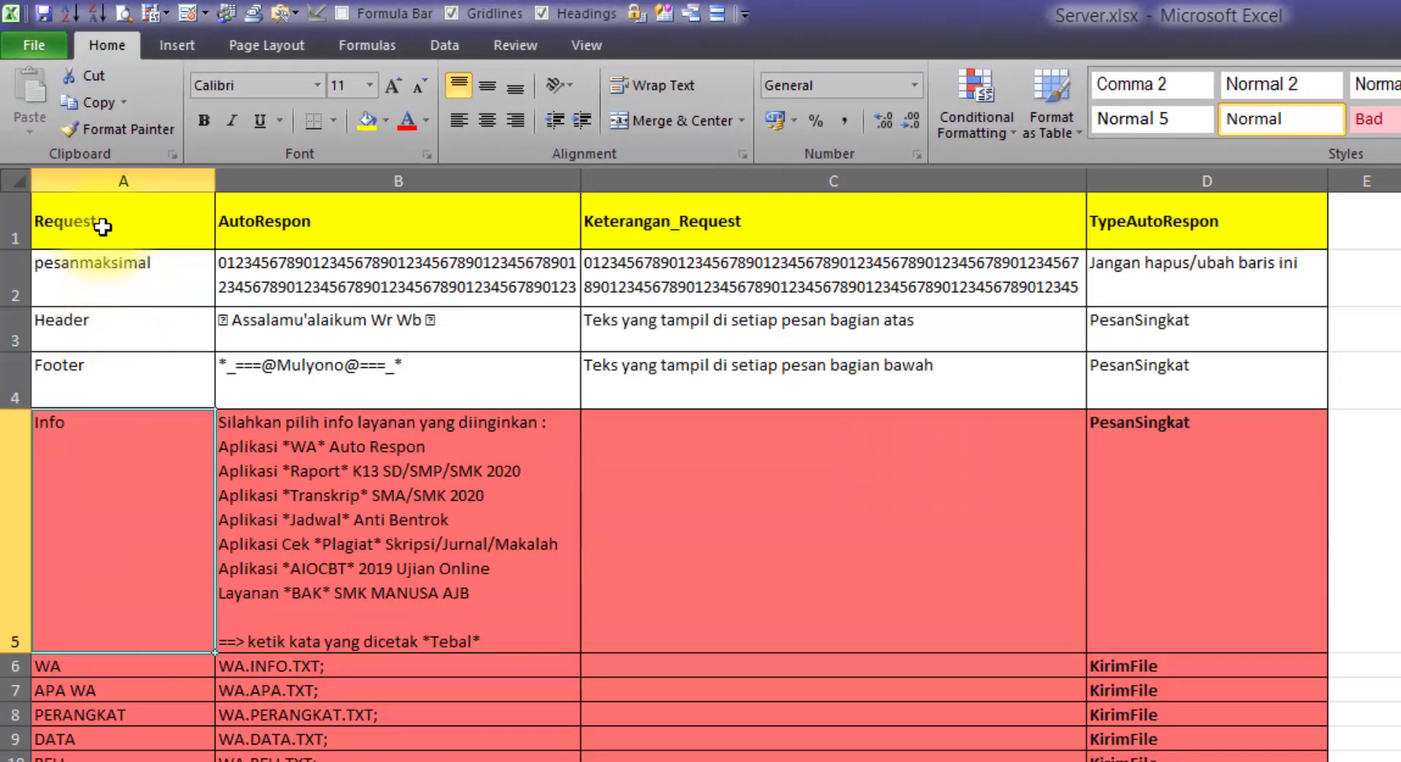
{"action": "left_click", "coordinate": [337, 221]}
{"action": "left_click", "coordinate": [638, 221]}
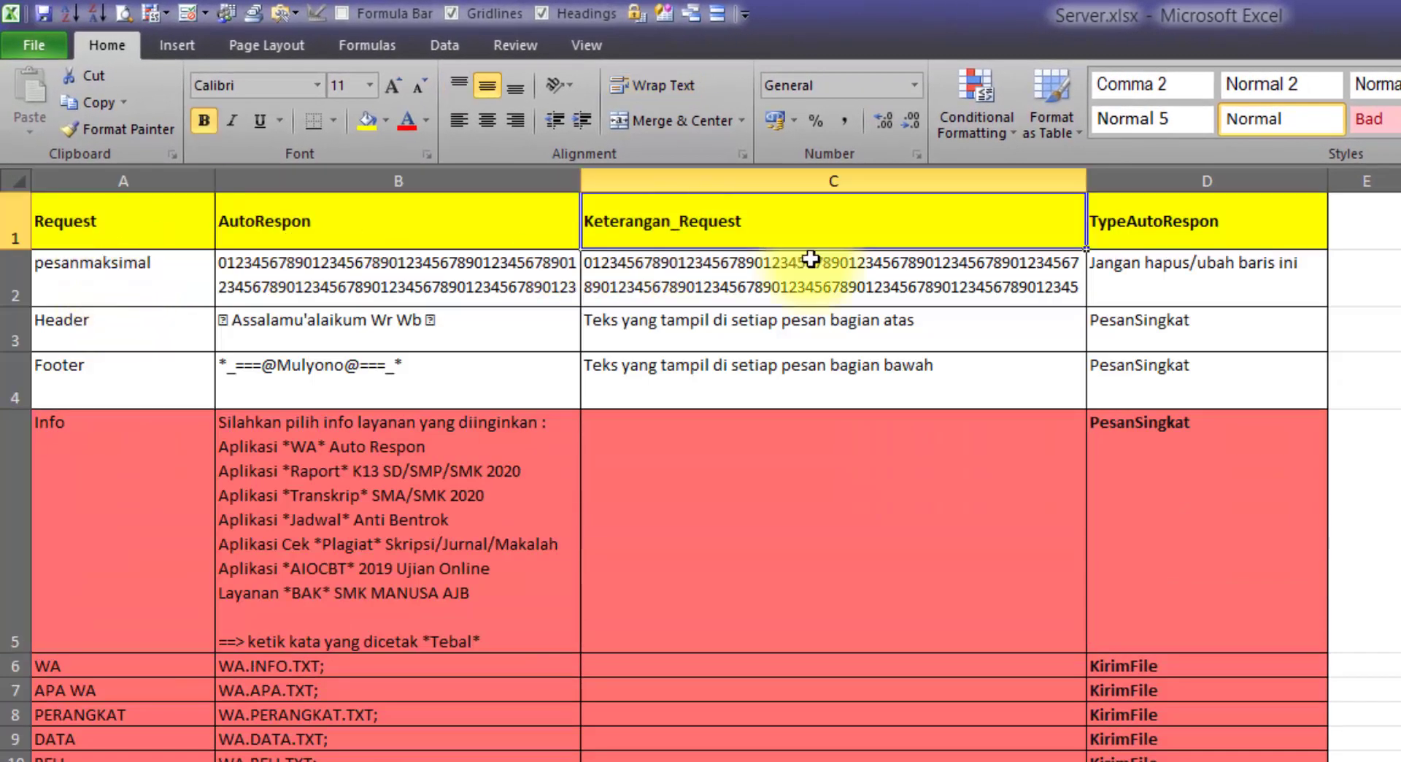
{"action": "left_click", "coordinate": [1125, 229]}
Step: Freeze the panes at cell A2 so the header row of the SETTING sheet stays visible while scrolling
{"action": "left_click", "coordinate": [279, 265]}
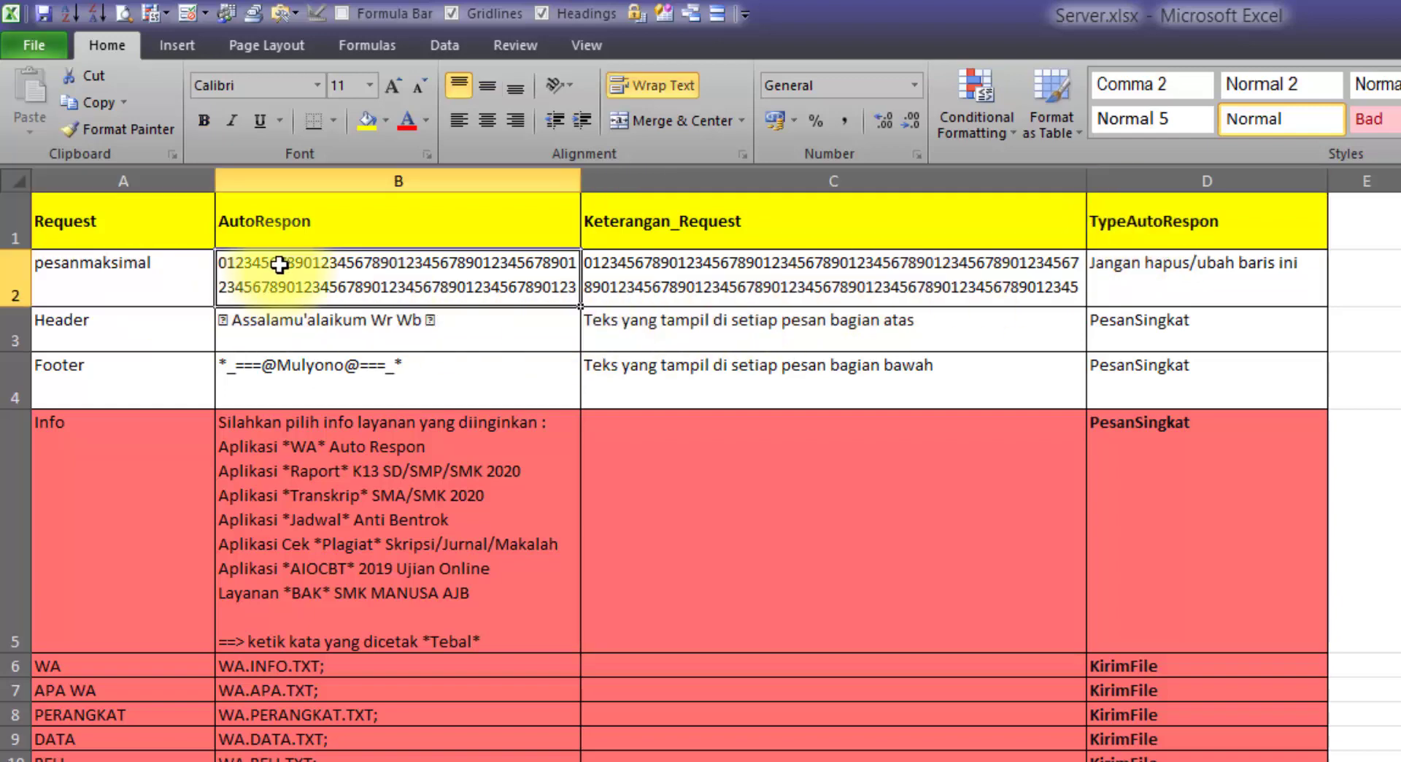
{"action": "left_click", "coordinate": [179, 270]}
{"action": "left_click", "coordinate": [586, 45]}
{"action": "left_click", "coordinate": [838, 110]}
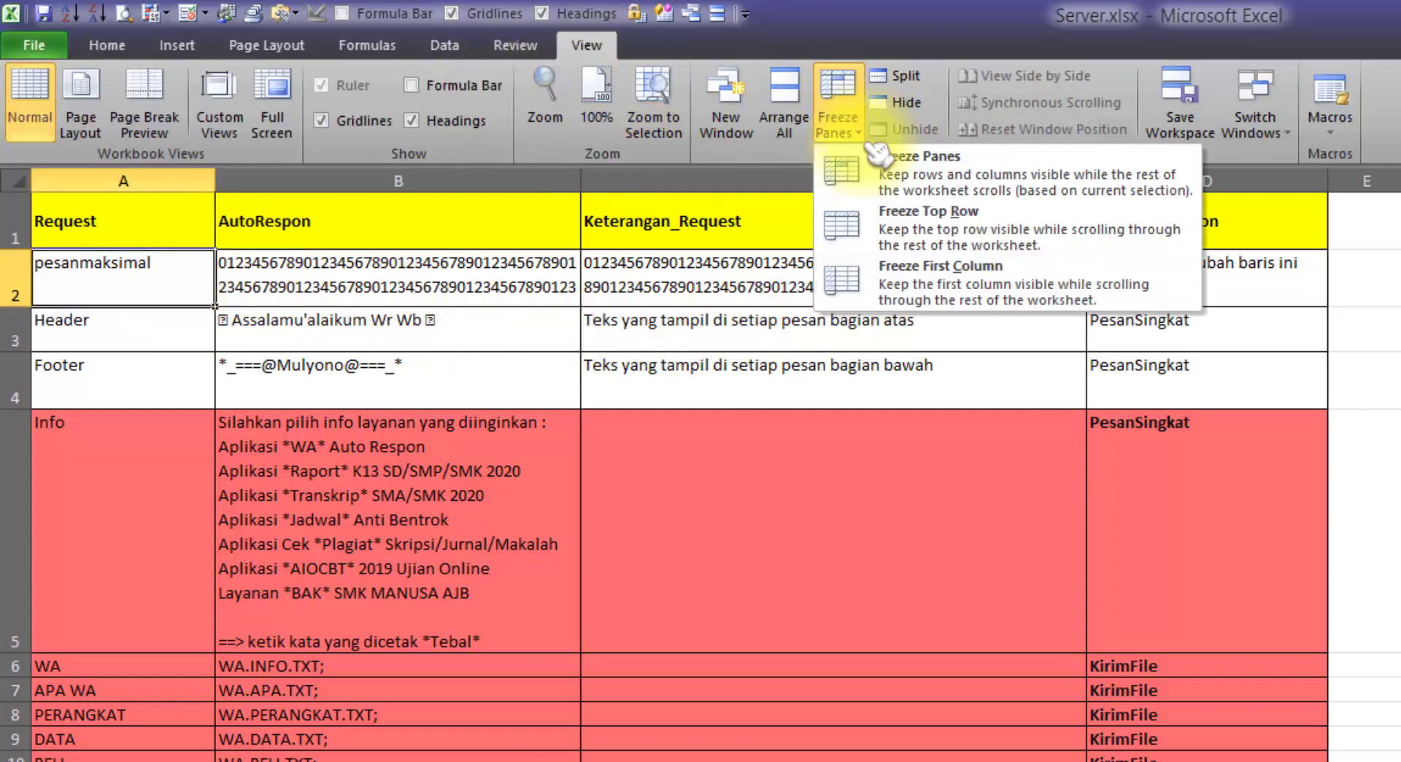
{"action": "left_click", "coordinate": [921, 156]}
{"action": "scroll", "coordinate": [475, 334], "scroll_direction": "down", "scroll_amount": 10}
{"action": "scroll", "coordinate": [287, 569], "scroll_direction": "up", "scroll_amount": 10}
Step: Find the DAFTARPPDB keyword in the Request column and mark its text in cell A44 without editing it
{"action": "scroll", "coordinate": [119, 507], "scroll_direction": "down", "scroll_amount": 12}
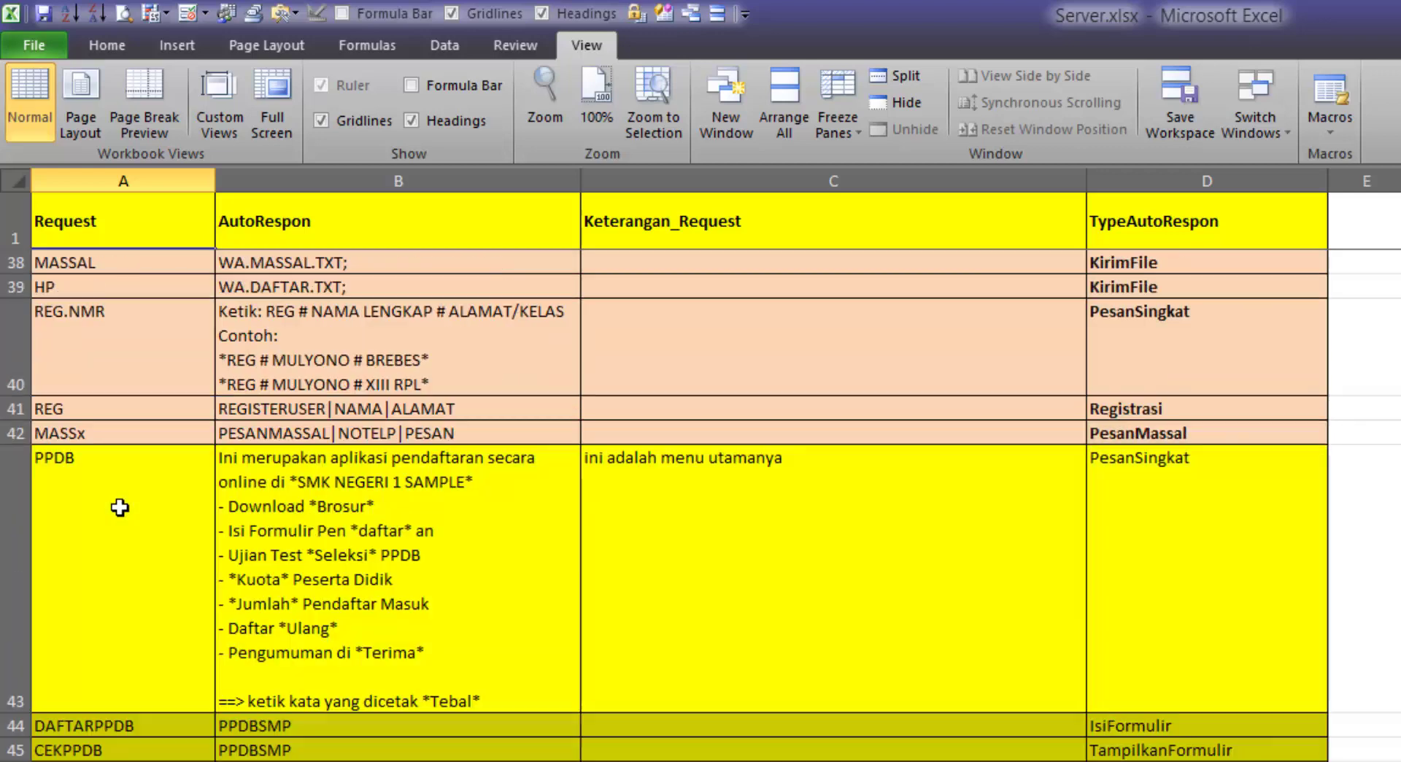
{"action": "scroll", "coordinate": [120, 507], "scroll_direction": "down", "scroll_amount": 5}
{"action": "scroll", "coordinate": [112, 534], "scroll_direction": "up", "scroll_amount": 5}
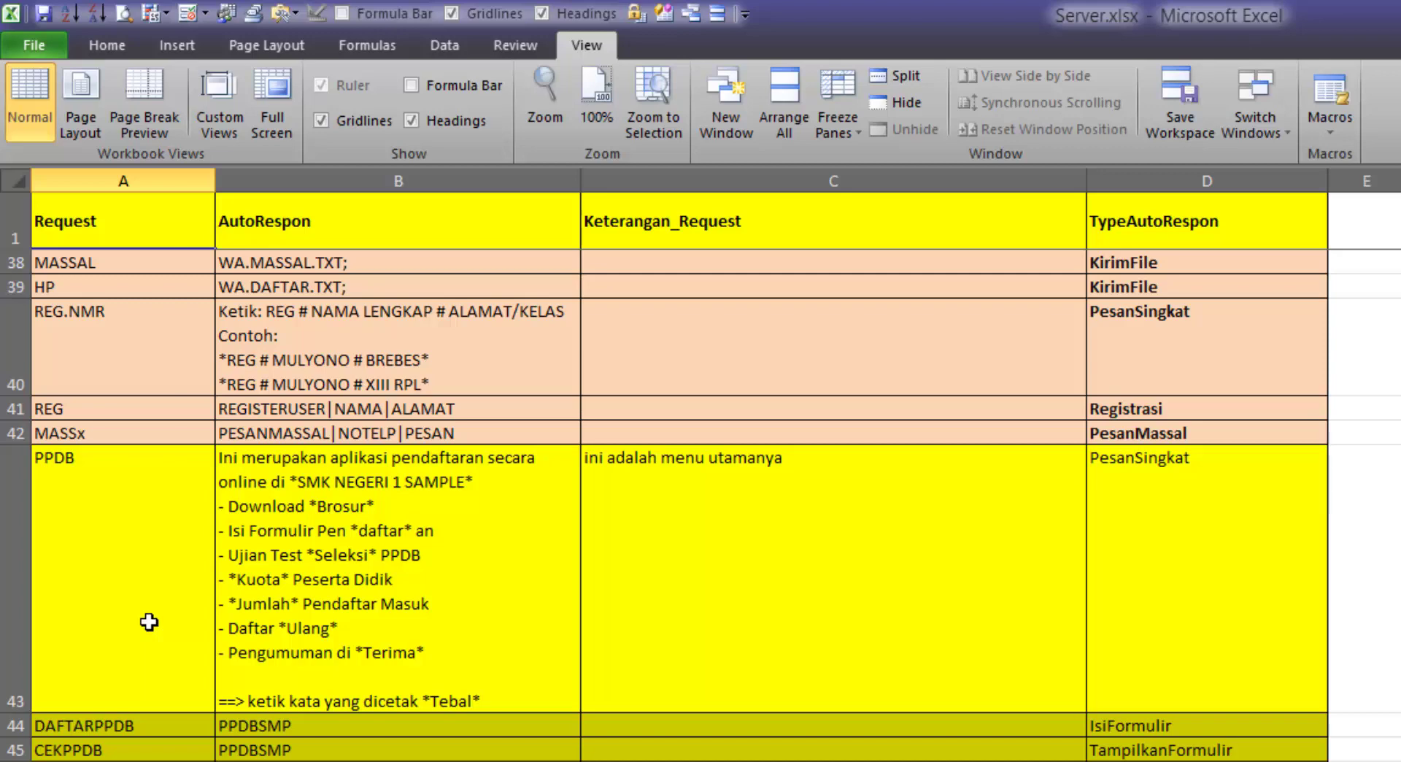
{"action": "scroll", "coordinate": [124, 620], "scroll_direction": "down", "scroll_amount": 1}
{"action": "left_click", "coordinate": [112, 568]}
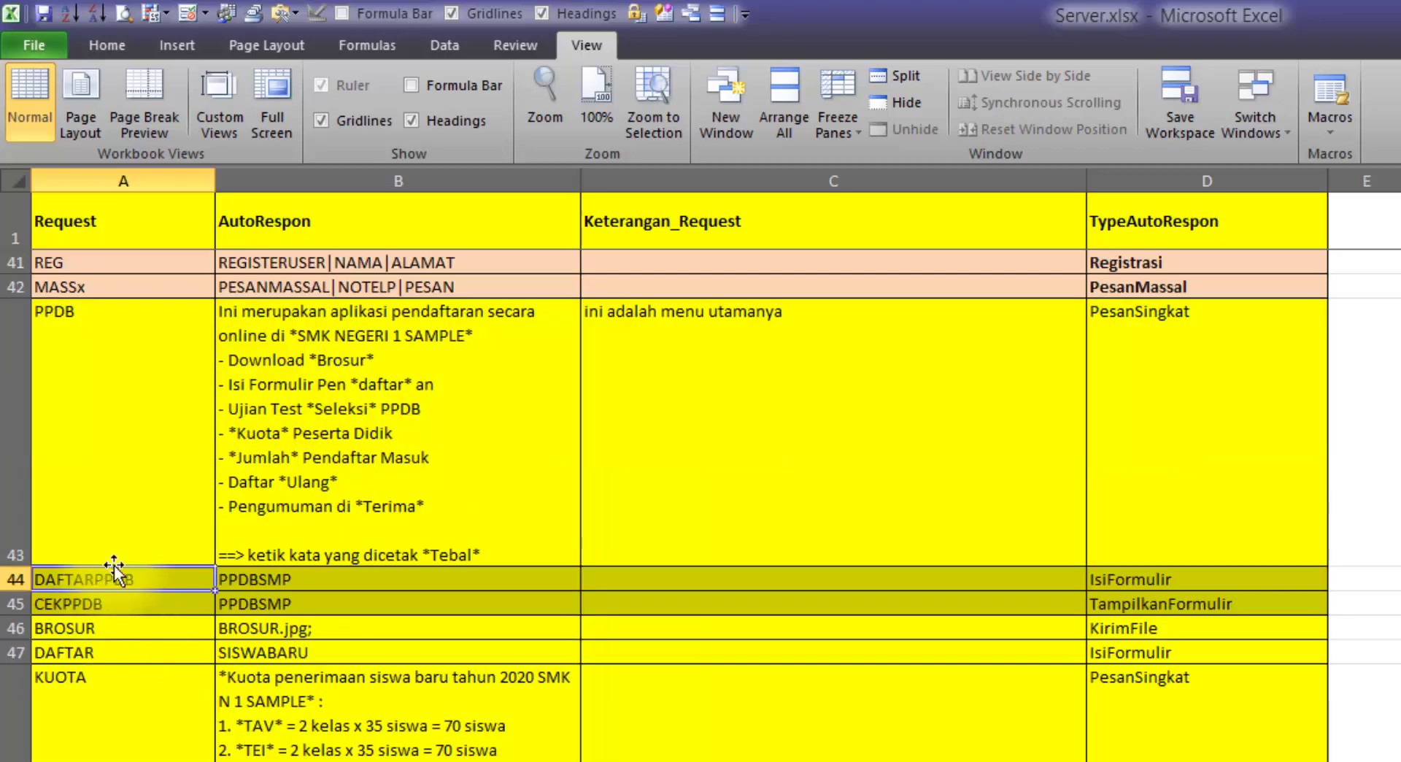
{"action": "scroll", "coordinate": [124, 547], "scroll_direction": "down", "scroll_amount": 1}
{"action": "scroll", "coordinate": [133, 445], "scroll_direction": "up", "scroll_amount": 1}
{"action": "scroll", "coordinate": [128, 529], "scroll_direction": "down", "scroll_amount": 1}
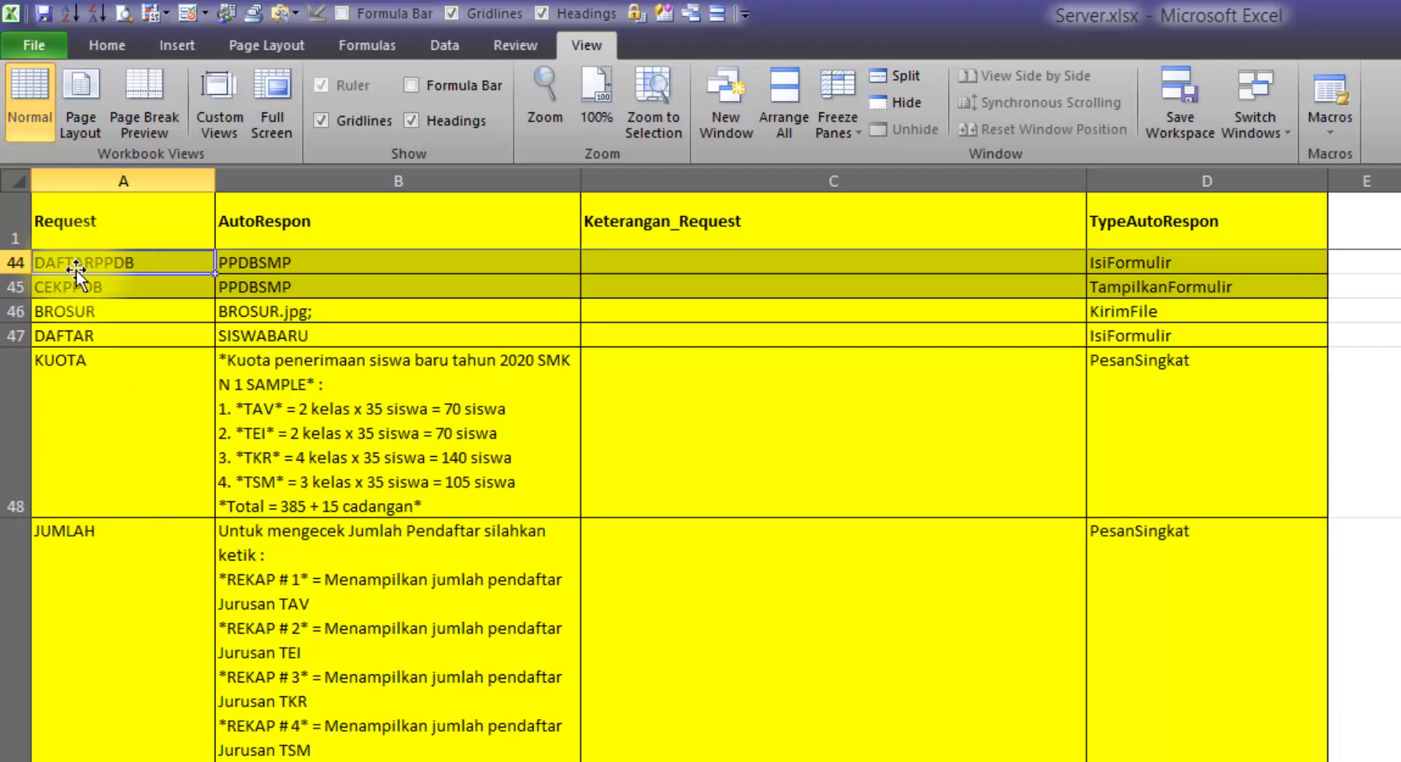
{"action": "double_click", "coordinate": [149, 263]}
{"action": "left_click_drag", "start_coordinate": [149, 262], "coordinate": [9, 262]}
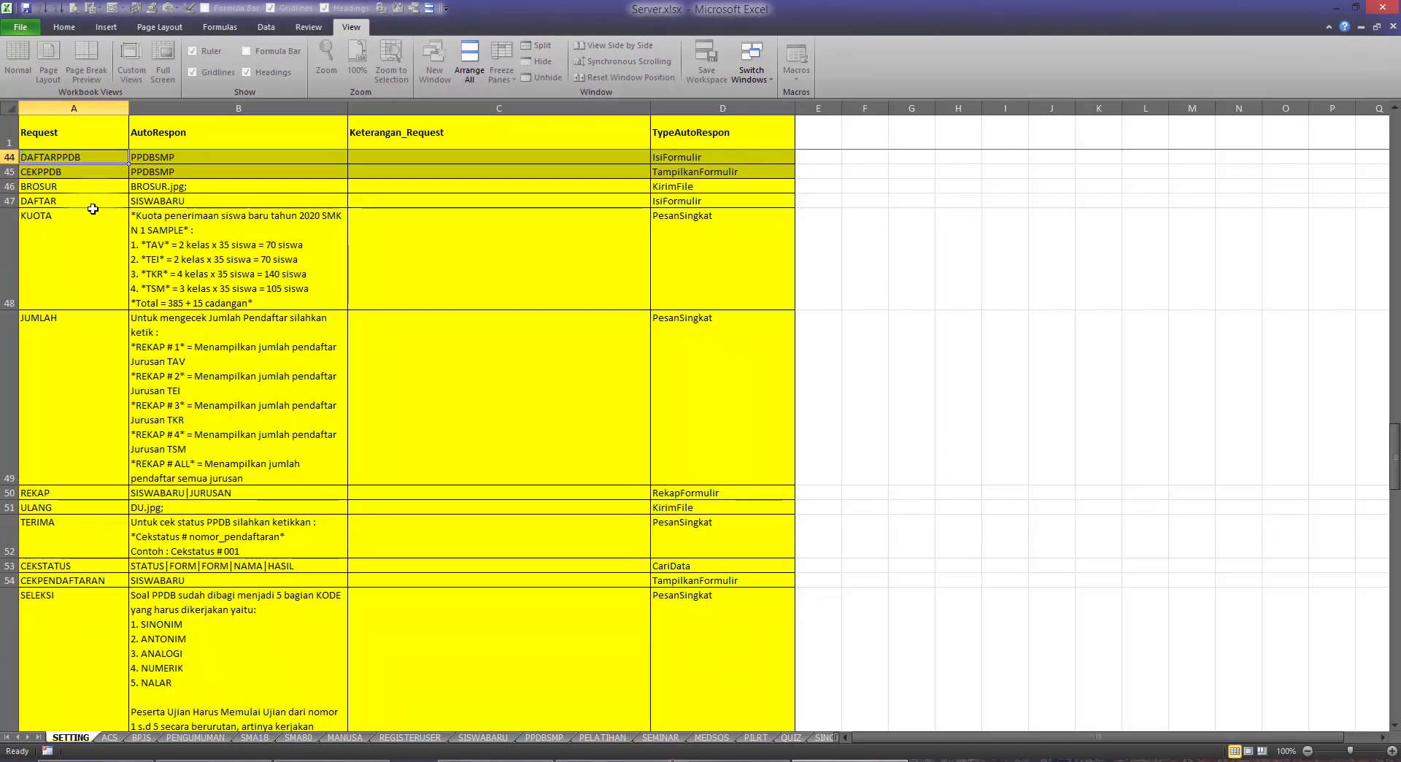
{"action": "key", "text": "Escape"}
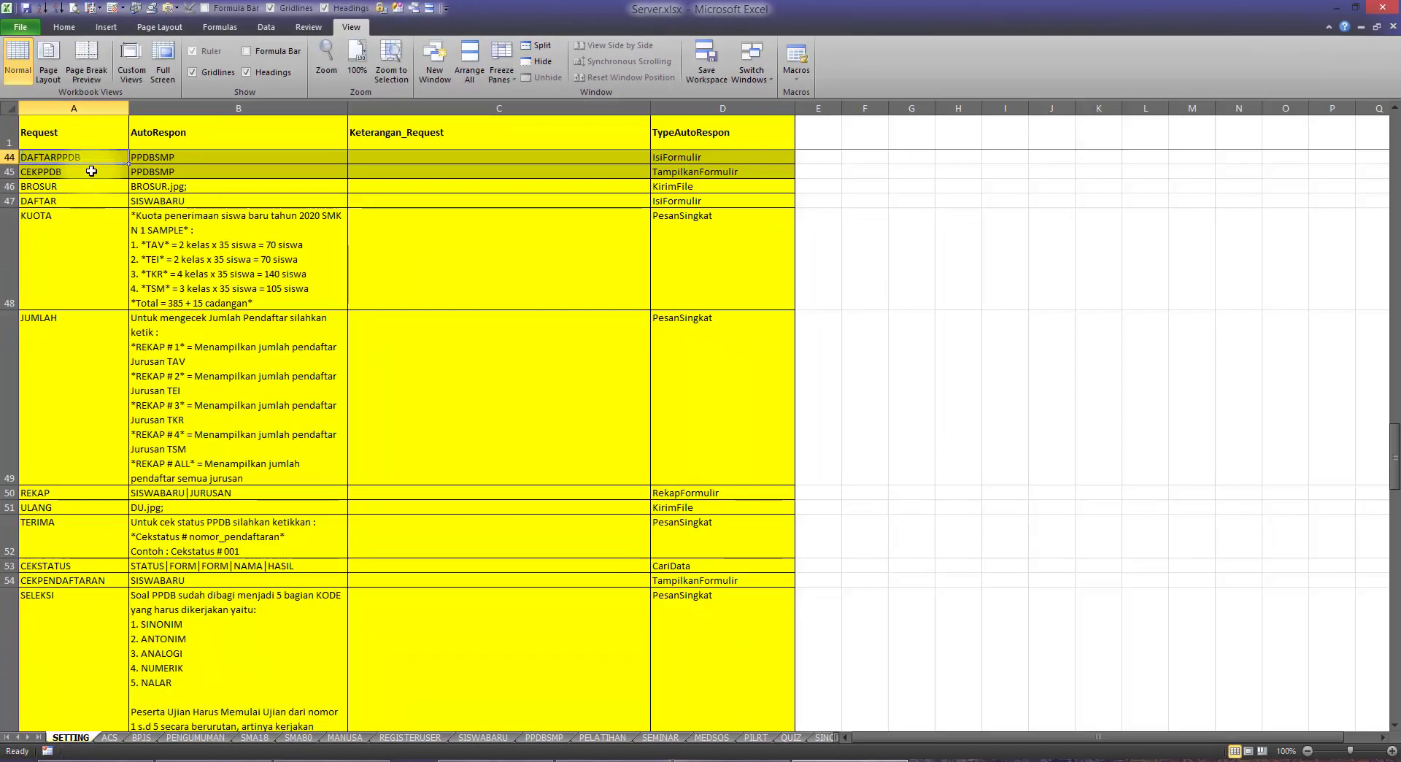
Step: Mark the notes on keywords without spaces and AutoRespon matching the sheet name, and return to the AutoRespon header in SETTING
{"action": "left_click", "coordinate": [332, 748]}
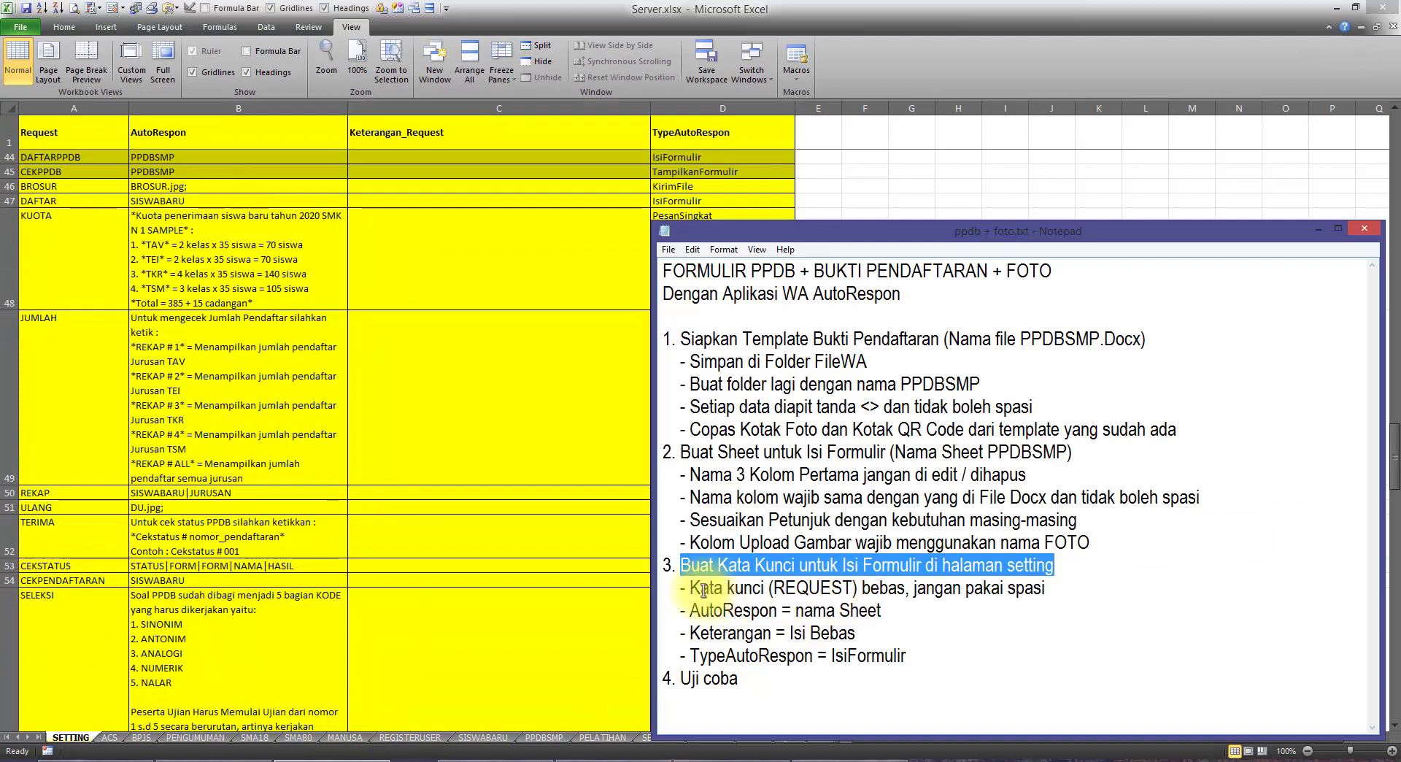
{"action": "left_click_drag", "start_coordinate": [913, 587], "coordinate": [1062, 585]}
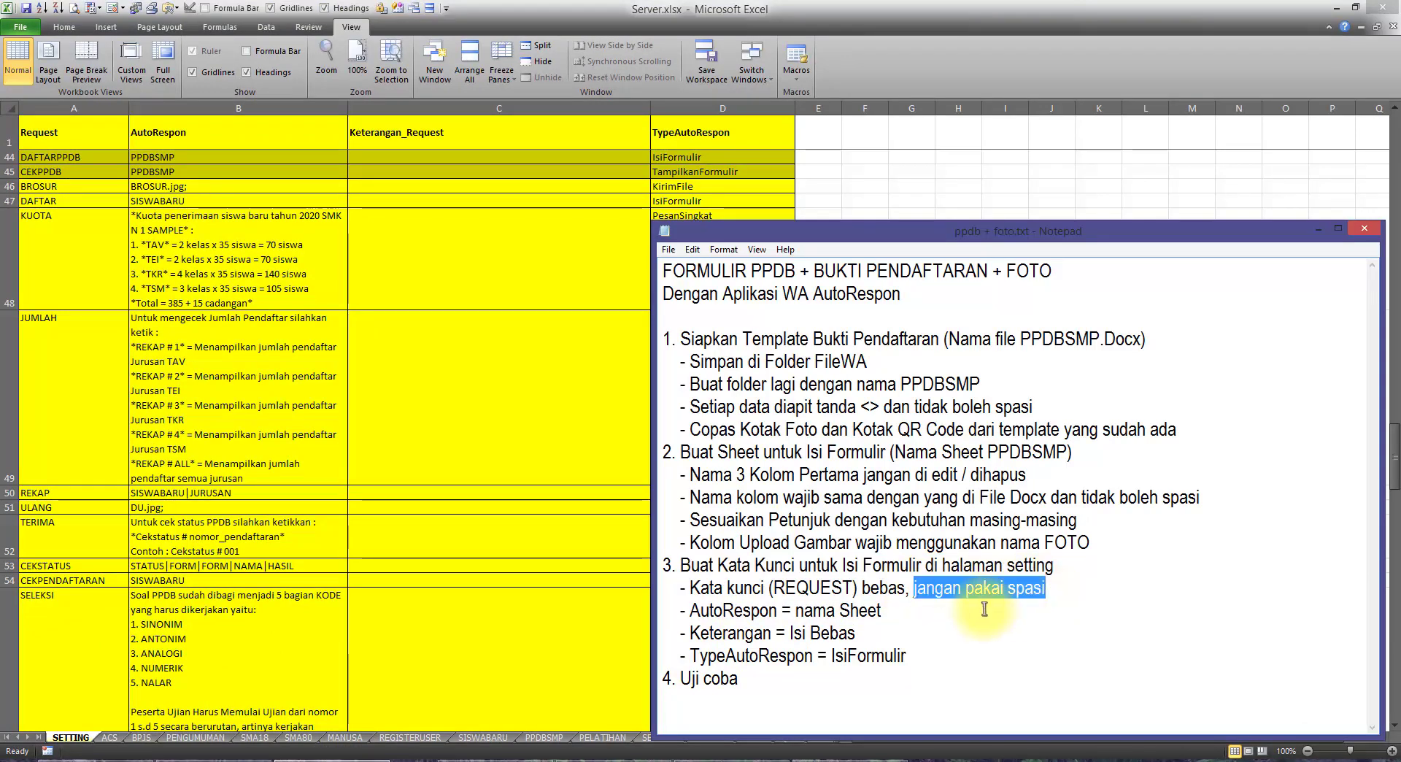
{"action": "left_click_drag", "start_coordinate": [692, 613], "coordinate": [882, 611]}
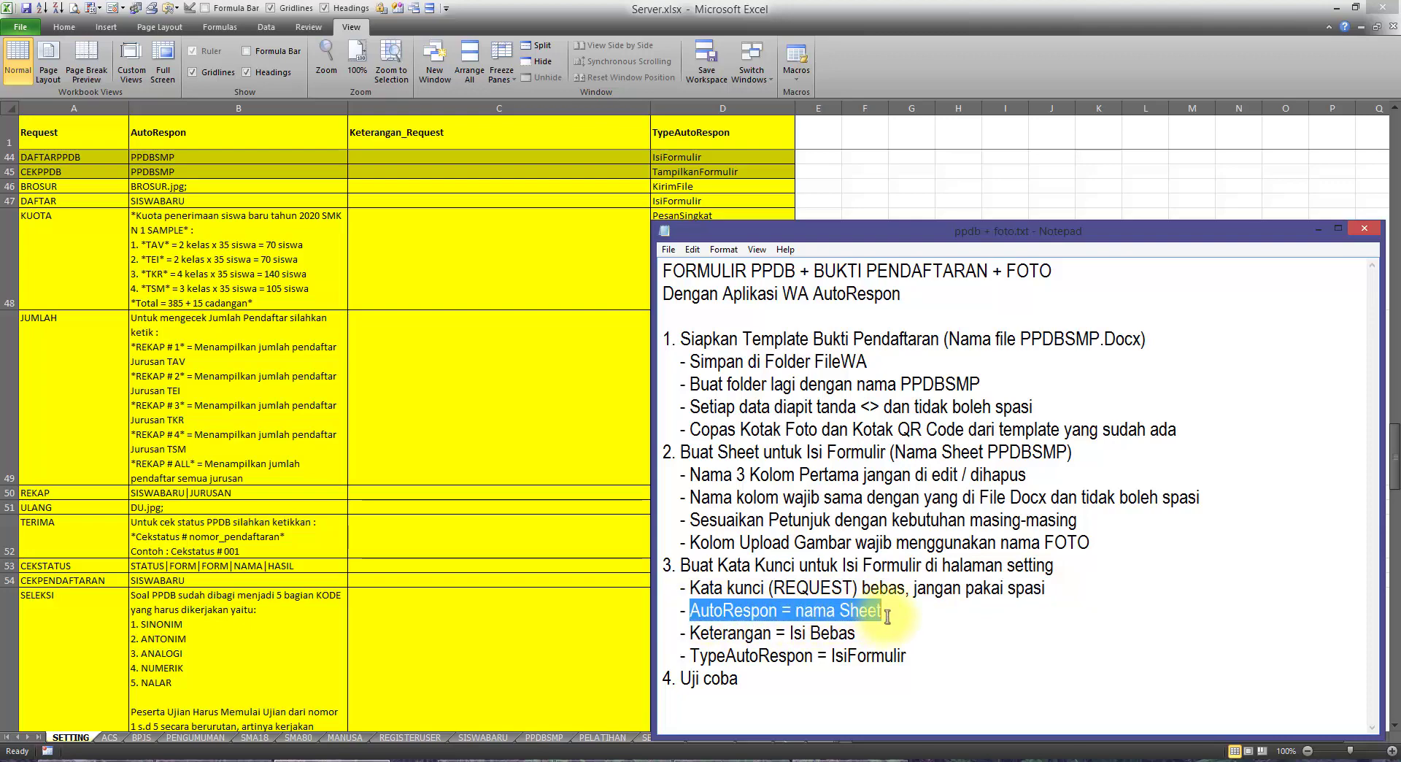
{"action": "left_click", "coordinate": [197, 108]}
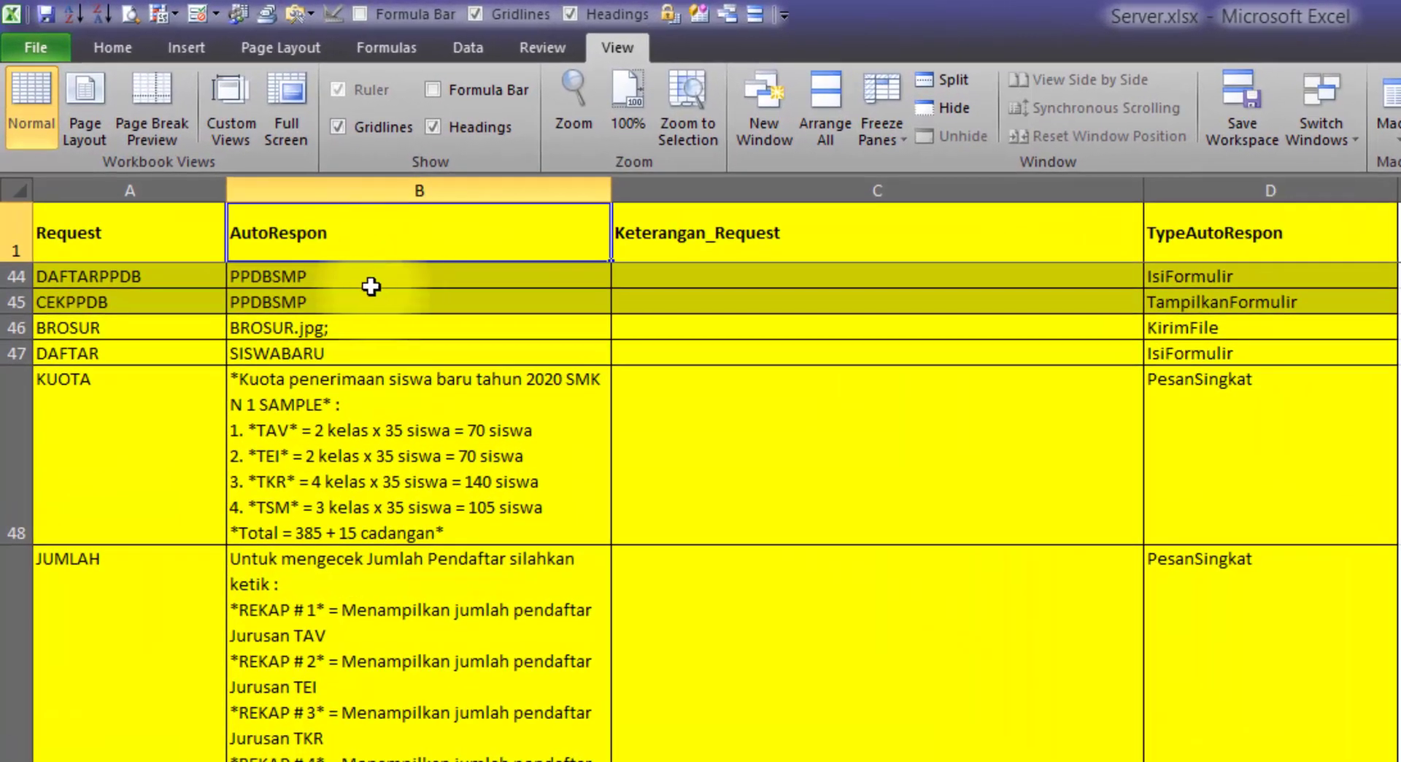
Step: Point out the PPDBSMP entry in AutoRespon cell B44, view the matching PPDBSMP sheet, and return to SETTING
{"action": "left_click", "coordinate": [236, 188]}
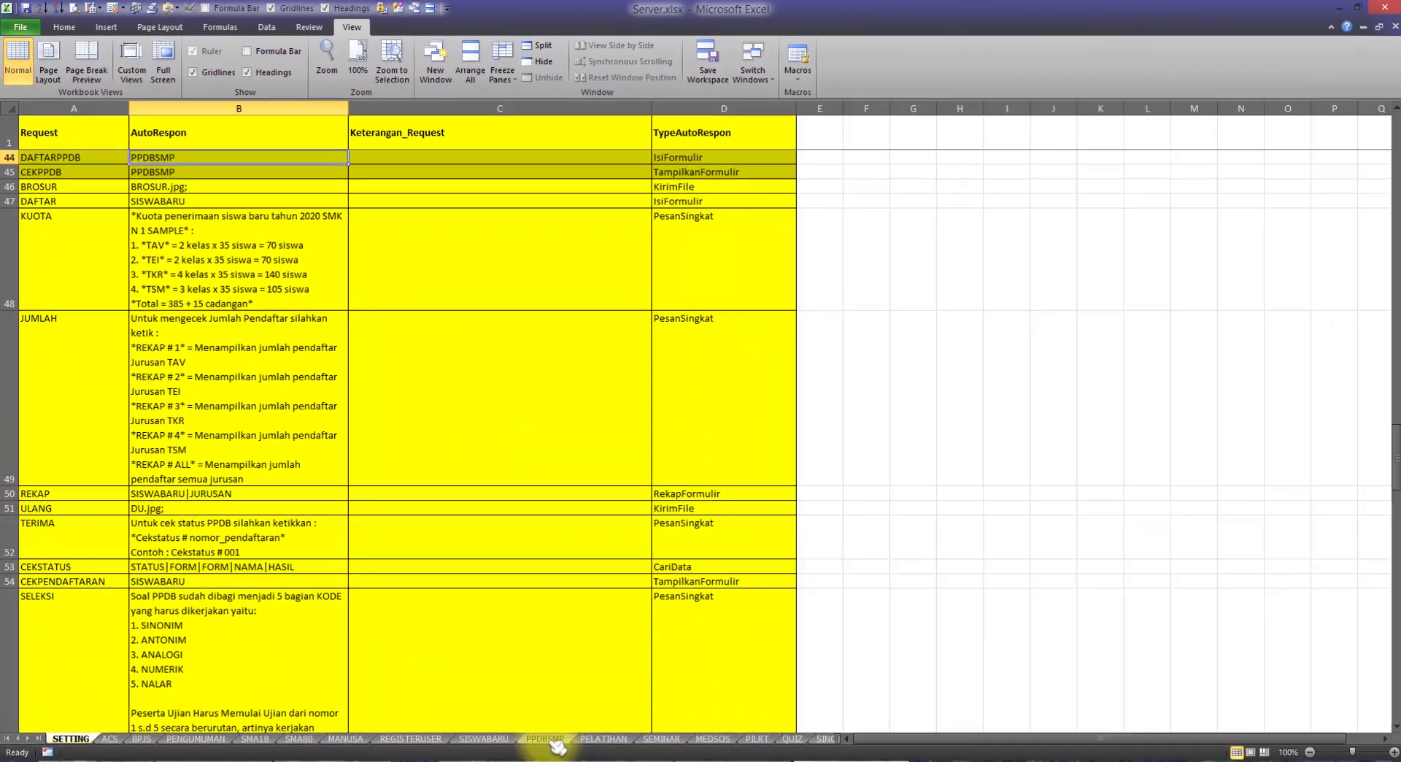
{"action": "left_click", "coordinate": [547, 738]}
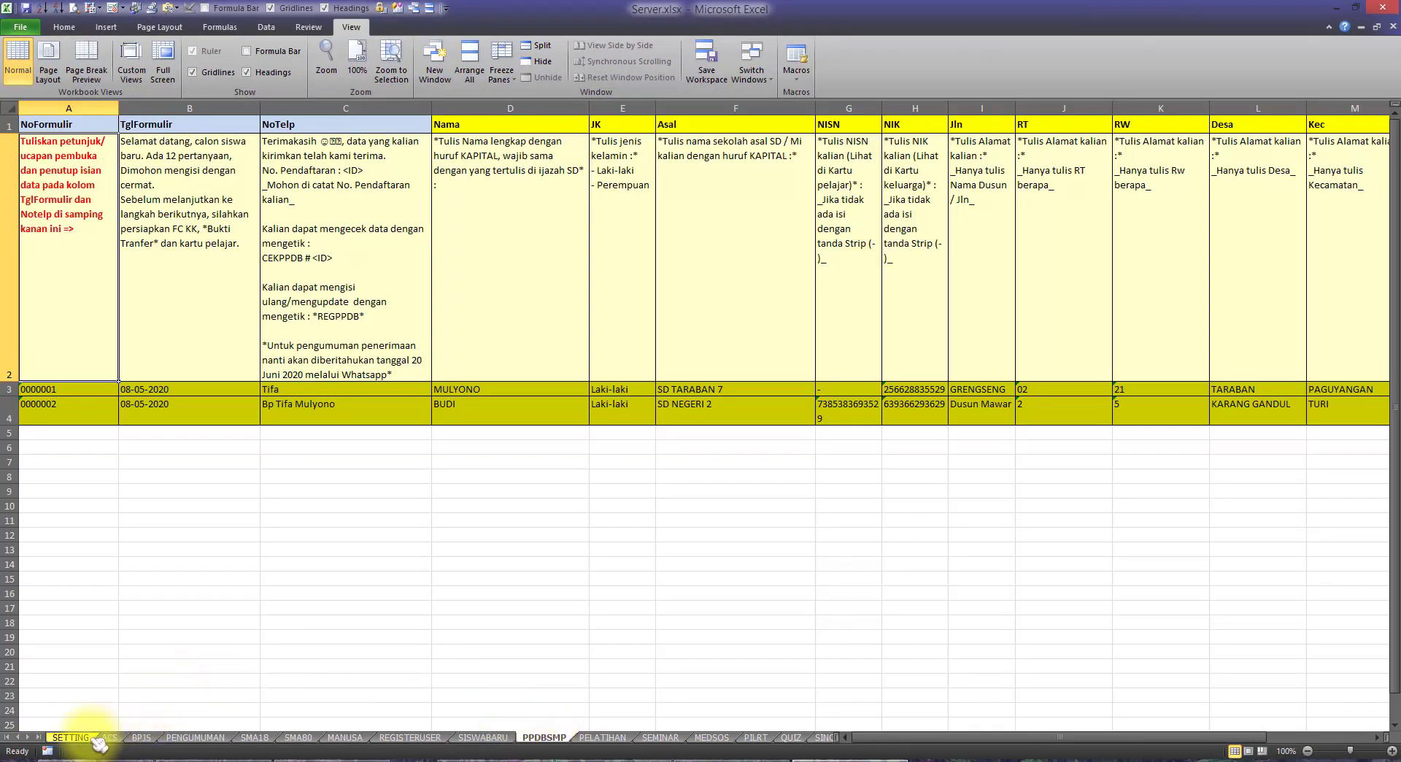
{"action": "left_click", "coordinate": [73, 738]}
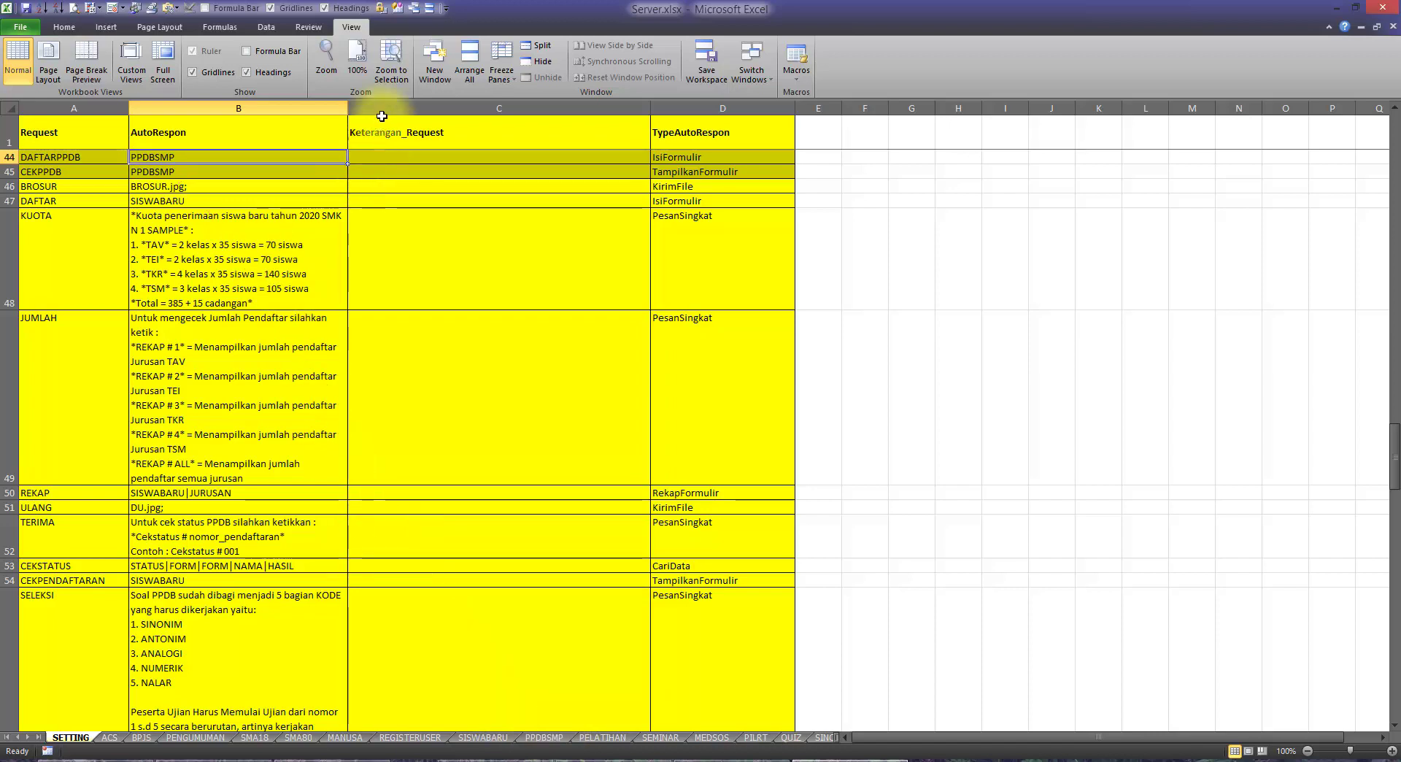
Step: Mark the note "Keterangan = Isi Bebas" in ppdb + foto.txt and point out Keterangan_Request cell C44 in SETTING
{"action": "left_click", "coordinate": [405, 126]}
{"action": "key", "text": "alt+Tab"}
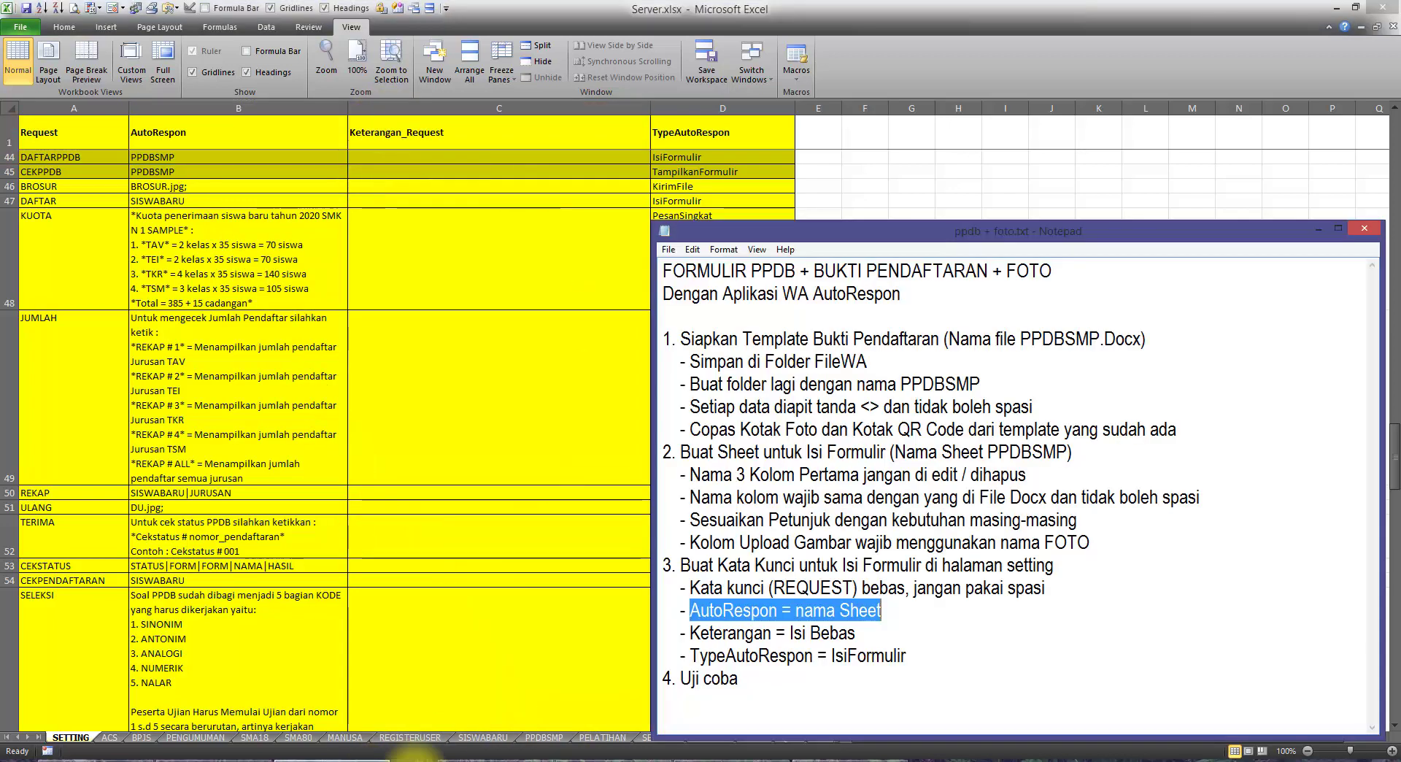
{"action": "left_click_drag", "start_coordinate": [691, 634], "coordinate": [862, 634]}
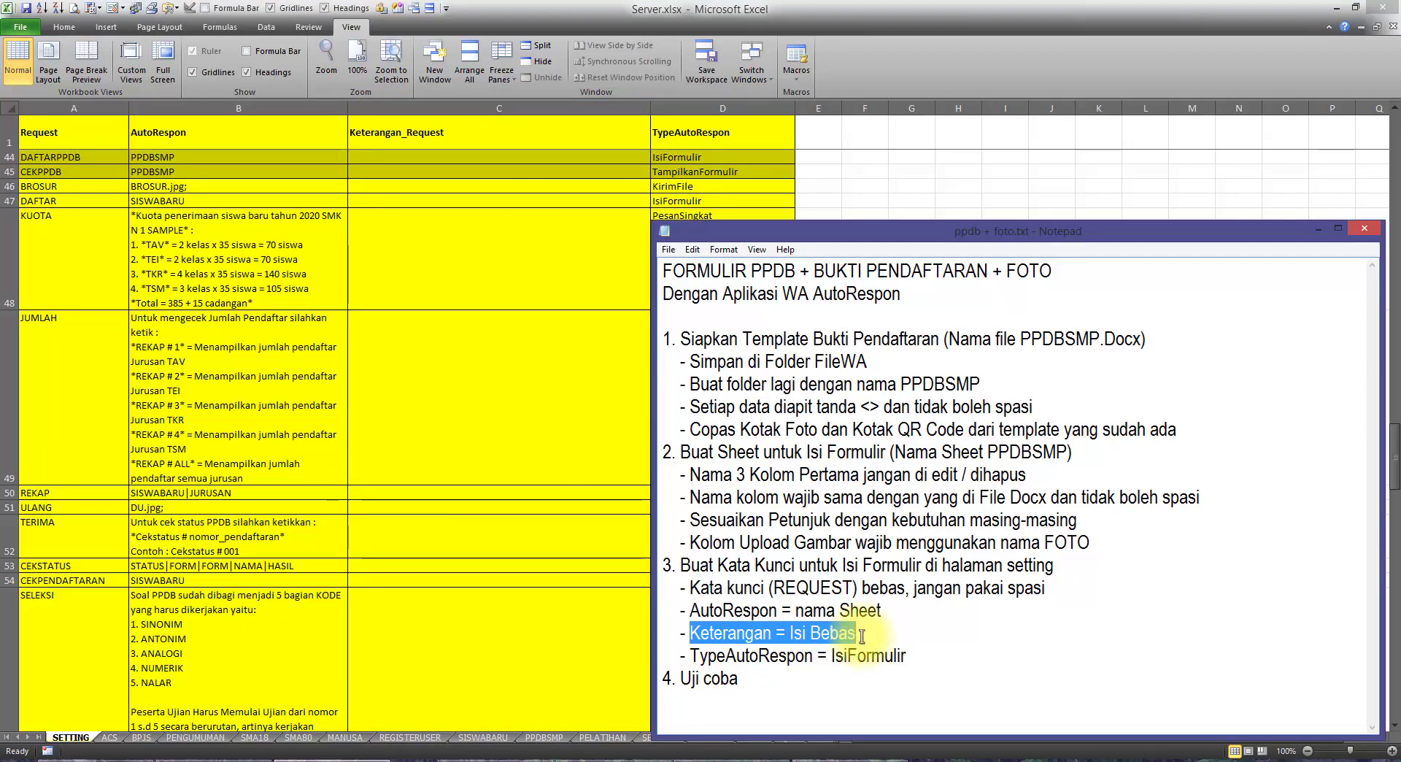
{"action": "left_click", "coordinate": [372, 155]}
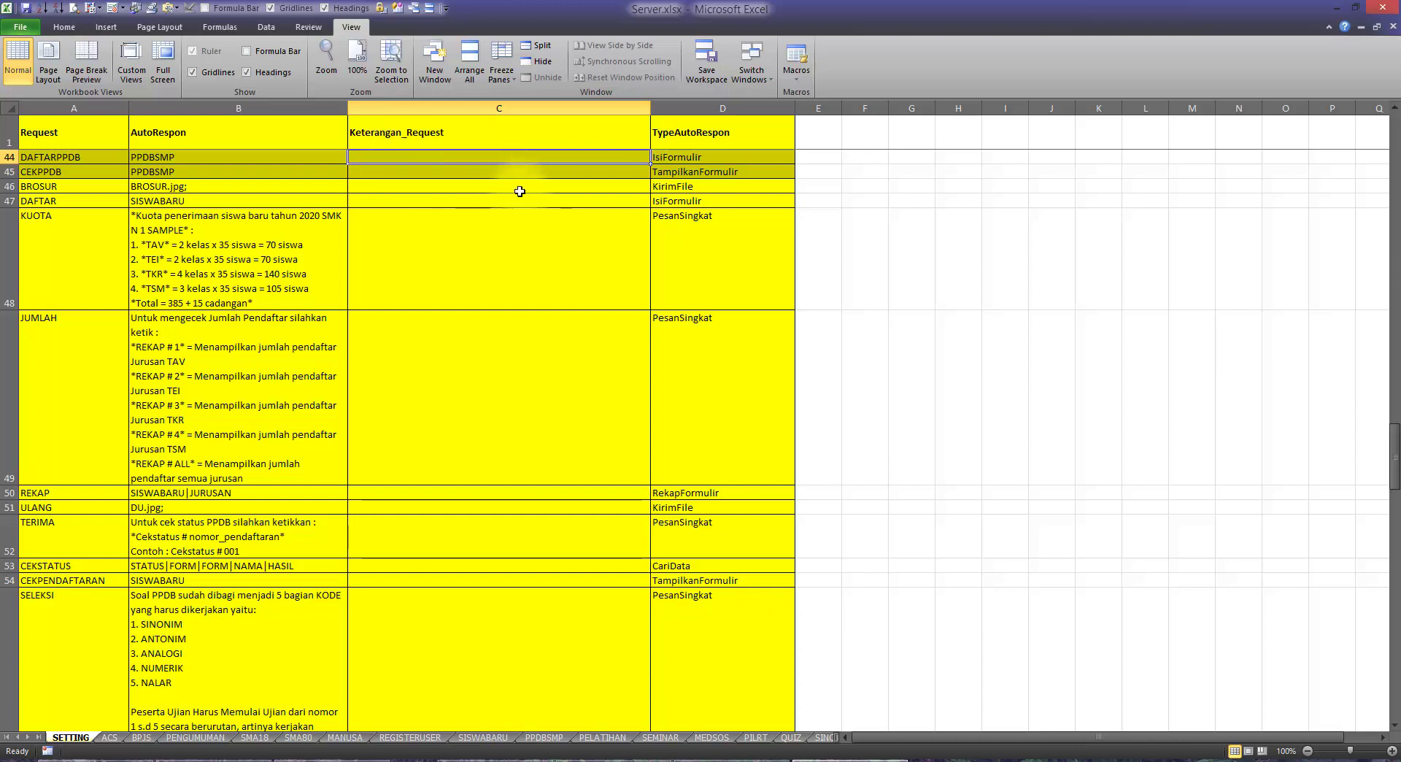
Step: Mark the note on TypeAutoRespon = IsiFormulir and show the type choices of cell D44 in SETTING, keeping IsiFormulir
{"action": "left_click", "coordinate": [365, 759]}
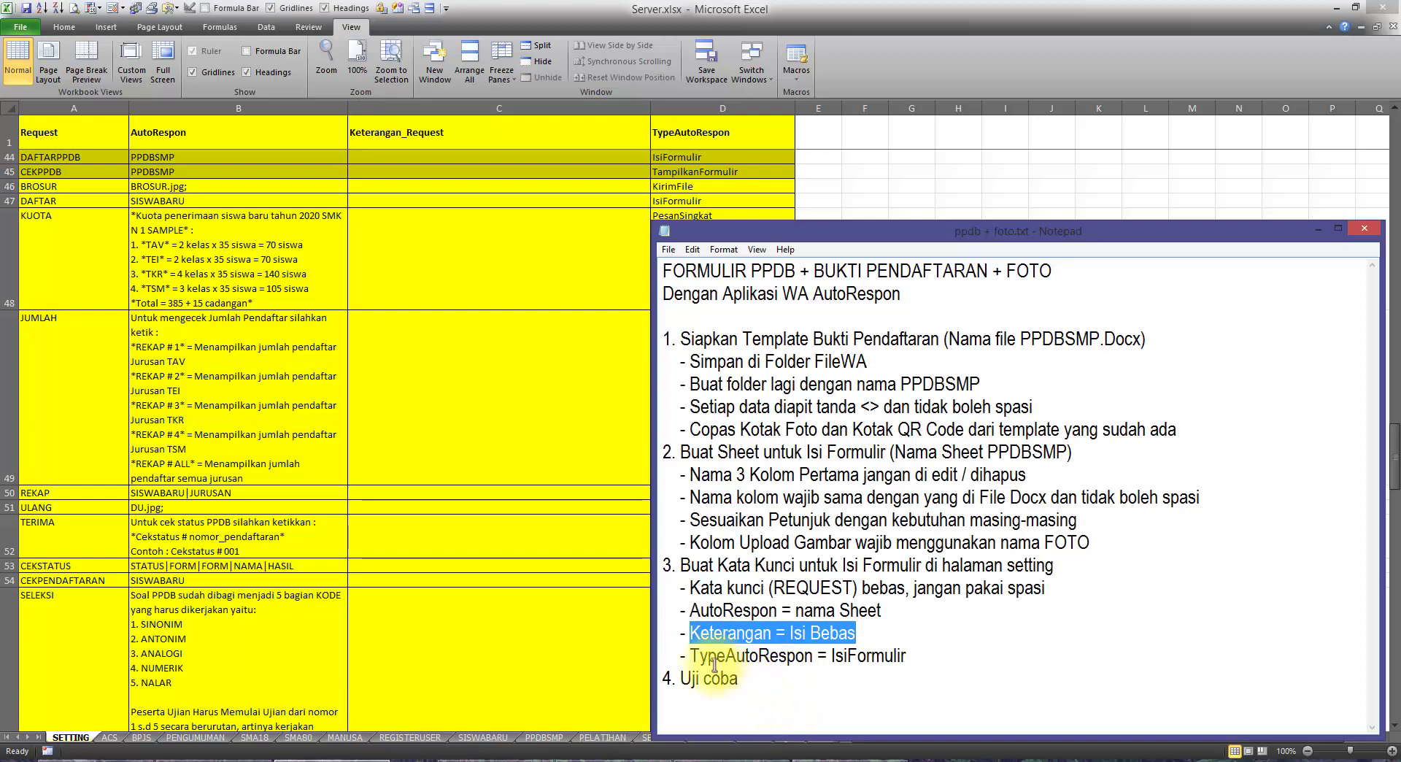
{"action": "left_click_drag", "start_coordinate": [698, 656], "coordinate": [906, 656]}
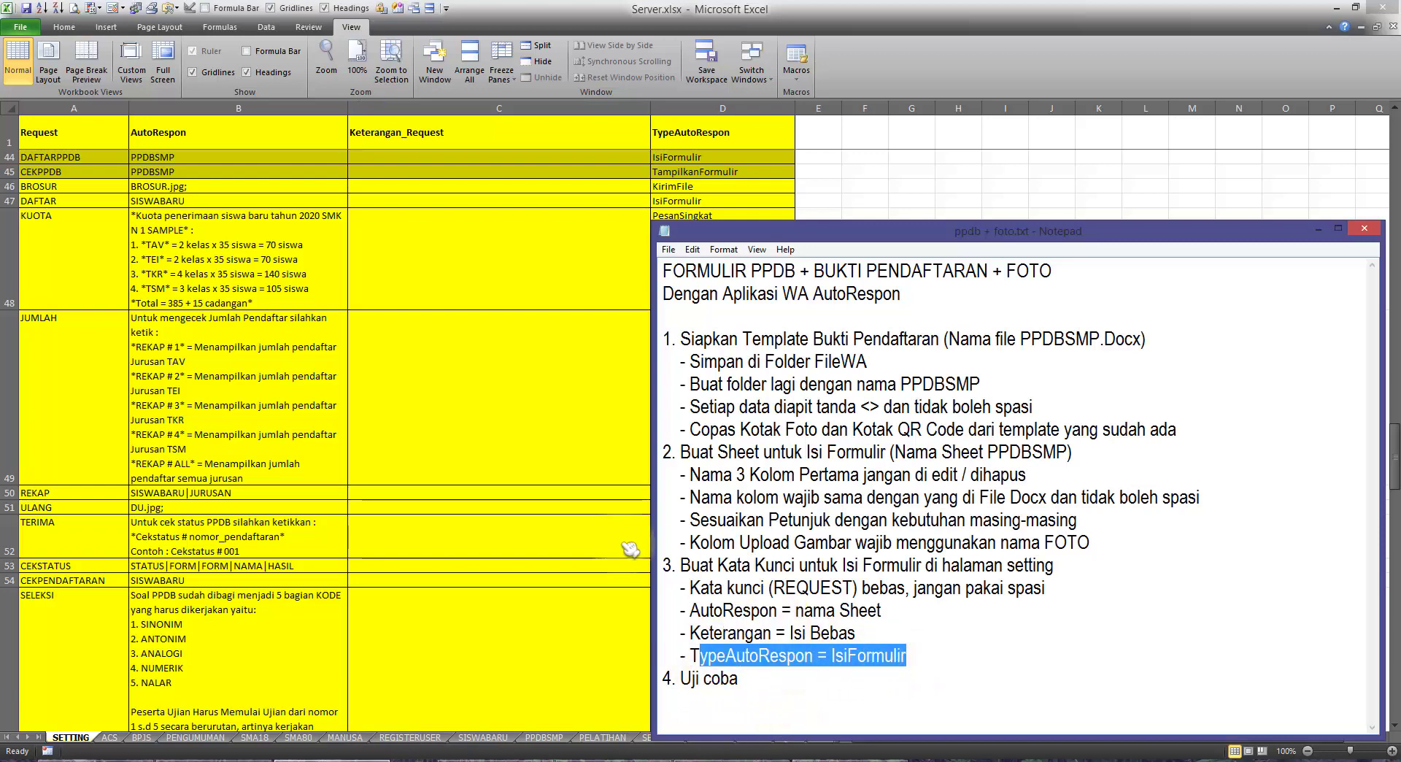
{"action": "left_click", "coordinate": [720, 157]}
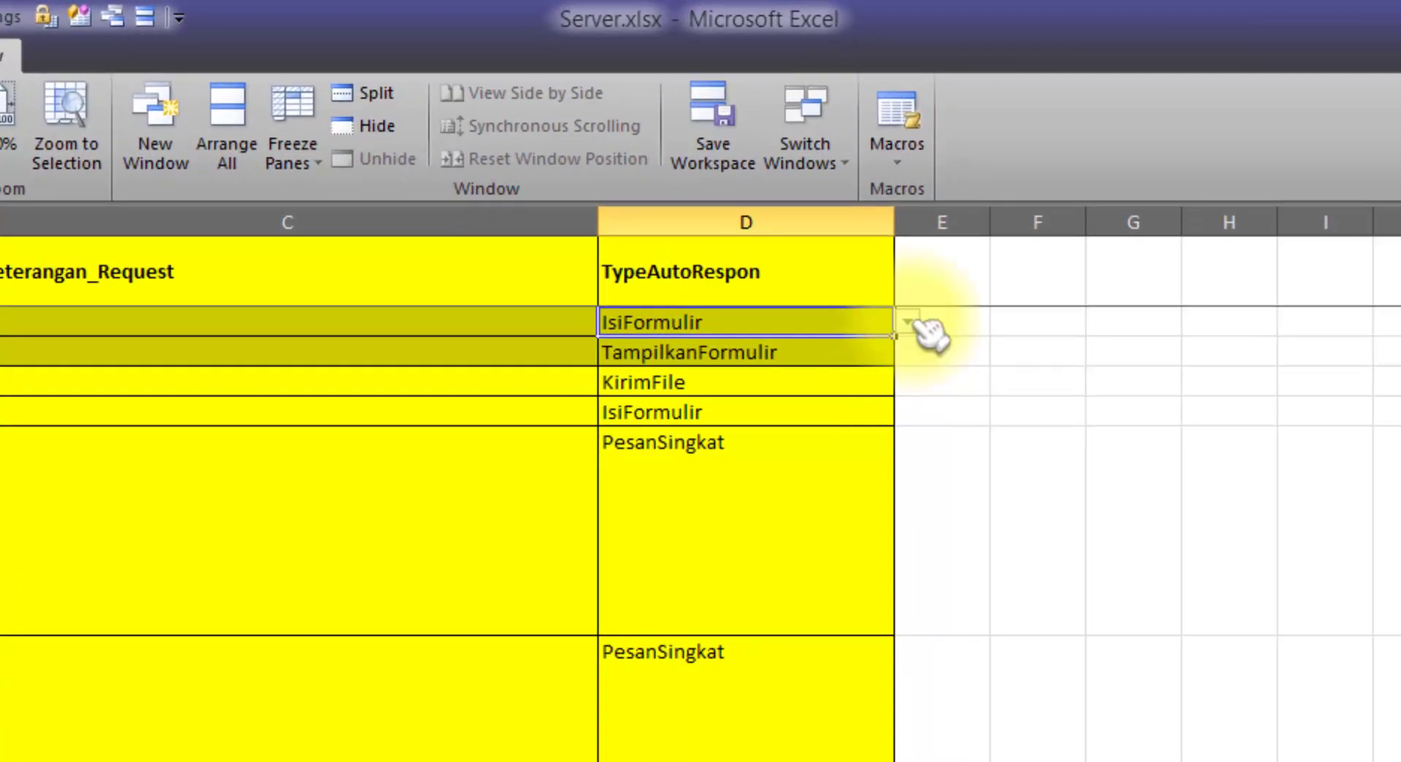
{"action": "left_click", "coordinate": [801, 157]}
{"action": "left_click", "coordinate": [803, 427]}
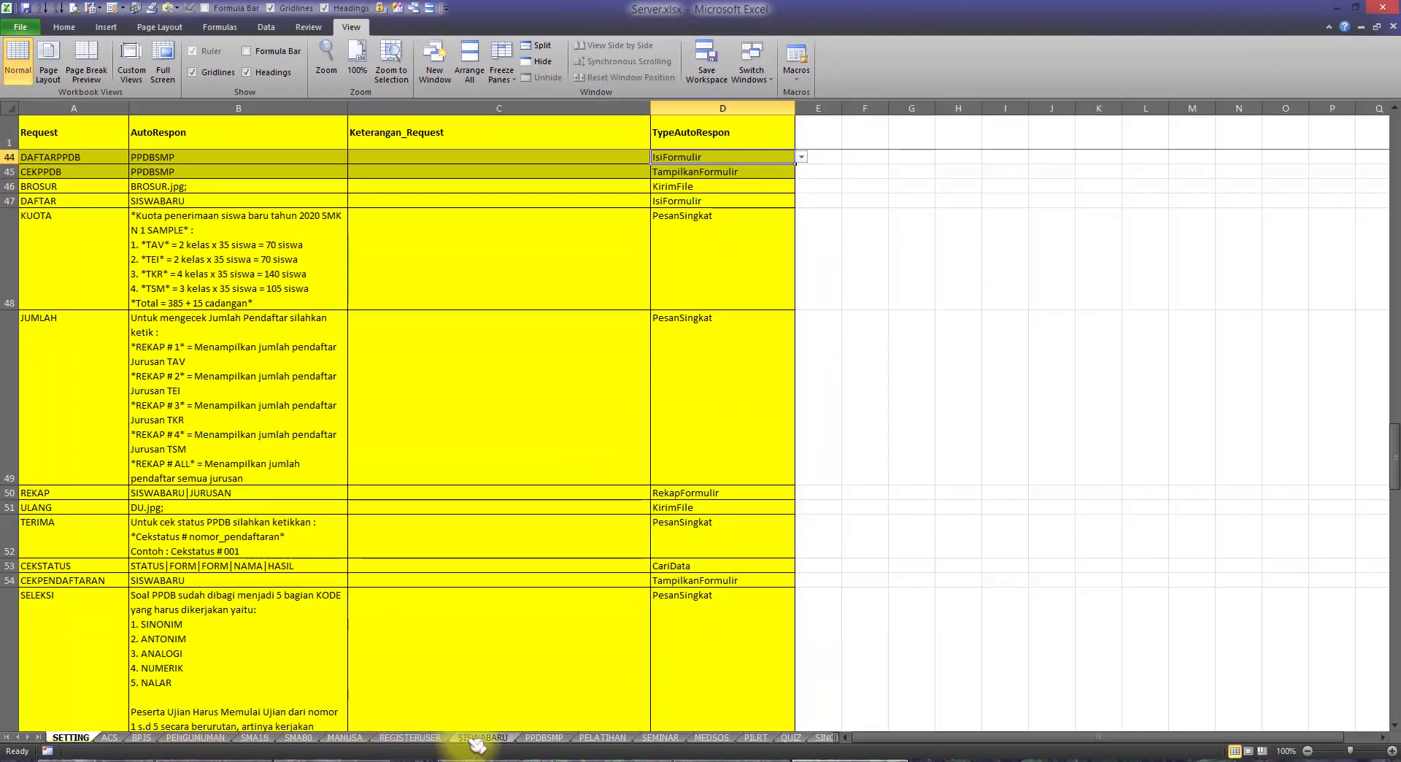
Step: Mark the data-checking instruction with CEKPPDB # <ID> in cell C2 of the PPDBSMP sheet, without editing it
{"action": "left_click", "coordinate": [495, 737]}
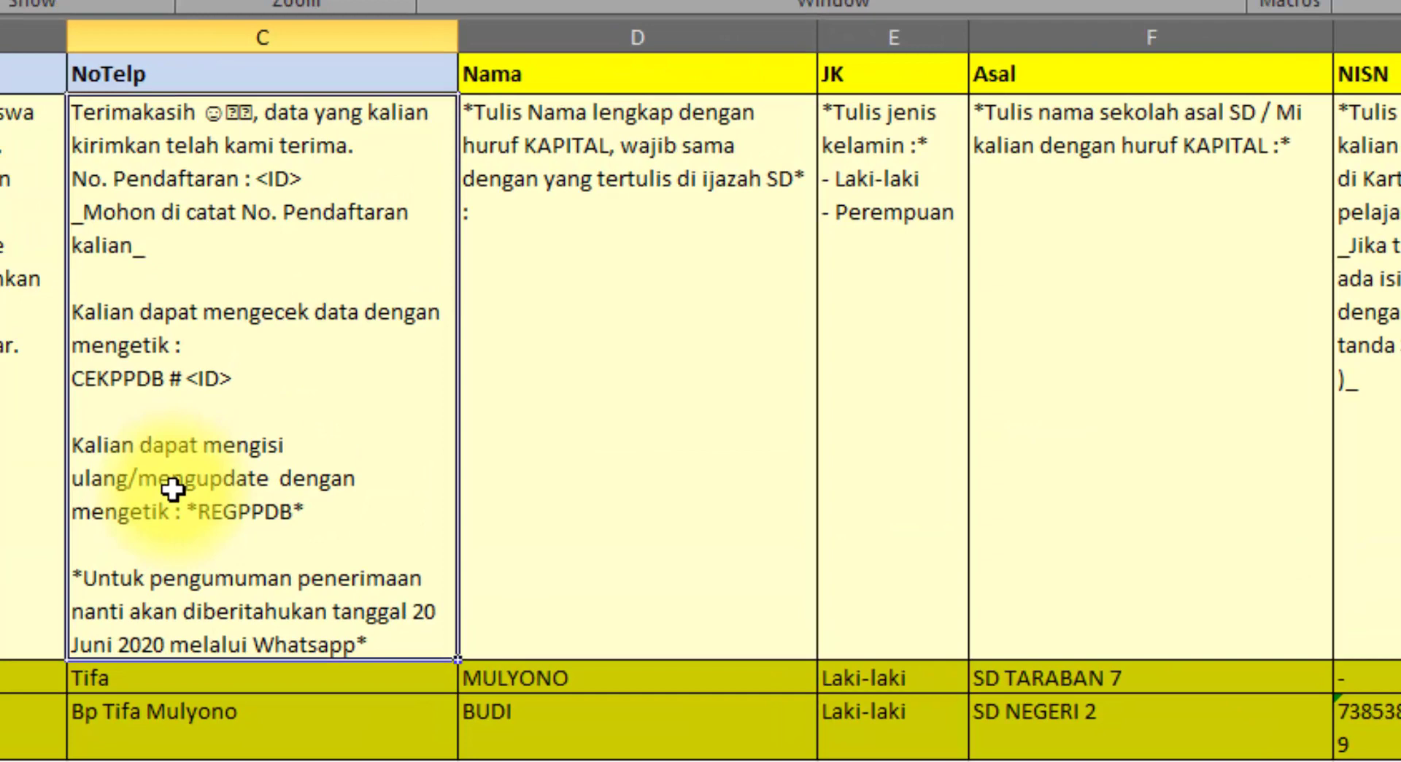
{"action": "double_click", "coordinate": [102, 412]}
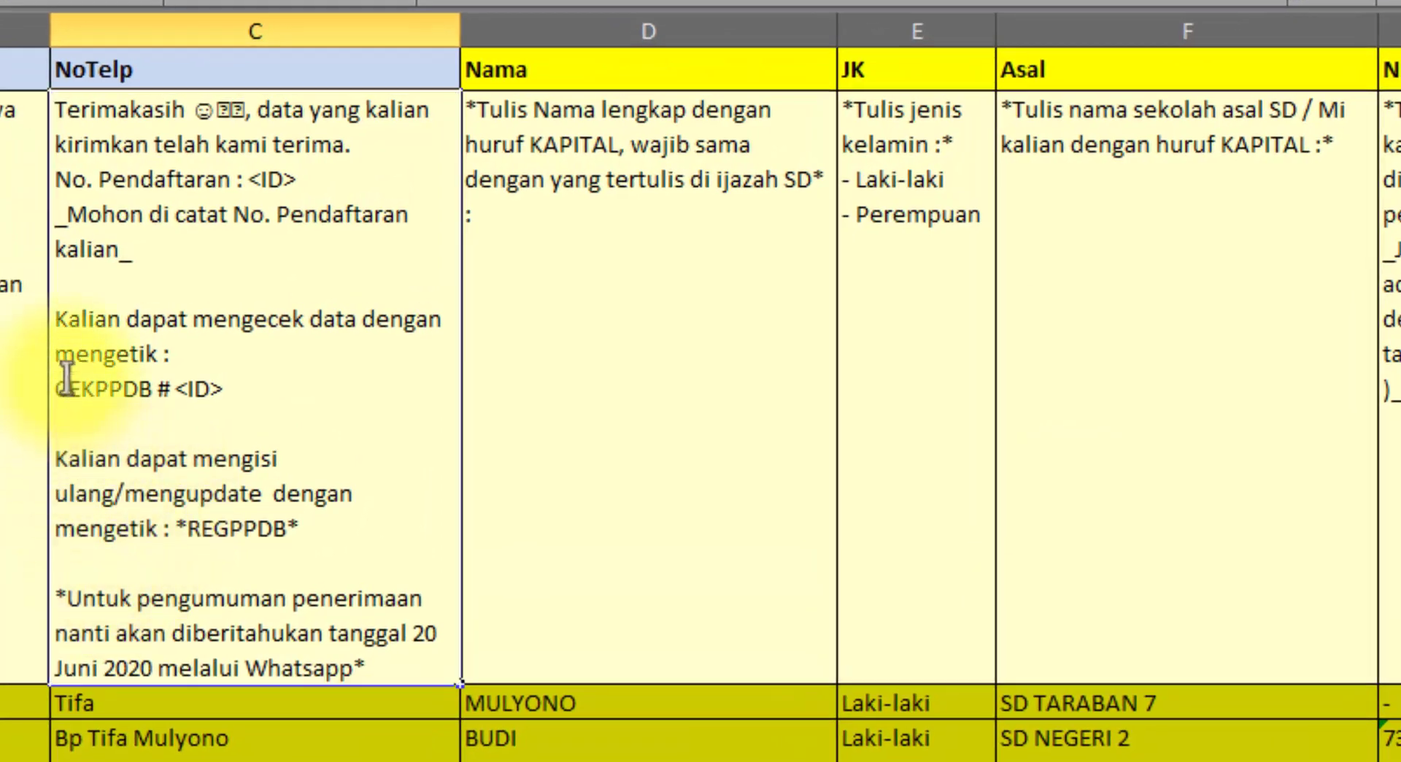
{"action": "left_click_drag", "start_coordinate": [63, 320], "coordinate": [270, 394]}
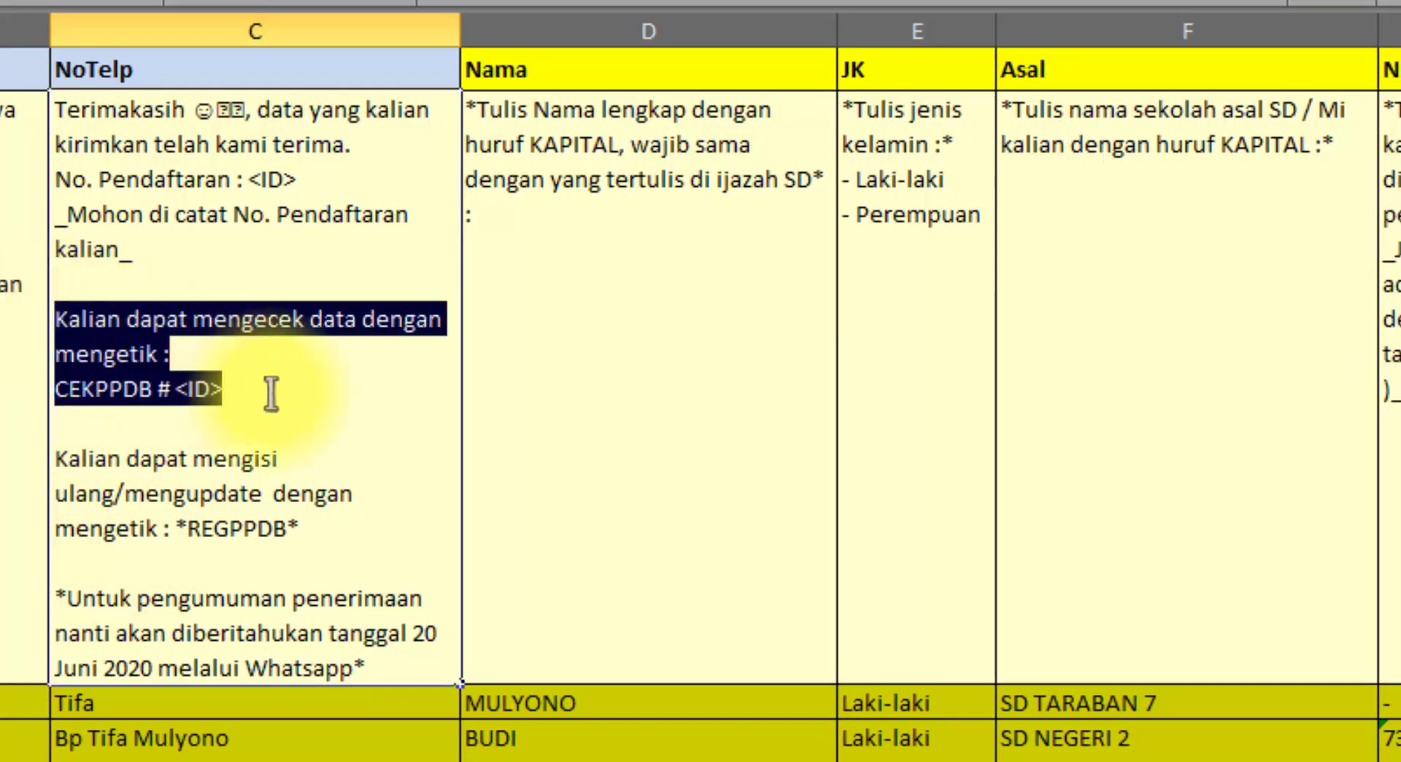
{"action": "left_click", "coordinate": [209, 382]}
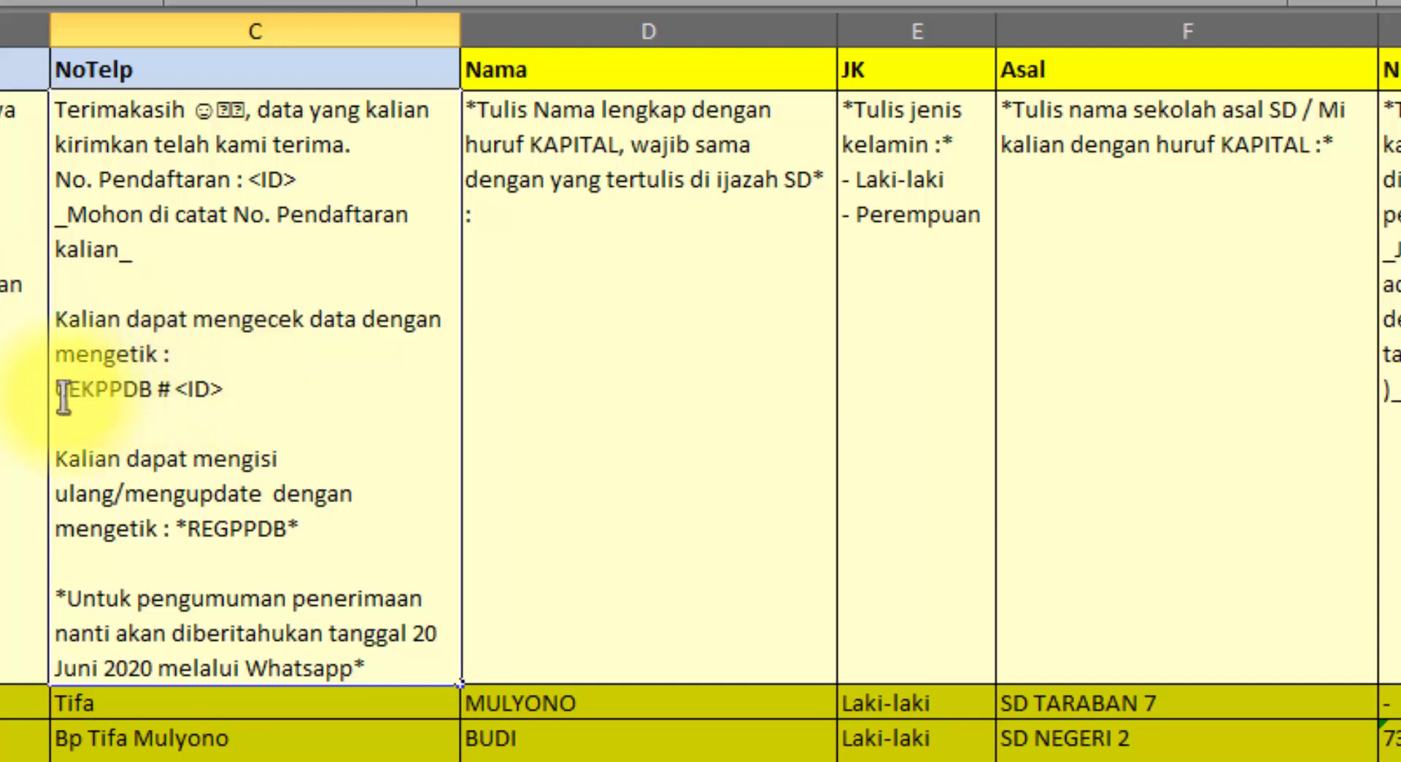
{"action": "left_click_drag", "start_coordinate": [55, 389], "coordinate": [272, 397]}
{"action": "left_click", "coordinate": [241, 394]}
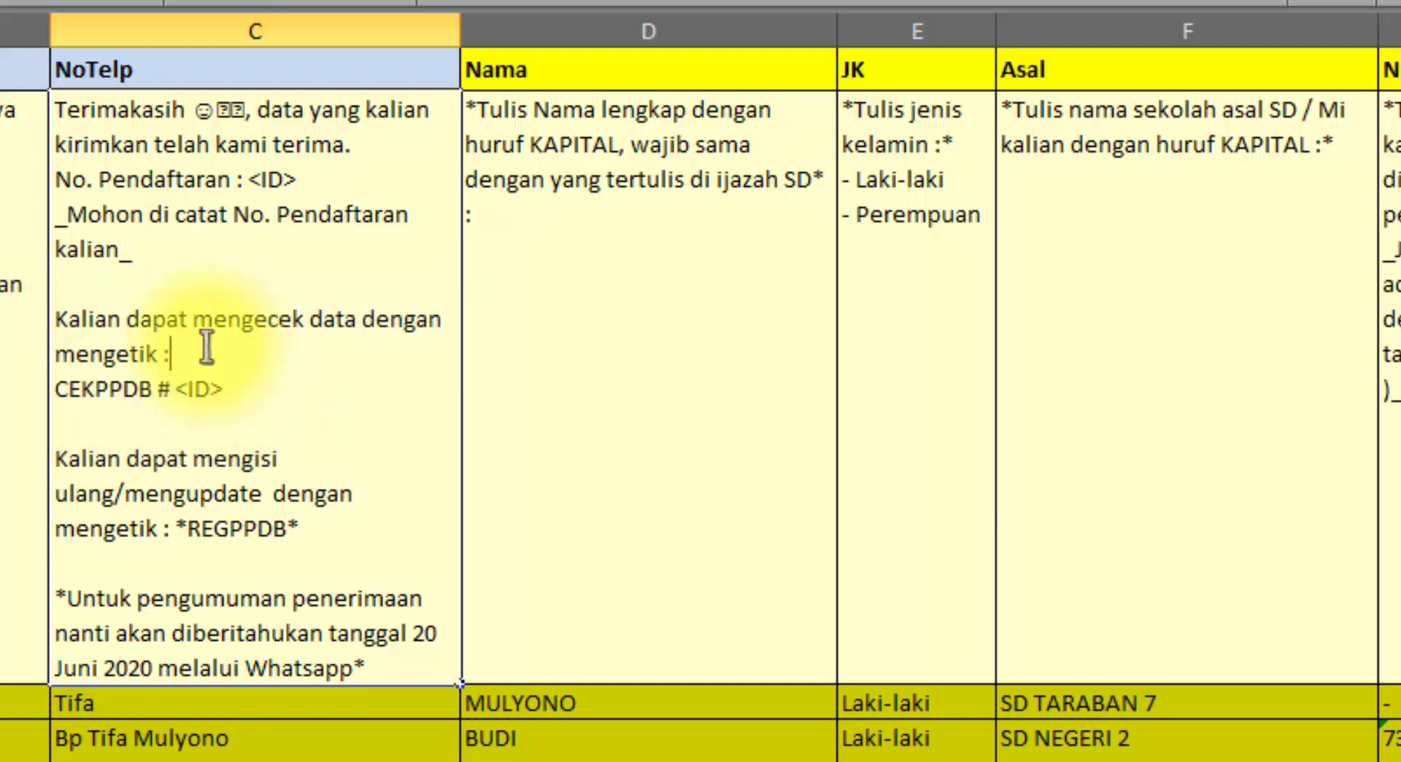
{"action": "key", "text": "Escape"}
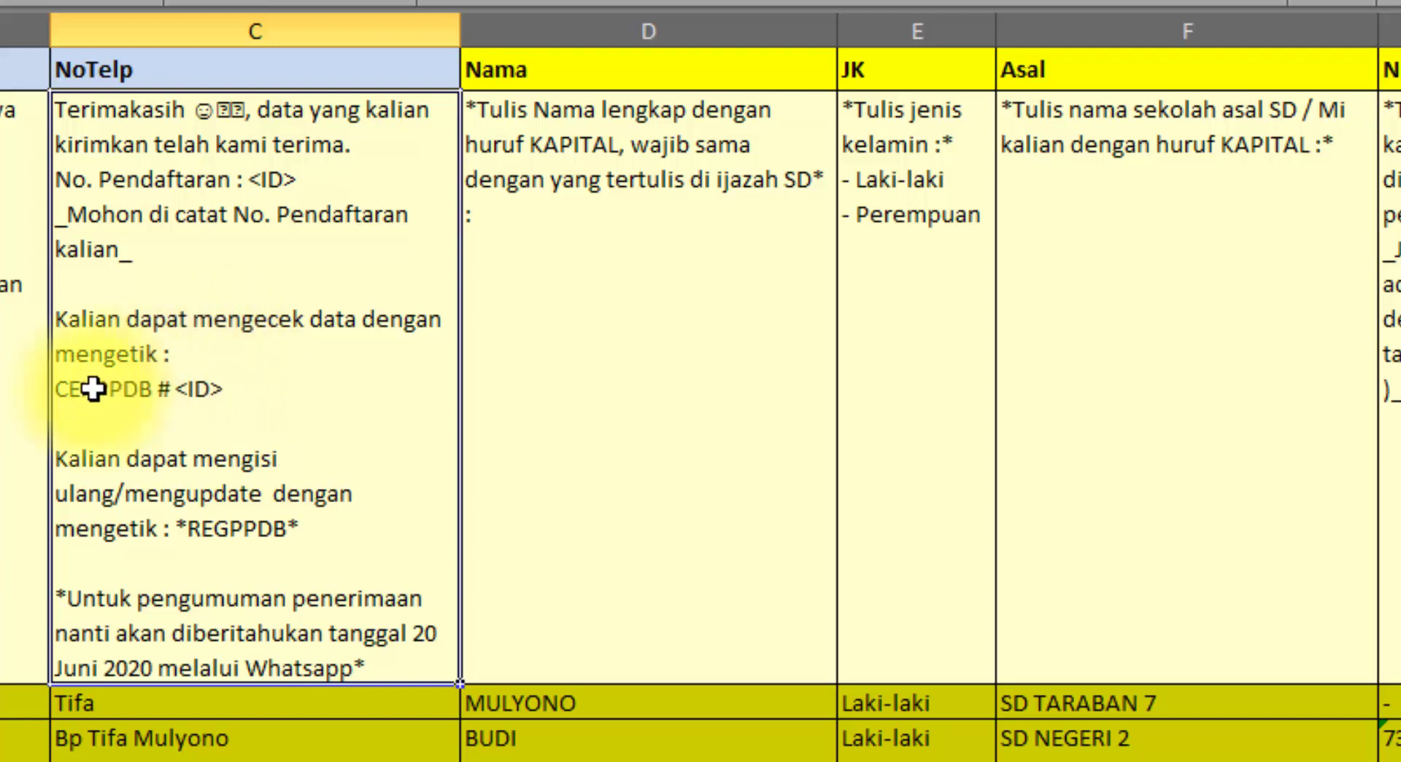
Step: Point out the CEKPPDB keyword in the closing message of cell C2 and leave the cell unedited
{"action": "double_click", "coordinate": [176, 353]}
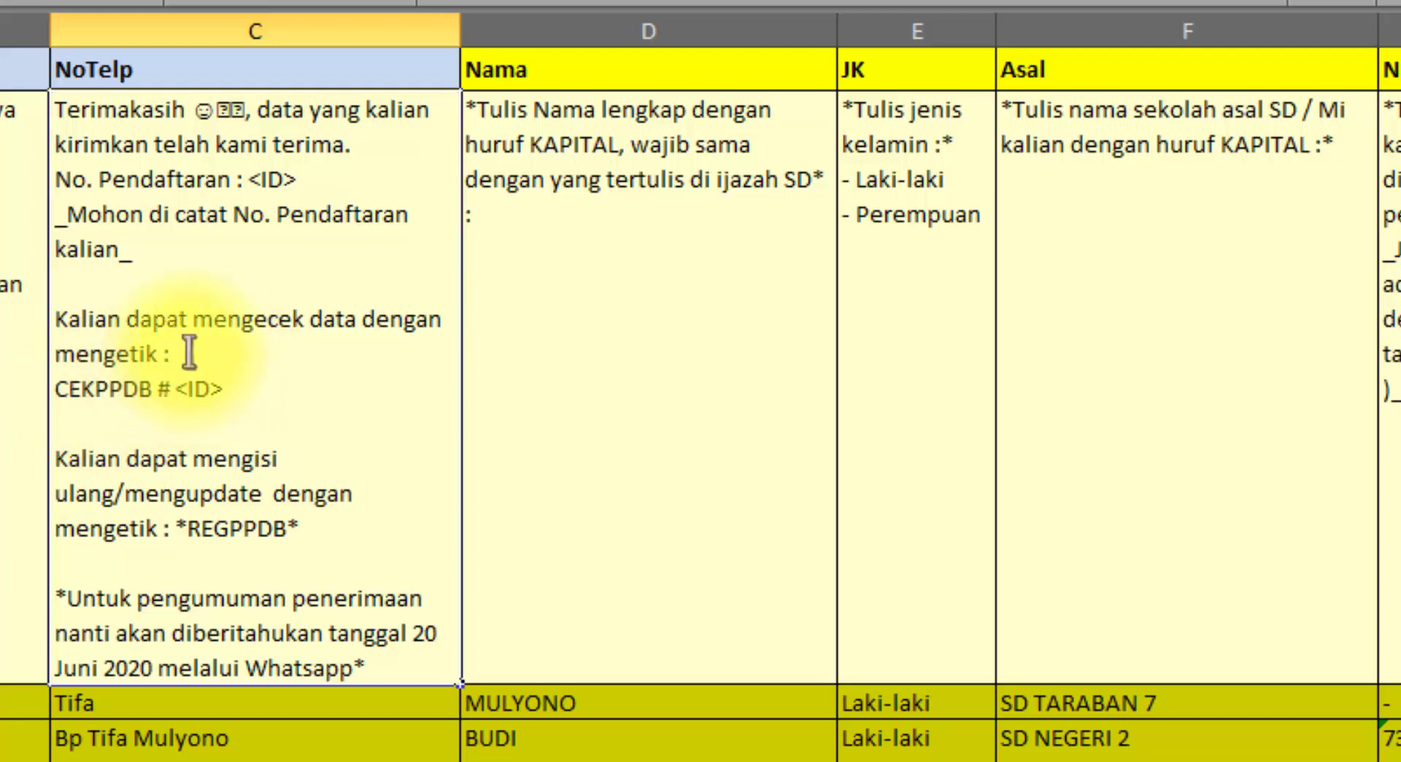
{"action": "double_click", "coordinate": [89, 392]}
{"action": "left_click", "coordinate": [69, 394]}
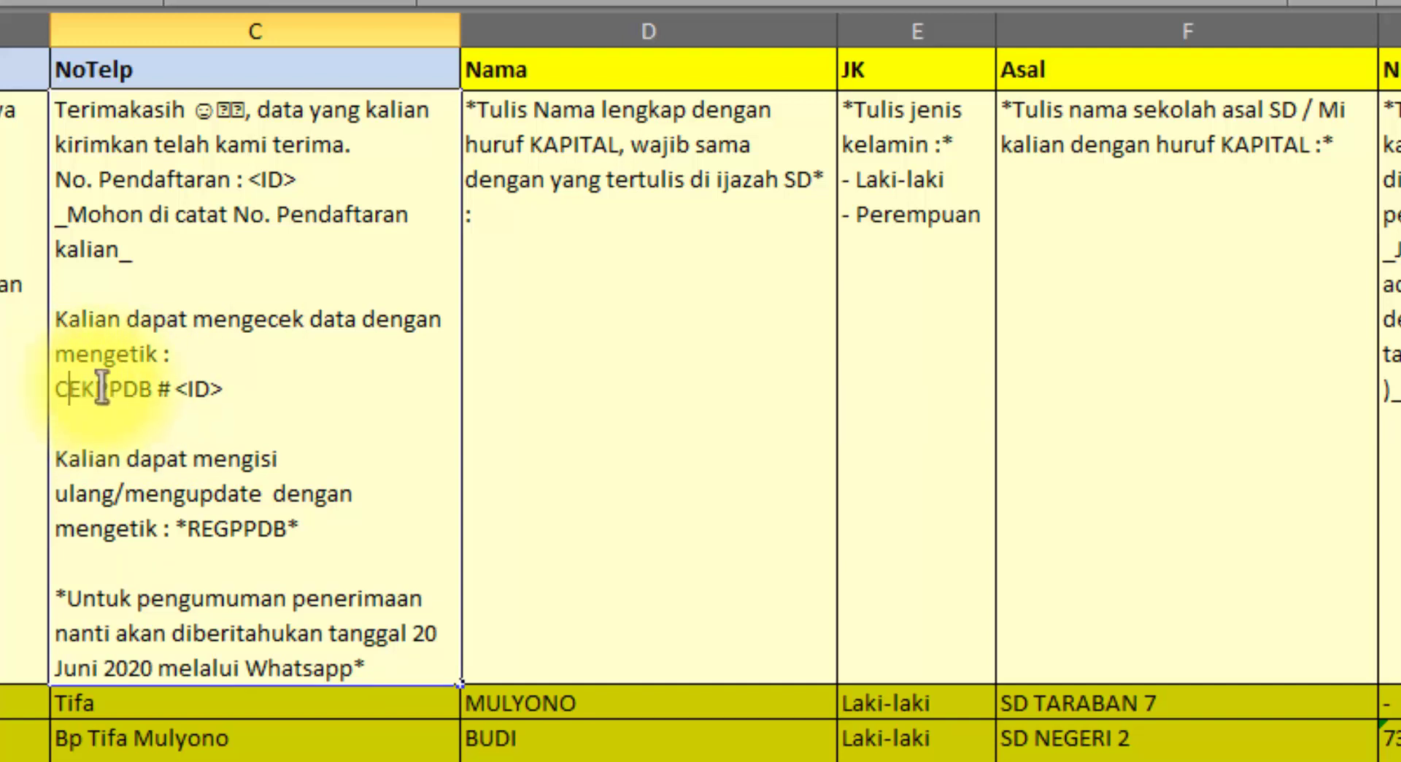
{"action": "double_click", "coordinate": [109, 389]}
{"action": "key", "text": "Escape"}
Step: Mark the # separator and <ID> placeholder following CEKPPDB in cell C2, return to the keyword, and leave the text unedited
{"action": "double_click", "coordinate": [169, 387]}
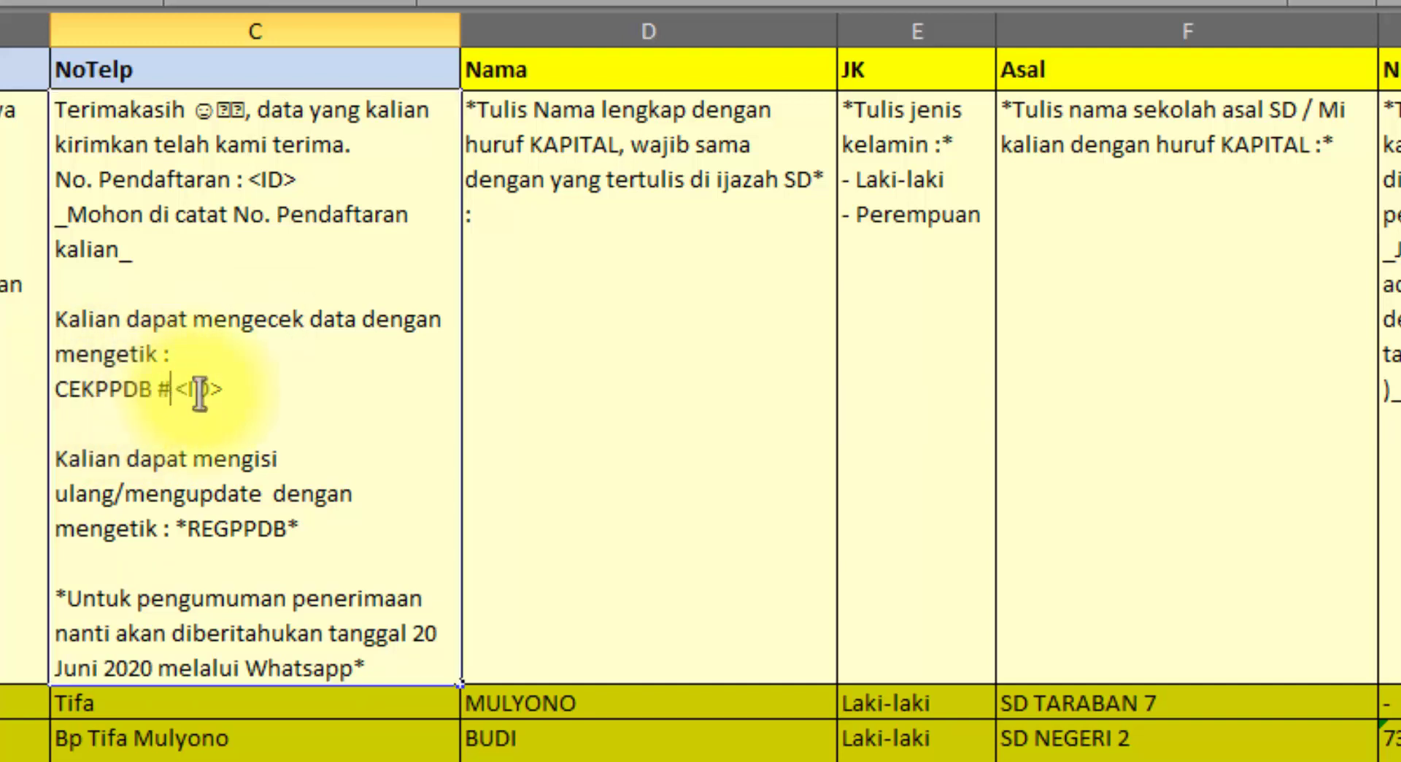
{"action": "left_click_drag", "start_coordinate": [175, 389], "coordinate": [226, 390]}
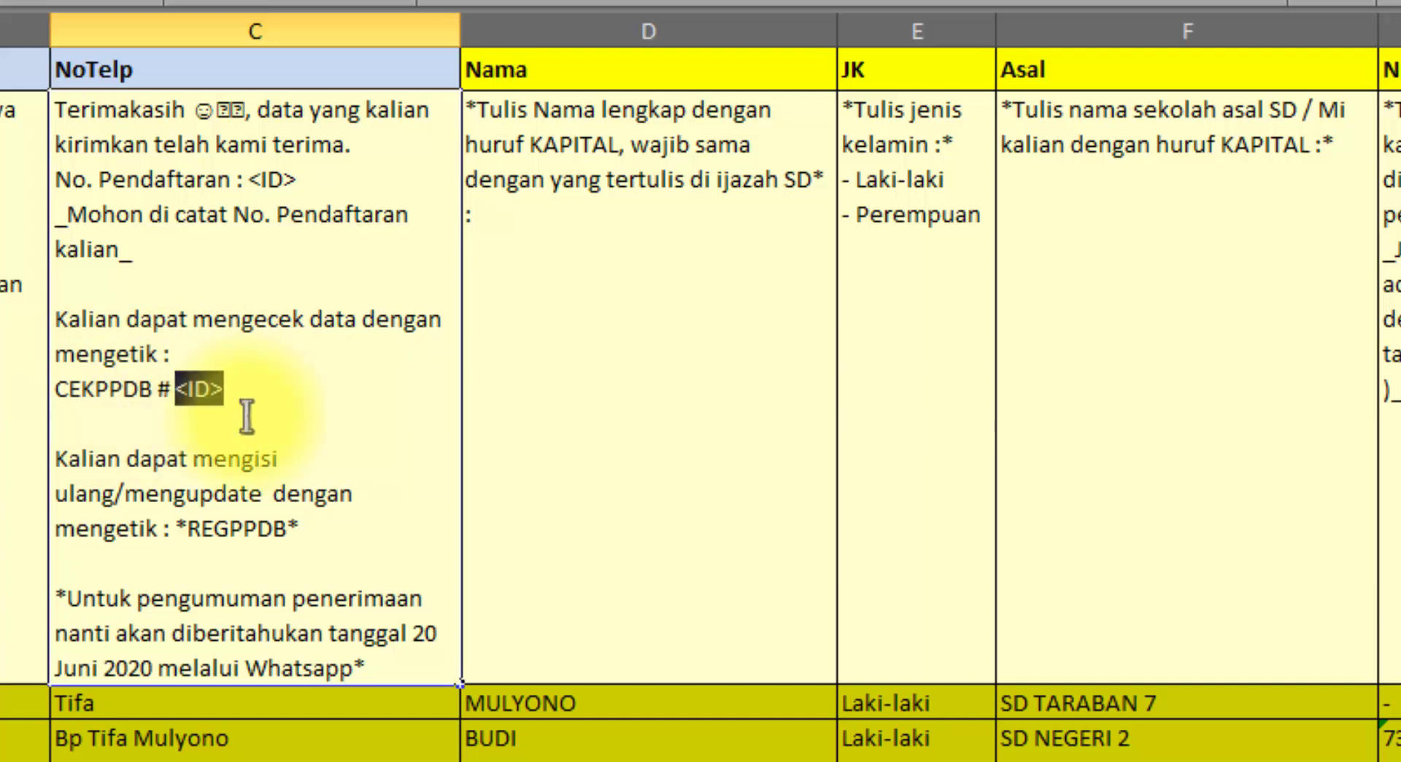
{"action": "left_click", "coordinate": [210, 389]}
{"action": "left_click_drag", "start_coordinate": [177, 389], "coordinate": [210, 388]}
{"action": "left_click", "coordinate": [119, 391]}
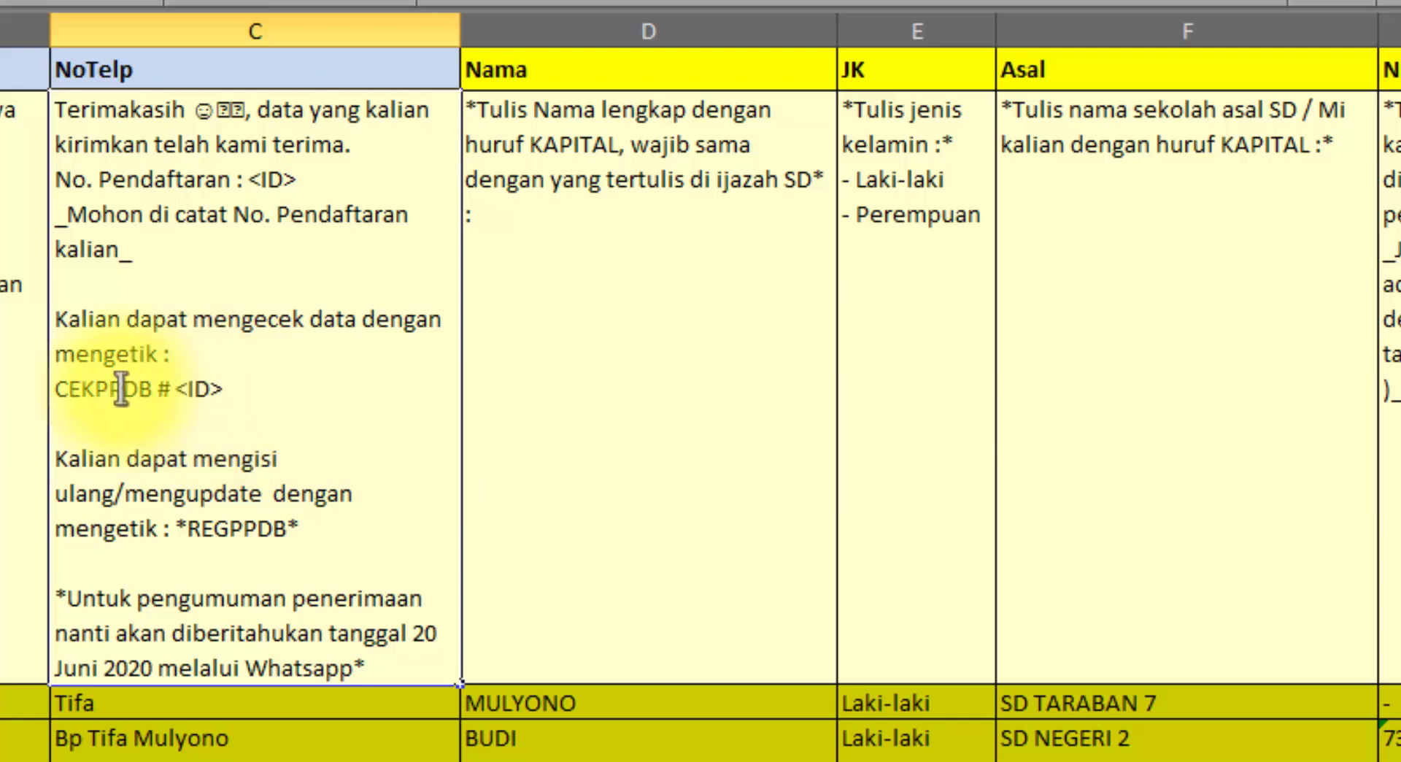
{"action": "double_click", "coordinate": [119, 391]}
{"action": "key", "text": "Escape"}
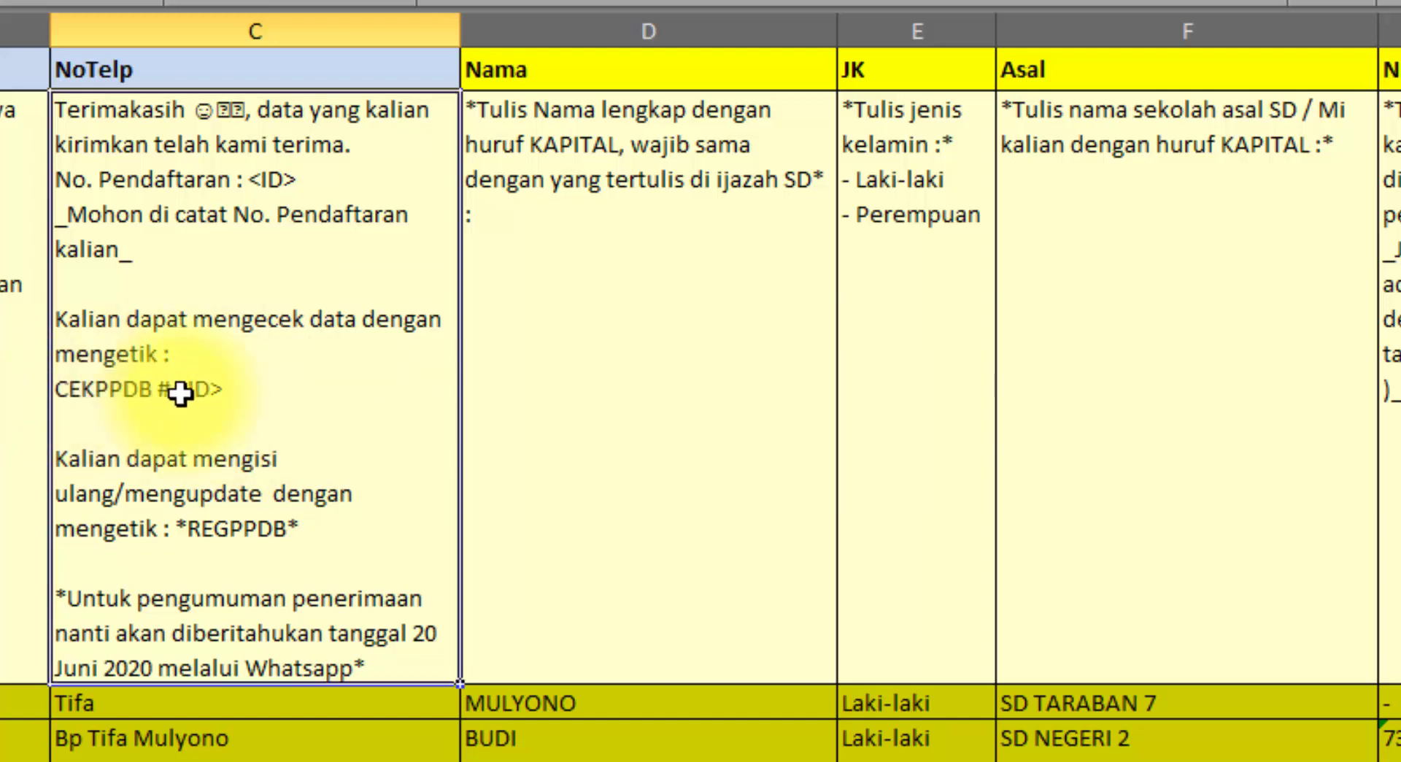
{"action": "double_click", "coordinate": [94, 391]}
{"action": "double_click", "coordinate": [94, 391]}
{"action": "key", "text": "Escape"}
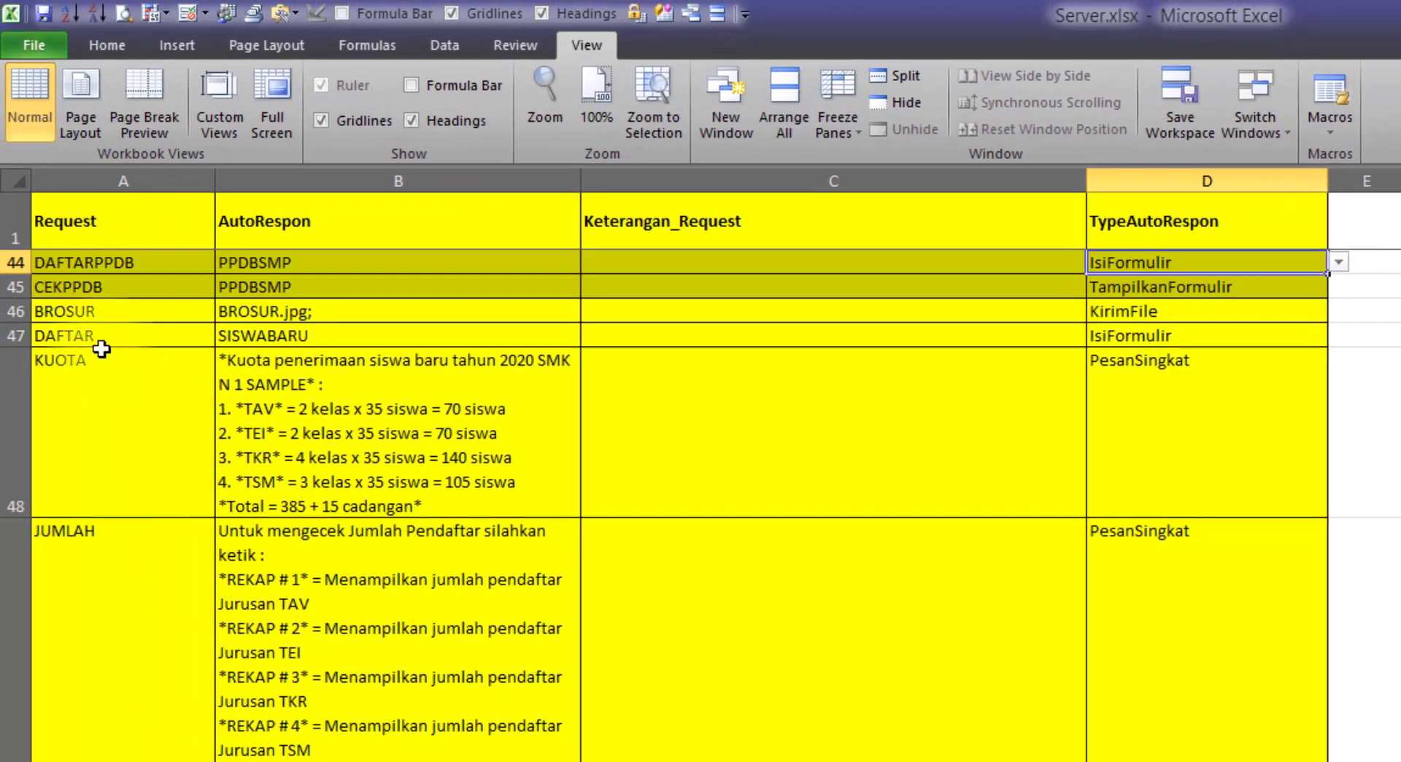
Step: Locate the CEKPPDB row in the SETTING sheet and mark the keyword text in cell A45 without editing it
{"action": "left_click", "coordinate": [97, 286]}
{"action": "double_click", "coordinate": [103, 284]}
{"action": "left_click", "coordinate": [6, 283]}
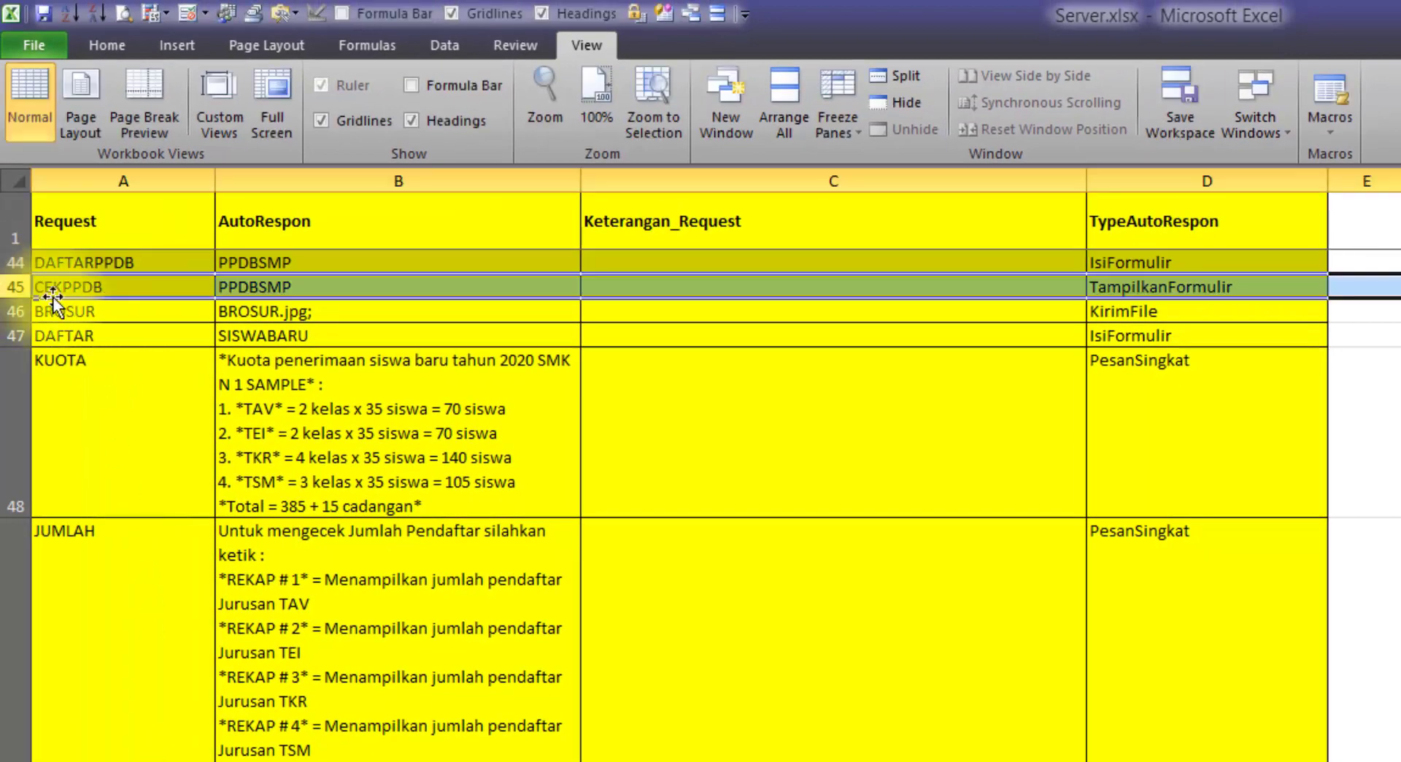
{"action": "left_click", "coordinate": [118, 290]}
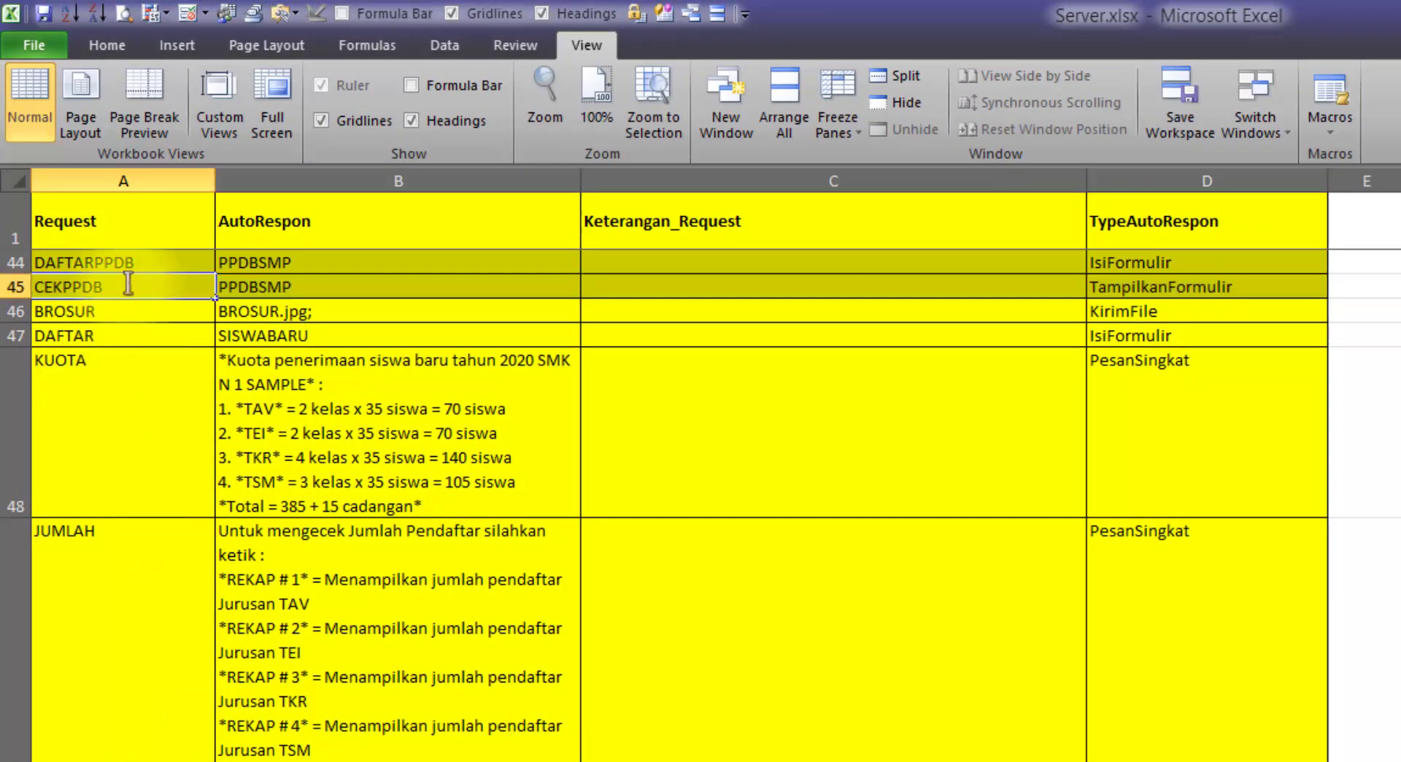
{"action": "double_click", "coordinate": [113, 286]}
{"action": "double_click", "coordinate": [110, 286]}
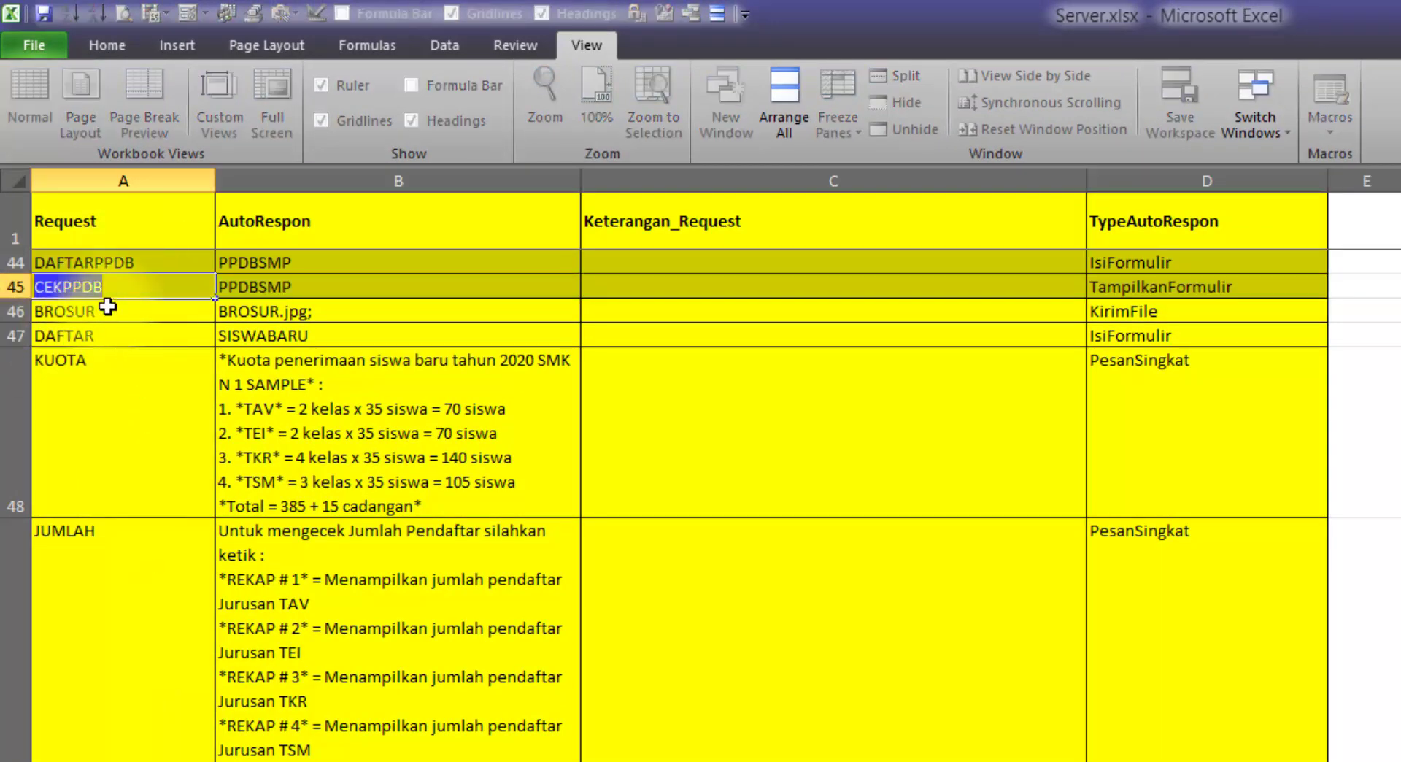
{"action": "key", "text": "Escape"}
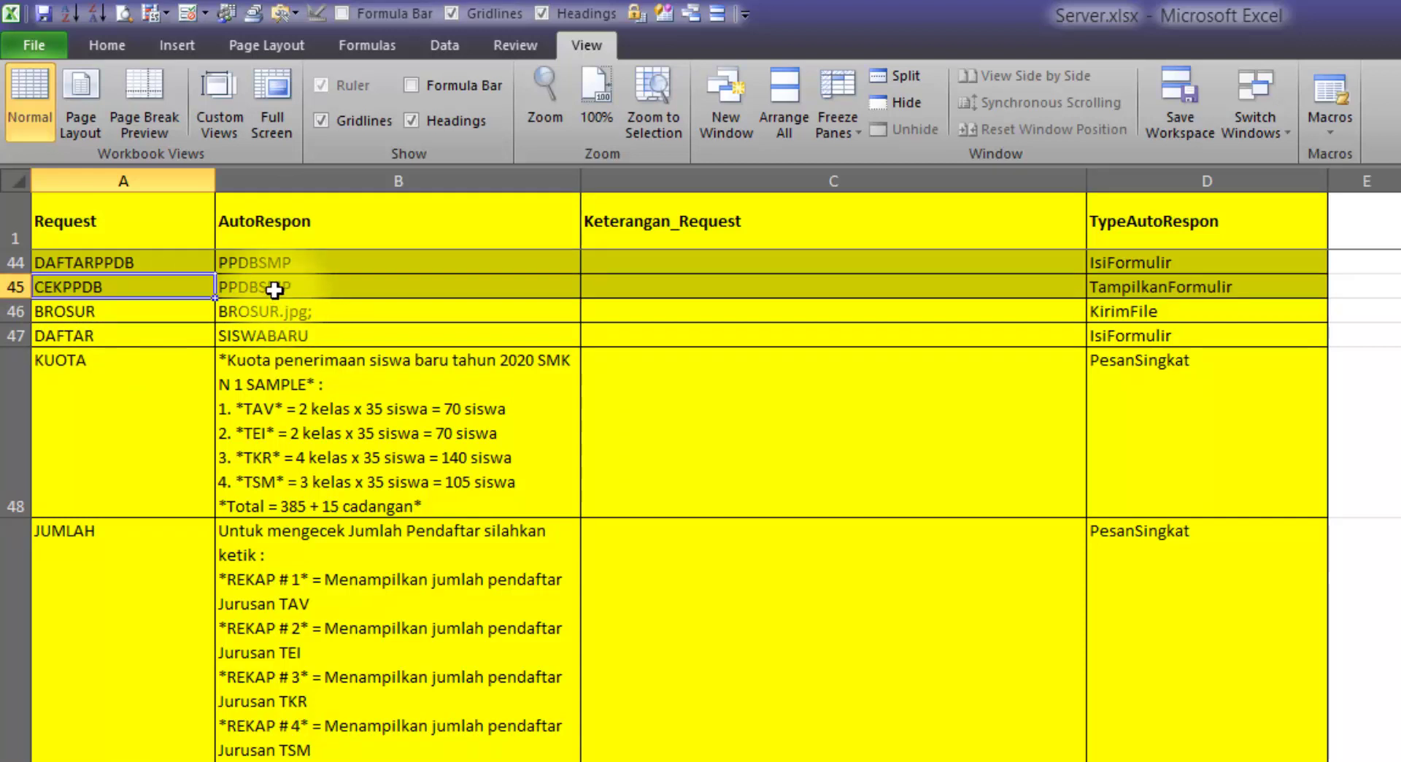
Step: Point out row 45's PPDBSMP AutoRespon entry, its Keterangan_Request cell and its TampilkanFormulir type
{"action": "left_click", "coordinate": [273, 293]}
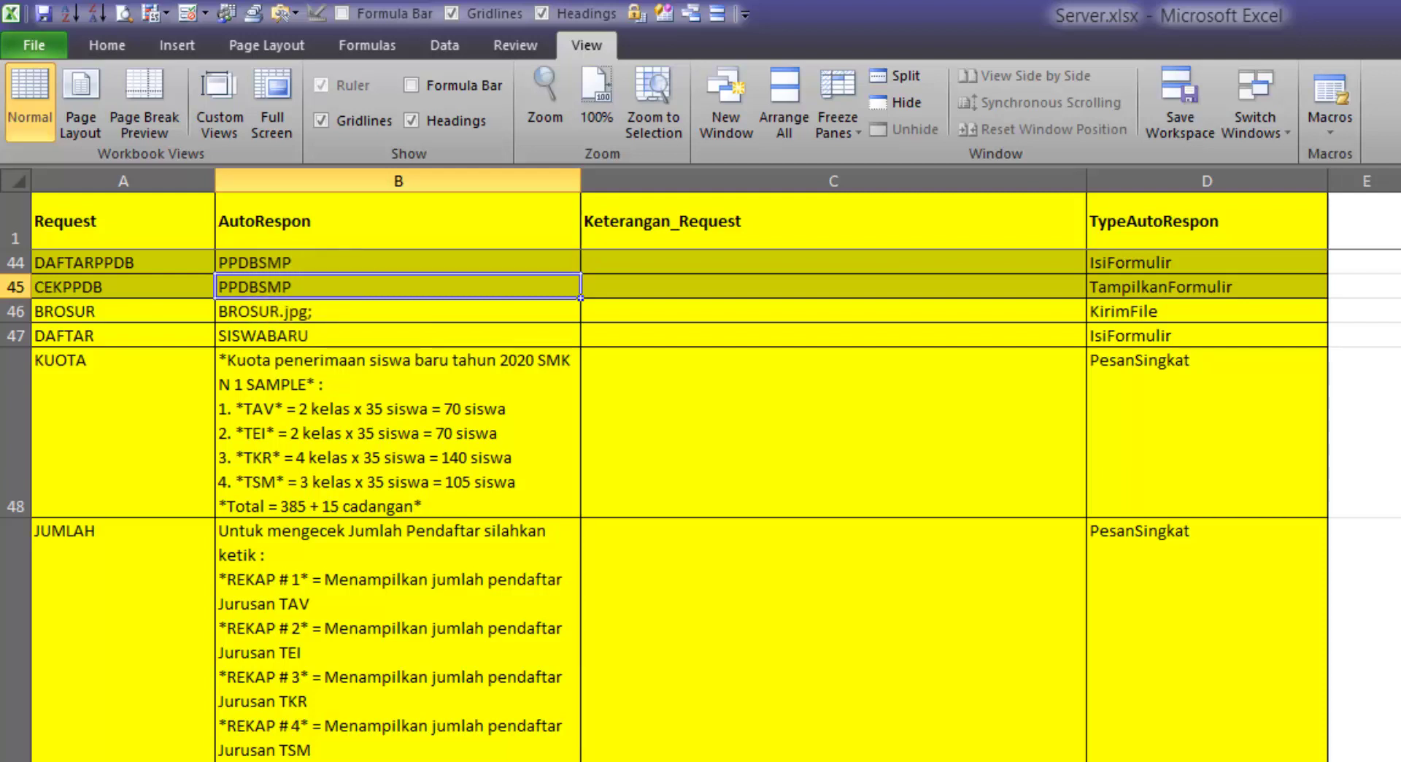
{"action": "double_click", "coordinate": [290, 285]}
{"action": "key", "text": "Escape"}
{"action": "left_click", "coordinate": [625, 285]}
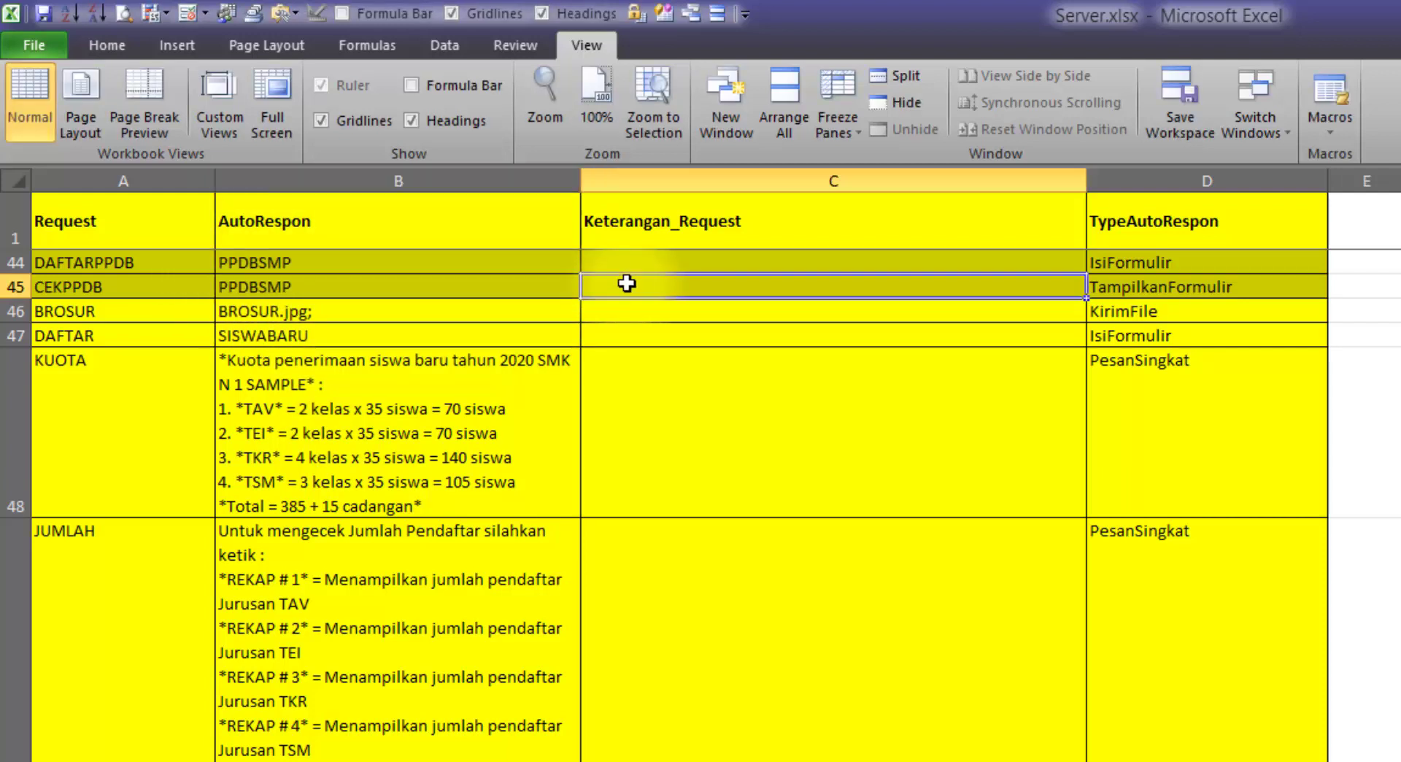
{"action": "left_click", "coordinate": [1152, 286]}
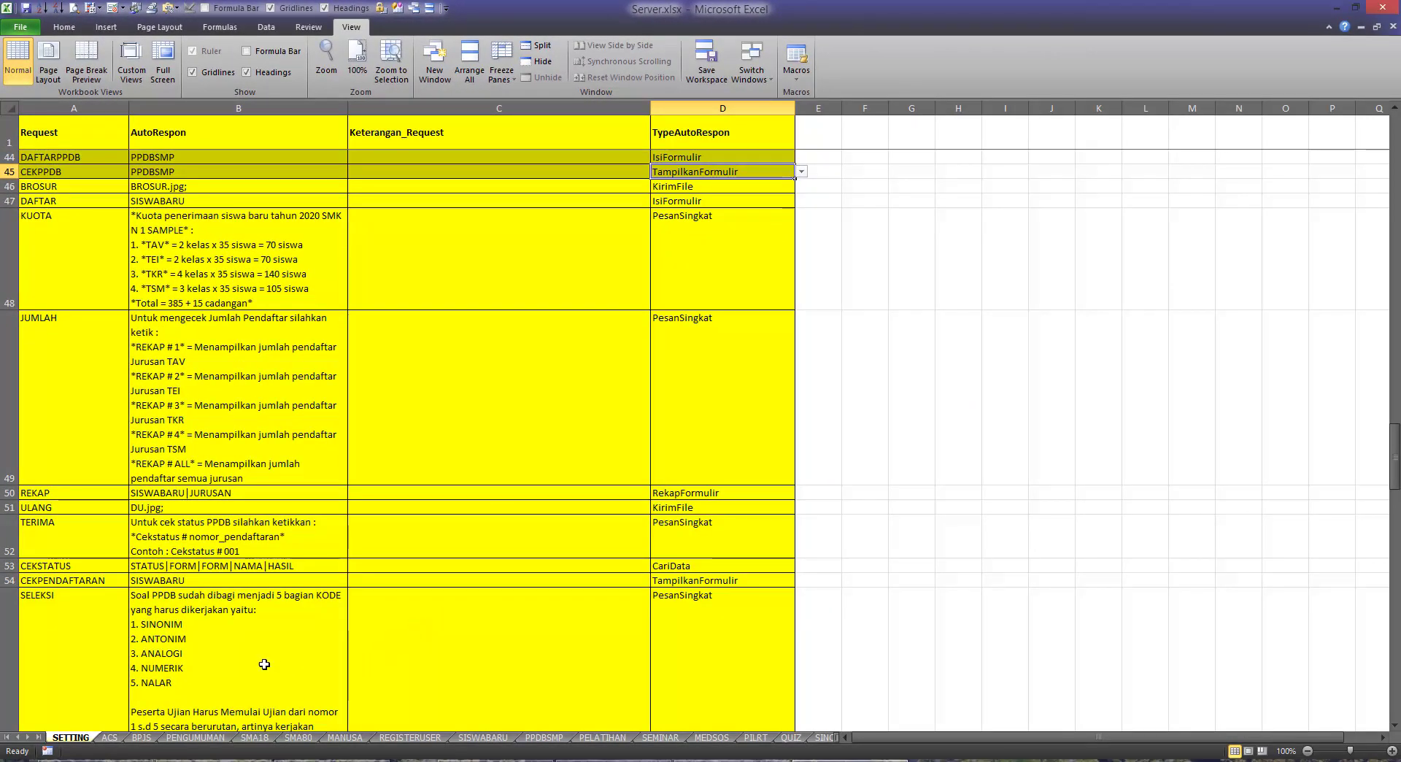
Step: Mark the "4. Uji coba" item in the ppdb + foto.txt notes and return to the Server.xlsx workbook
{"action": "left_click", "coordinate": [408, 759]}
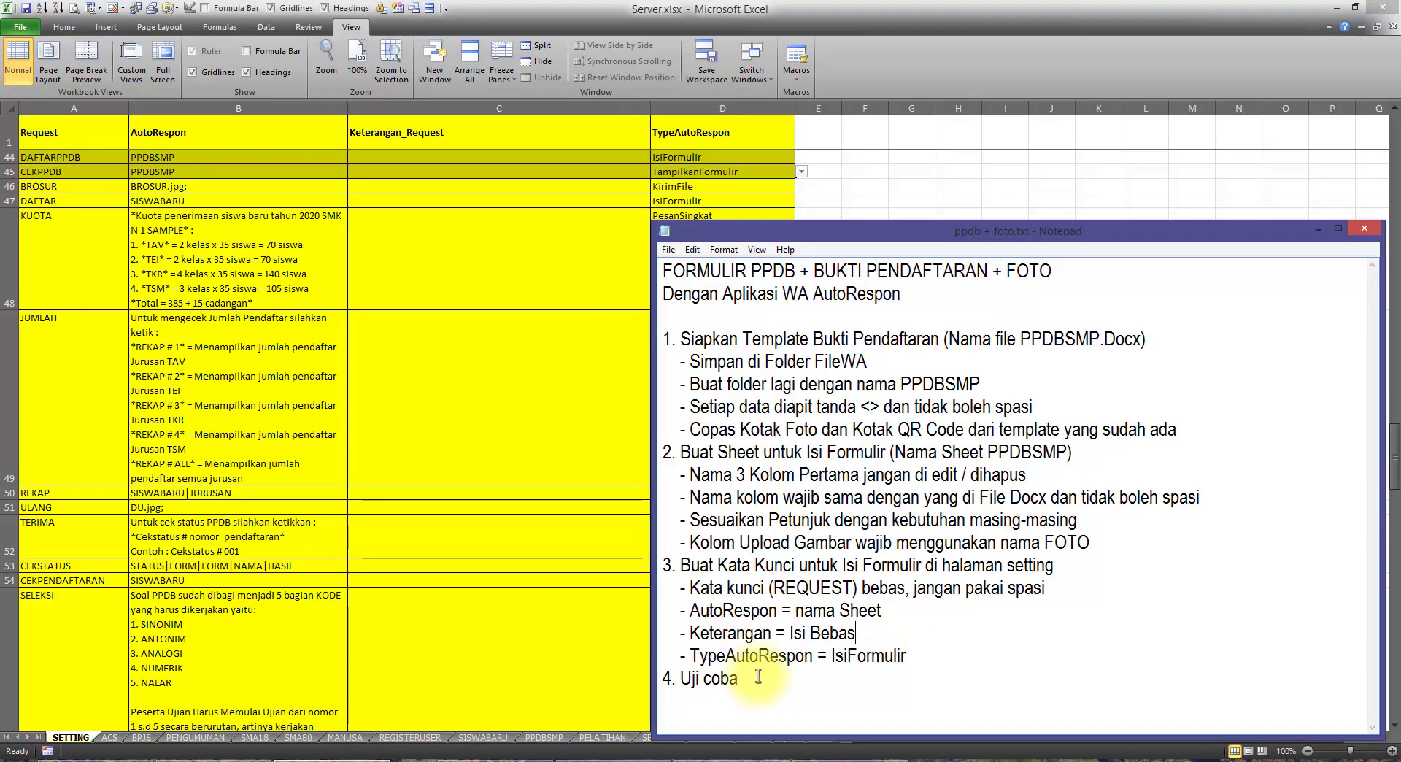
{"action": "left_click_drag", "start_coordinate": [742, 679], "coordinate": [651, 678]}
{"action": "left_click", "coordinate": [825, 610]}
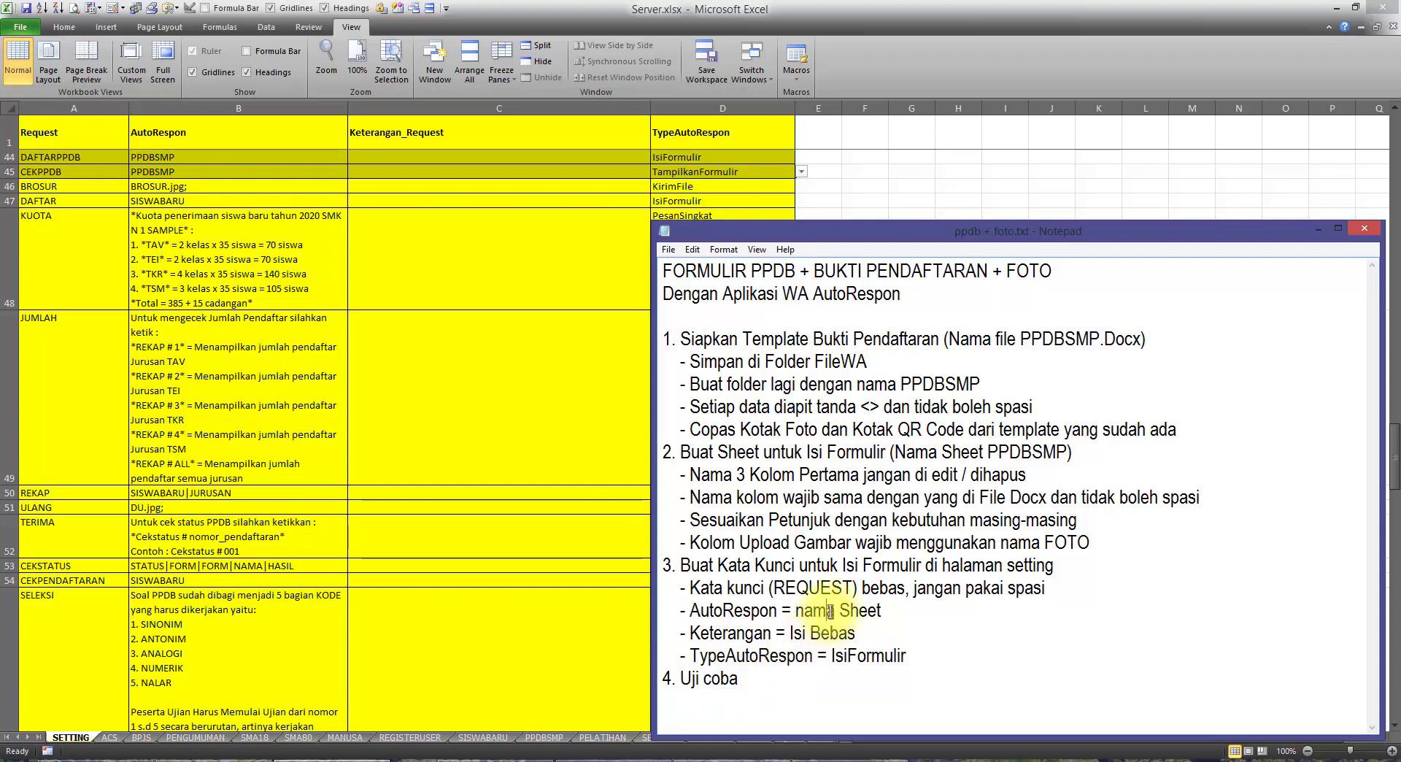
{"action": "key", "text": "alt+Tab"}
Step: Highlight the DAFTARPPDB and CEKPPDB rows in A44:D45 of SETTING and open the PPDBSMP sheet
{"action": "left_click", "coordinate": [65, 27]}
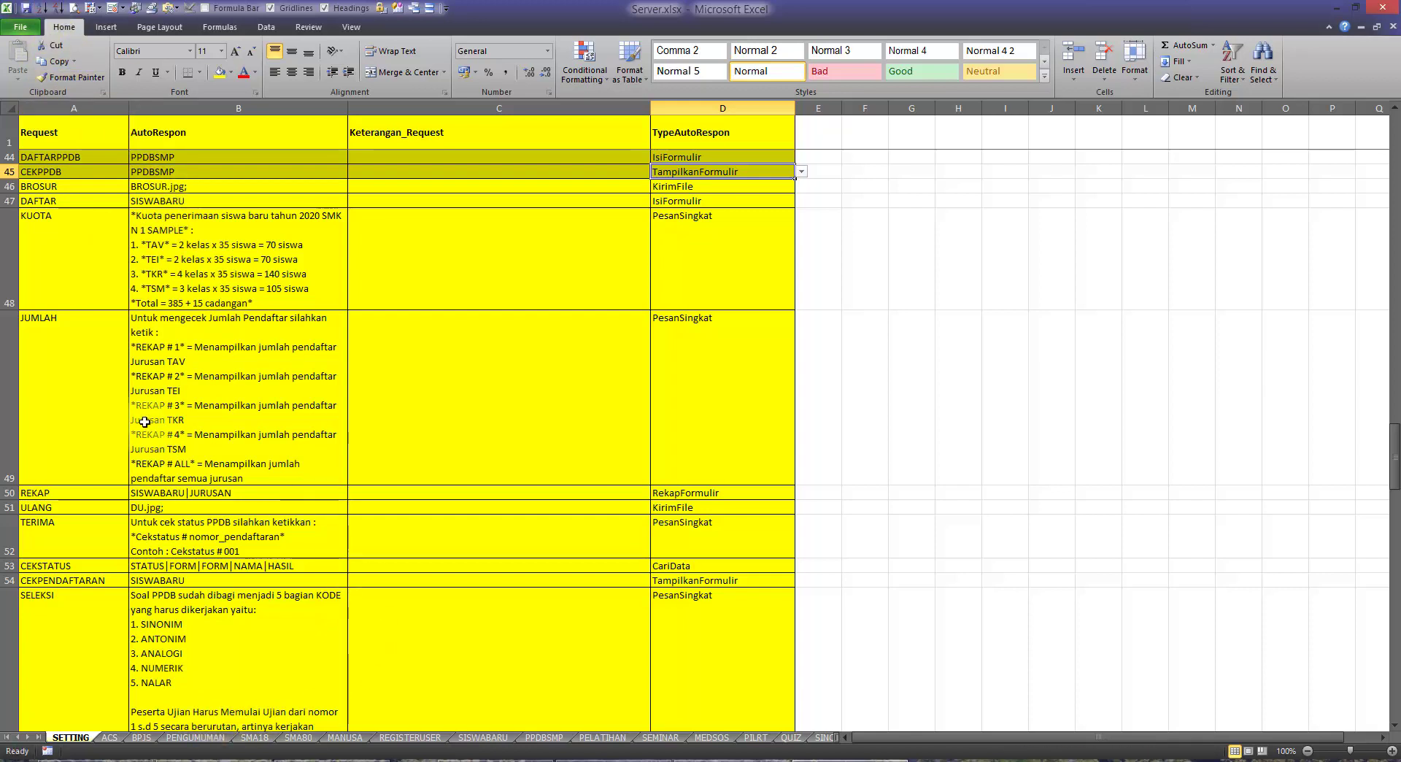
{"action": "left_click_drag", "start_coordinate": [70, 157], "coordinate": [661, 172]}
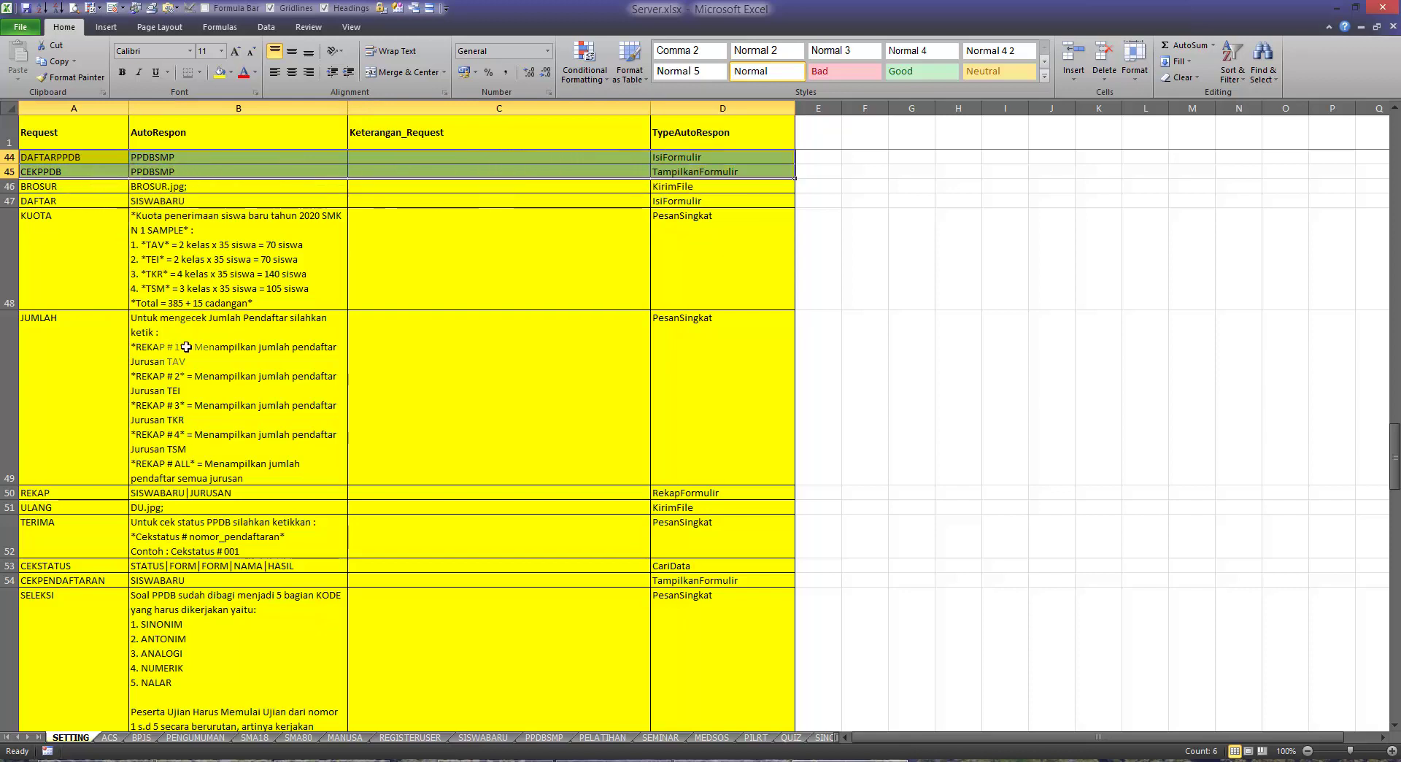
{"action": "left_click", "coordinate": [554, 737]}
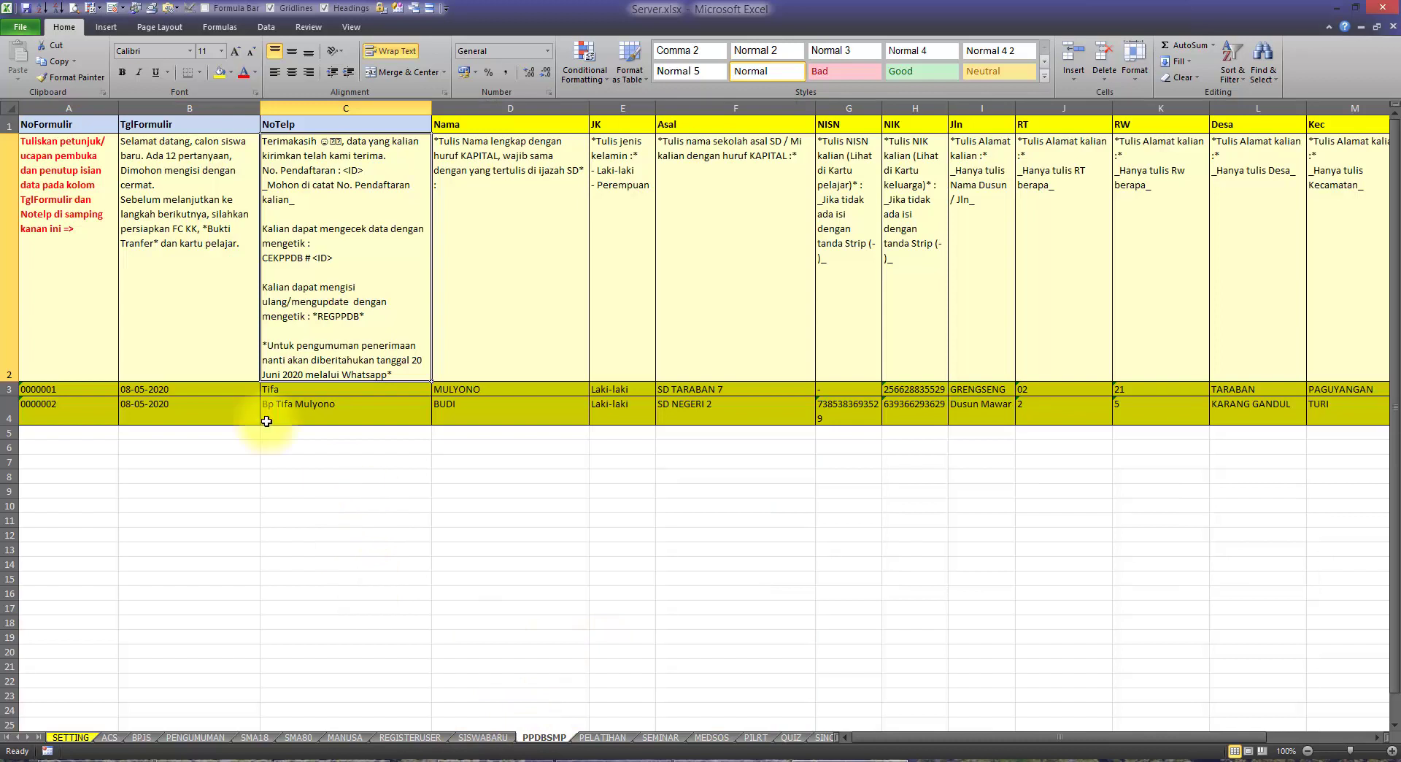
Step: Highlight the opening and closing text cells A2:D2 in the PPDBSMP sheet
{"action": "left_click_drag", "start_coordinate": [73, 197], "coordinate": [568, 235]}
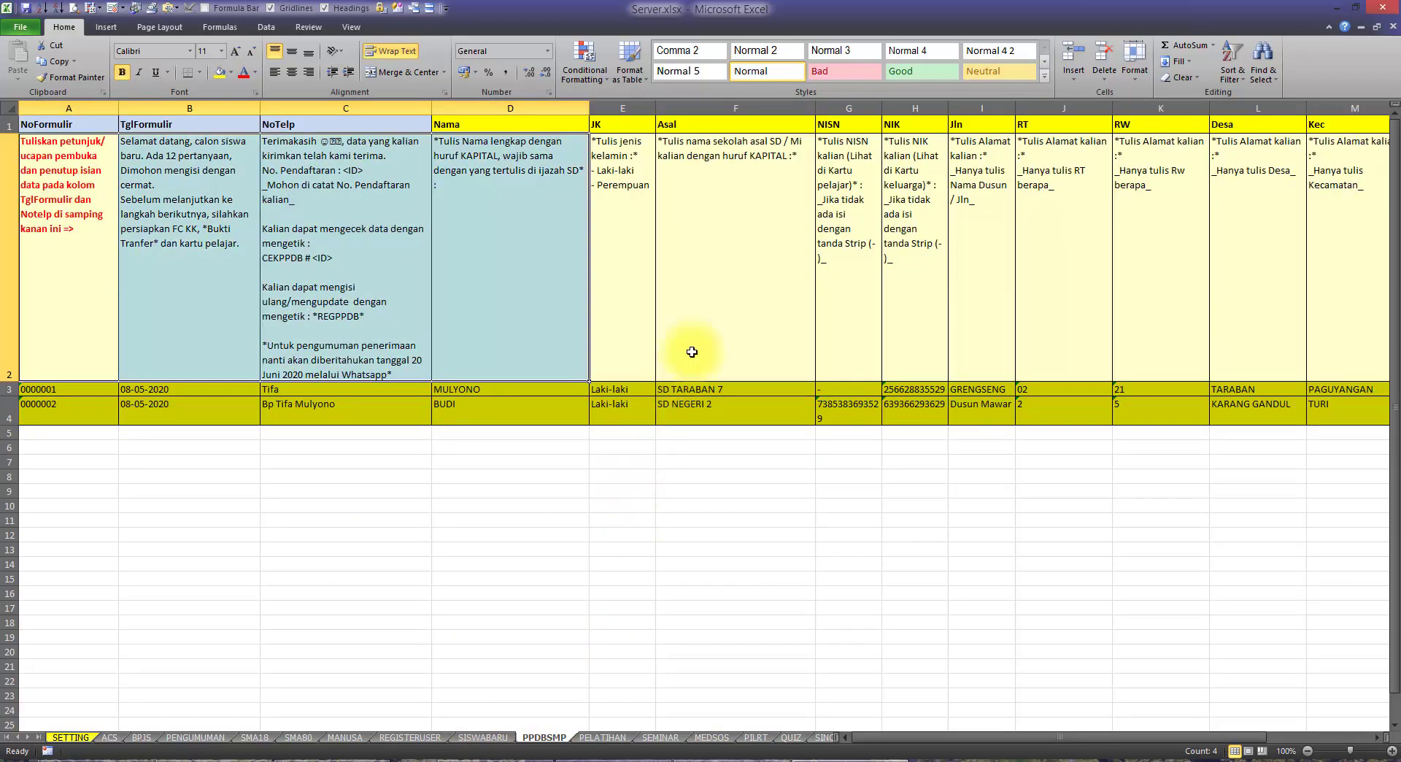
{"action": "left_click", "coordinate": [534, 392]}
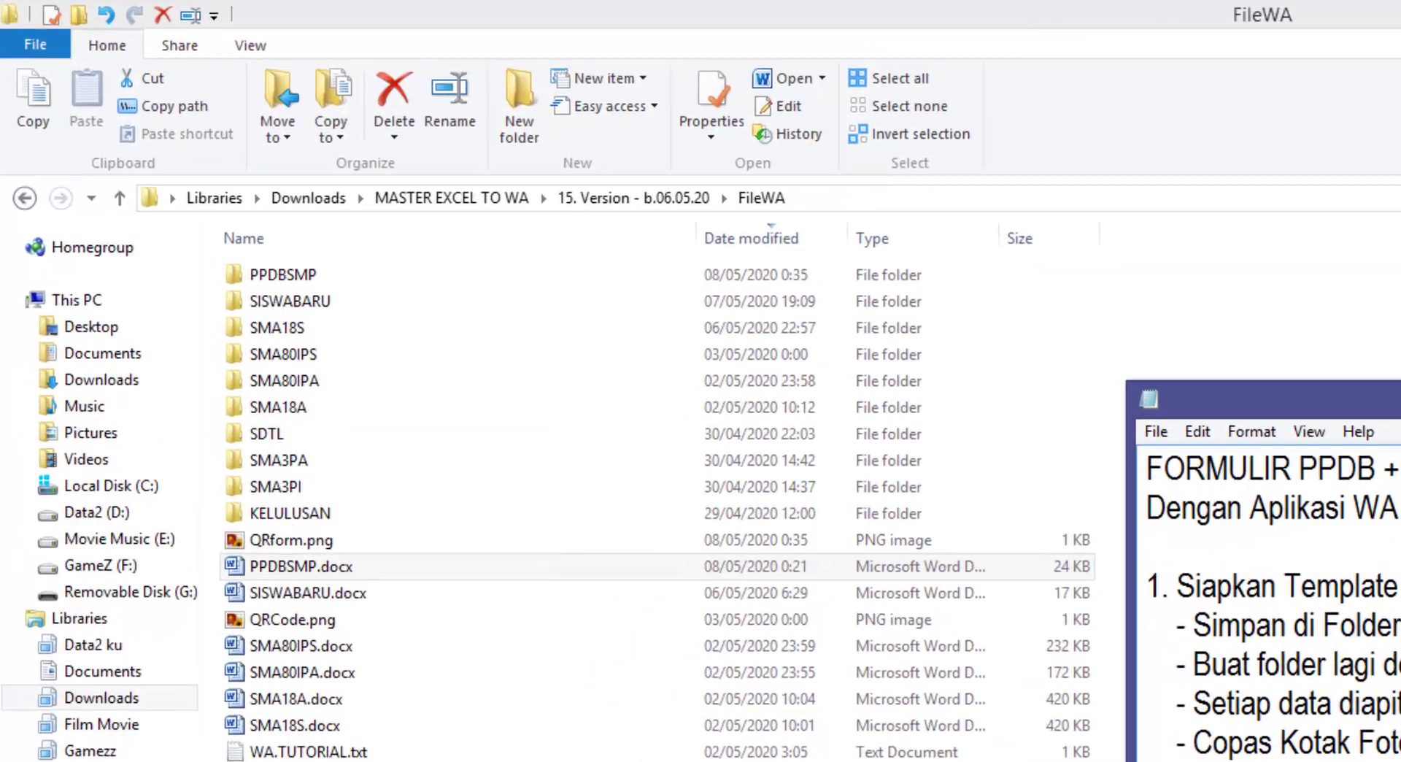
Step: Go up from FileWA to the 15. Version - b.06.05.20 folder and select ExcelToWhatsApp.exe
{"action": "left_click", "coordinate": [1366, 232]}
{"action": "left_click", "coordinate": [613, 215]}
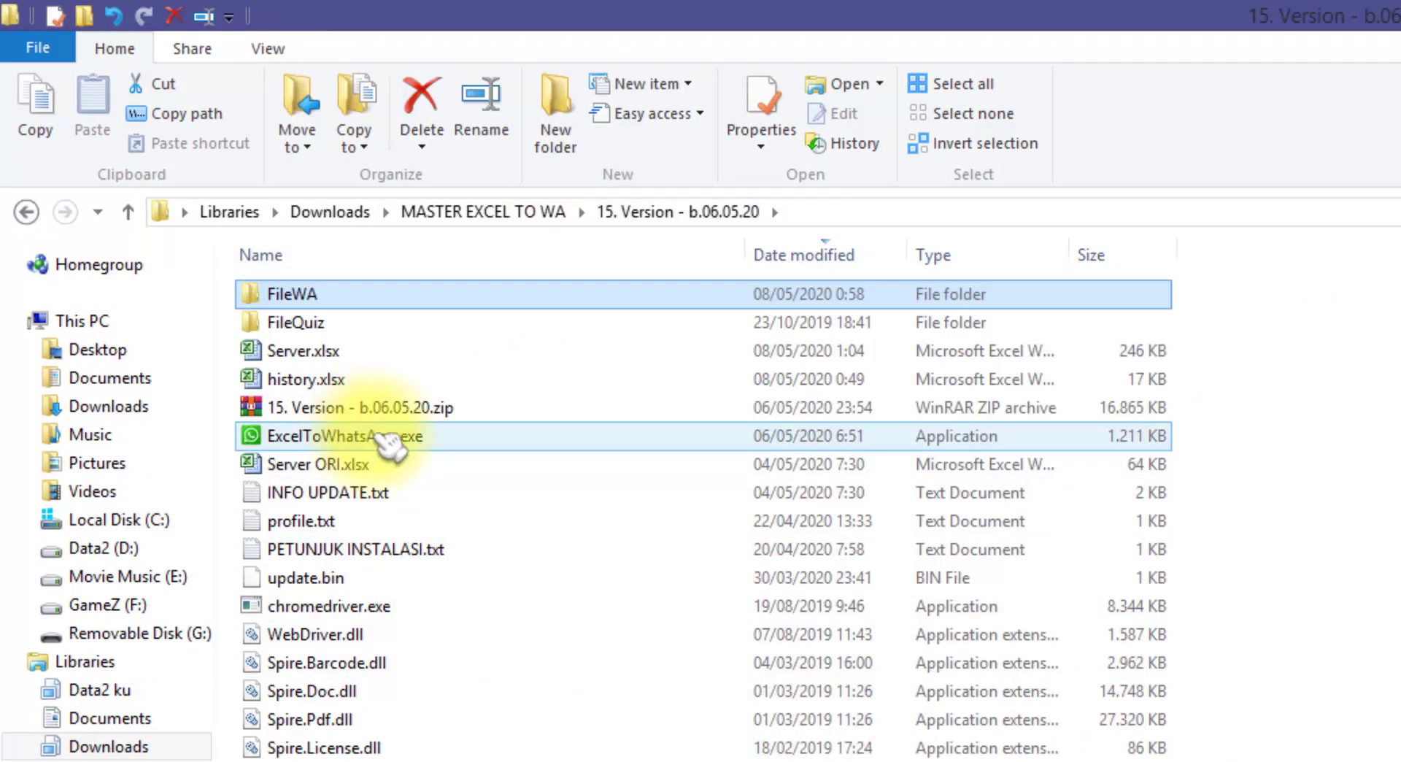
{"action": "left_click", "coordinate": [379, 437]}
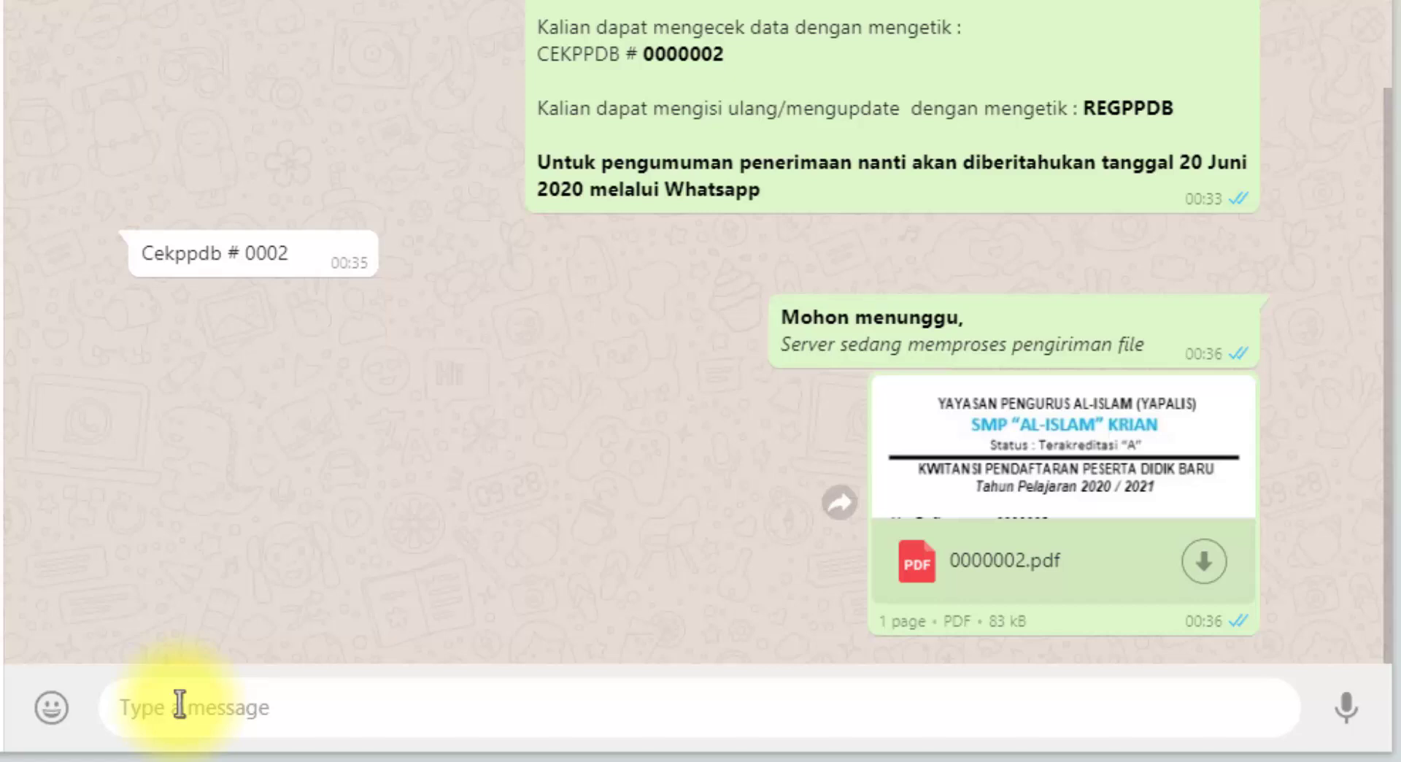
Step: Send the keyword DAFTARPPDB in the WhatsApp Web chat to start the registration form
{"action": "type", "text": "DAFTARPPDB"}
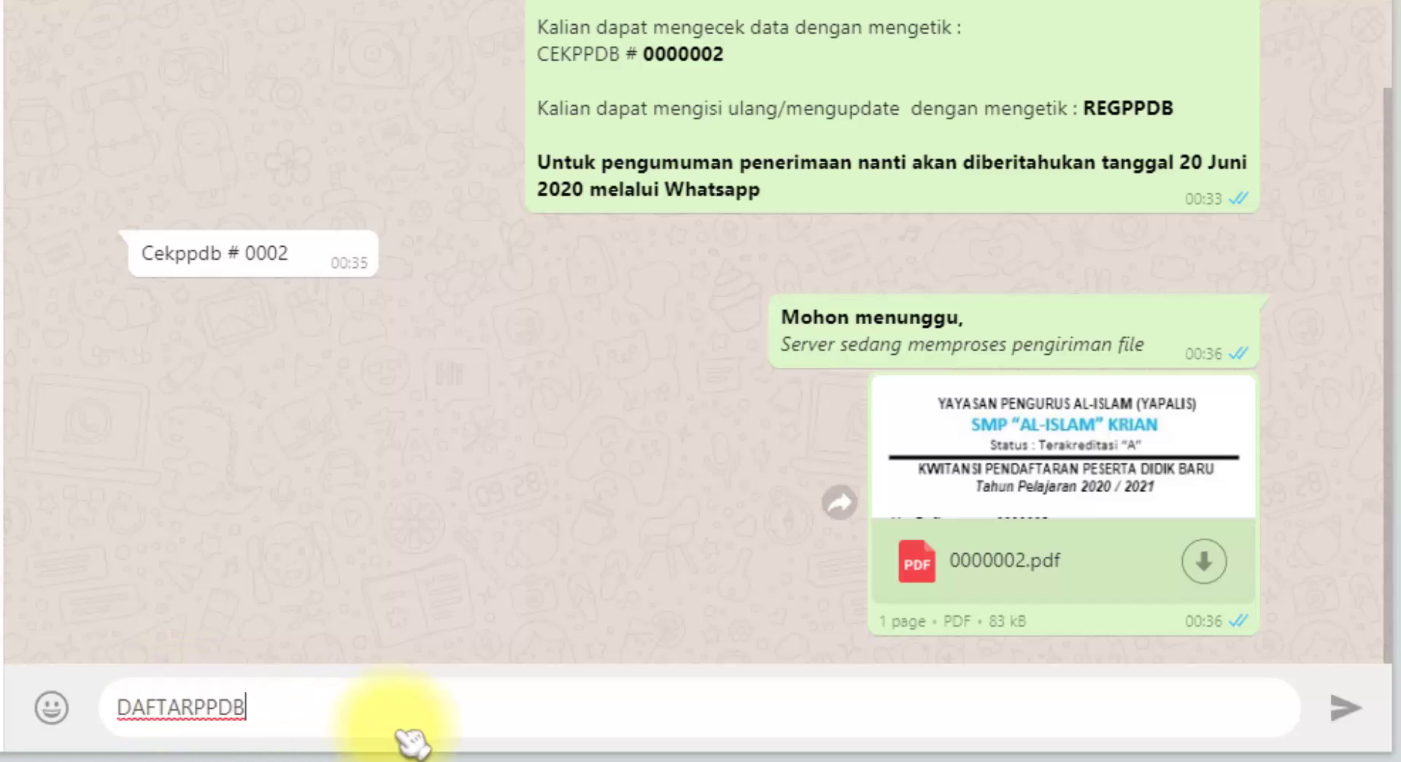
{"action": "key", "text": "Return"}
{"action": "type", "text": "Anda telah mengisi form ini sebelumnya, saat ini anda akan mengisi ulang form tersebut."}
{"action": "key", "text": "Return"}
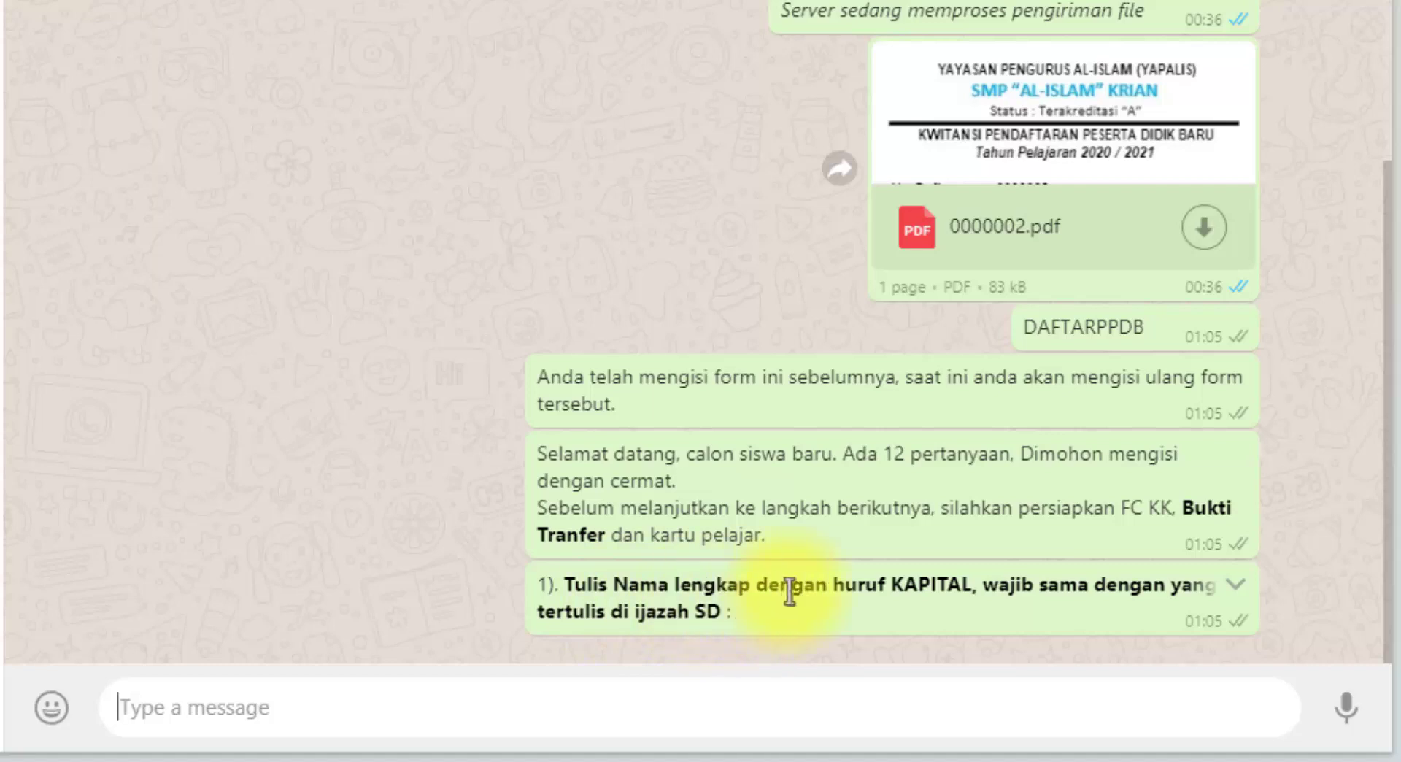
Step: Answer form questions 1 and 2 with the student's full name in capitals and the gender PEREMPUAN
{"action": "type", "text": "WA"}
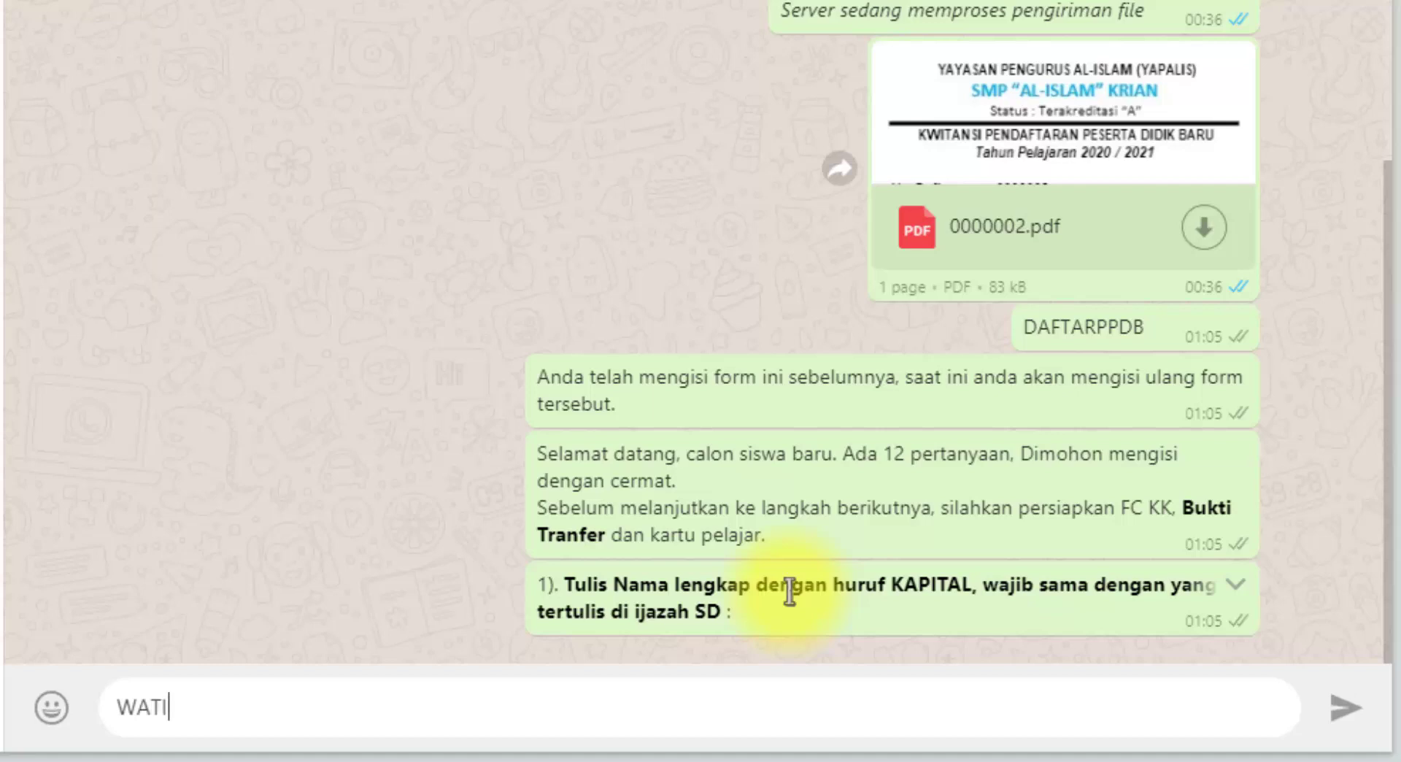
{"action": "type", "text": "TI"}
{"action": "key", "text": "Return"}
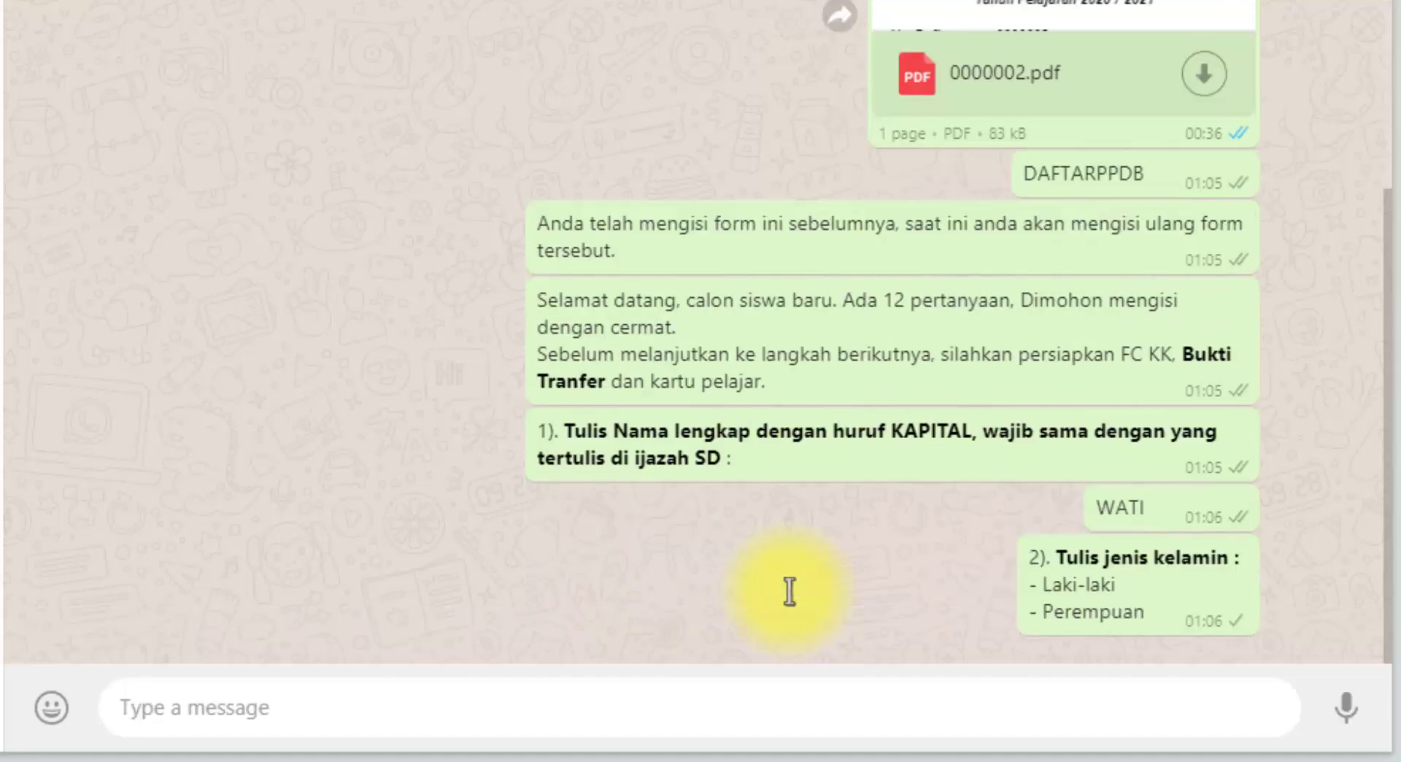
{"action": "type", "text": "PEM"}
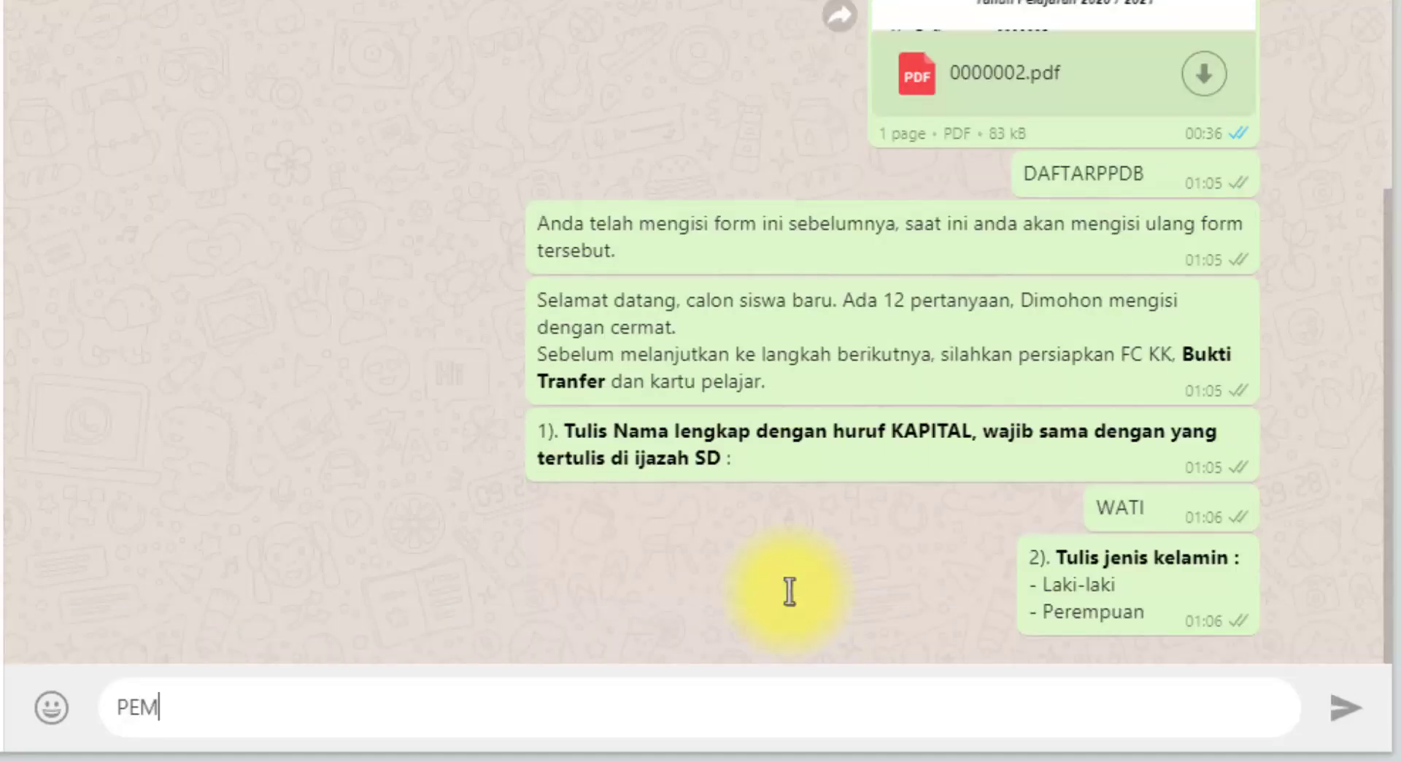
{"action": "key", "text": "BackSpace"}
{"action": "type", "text": "REMPUAN"}
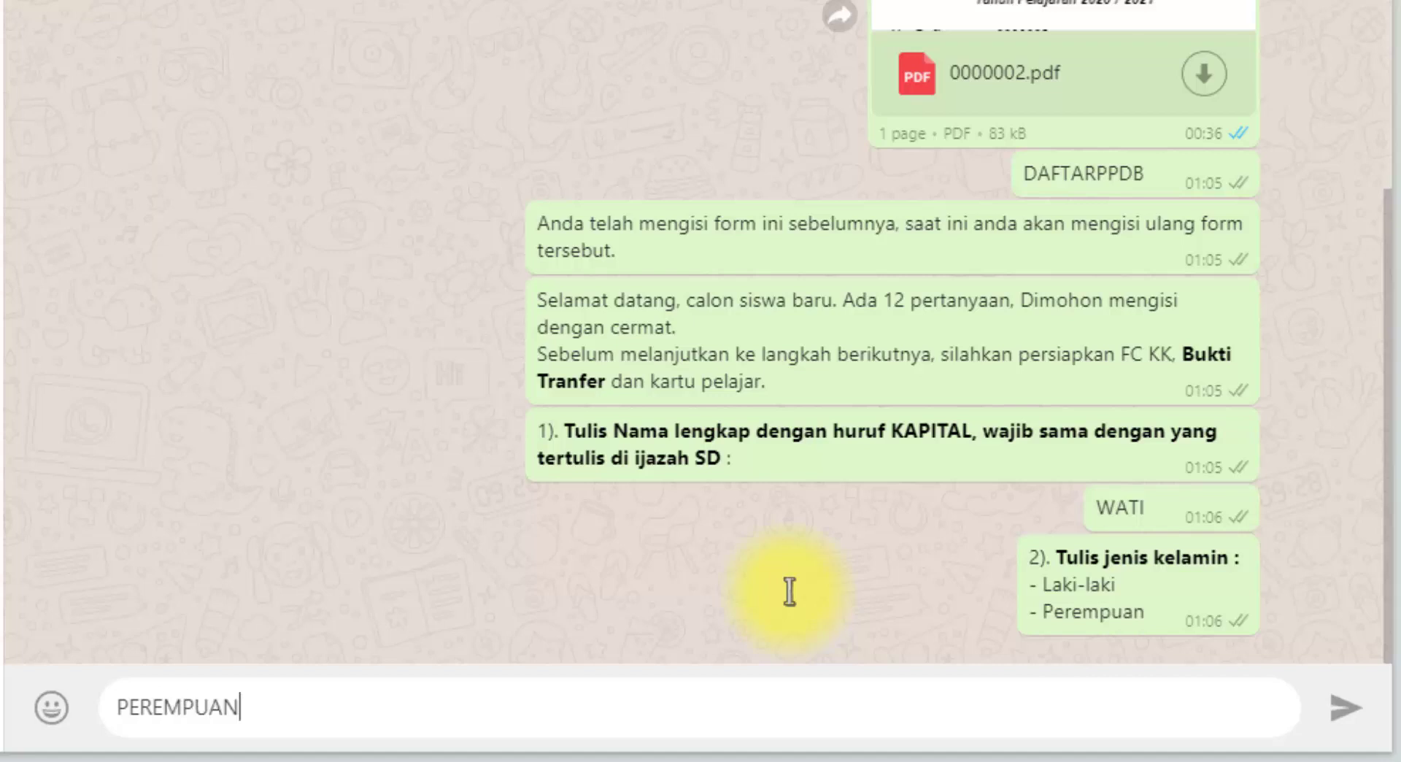
{"action": "key", "text": "Return"}
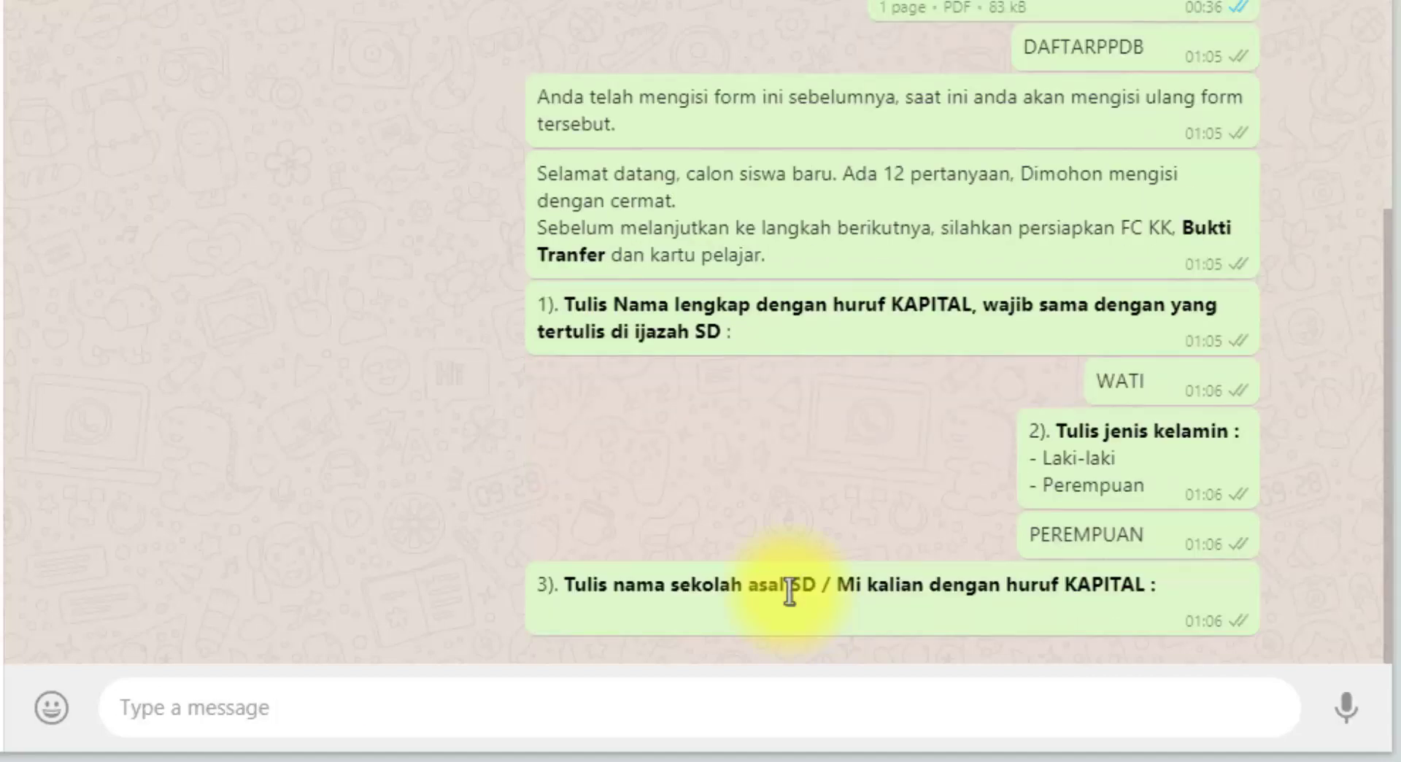
Step: Answer questions 3 to 5 with the school MI MIFTAHUL, the student's NISN and the student's NIK
{"action": "type", "text": "MI "}
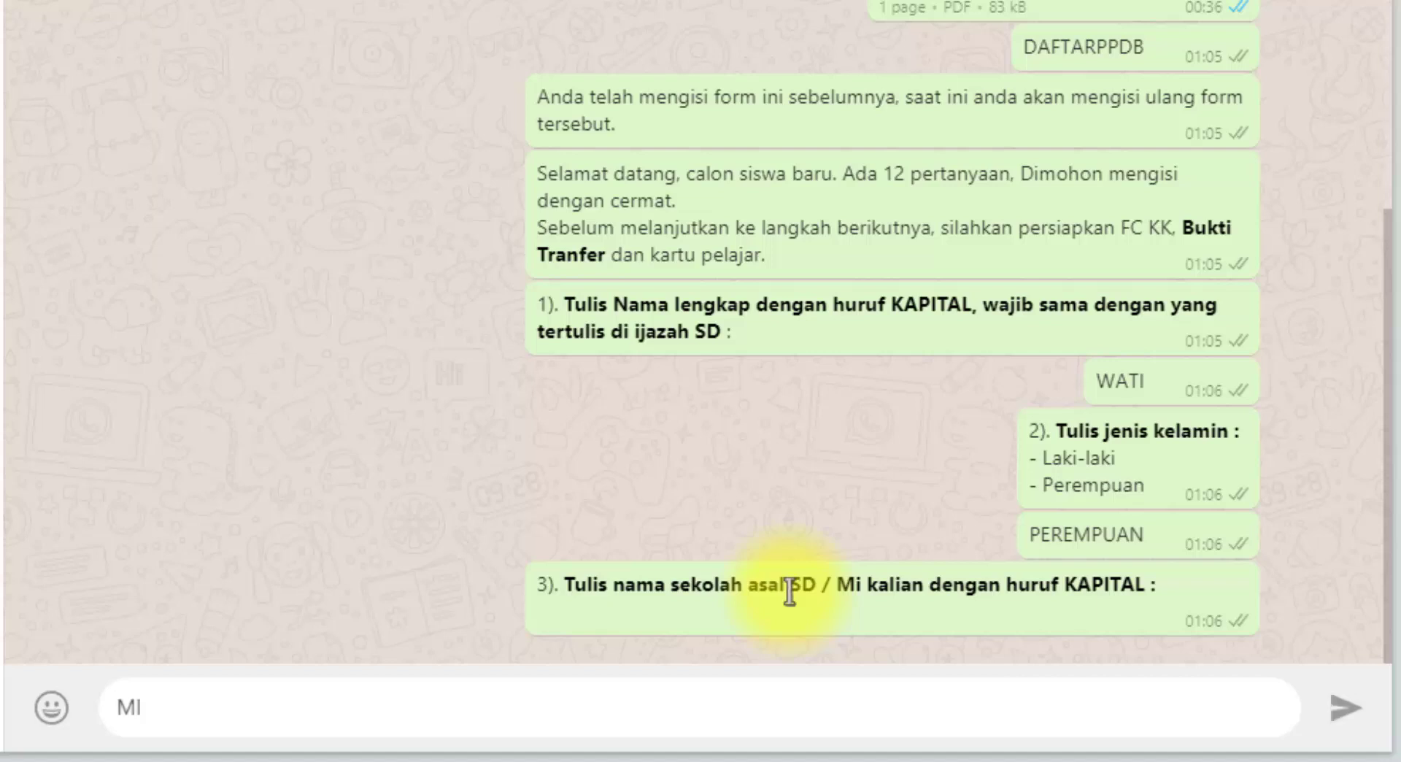
{"action": "type", "text": "MIFTAHUL"}
{"action": "key", "text": "Return"}
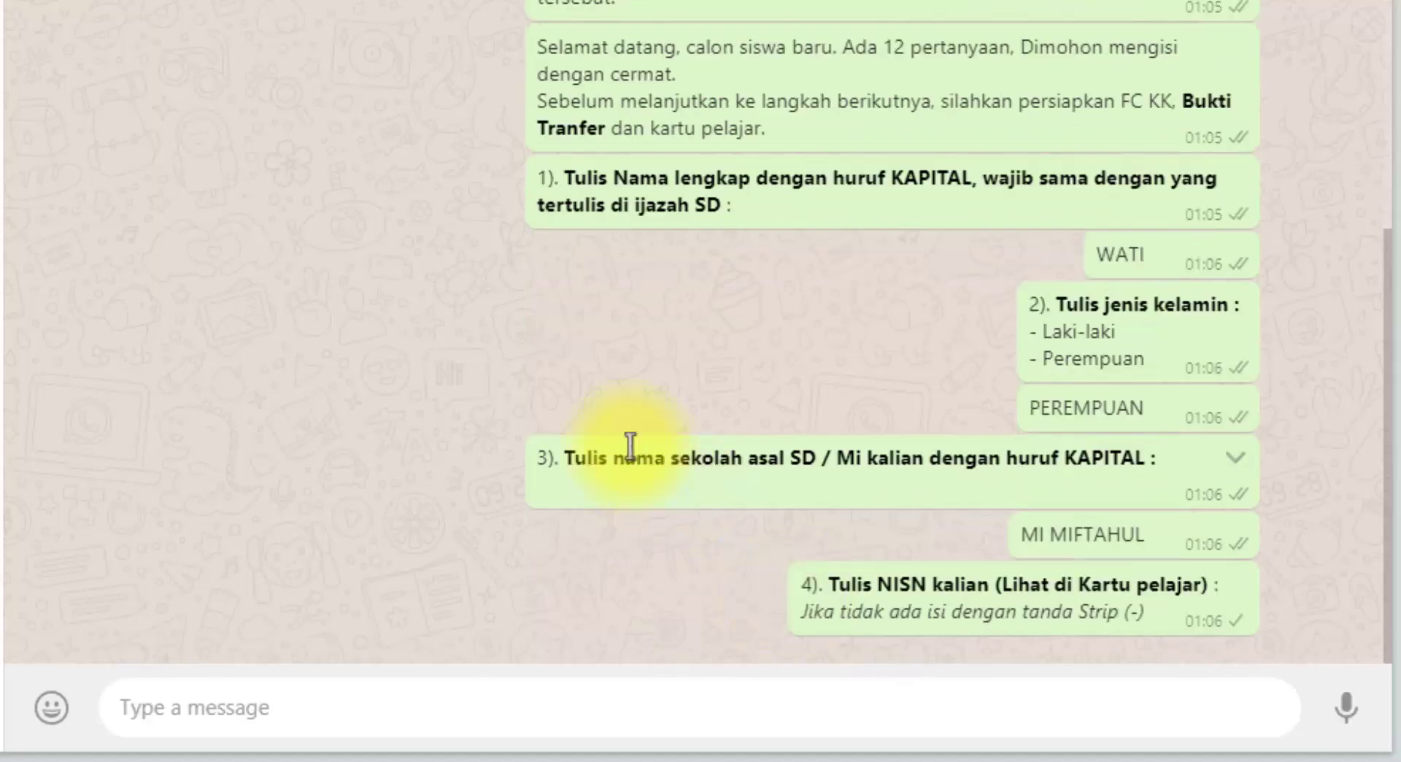
{"action": "type", "text": "546464646454"}
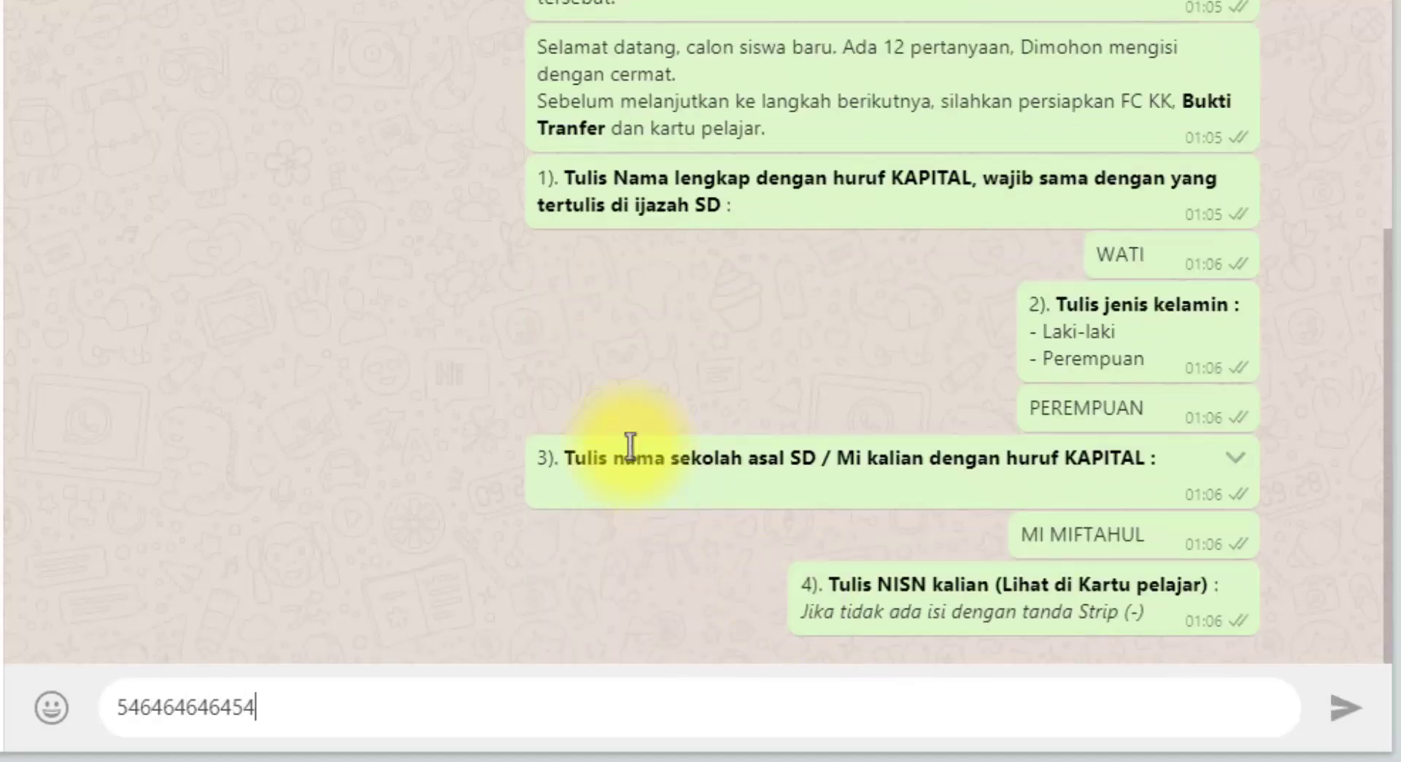
{"action": "key", "text": "Return"}
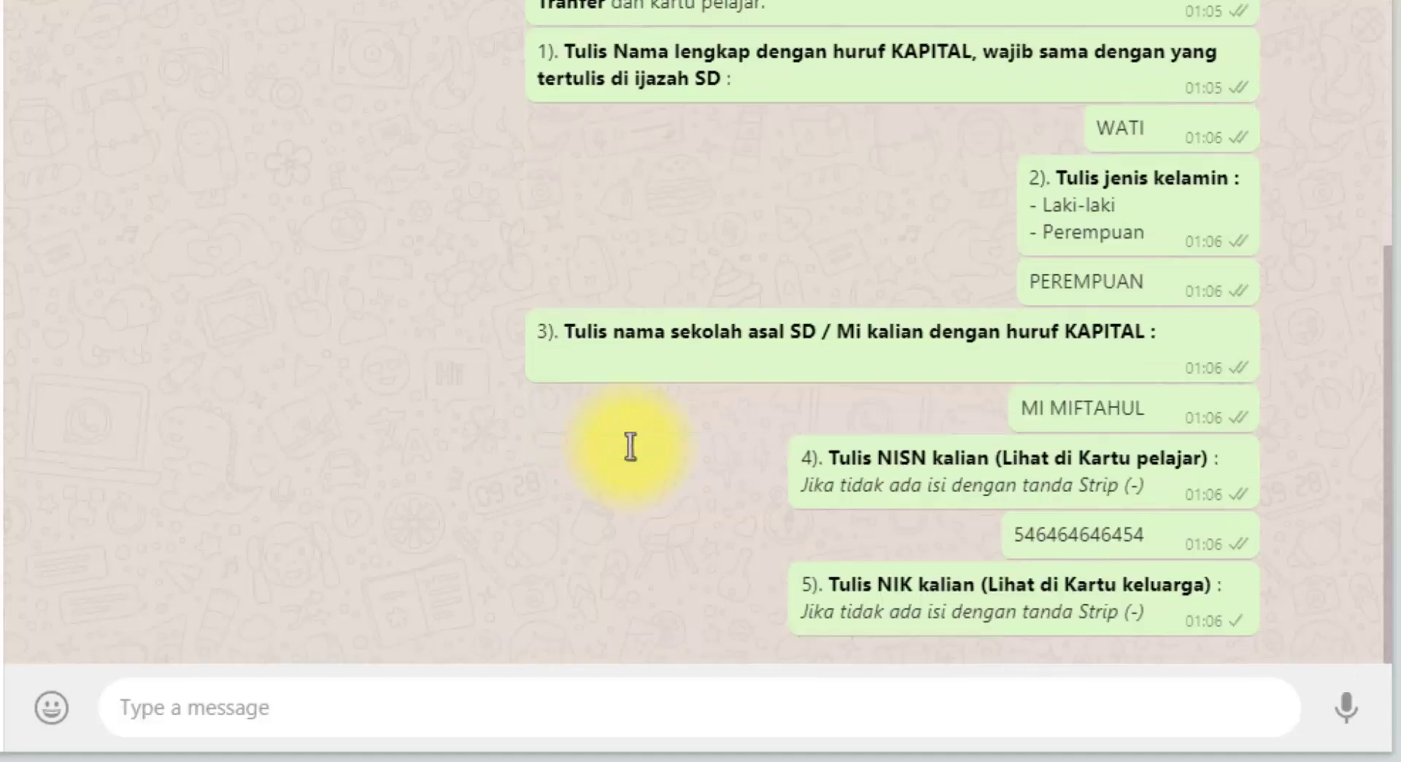
{"action": "type", "text": "34234234234"}
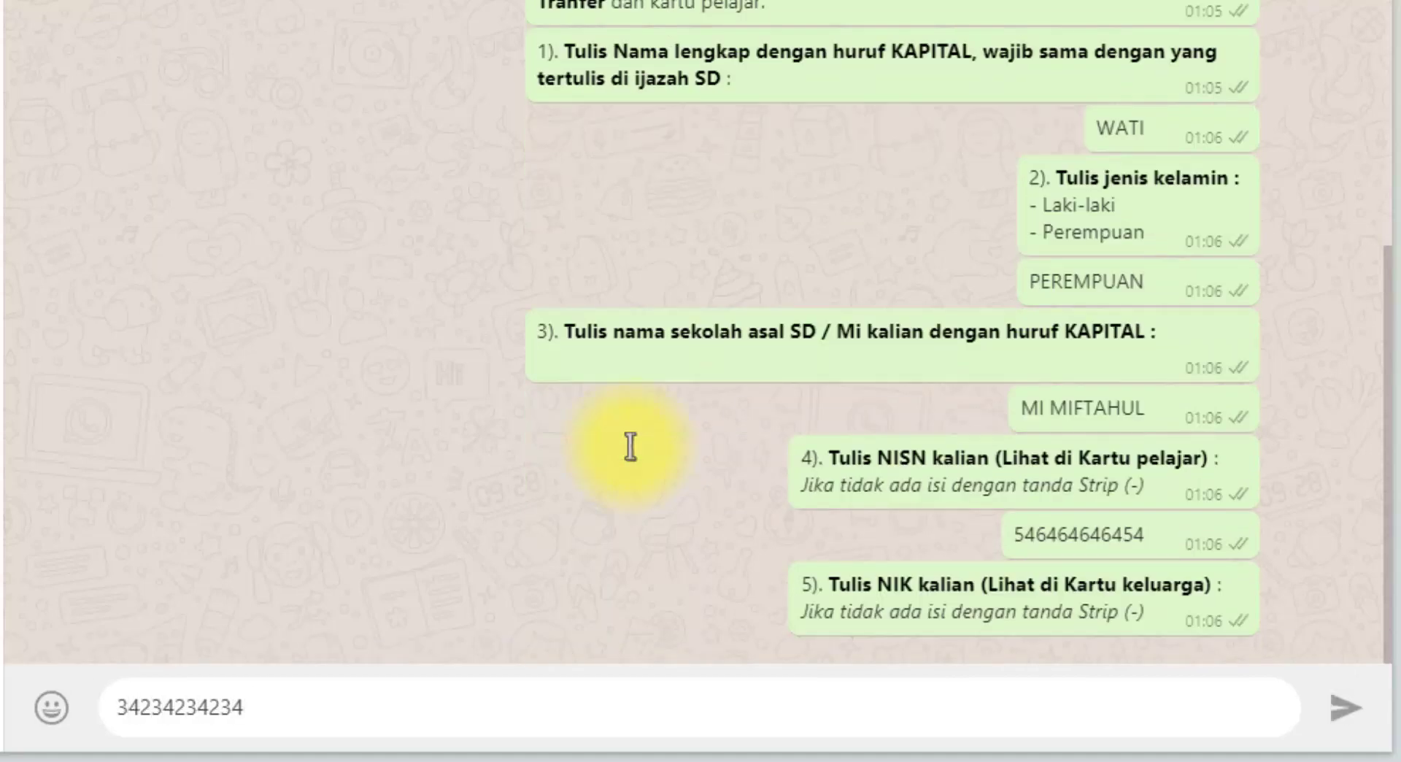
{"action": "key", "text": "Return"}
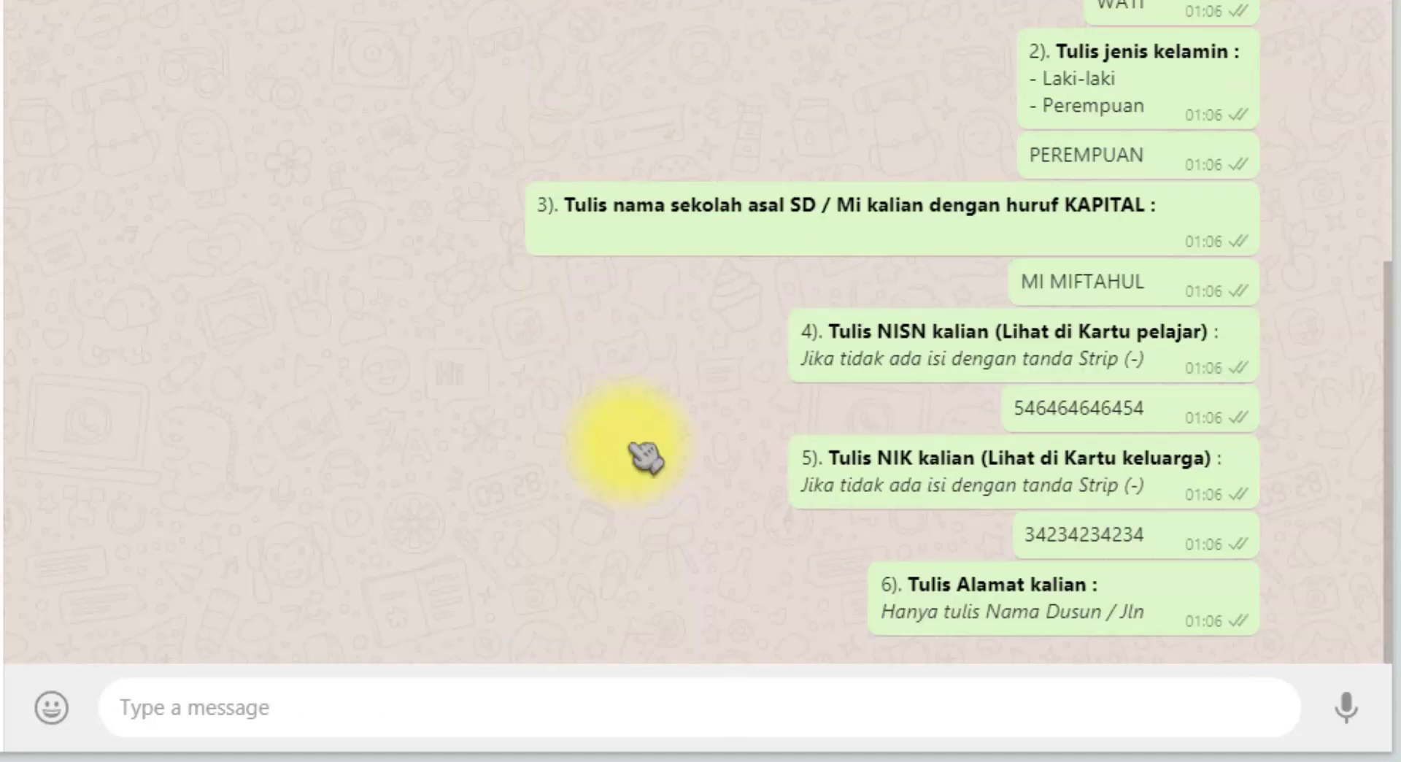
Step: Answer address questions 6 to 8 with the student's hamlet, RT number and RW number
{"action": "type", "text": "Dusun "}
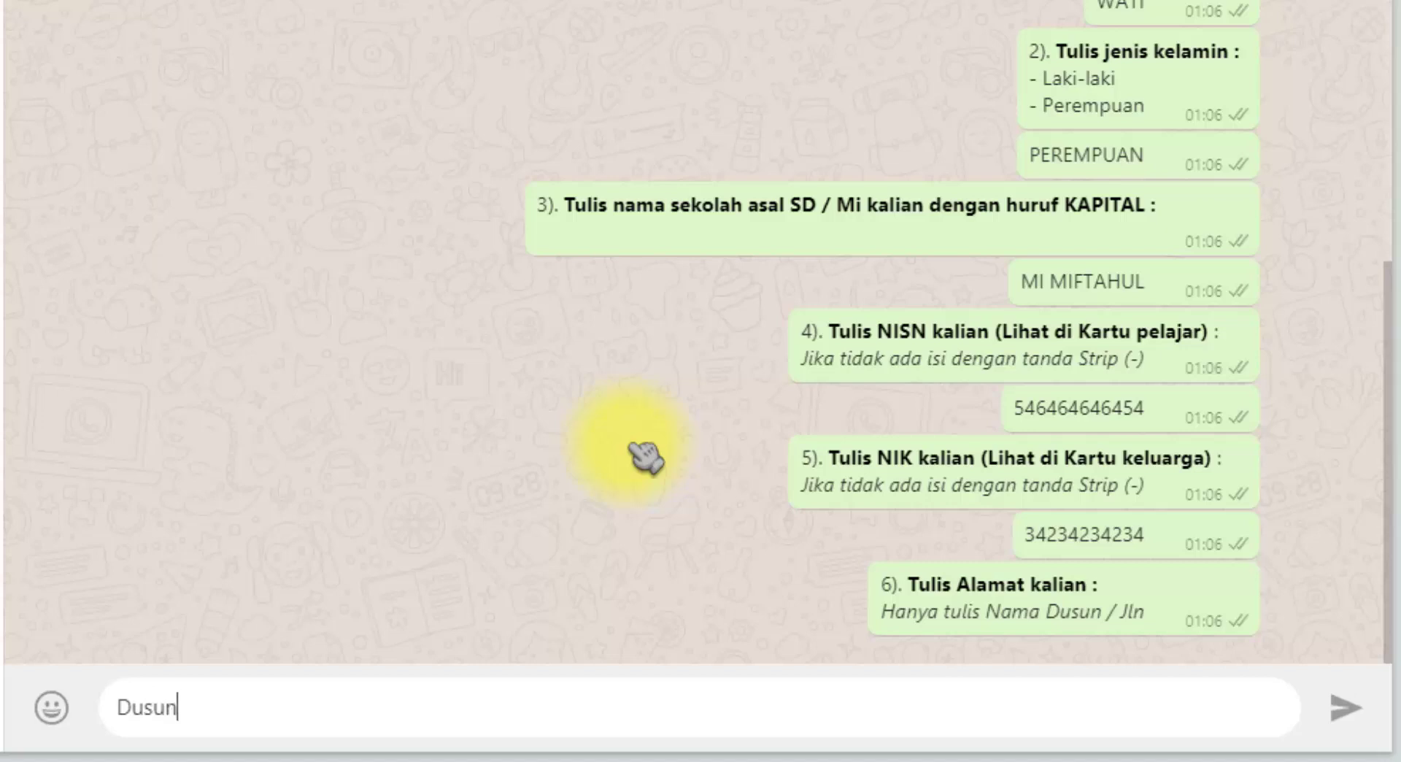
{"action": "type", "text": "asdas"}
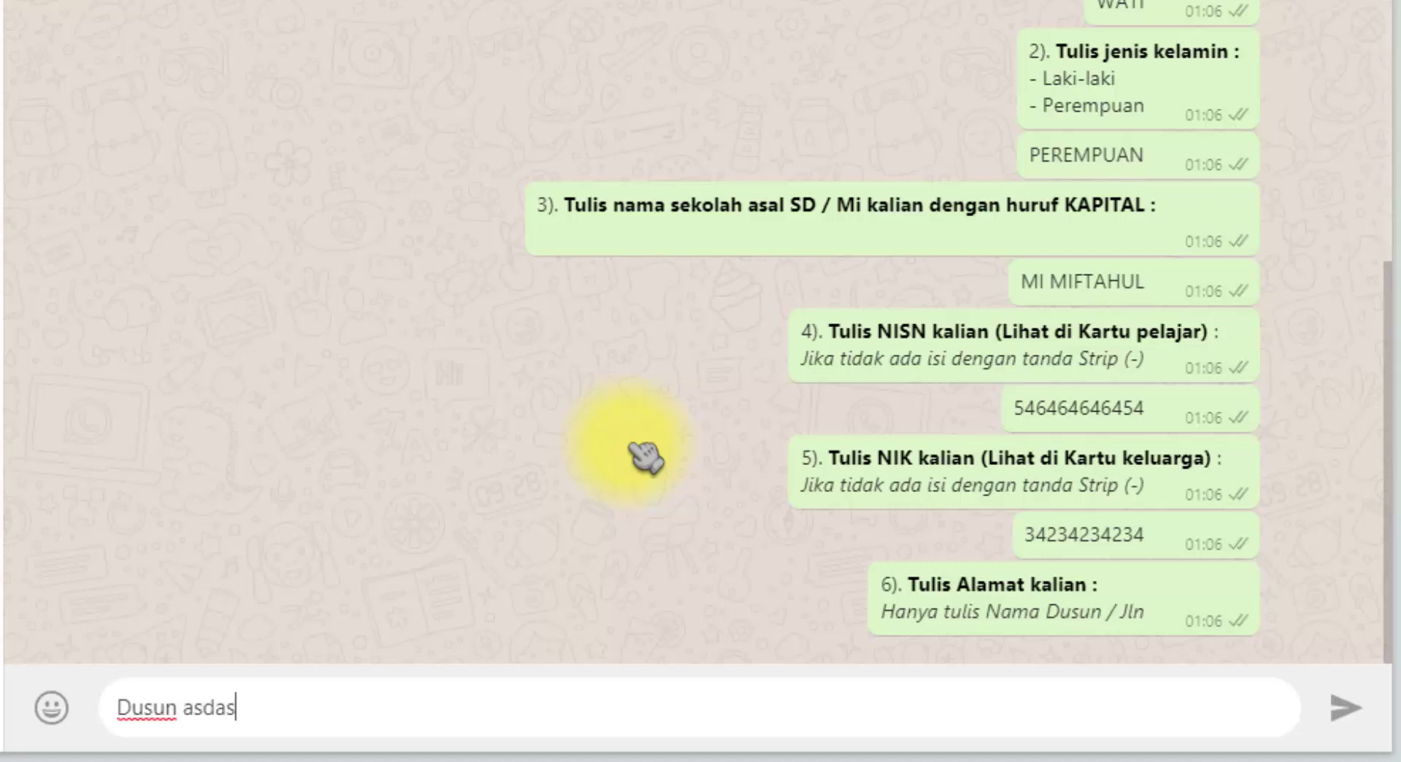
{"action": "key", "text": "Return"}
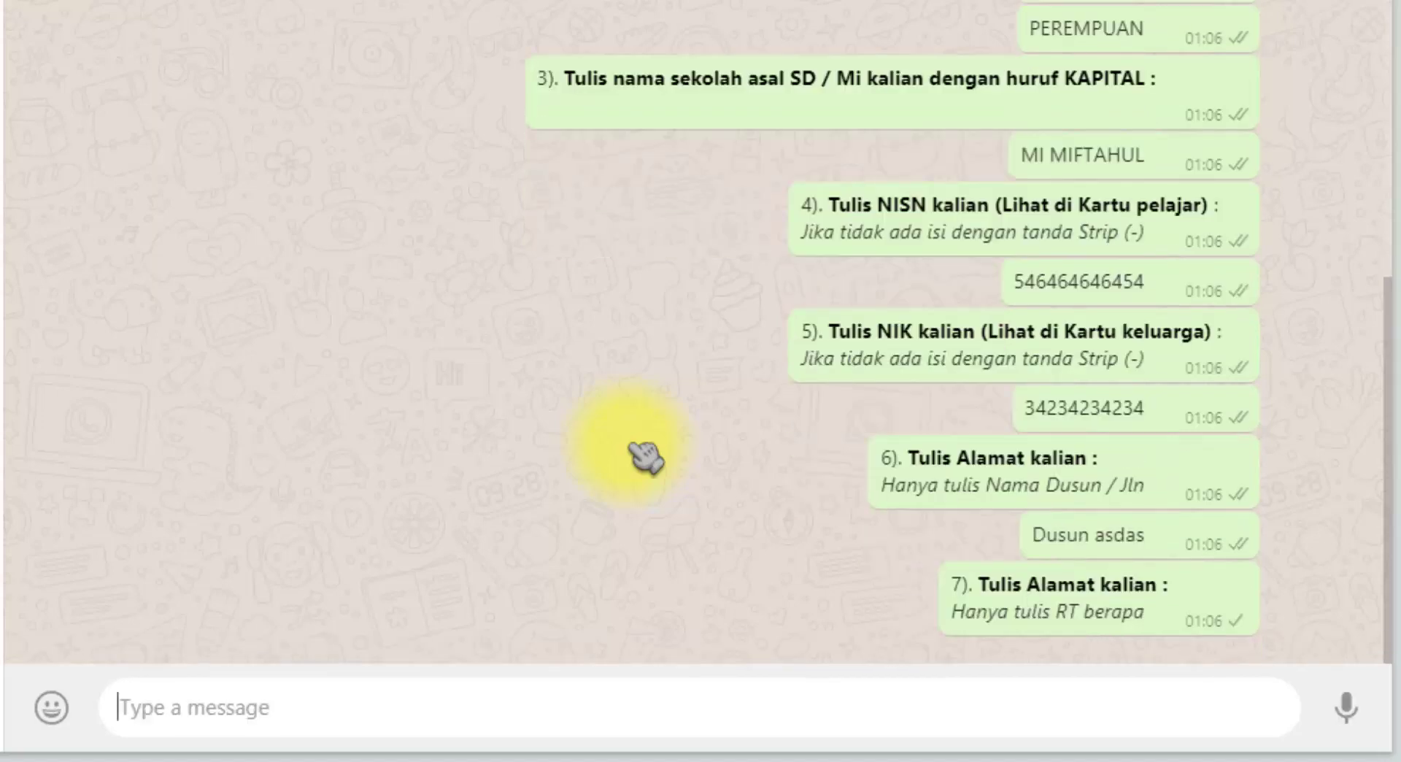
{"action": "type", "text": "2"}
{"action": "key", "text": "BackSpace"}
{"action": "type", "text": "3"}
{"action": "key", "text": "Return"}
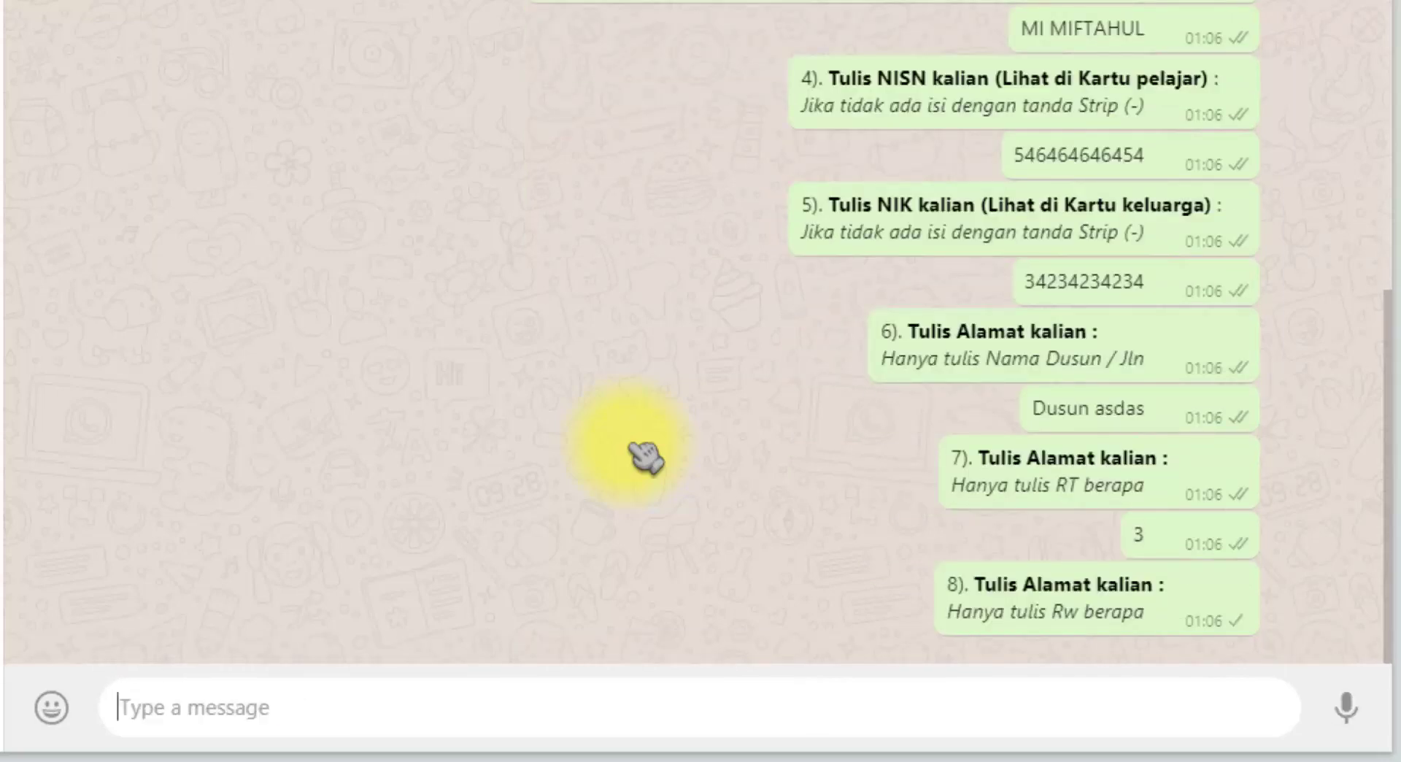
{"action": "type", "text": "5"}
{"action": "key", "text": "Return"}
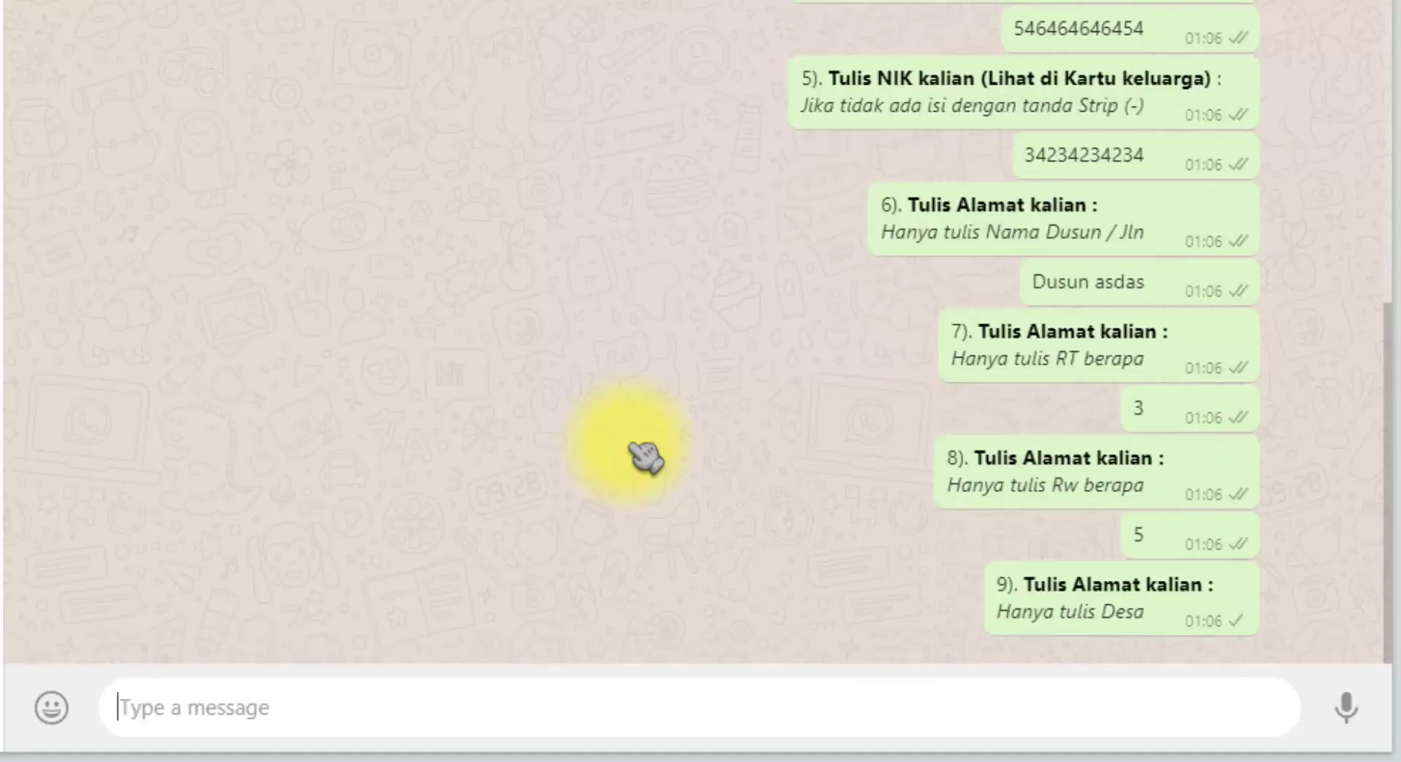
Step: Answer address questions 9 to 11 with the student's village, district and regency
{"action": "type", "text": "Desa "}
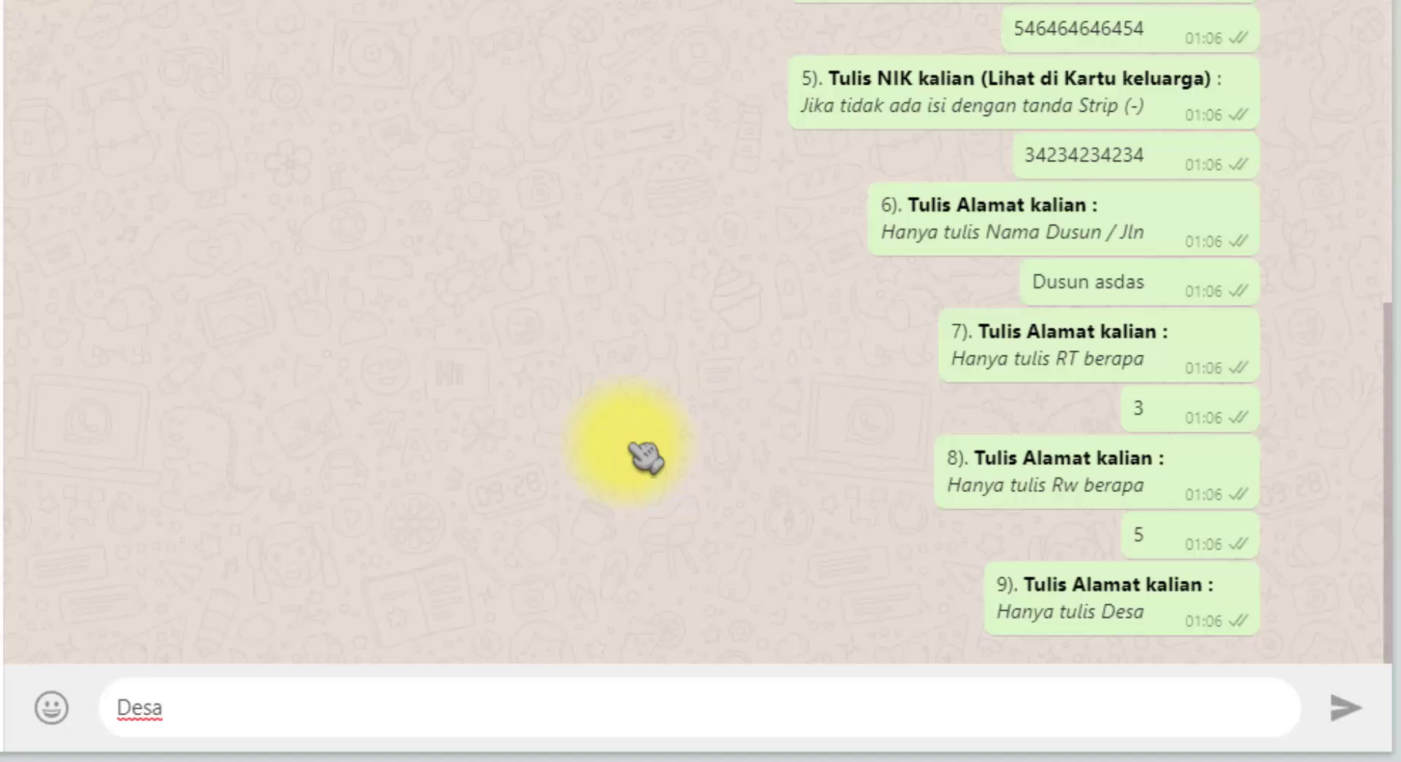
{"action": "type", "text": "Bumijawa"}
{"action": "key", "text": "Return"}
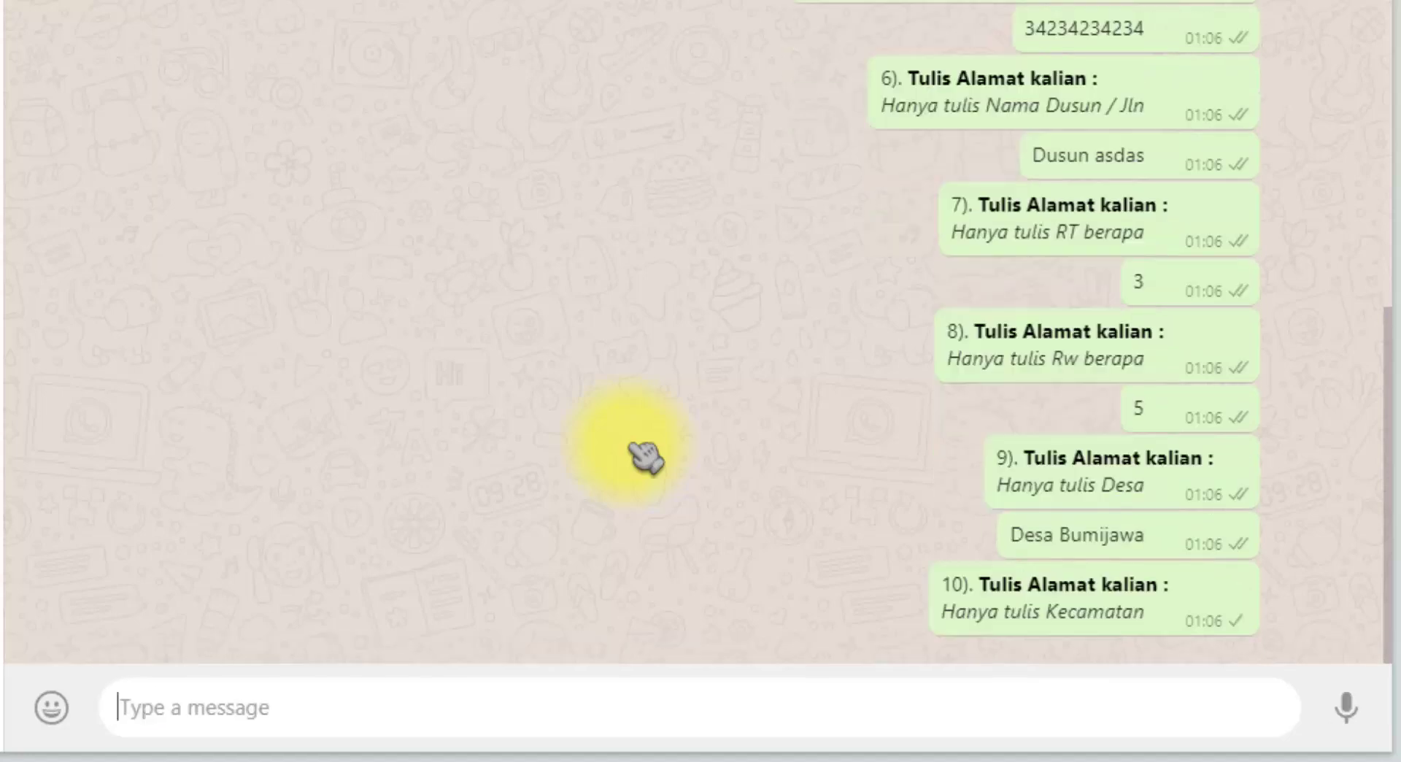
{"action": "type", "text": "B"}
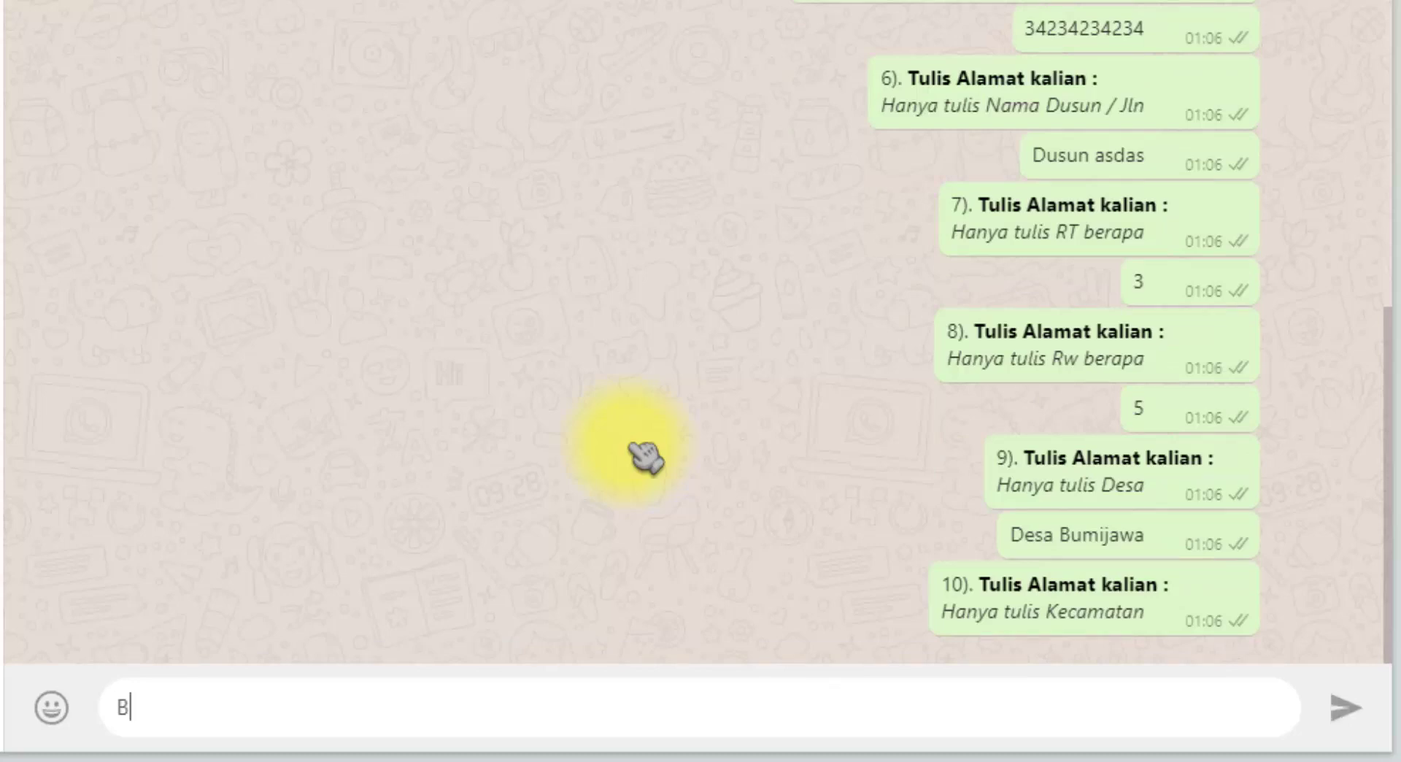
{"action": "type", "text": "umiayu"}
{"action": "key", "text": "Return"}
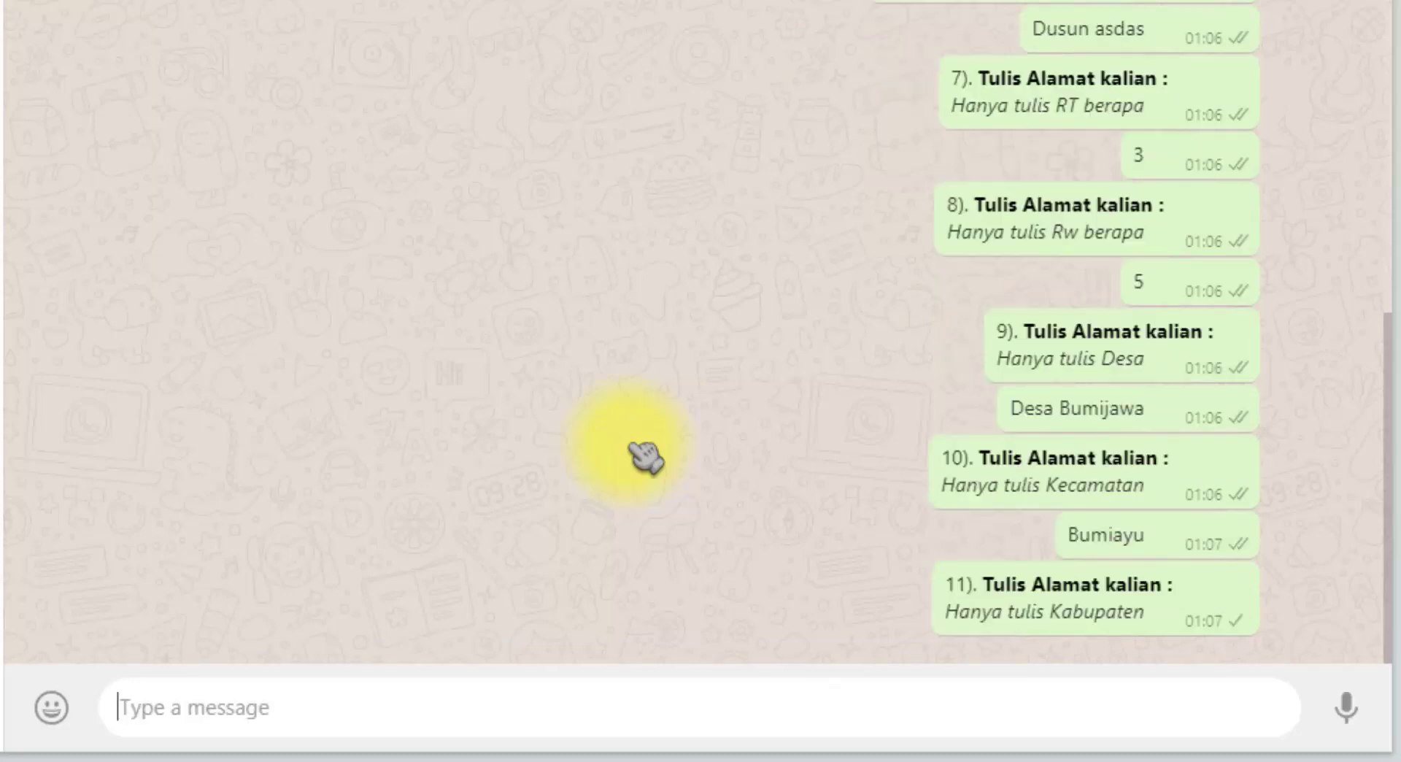
{"action": "type", "text": "brebes"}
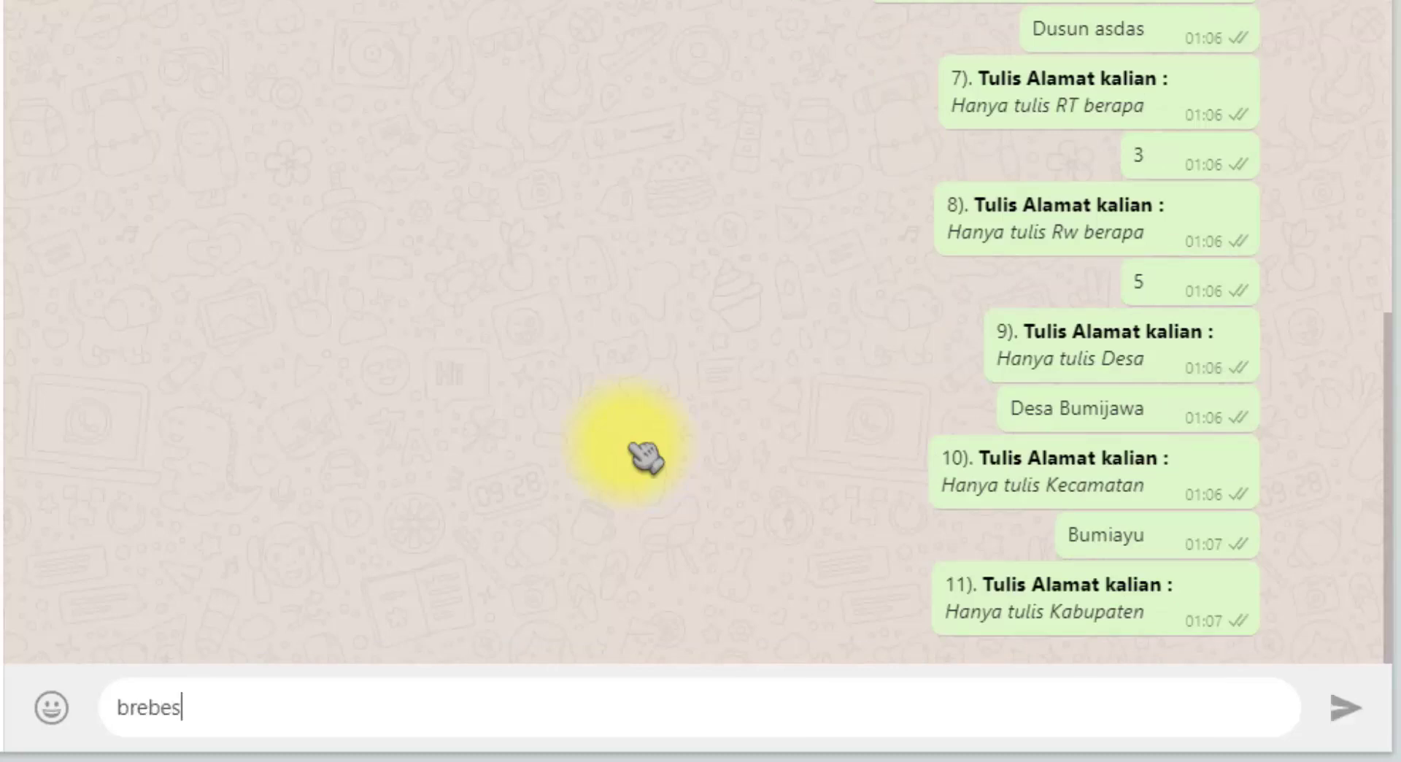
{"action": "key", "text": "Return"}
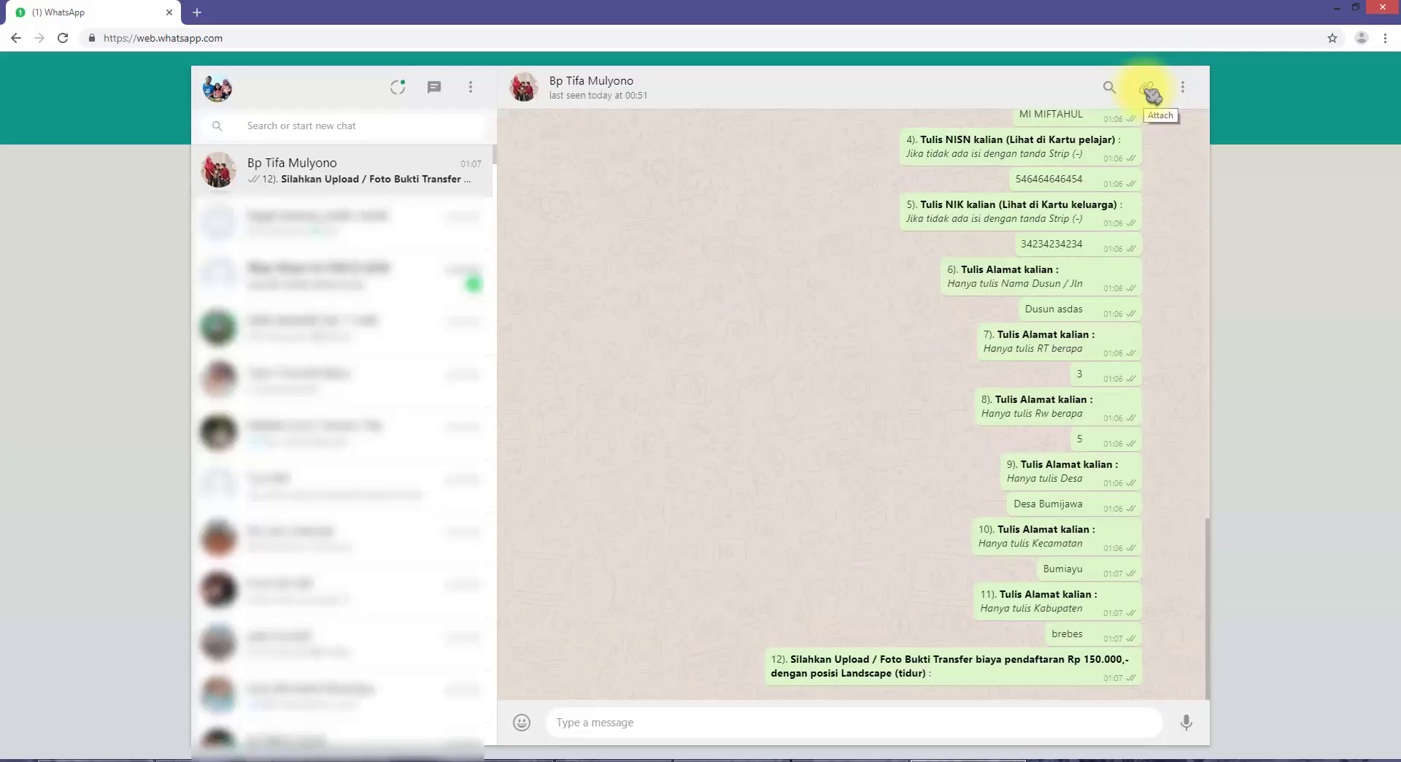
Step: Send BUKTITRANSFER.jpg from the Desktop as the transfer proof for question 12 and mark the registration number in the reply
{"action": "left_click", "coordinate": [1149, 88]}
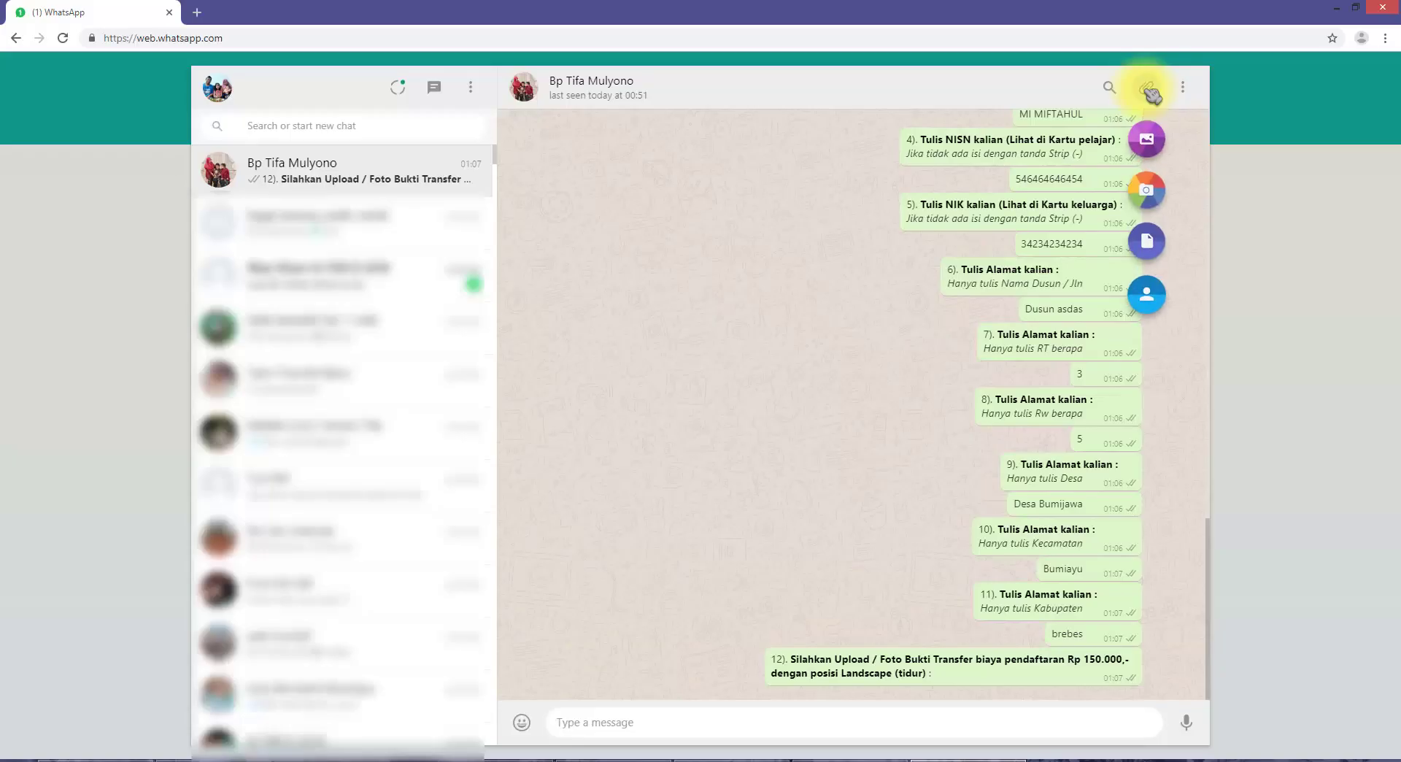
{"action": "left_click", "coordinate": [1147, 140]}
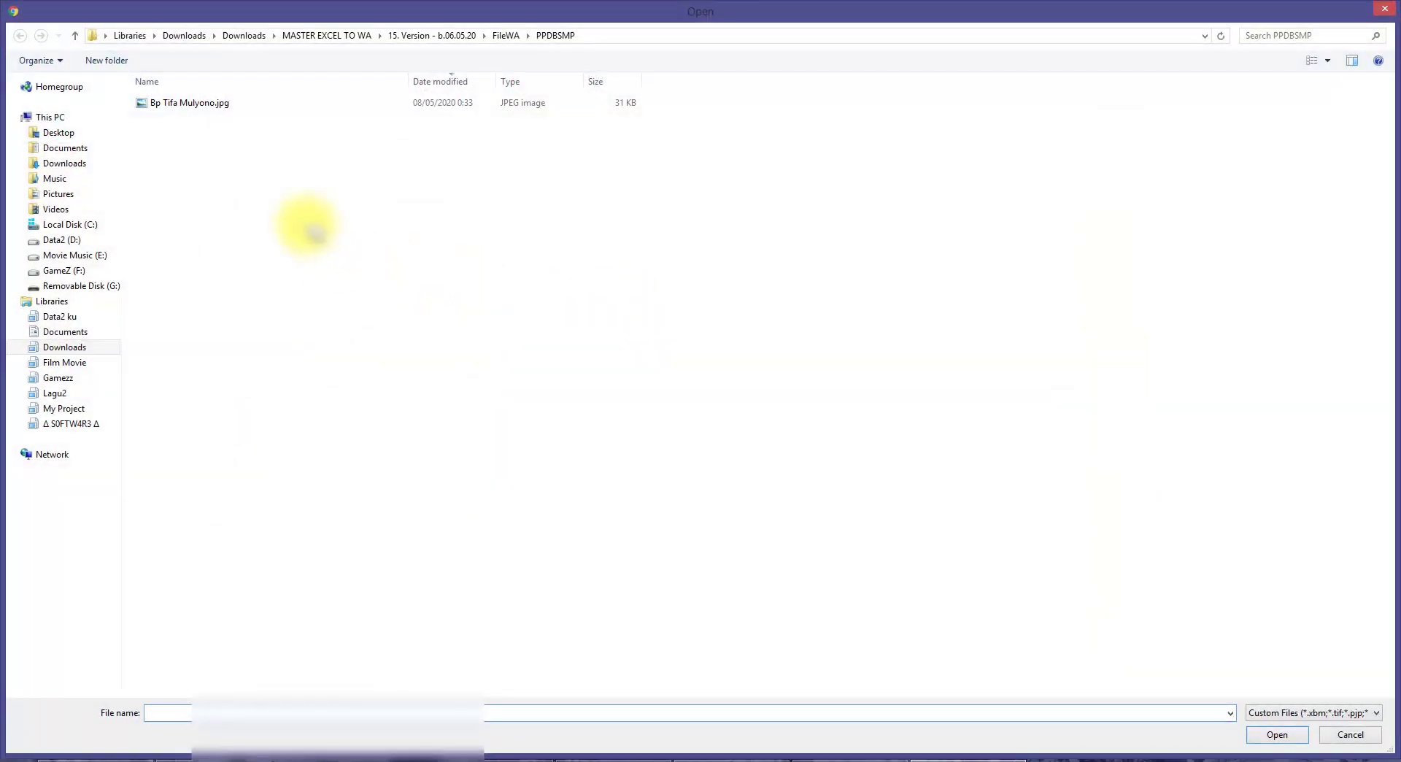
{"action": "left_click", "coordinate": [82, 134]}
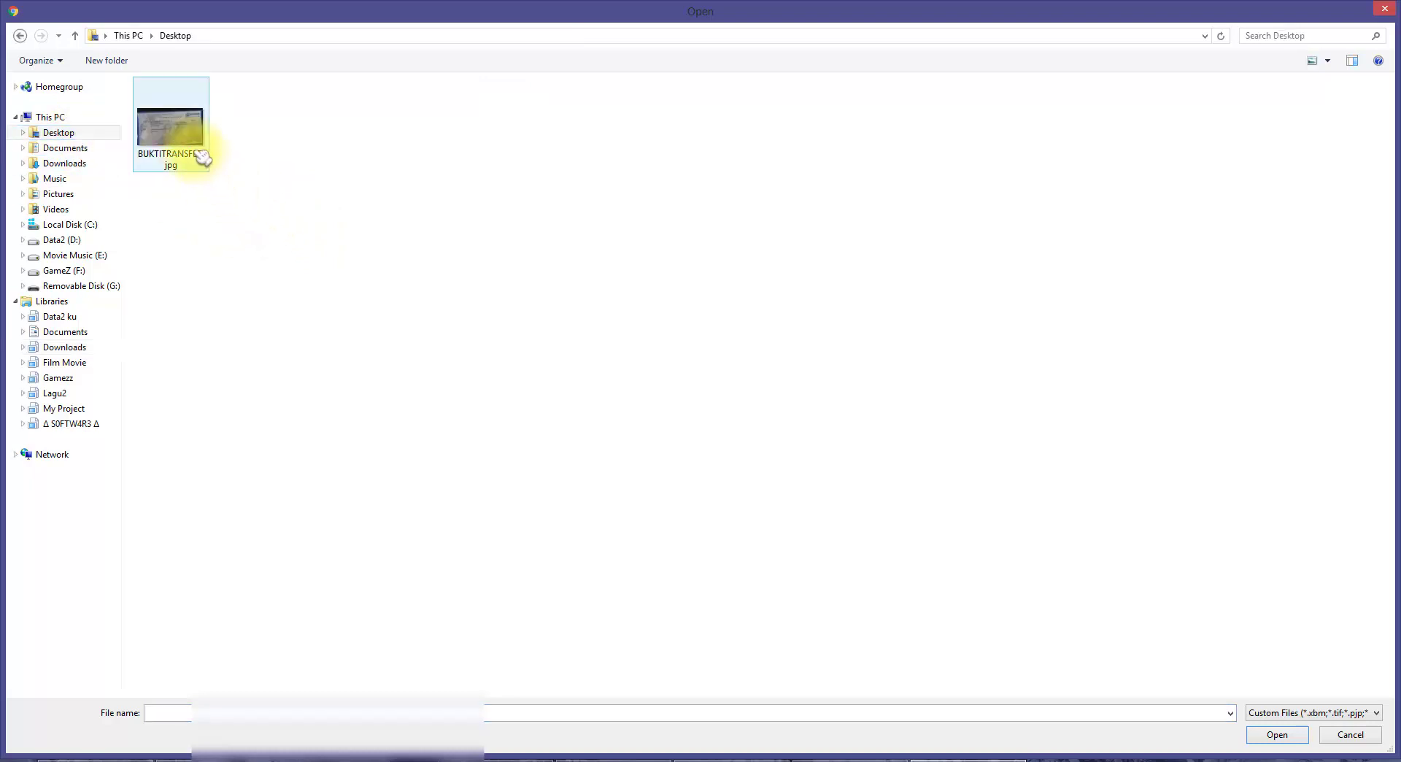
{"action": "left_click", "coordinate": [177, 144]}
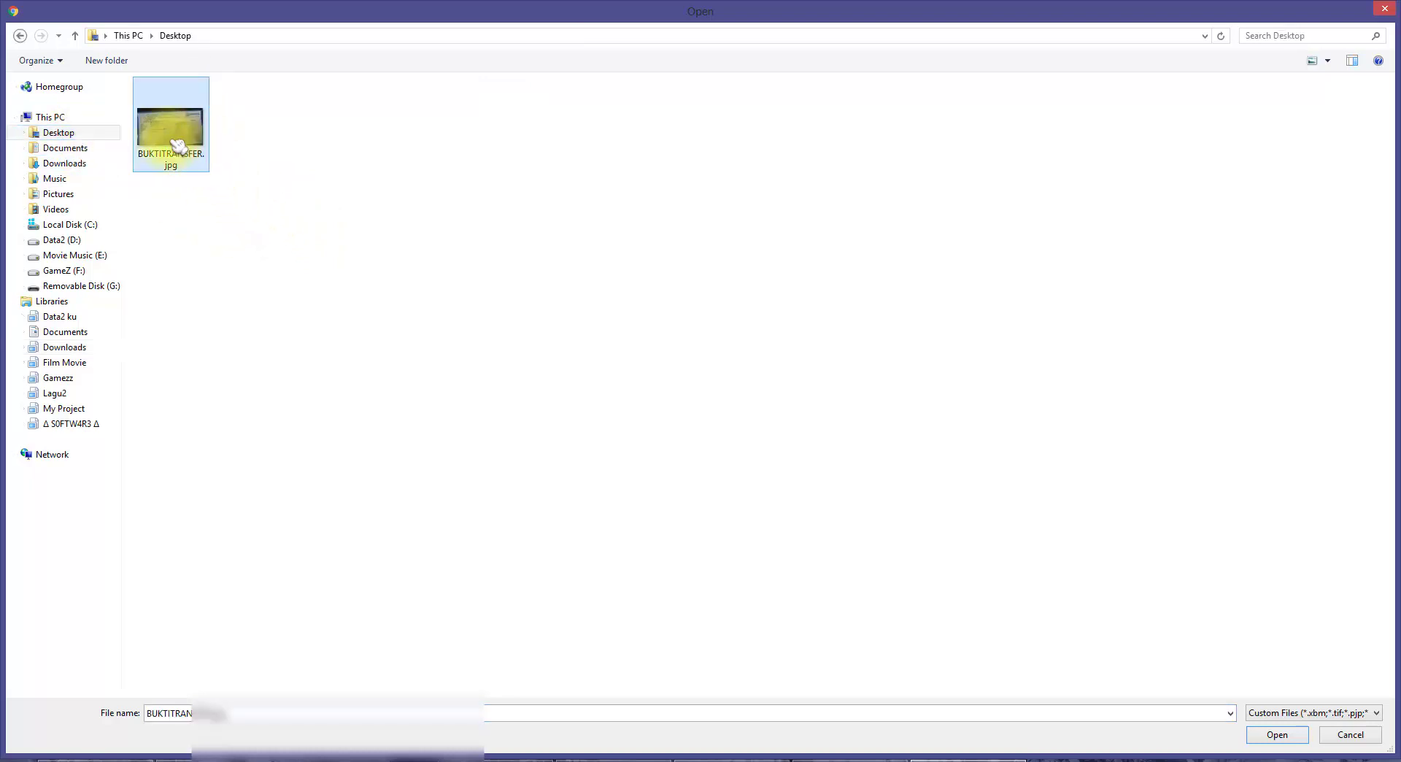
{"action": "left_click", "coordinate": [1281, 735]}
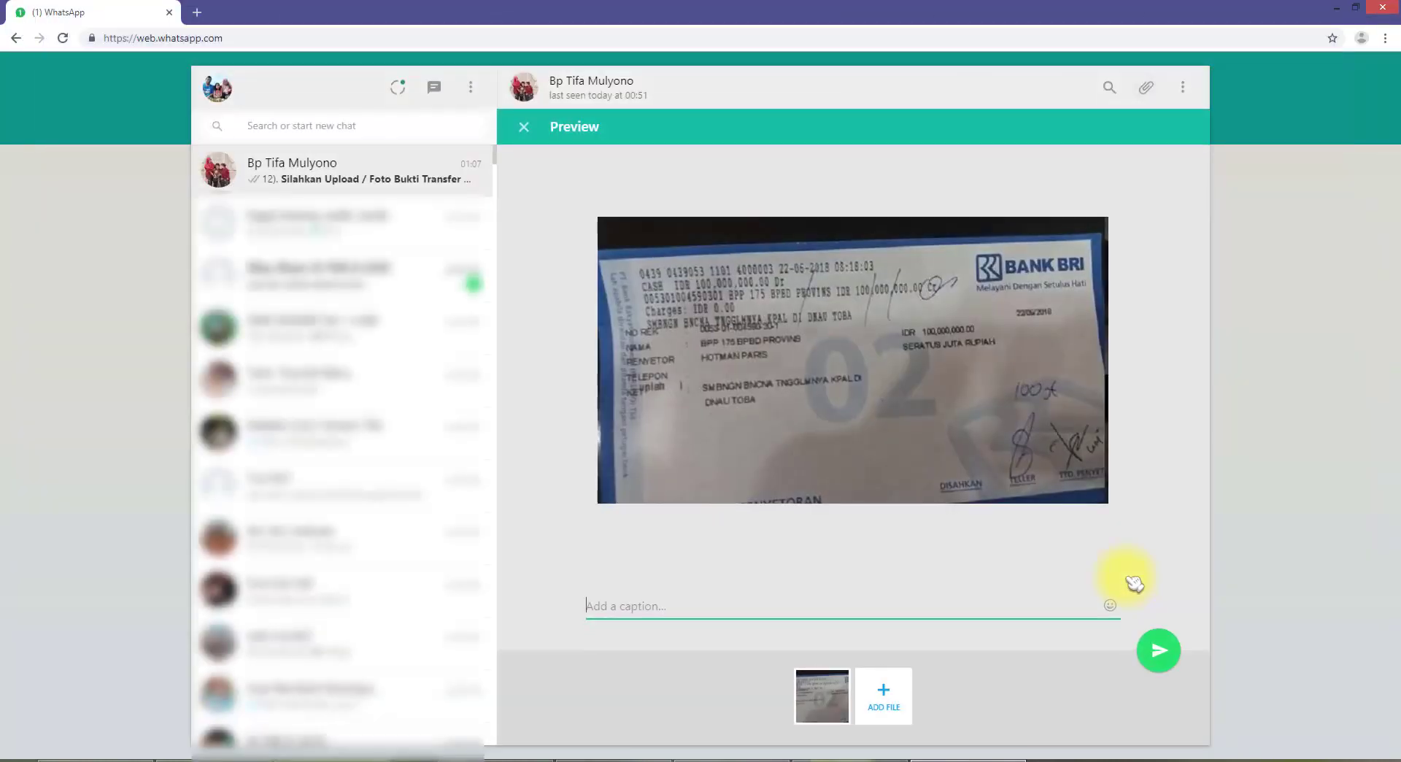
{"action": "left_click", "coordinate": [1158, 652]}
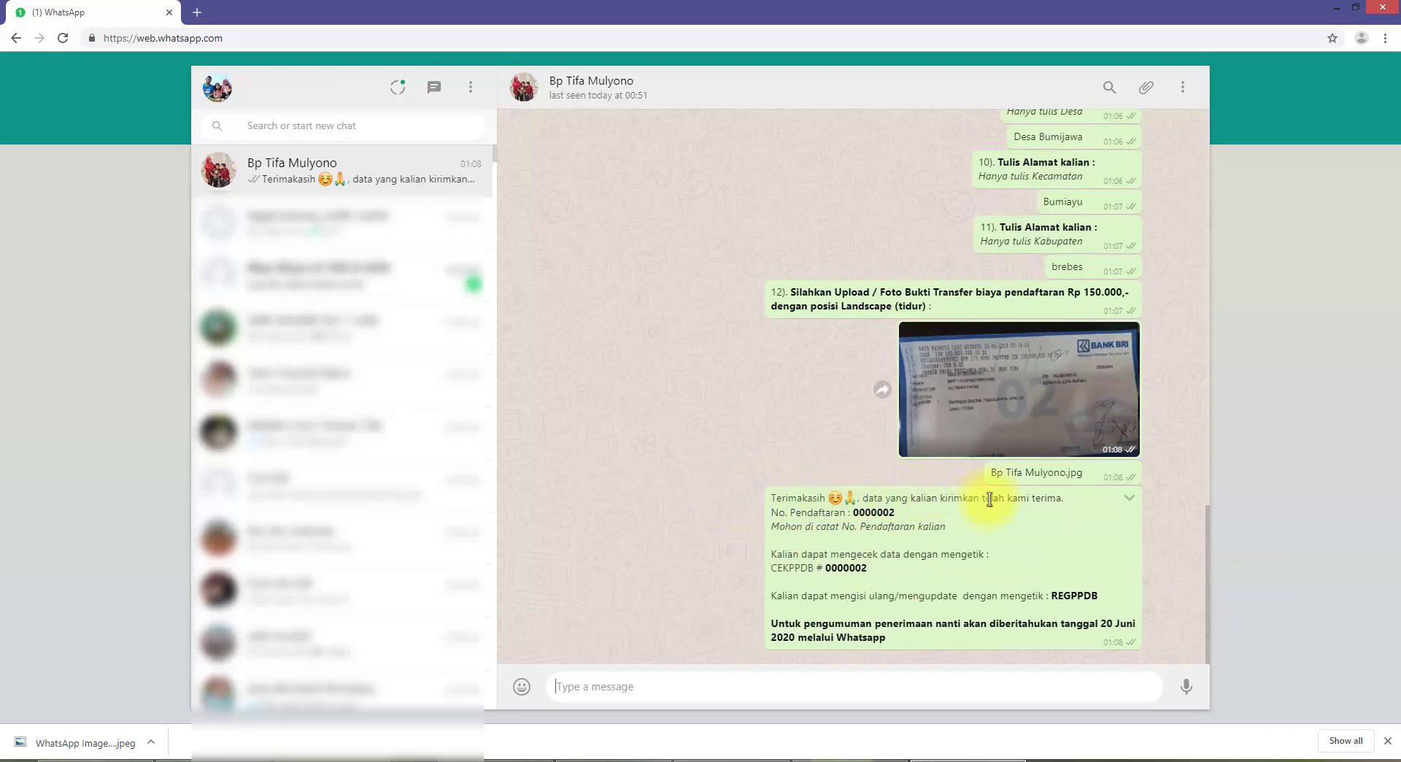
{"action": "double_click", "coordinate": [881, 512]}
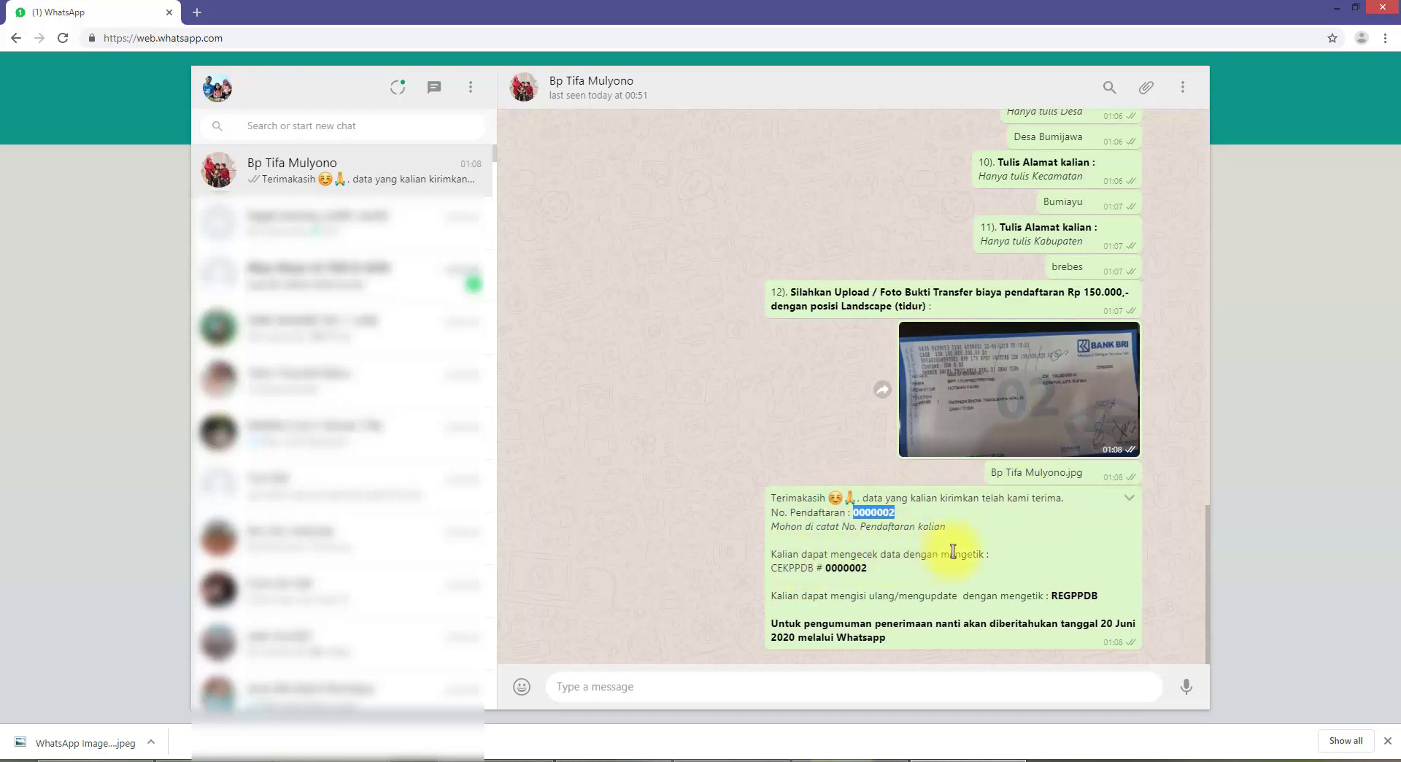
Step: Send the CEKPPDB # check command from the reply with the student's registration number, without the asterisks around the number
{"action": "double_click", "coordinate": [842, 569]}
{"action": "triple_click", "coordinate": [842, 568]}
{"action": "key", "text": "ctrl+c"}
{"action": "key", "text": "ctrl+v"}
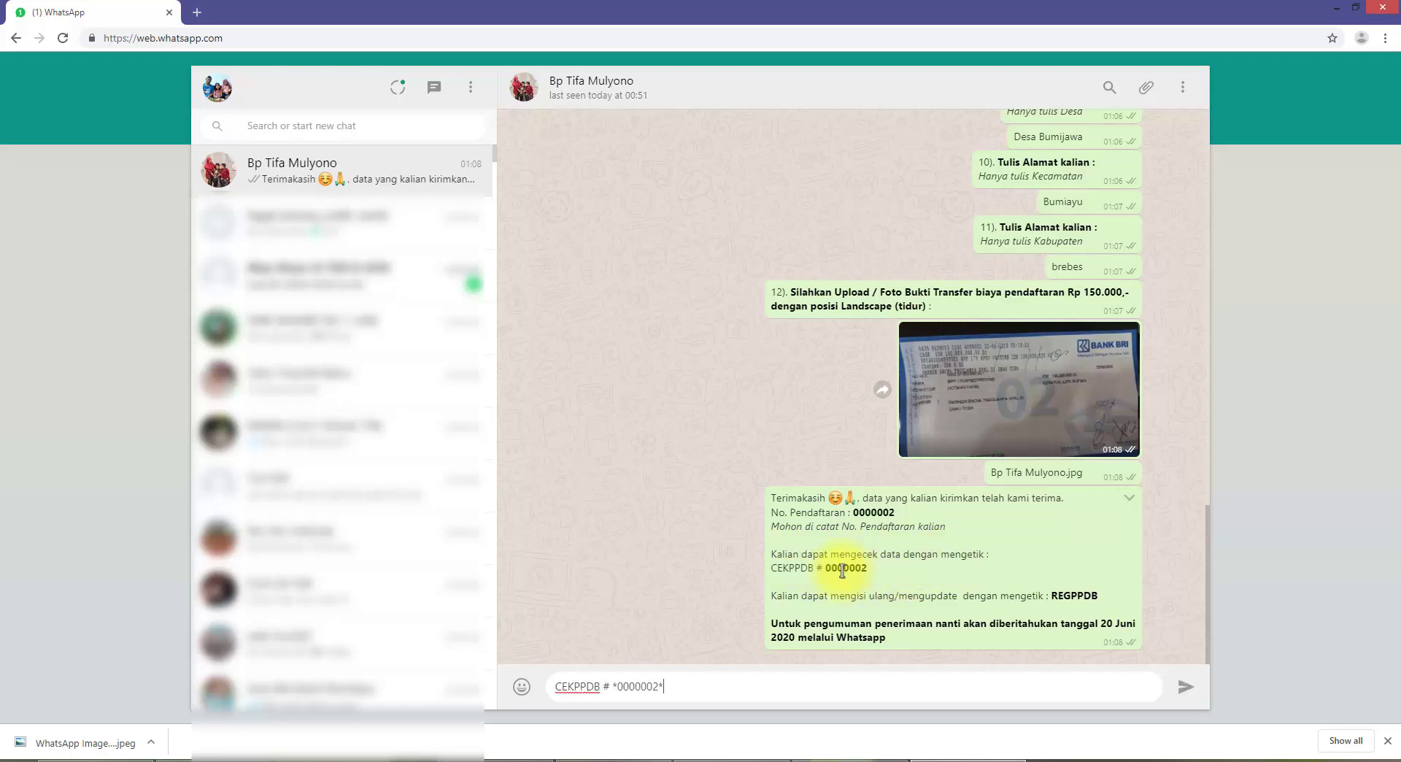
{"action": "key", "text": "BackSpace"}
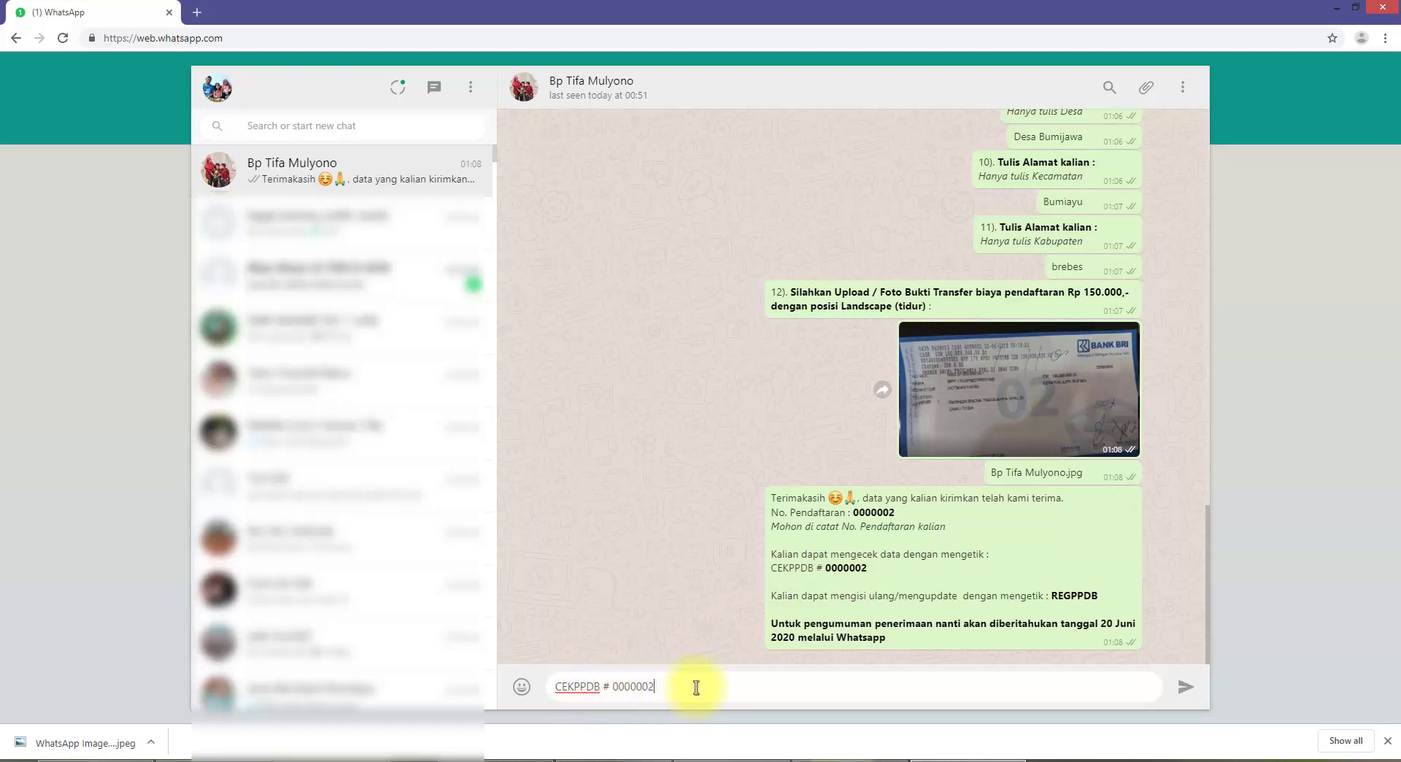
{"action": "key", "text": "Return"}
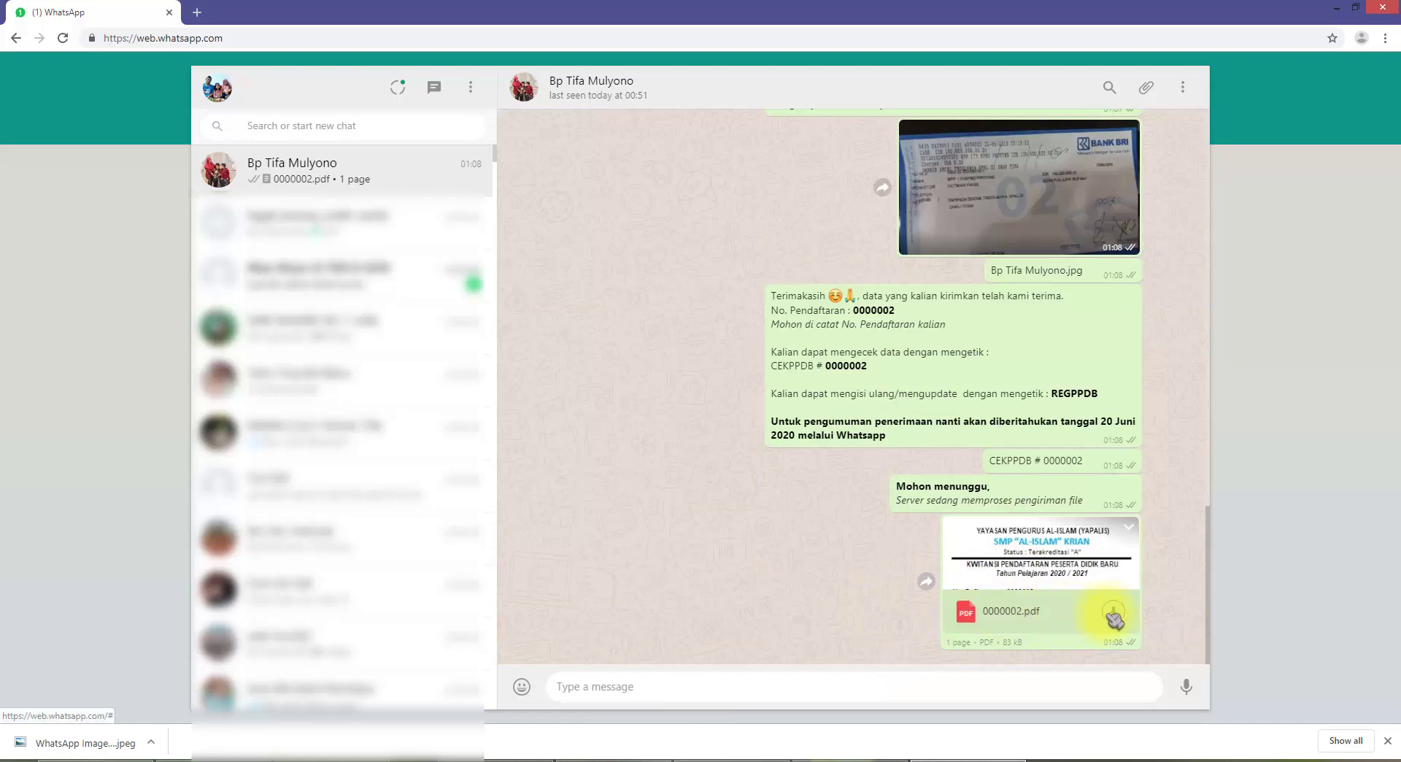
Step: Download the registration receipt PDF from the chat and check its gender, school, NISN and NIK entries against the submitted answers
{"action": "left_click", "coordinate": [1113, 612]}
{"action": "left_click", "coordinate": [110, 742]}
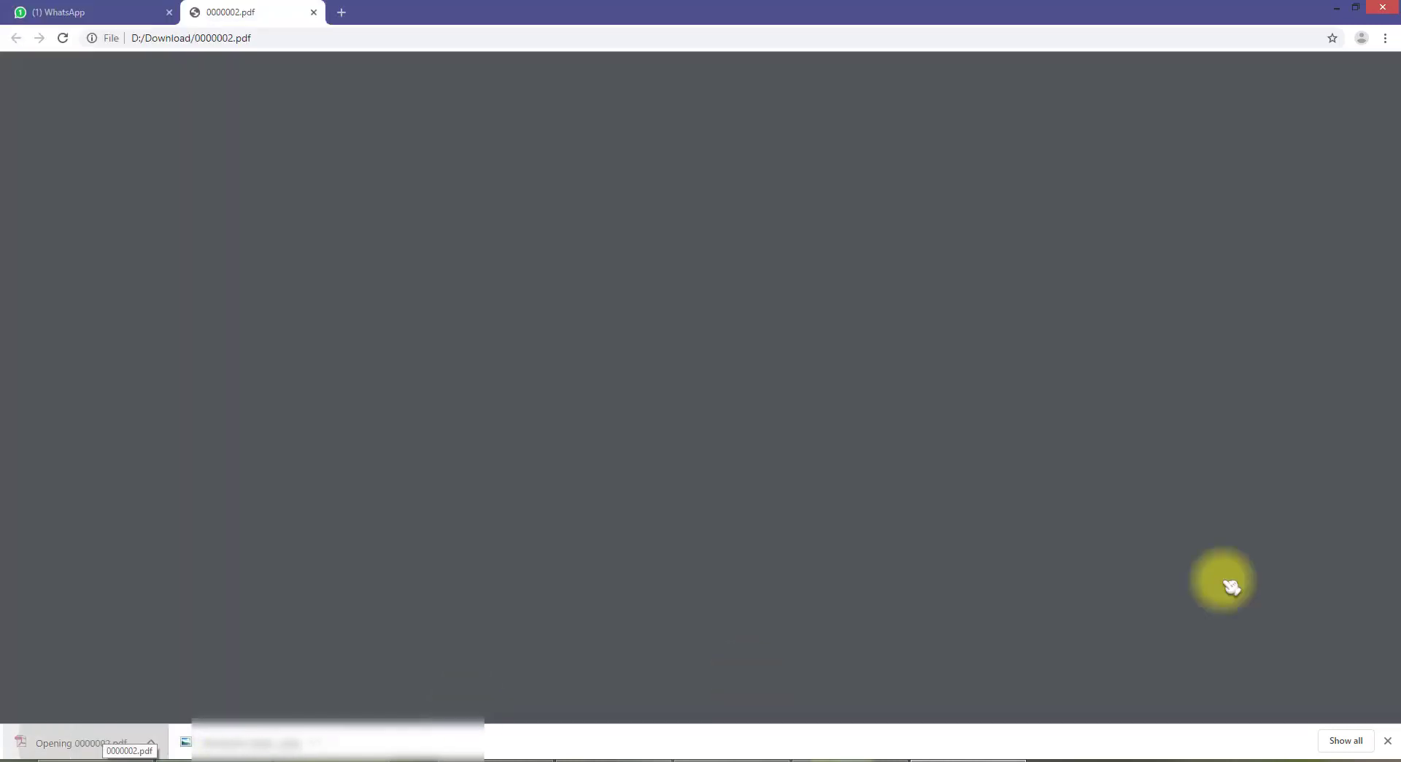
{"action": "scroll", "coordinate": [666, 369], "scroll_direction": "up", "scroll_amount": 5}
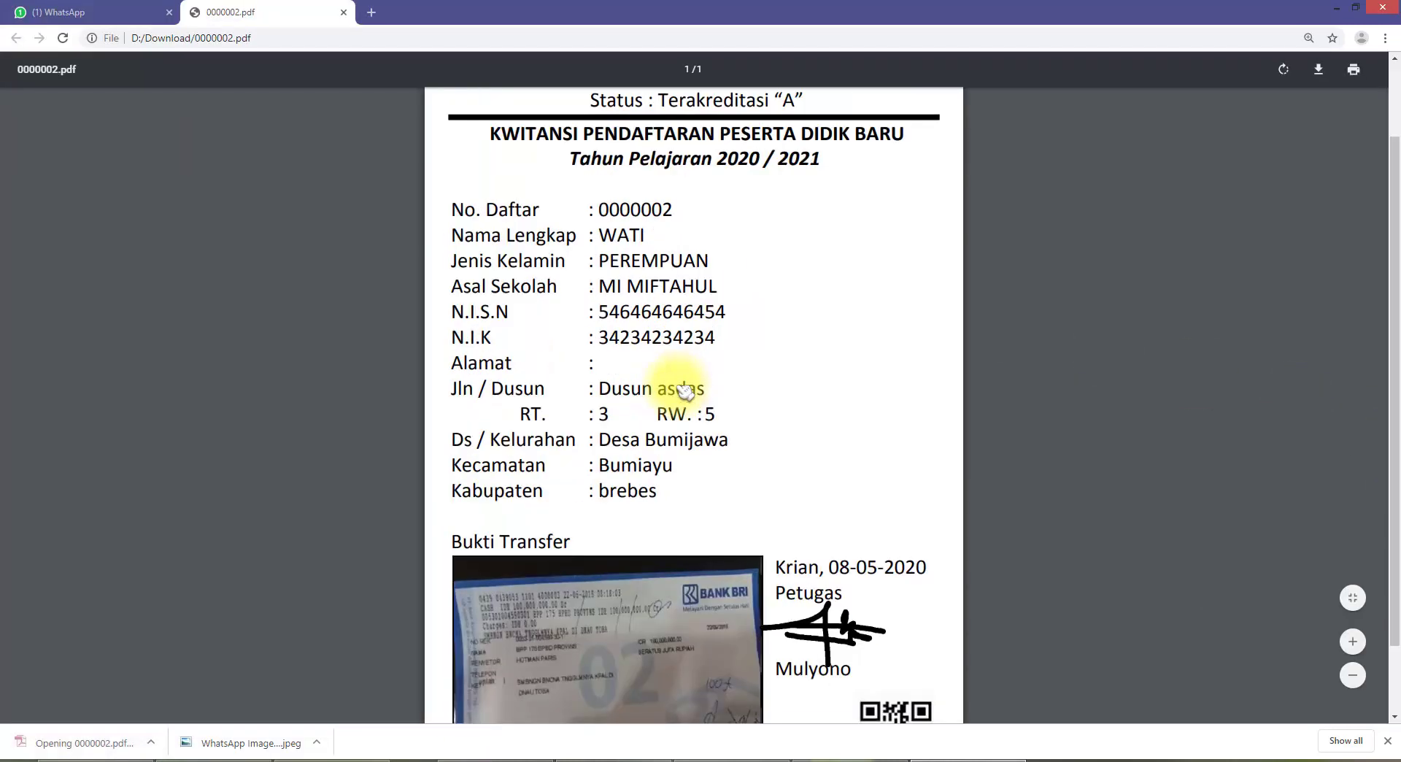
{"action": "scroll", "coordinate": [666, 382], "scroll_direction": "down", "scroll_amount": 3}
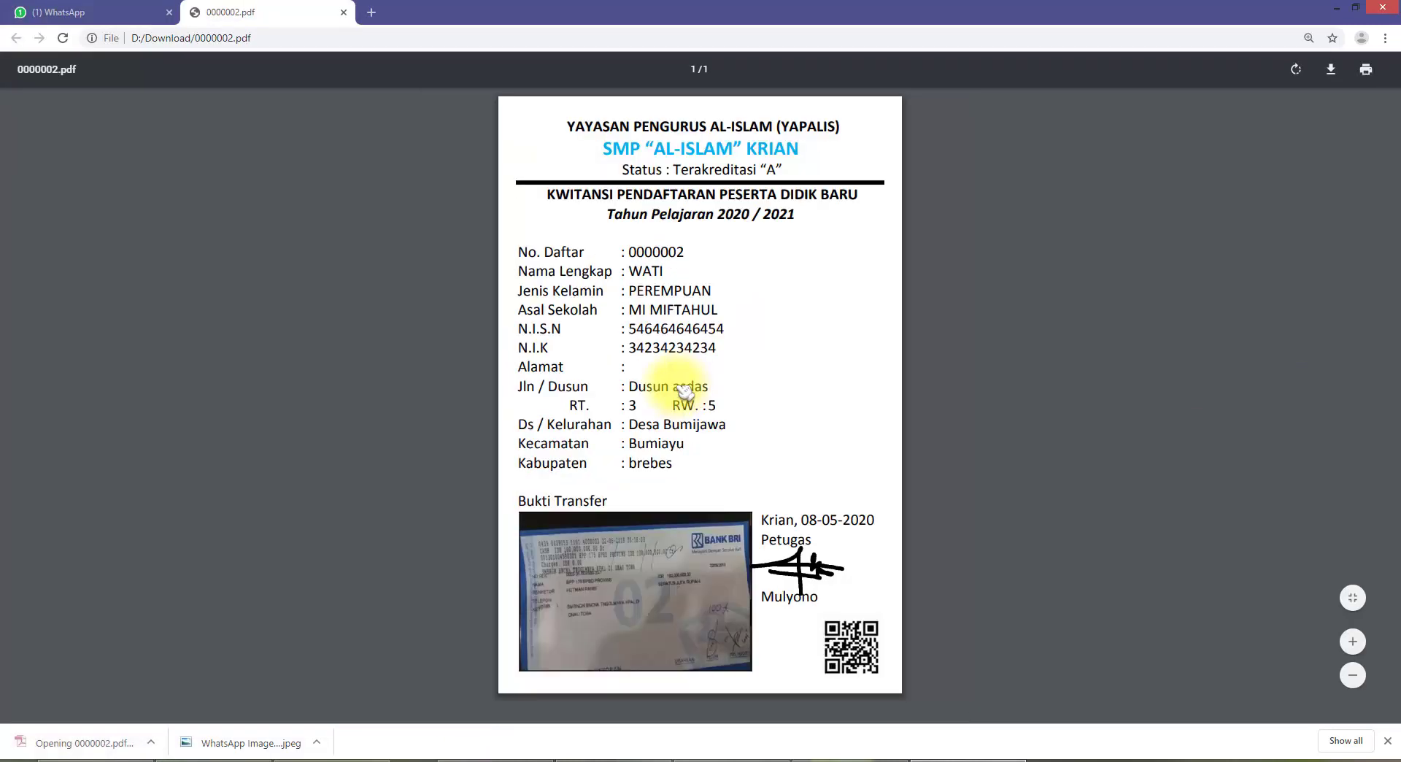
{"action": "double_click", "coordinate": [661, 291]}
{"action": "left_click_drag", "start_coordinate": [634, 311], "coordinate": [708, 350]}
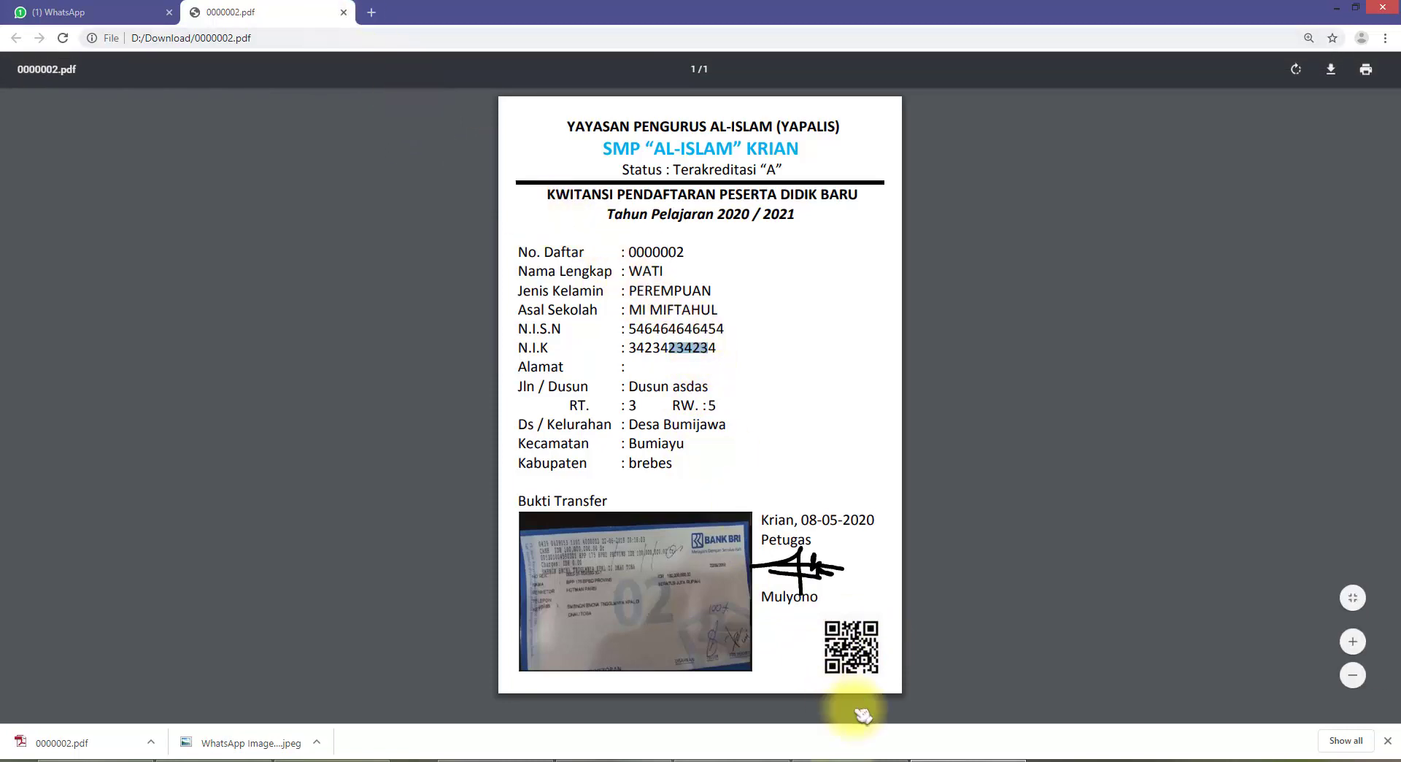
Step: Switch to the WhatsApp auto-response application and widen its window to show all columns of the SETTING sheet
{"action": "left_click", "coordinate": [846, 756]}
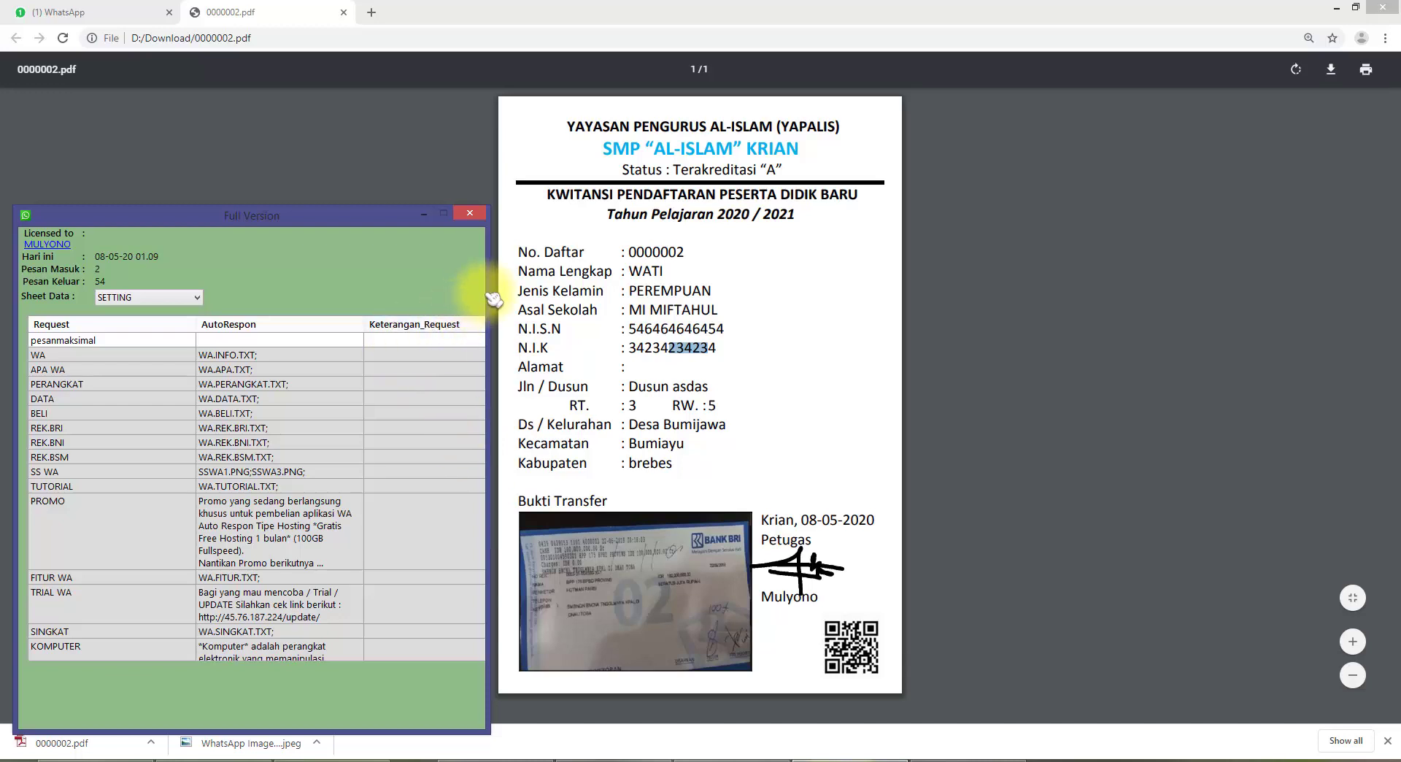
{"action": "mouse_move", "coordinate": [485, 304]}
{"action": "left_mouse_down"}
{"action": "mouse_move", "coordinate": [857, 343]}
{"action": "mouse_move", "coordinate": [722, 343]}
{"action": "left_mouse_up"}
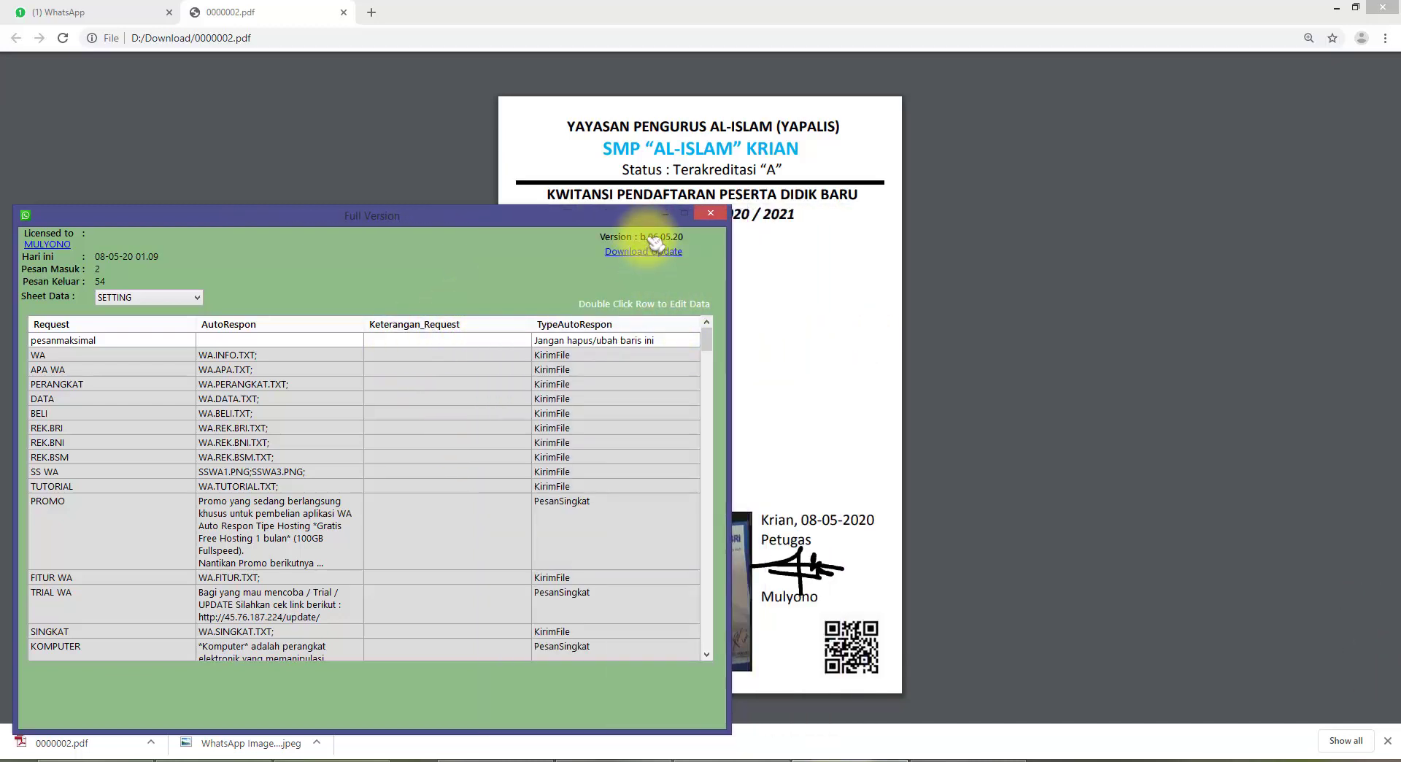